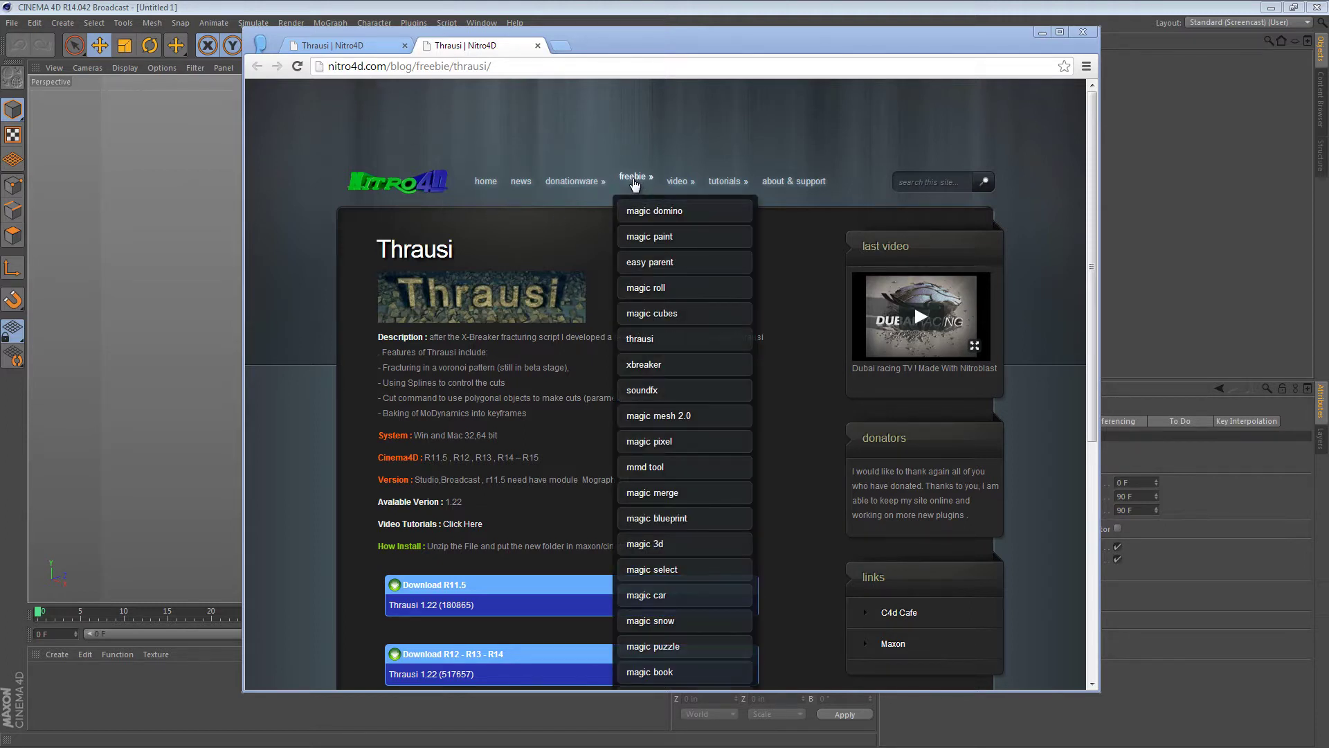
# Step: Switch to the nitro4d.com donationware Thrausi 1.36 page and scroll through its changelog and download details
pyautogui.moveTo(573, 185)
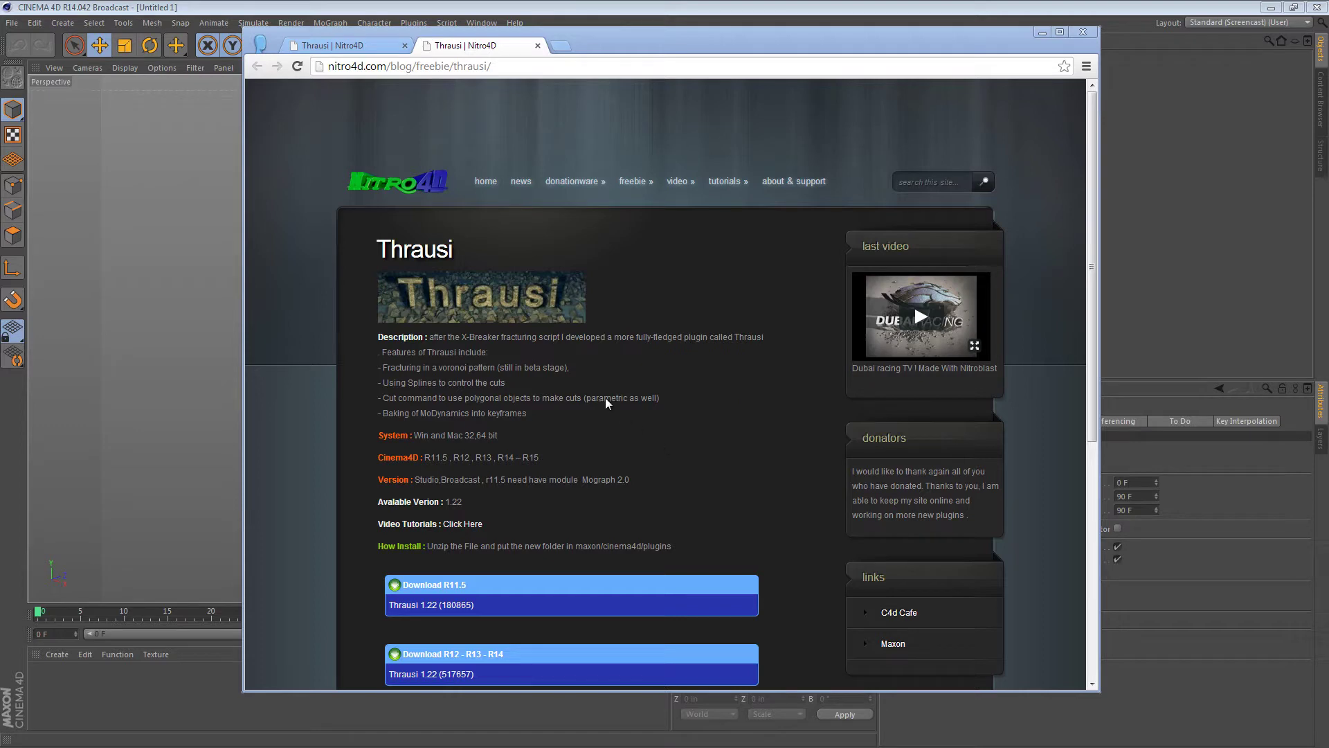
pyautogui.click(342, 46)
pyautogui.scroll(-10, 727, 464)
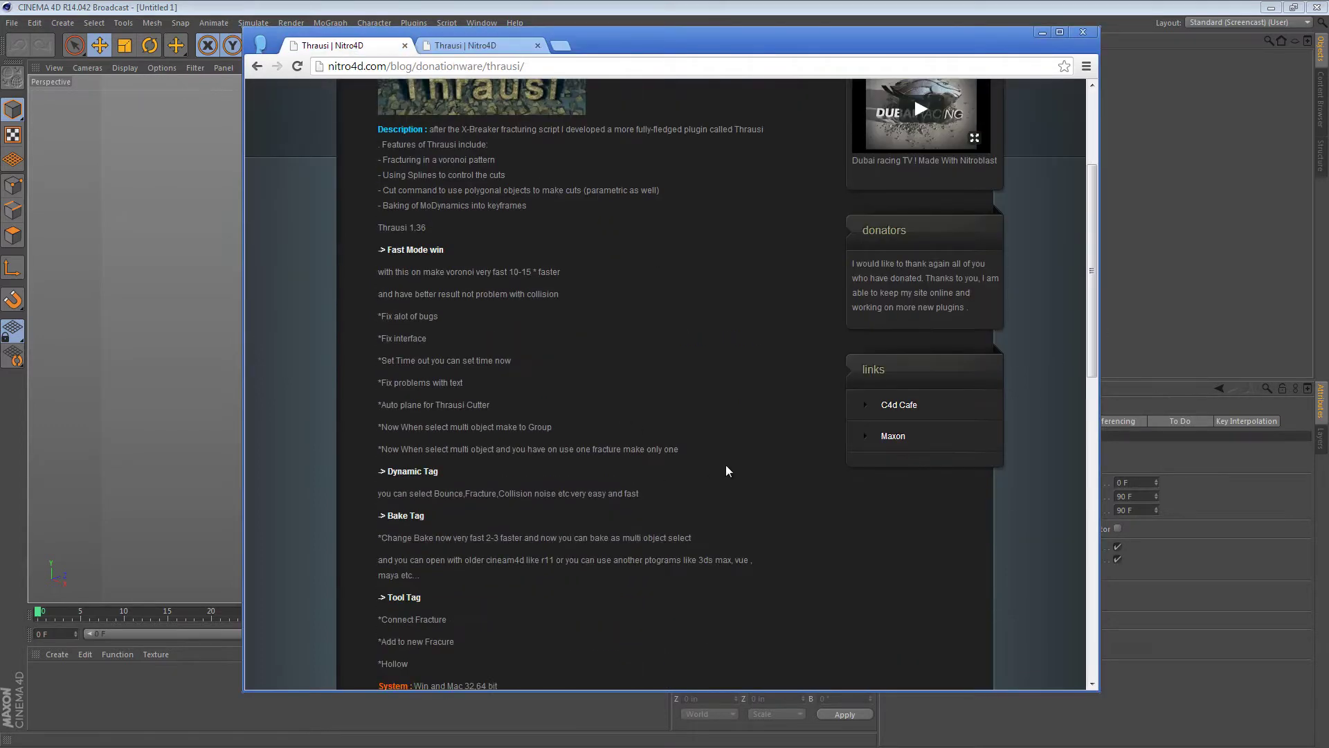
pyautogui.scroll(-4, 728, 468)
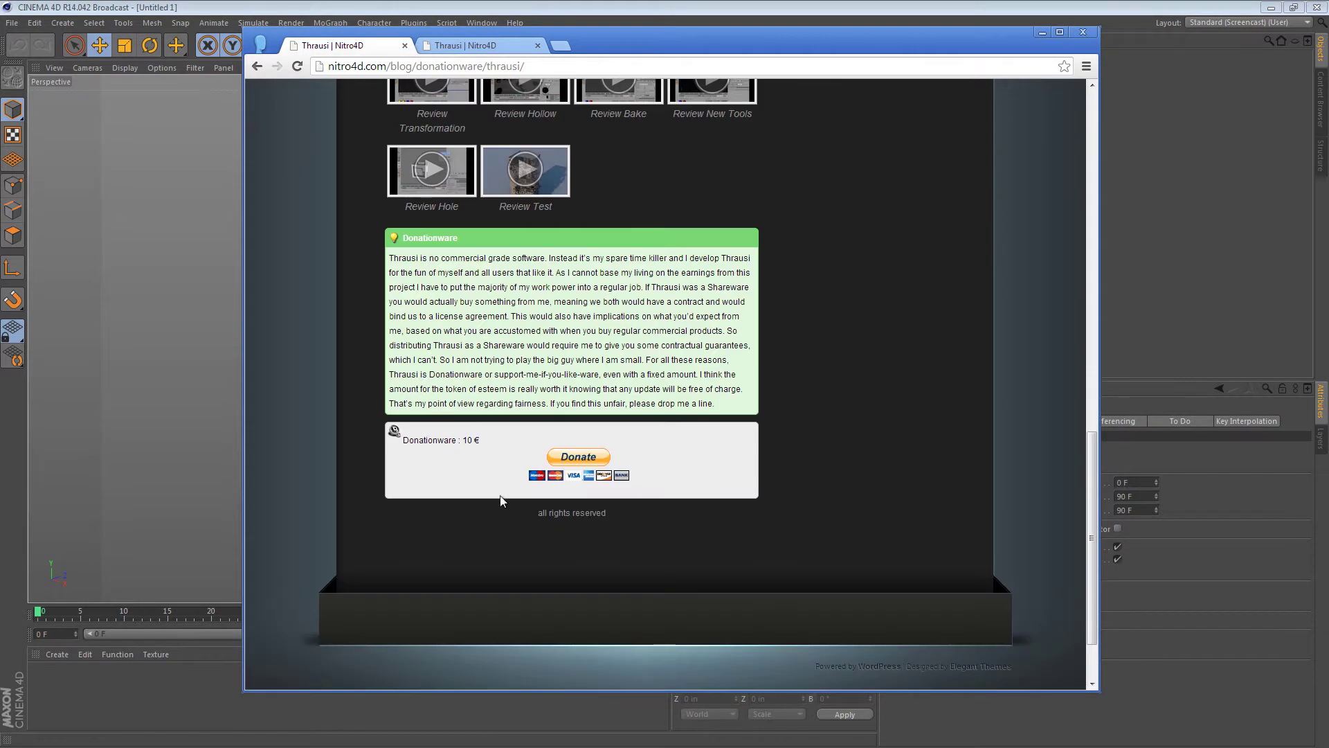
pyautogui.scroll(15, 762, 494)
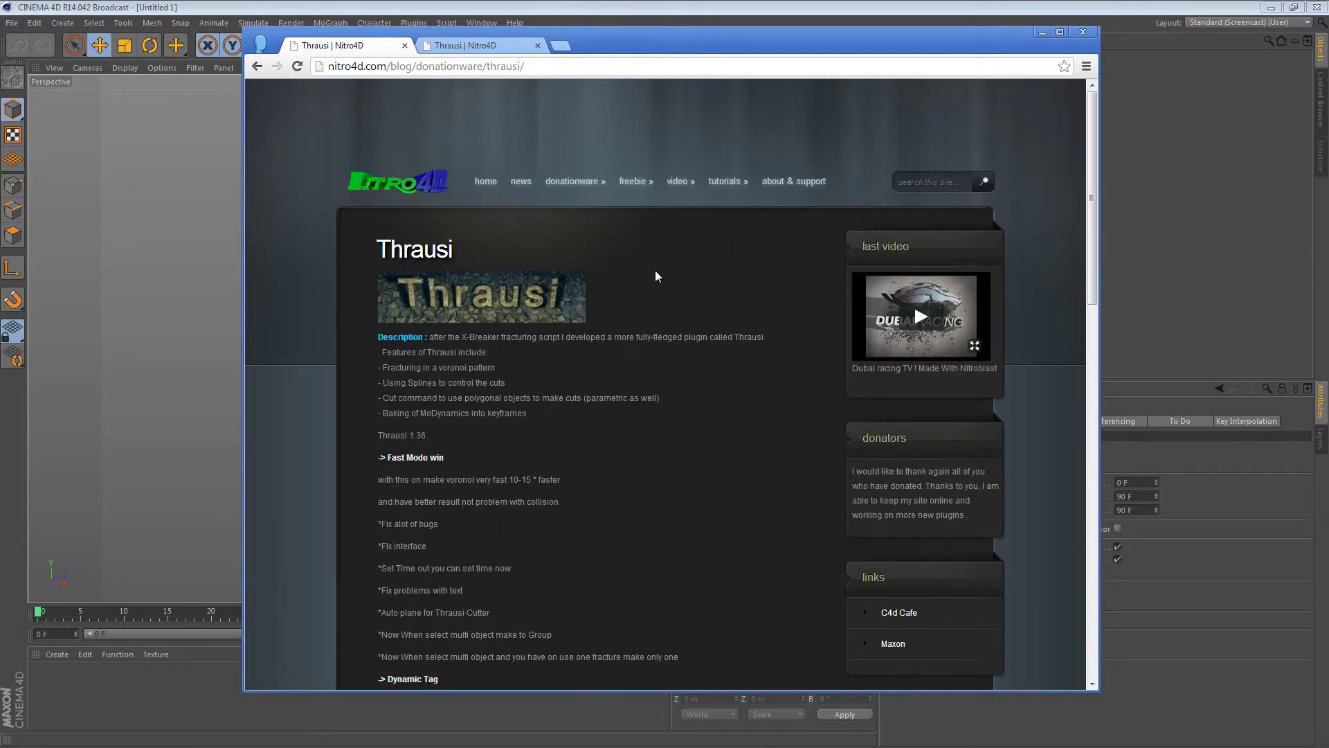
# Step: Back in Cinema 4D, confirm Thrausi 1.36 R12 is listed in the Plugins menu
pyautogui.click(1042, 32)
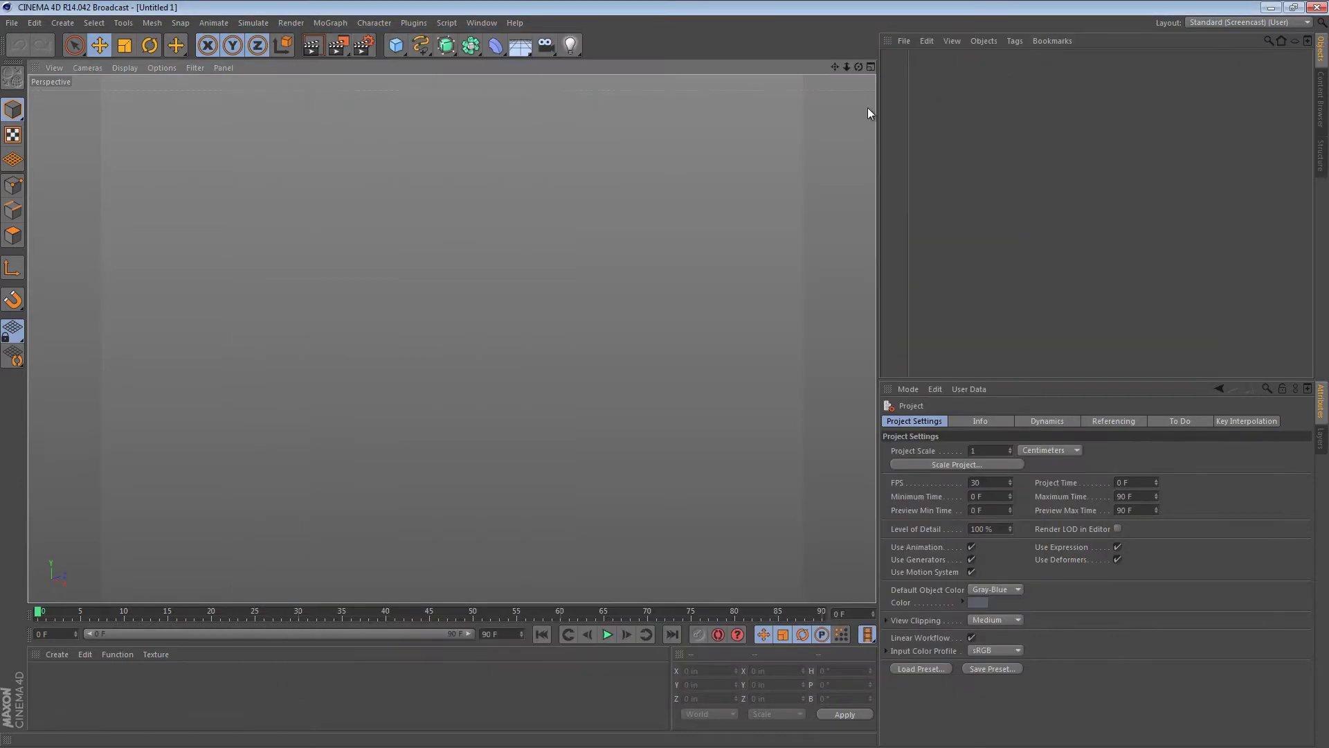
pyautogui.click(424, 24)
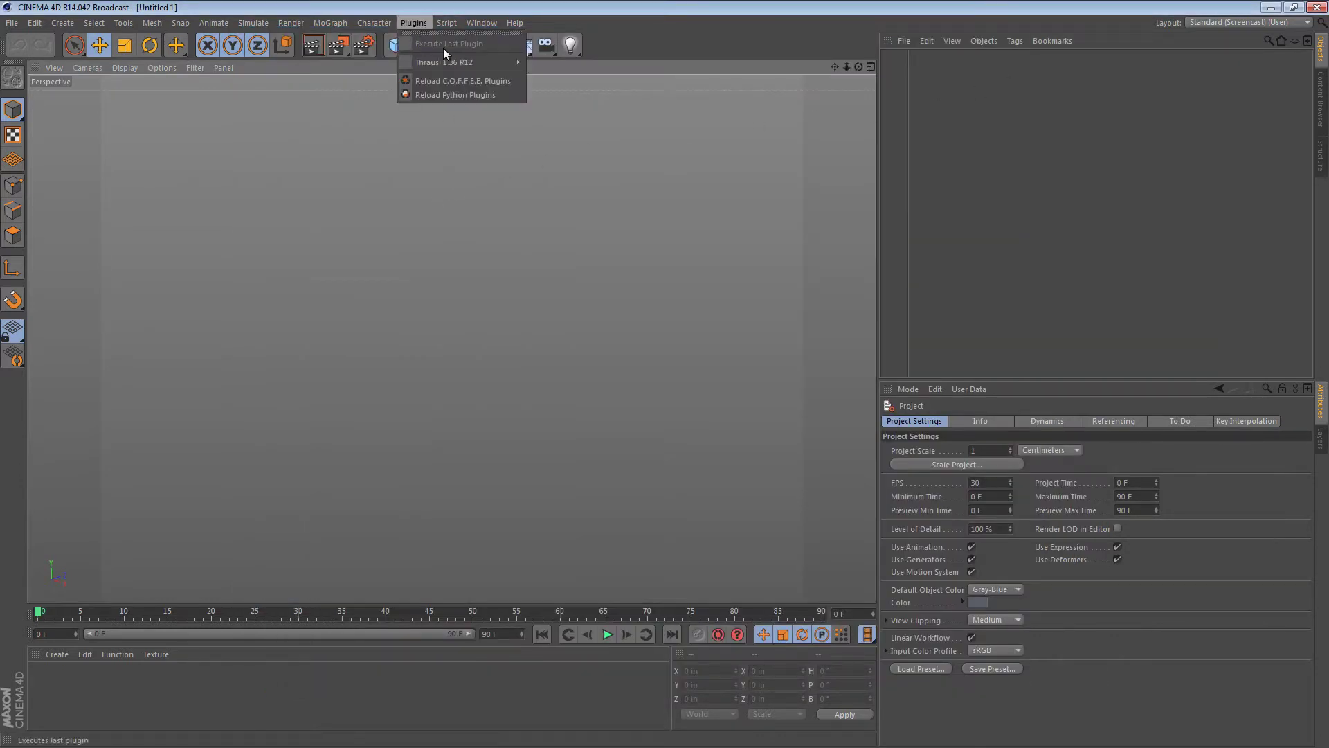
pyautogui.moveTo(467, 64)
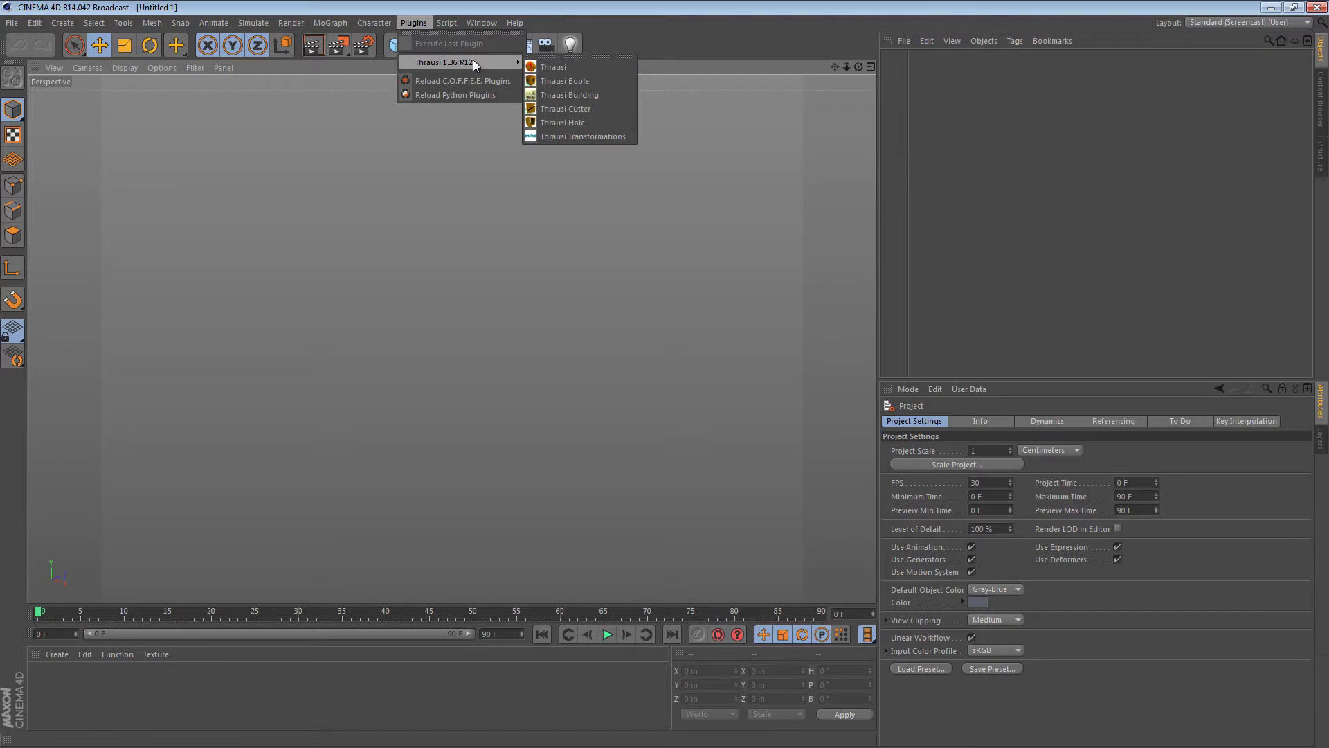
pyautogui.click(306, 65)
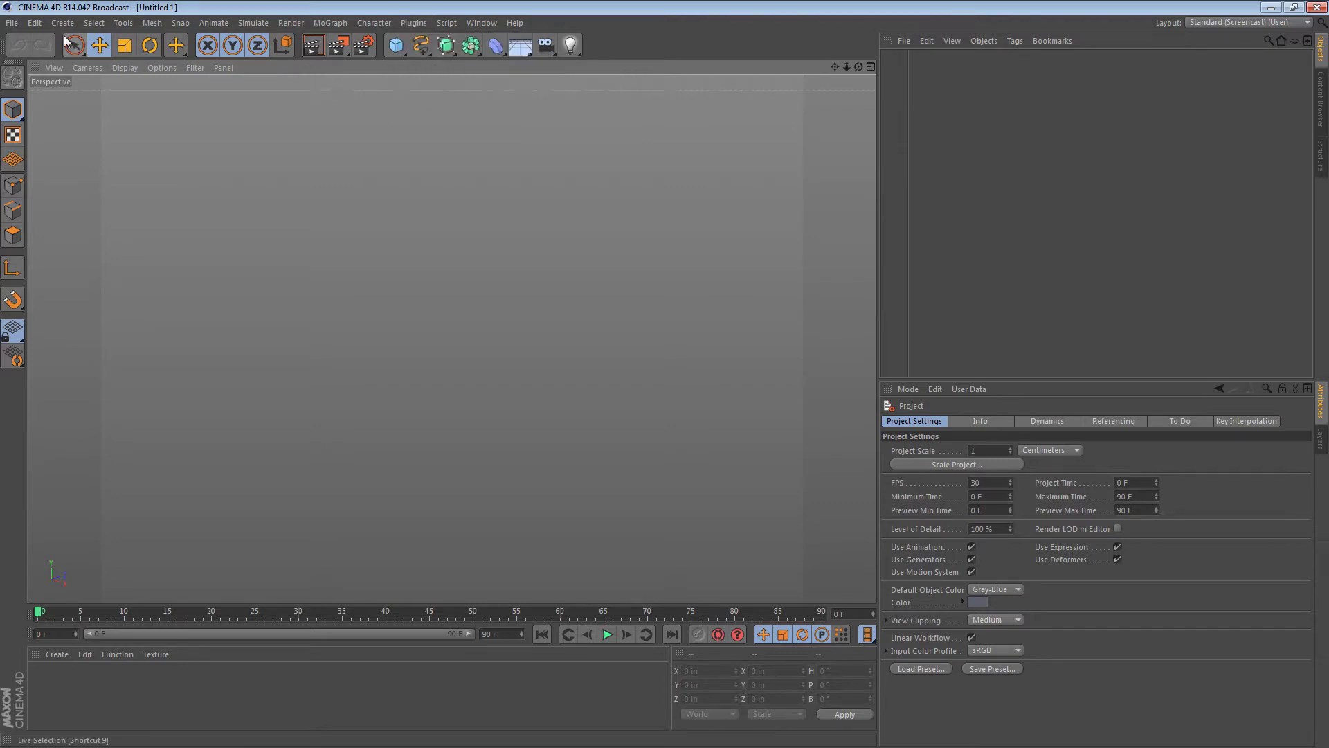
# Step: Open Edit > Preferences and centre the window over the viewport
pyautogui.click(33, 22)
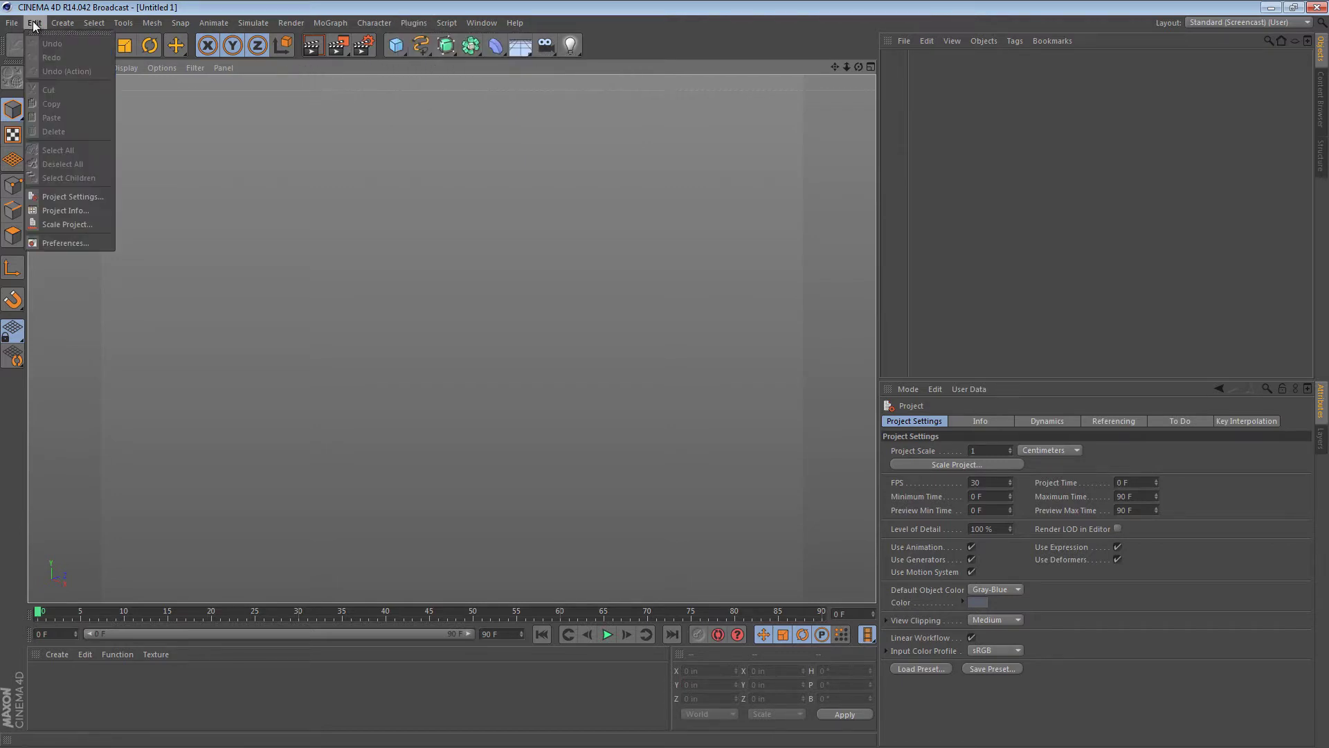
pyautogui.click(50, 244)
pyautogui.moveTo(186, 94); pyautogui.dragTo(497, 109)
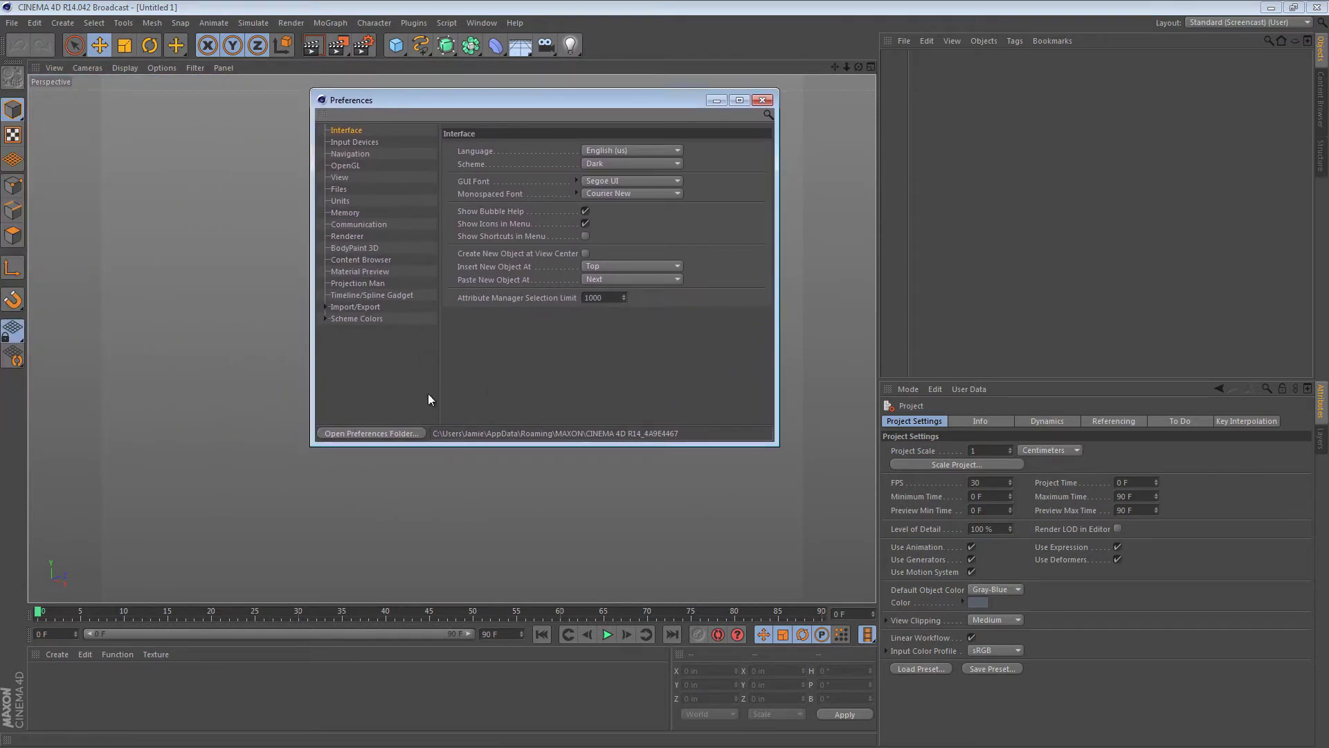
# Step: Open the R14 preferences folder in Explorer and go into its plugins folder
pyautogui.click(402, 434)
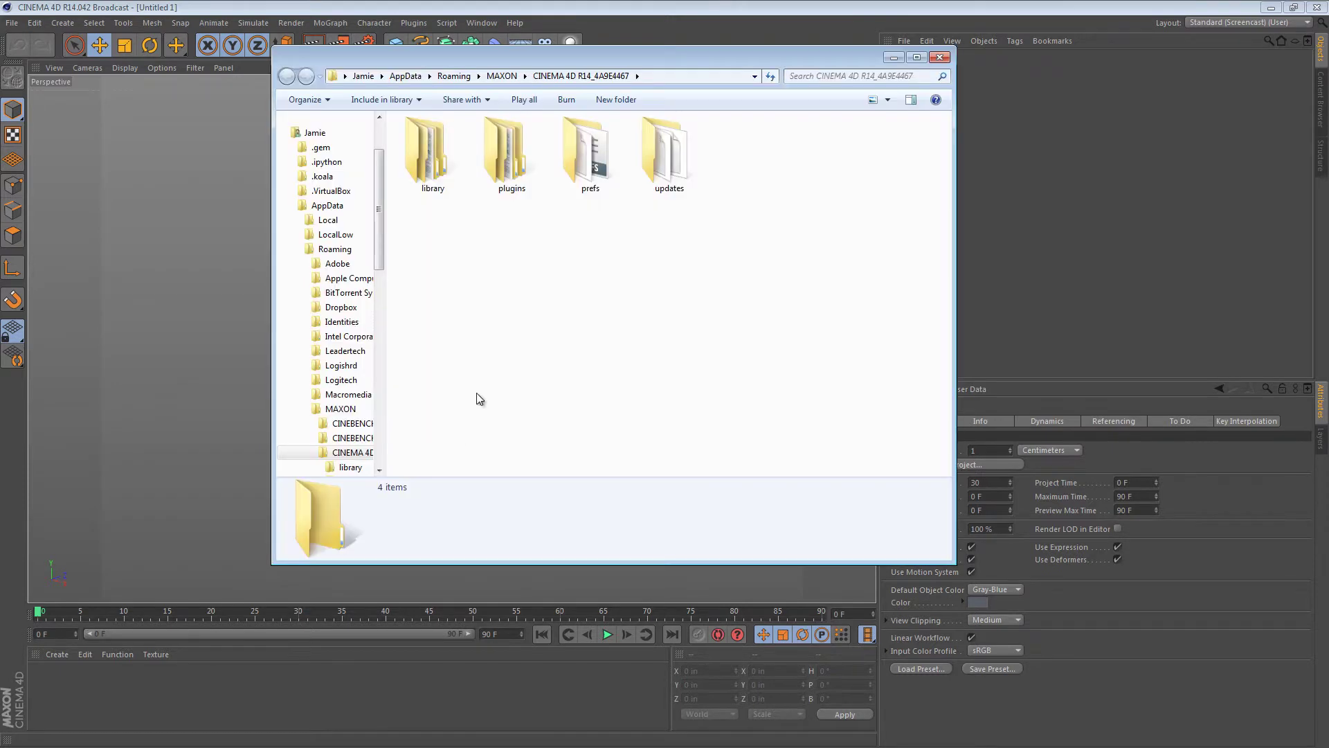
pyautogui.click(286, 133)
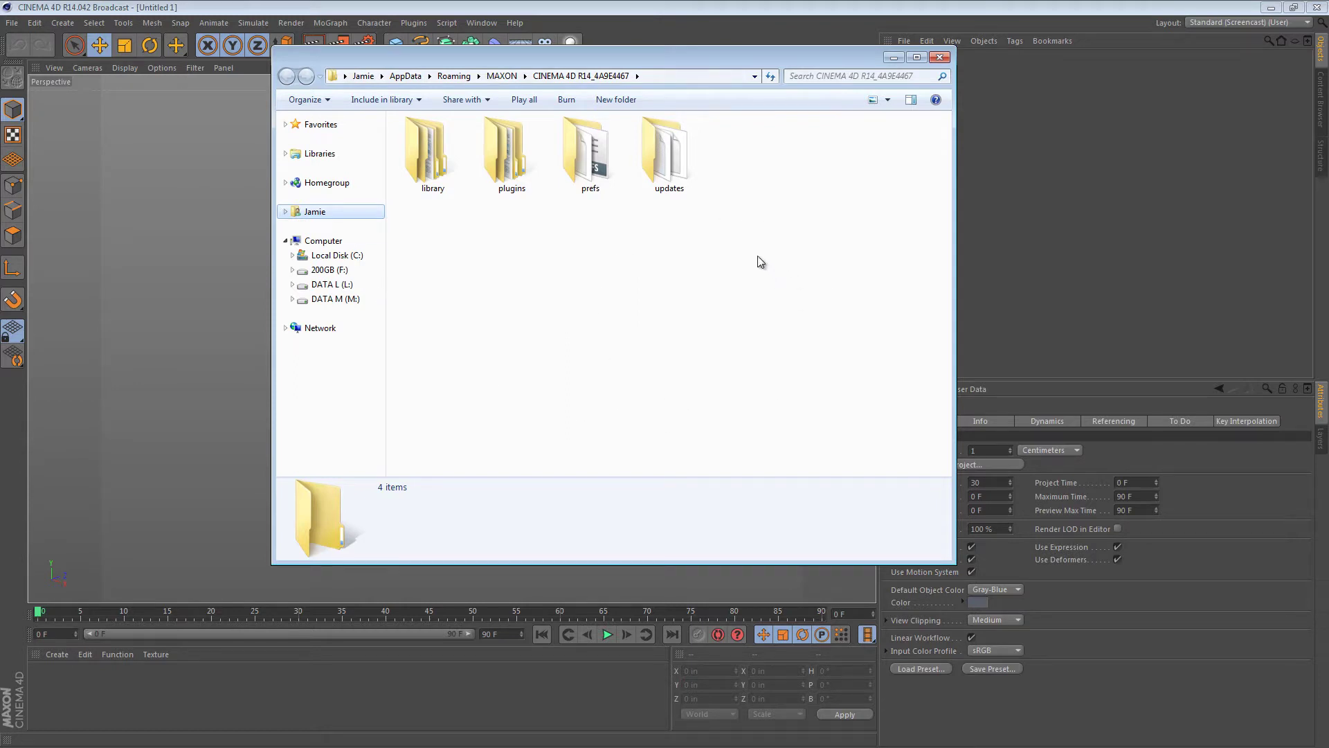
pyautogui.doubleClick(512, 153)
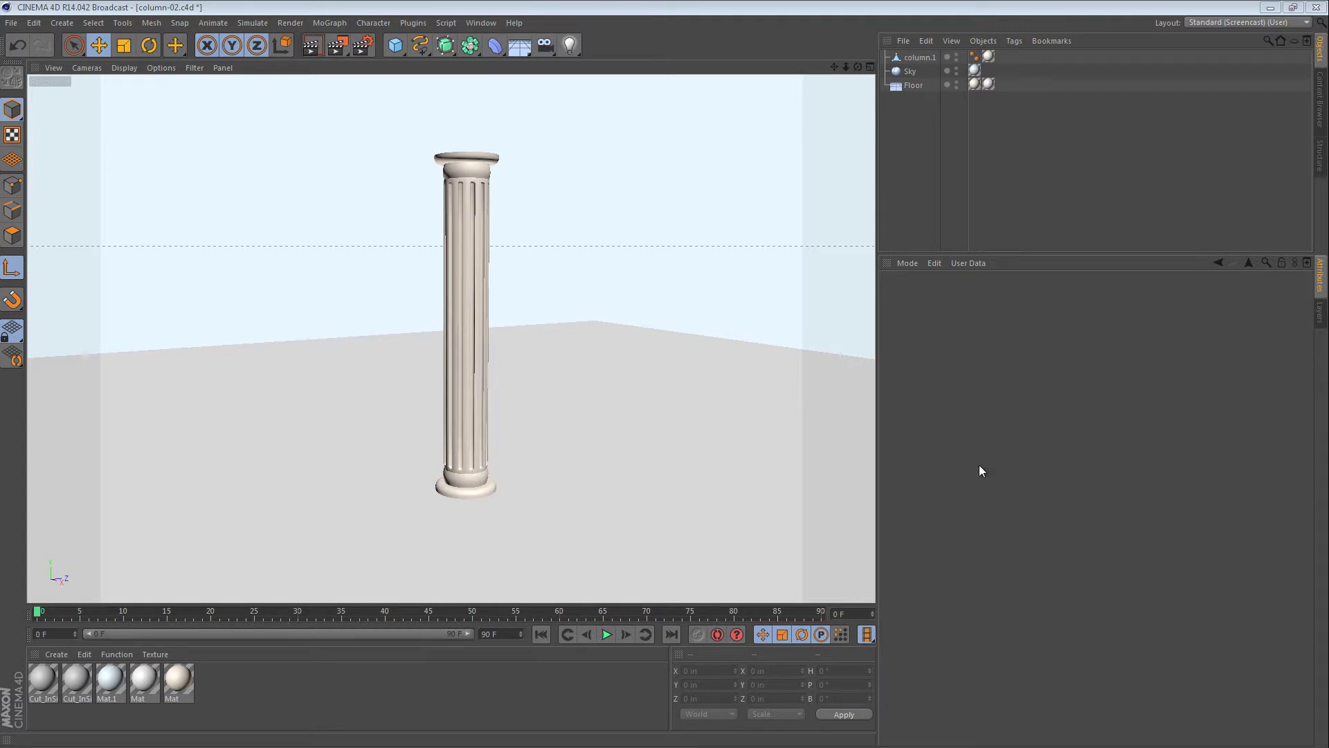
# Step: Launch Thrausi from Plugins > Thrausi 1.36 R12 and frame the fluted column in the viewport
pyautogui.click(412, 22)
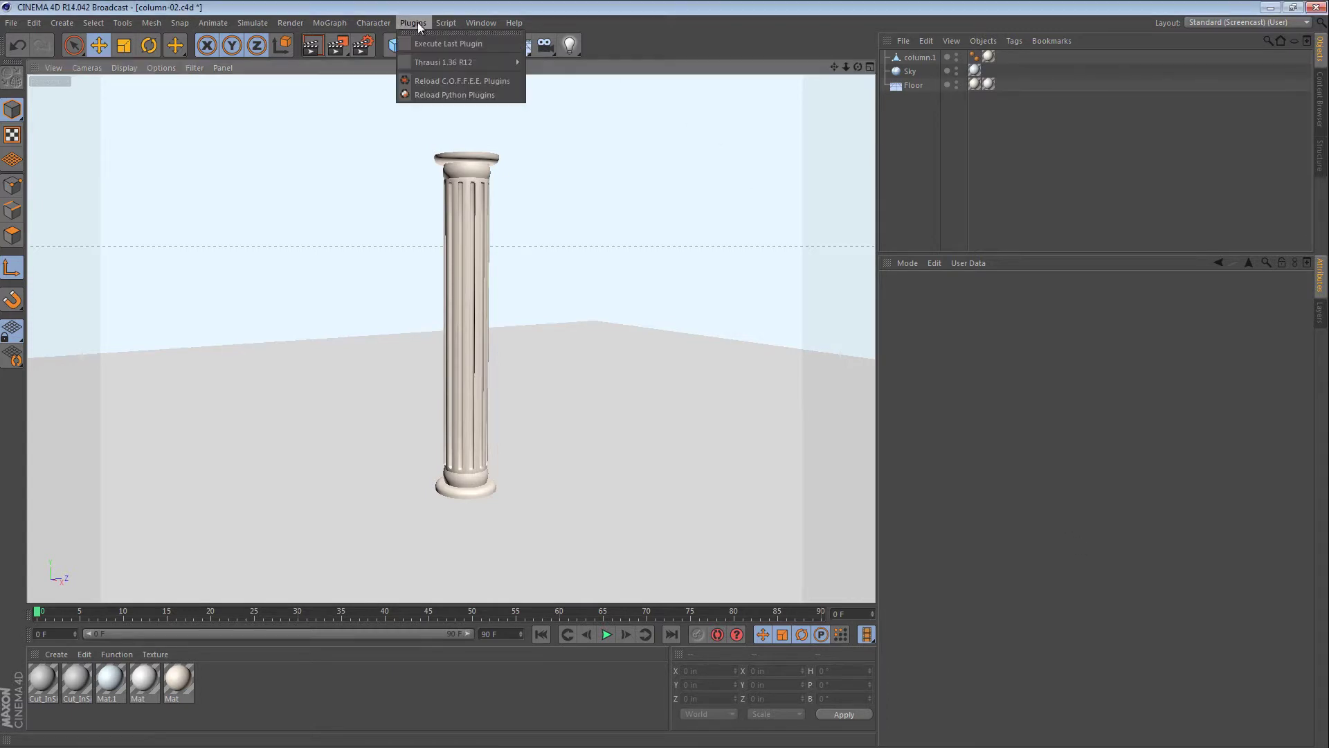
pyautogui.moveTo(416, 63)
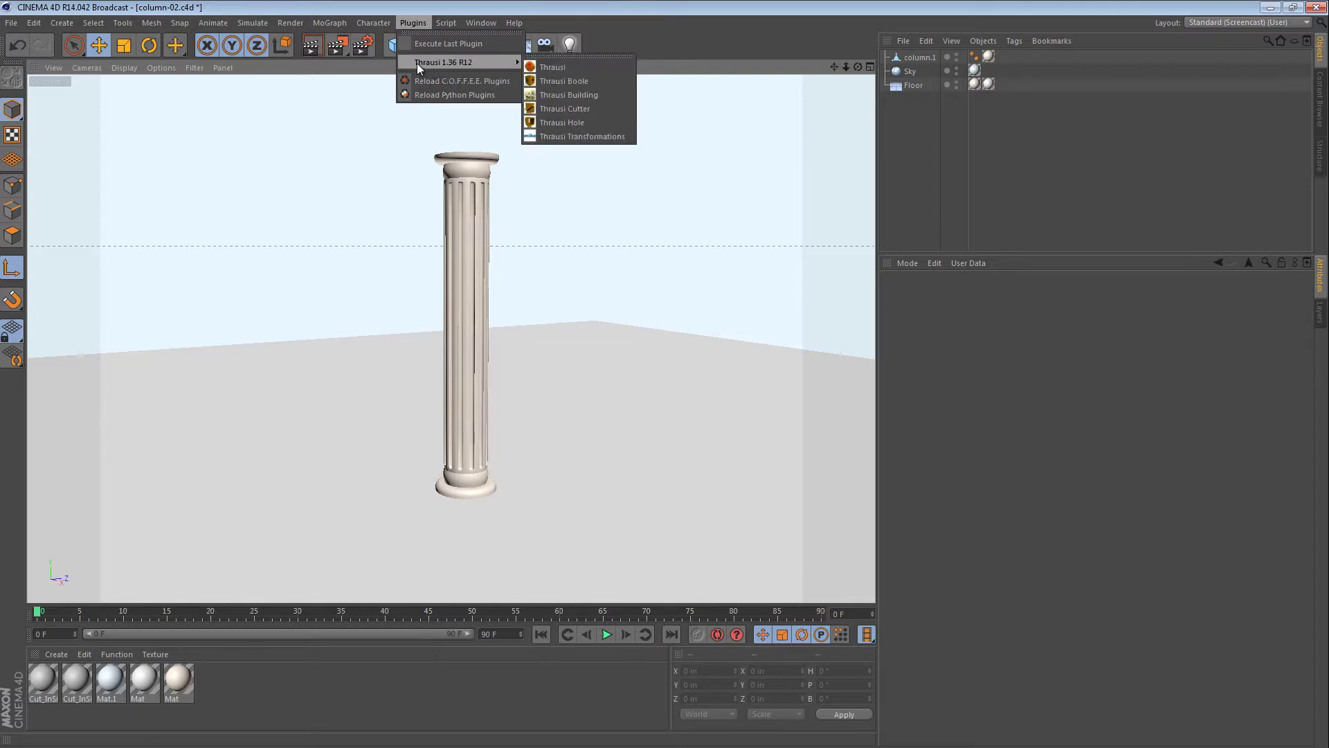
pyautogui.click(565, 67)
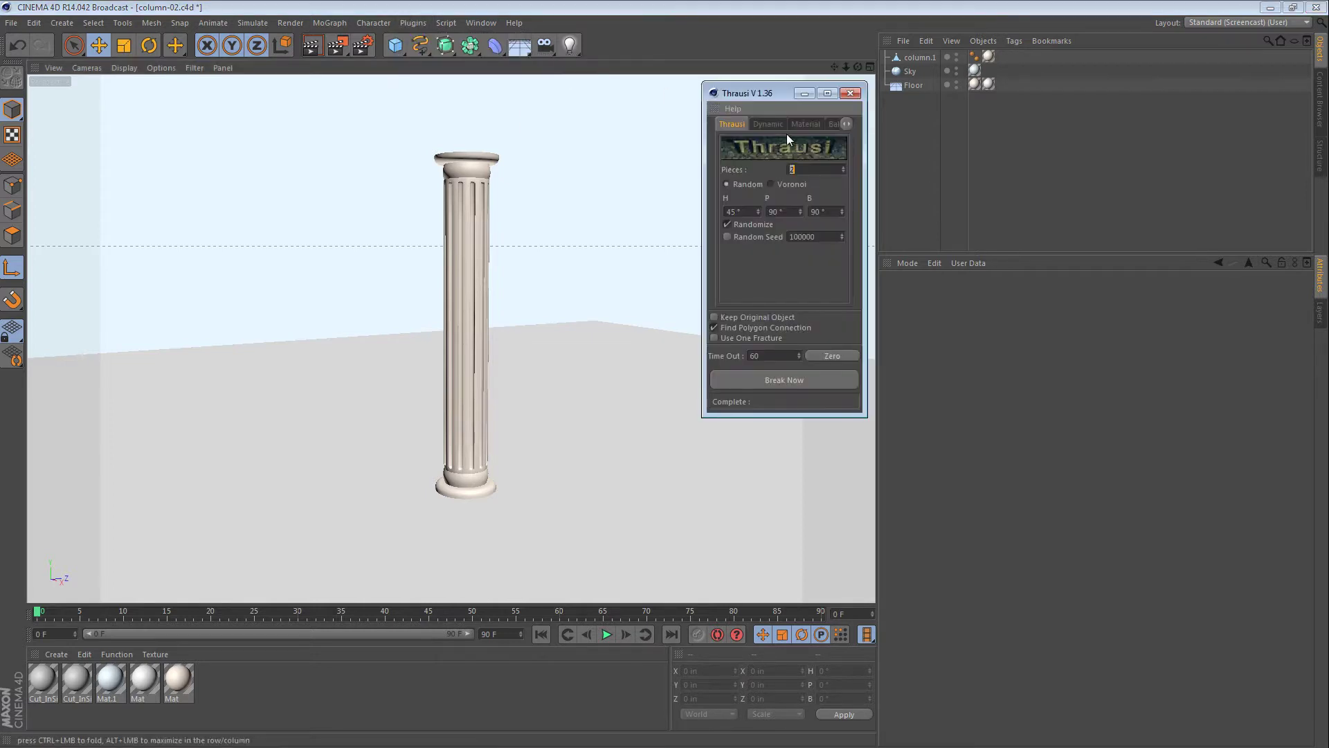
pyautogui.moveTo(777, 95); pyautogui.dragTo(778, 93)
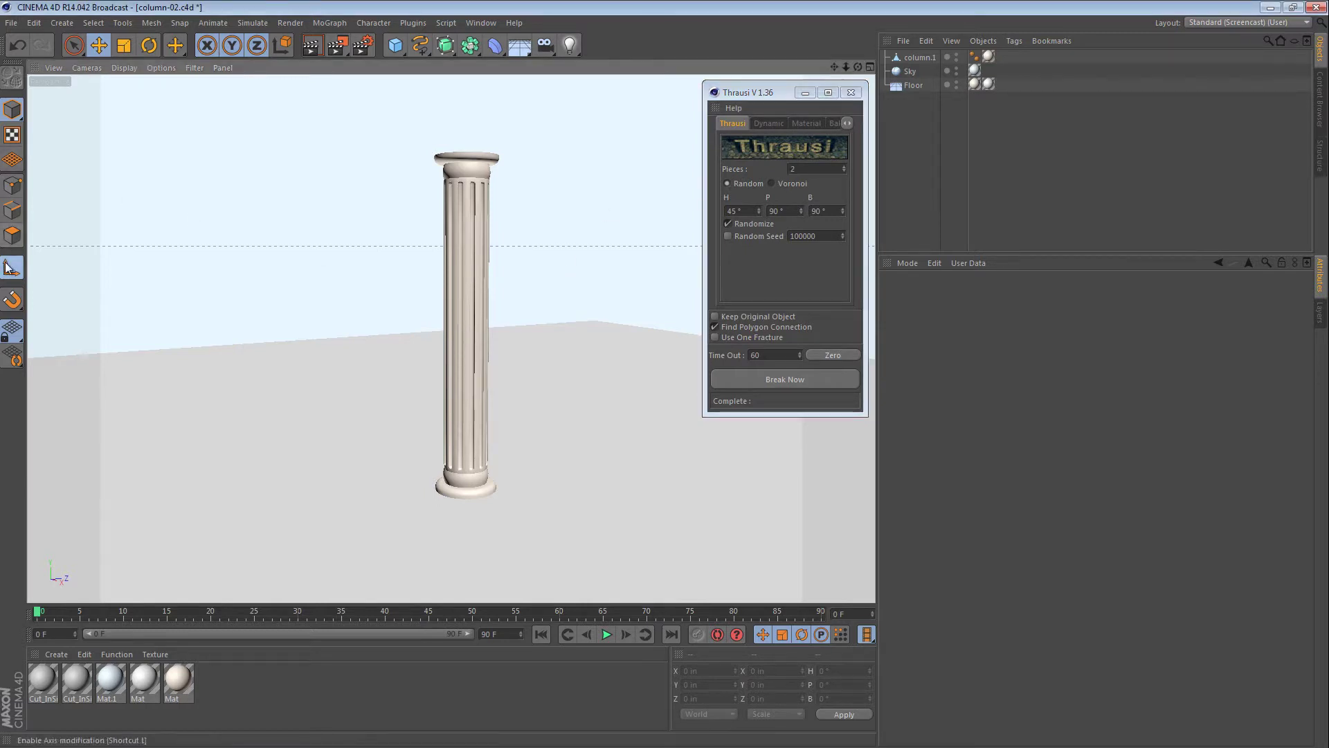
pyautogui.moveTo(490, 288)
pyautogui.keyDown('alt'); pyautogui.mouseDown()
pyautogui.moveTo(311, 288)
pyautogui.moveTo(487, 289)
pyautogui.mouseUp(); pyautogui.keyUp('alt')
pyautogui.moveTo(470, 293)
pyautogui.keyDown('alt'); pyautogui.mouseDown(button='right')
pyautogui.moveTo(506, 291)
pyautogui.moveTo(480, 306)
pyautogui.mouseUp(button='right'); pyautogui.keyUp('alt')
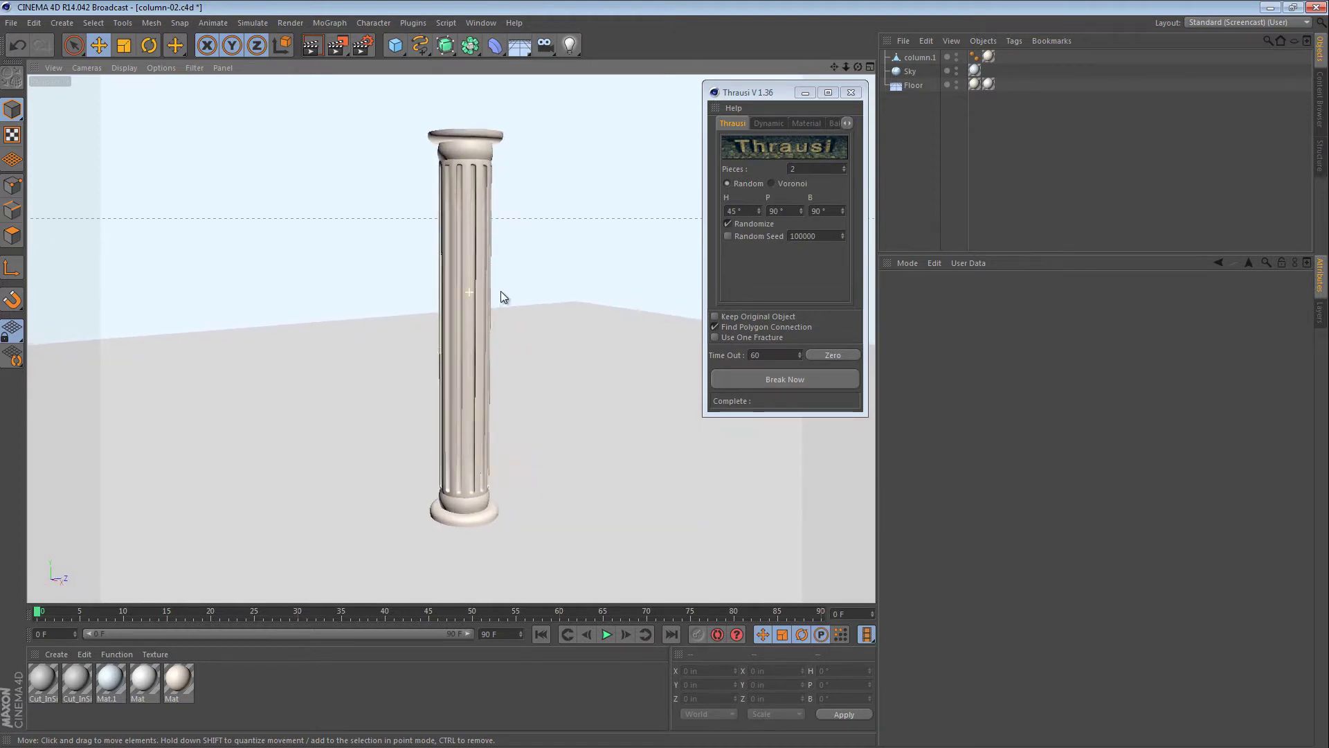
pyautogui.keyDown('alt'); pyautogui.moveTo(481, 307); pyautogui.dragTo(462, 287); pyautogui.keyUp('alt')
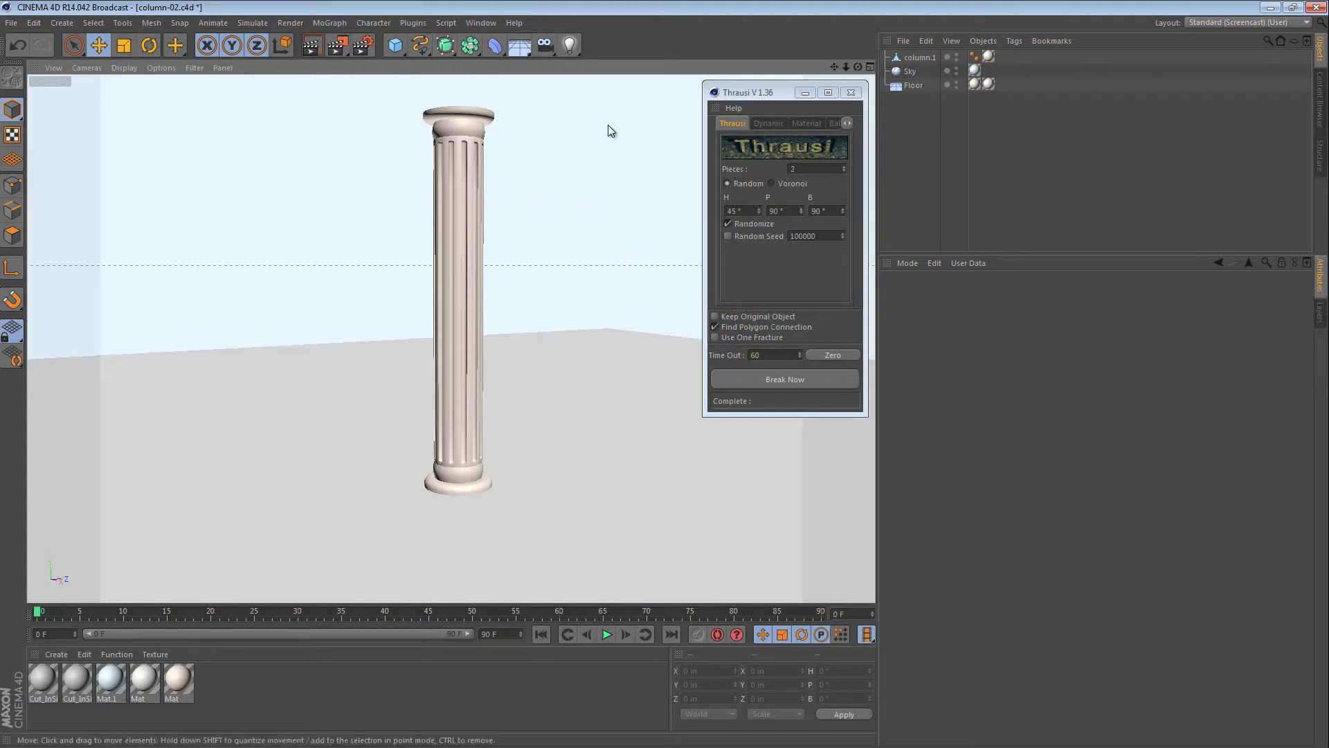
# Step: Give the Floor a Collider Body simulation tag, then select the column
pyautogui.click(903, 85)
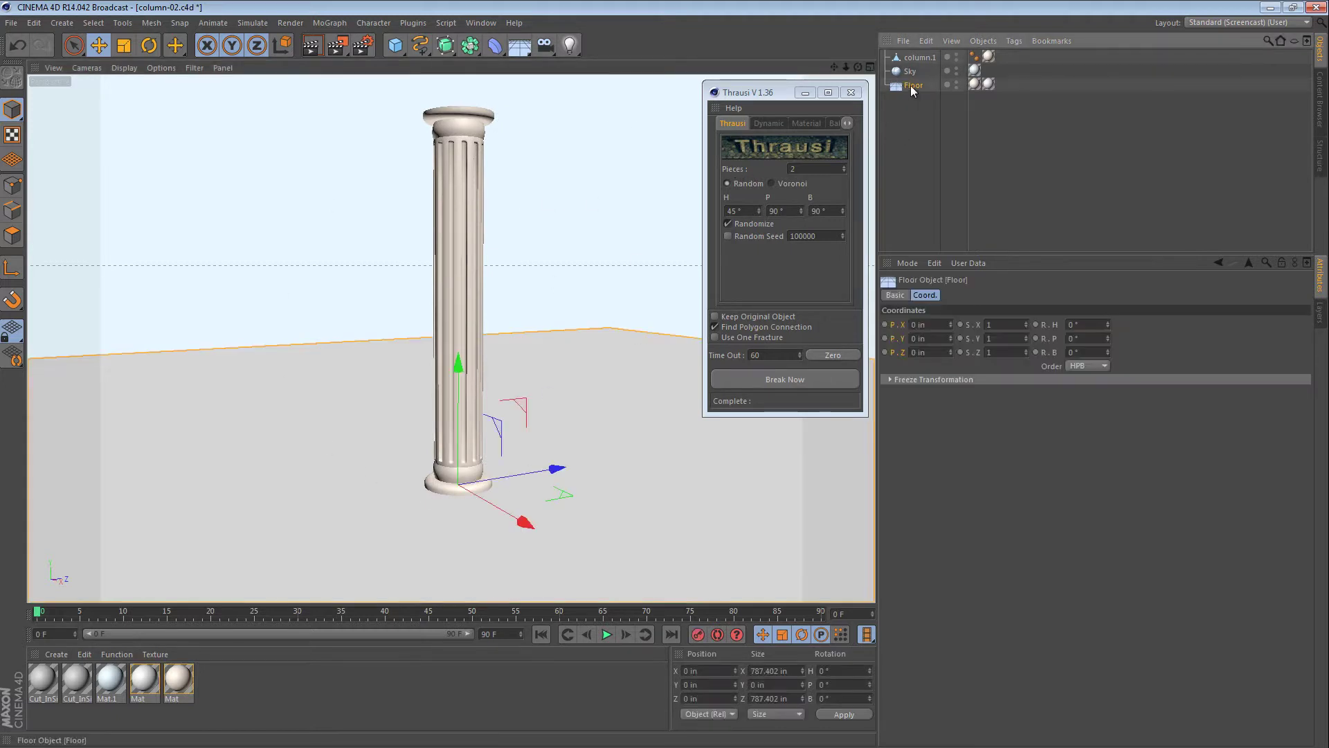
pyautogui.rightClick(911, 87)
pyautogui.moveTo(973, 166)
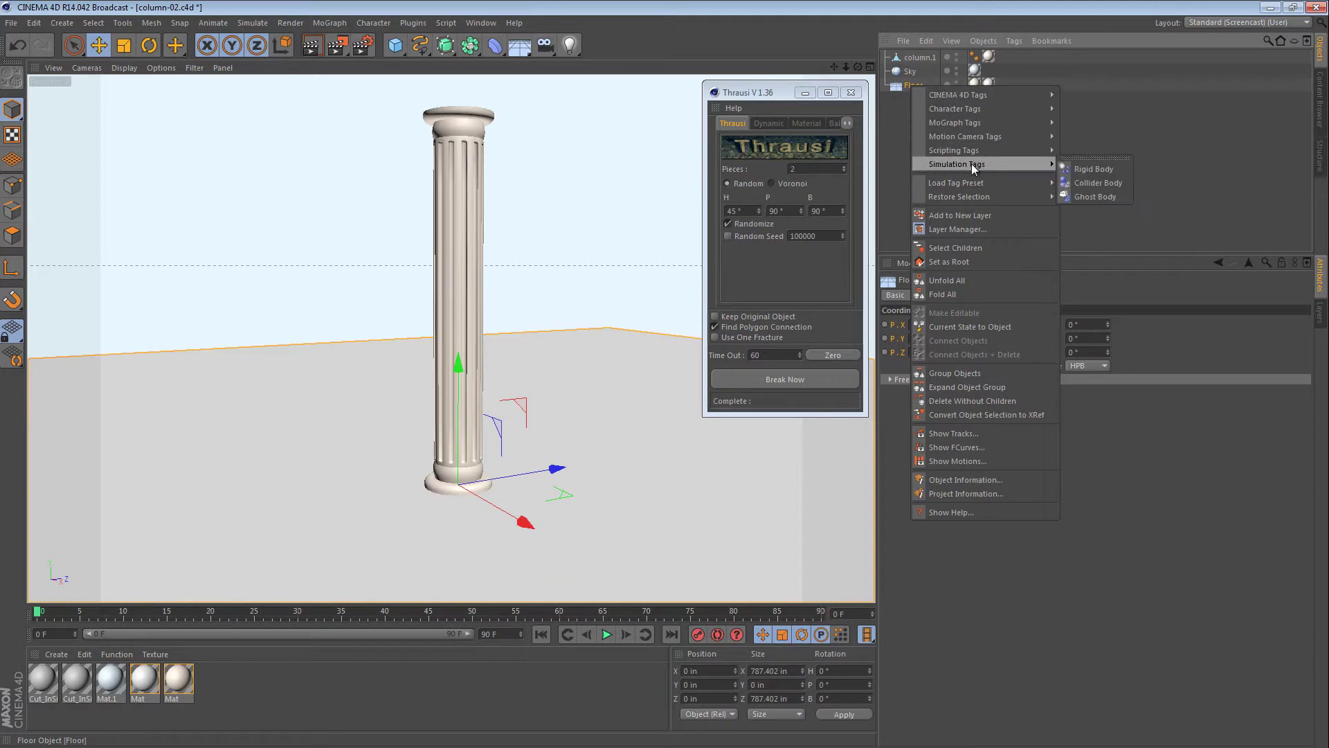
pyautogui.click(1081, 184)
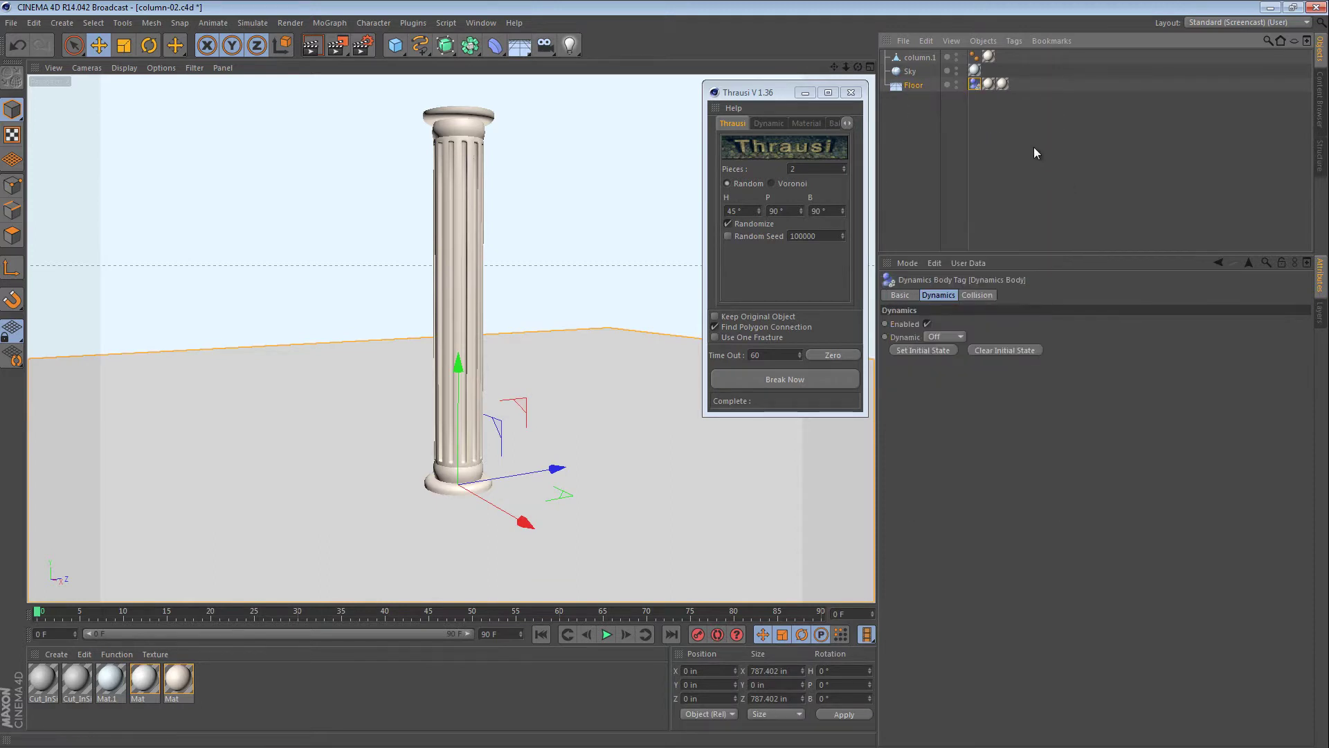
pyautogui.click(923, 148)
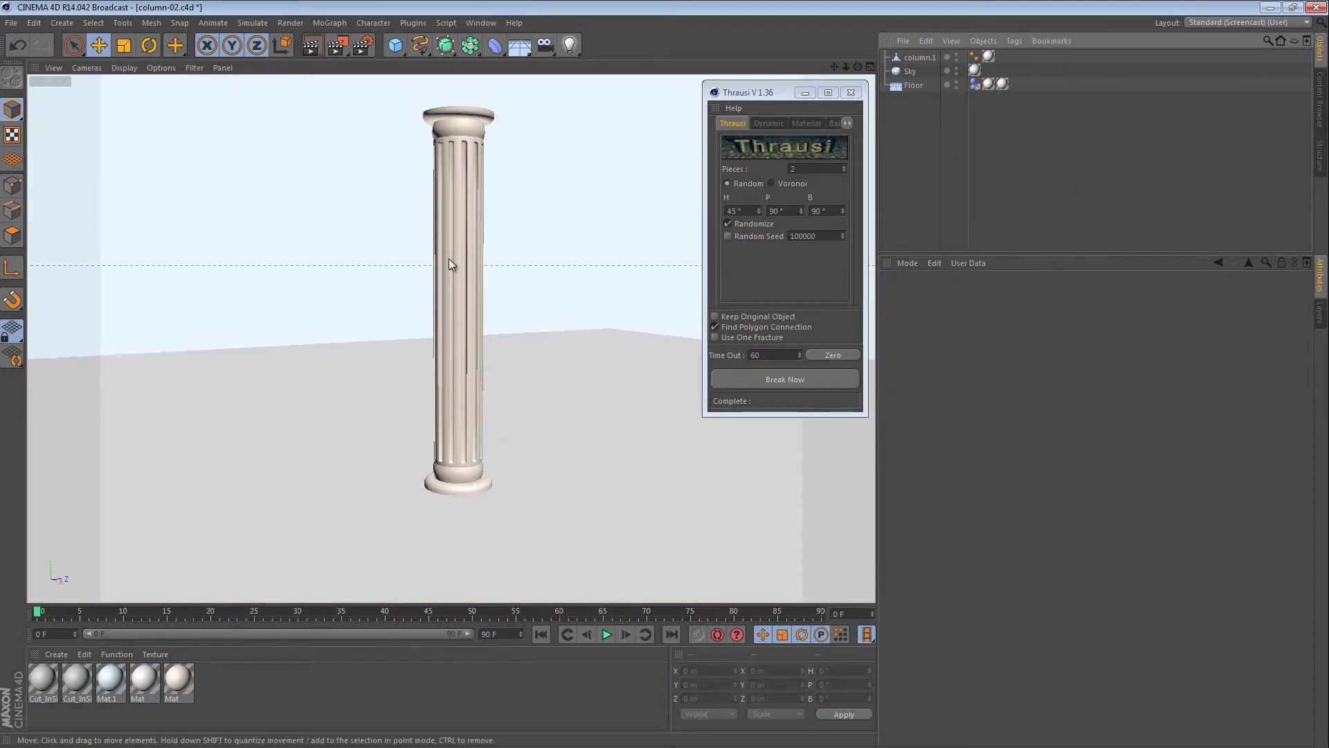
pyautogui.click(454, 203)
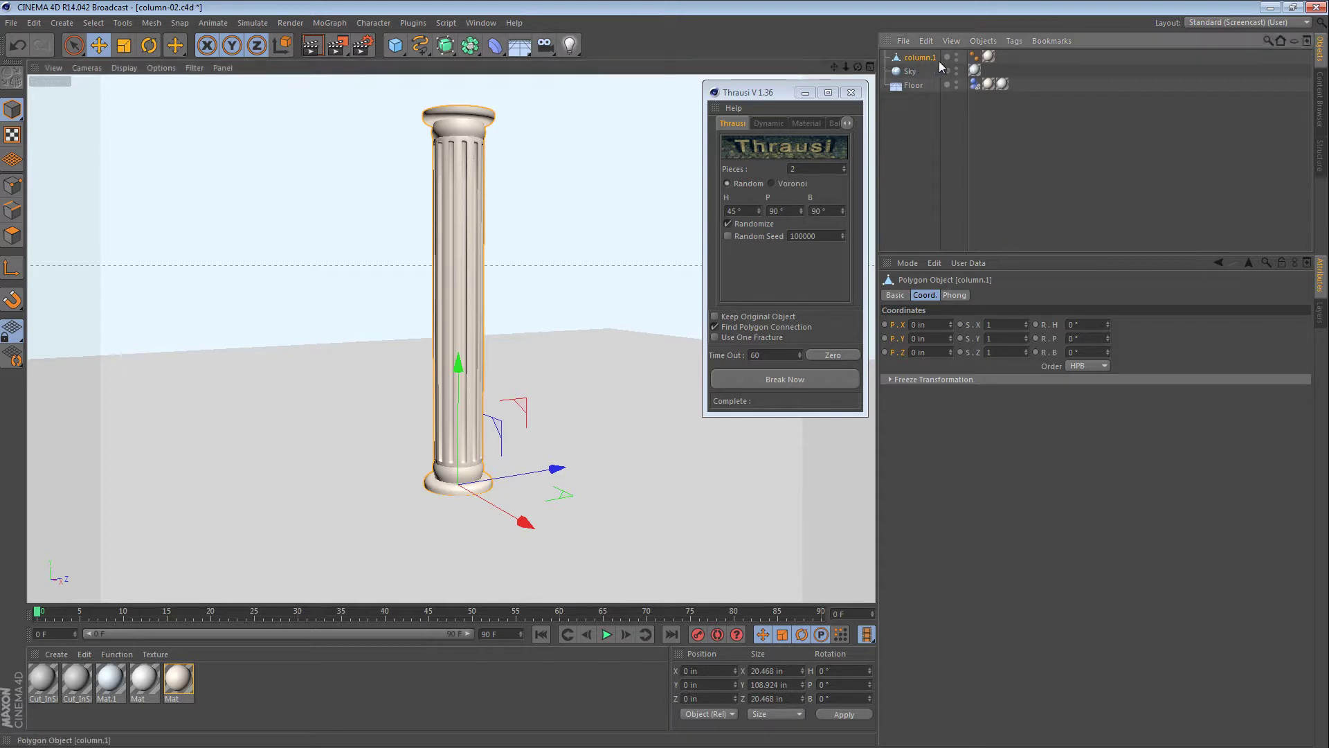
# Step: Fracture the column into 8 pieces with Keep Original Object on, then select column.1_Thrausi_8
pyautogui.click(821, 169)
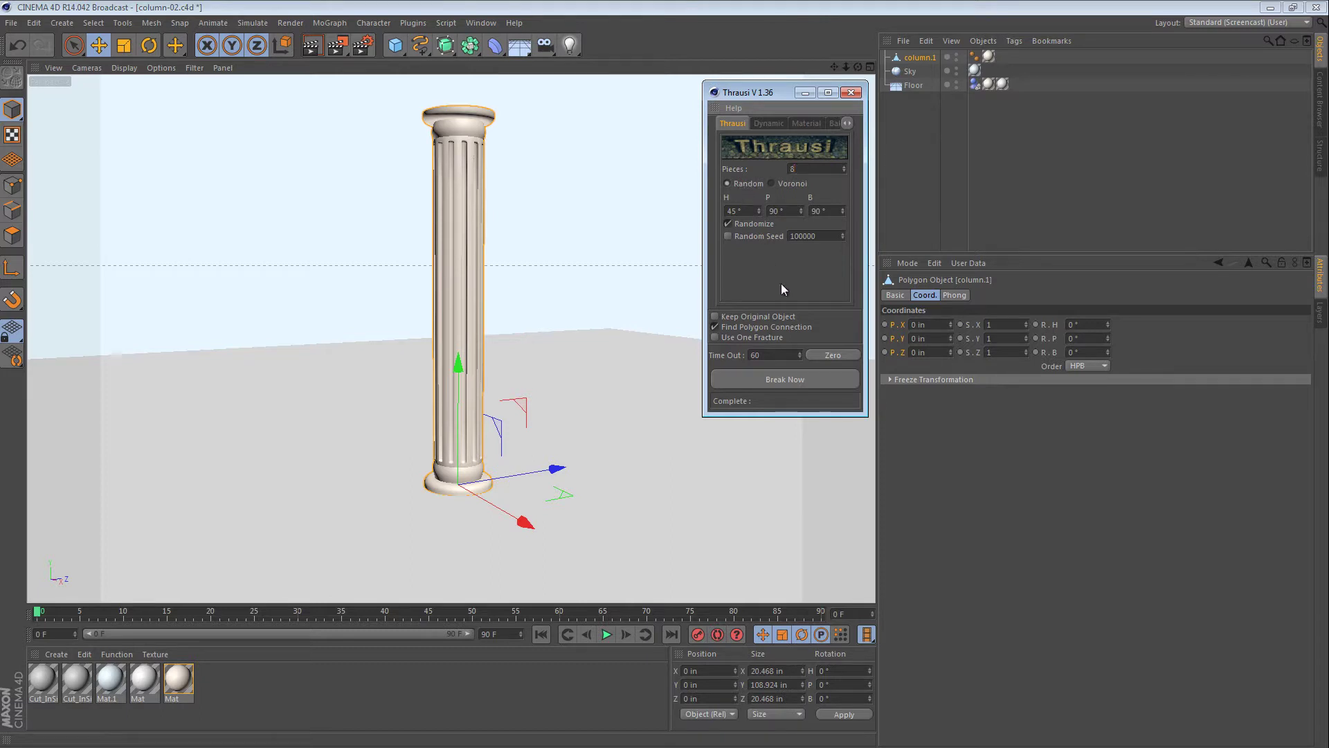
pyautogui.click(745, 317)
pyautogui.click(783, 376)
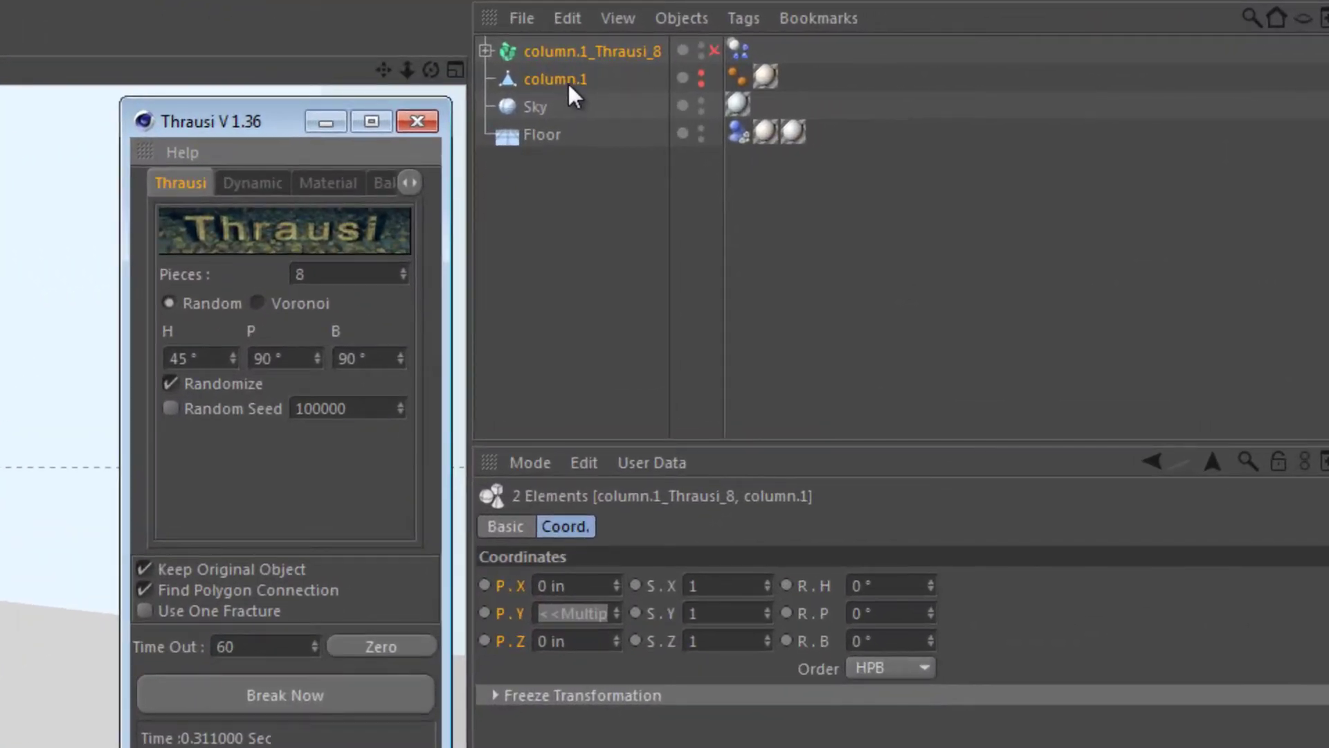
pyautogui.click(912, 71)
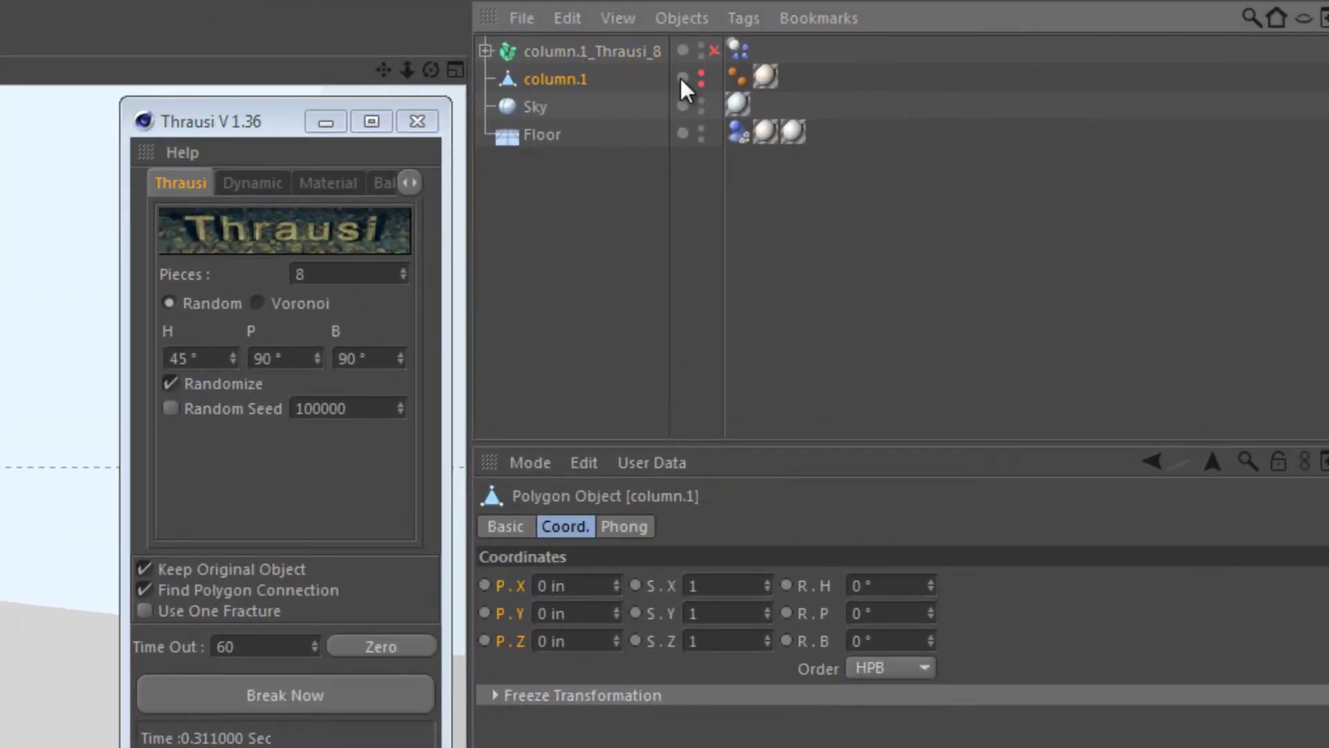
pyautogui.click(550, 52)
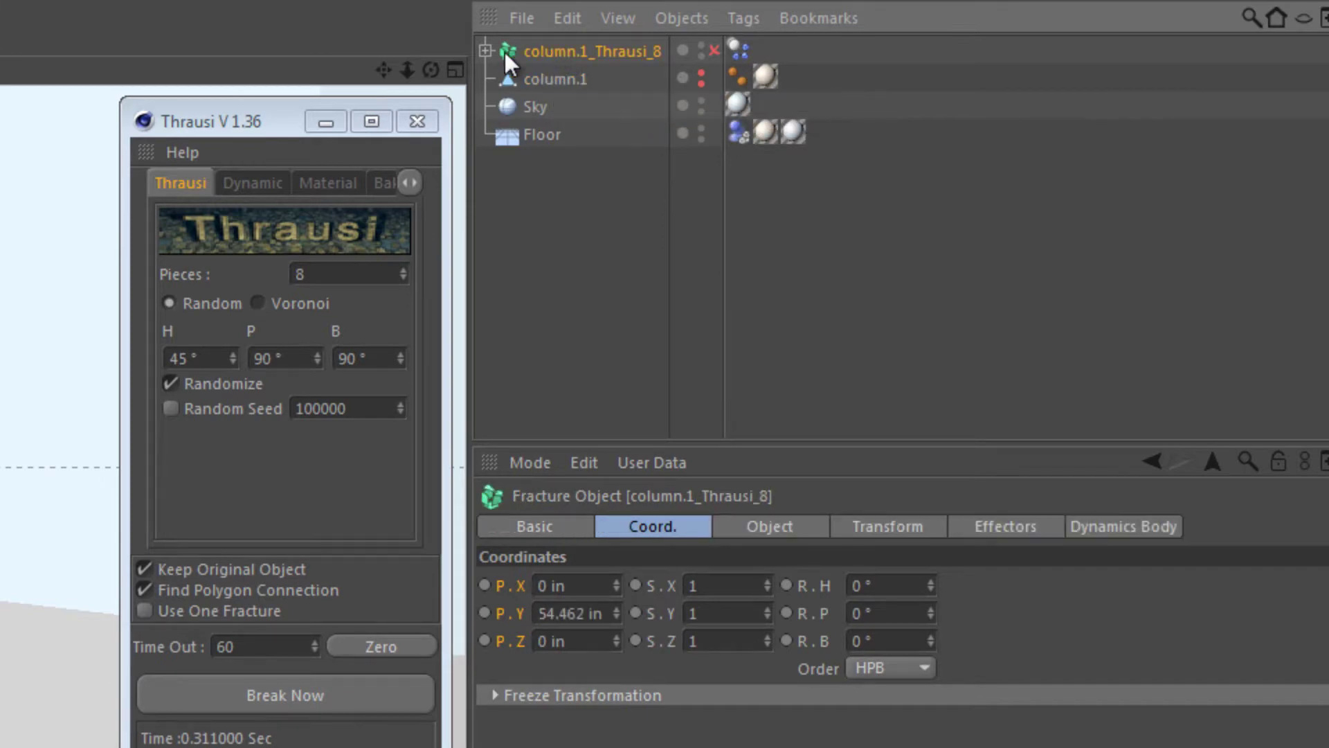
# Step: Expand the fracture group and drag Pieces 2, 4, 6, 3 and 1 away from the column
pyautogui.click(484, 51)
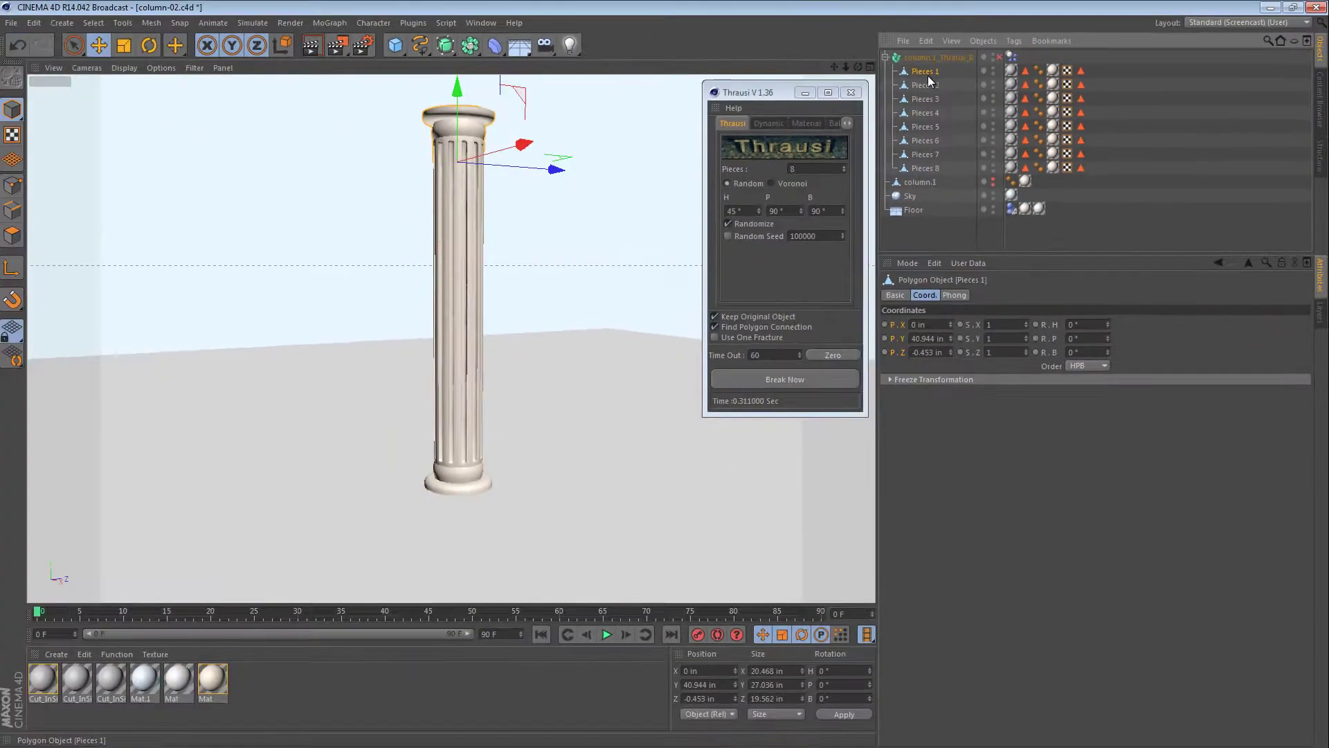
pyautogui.click(794, 92)
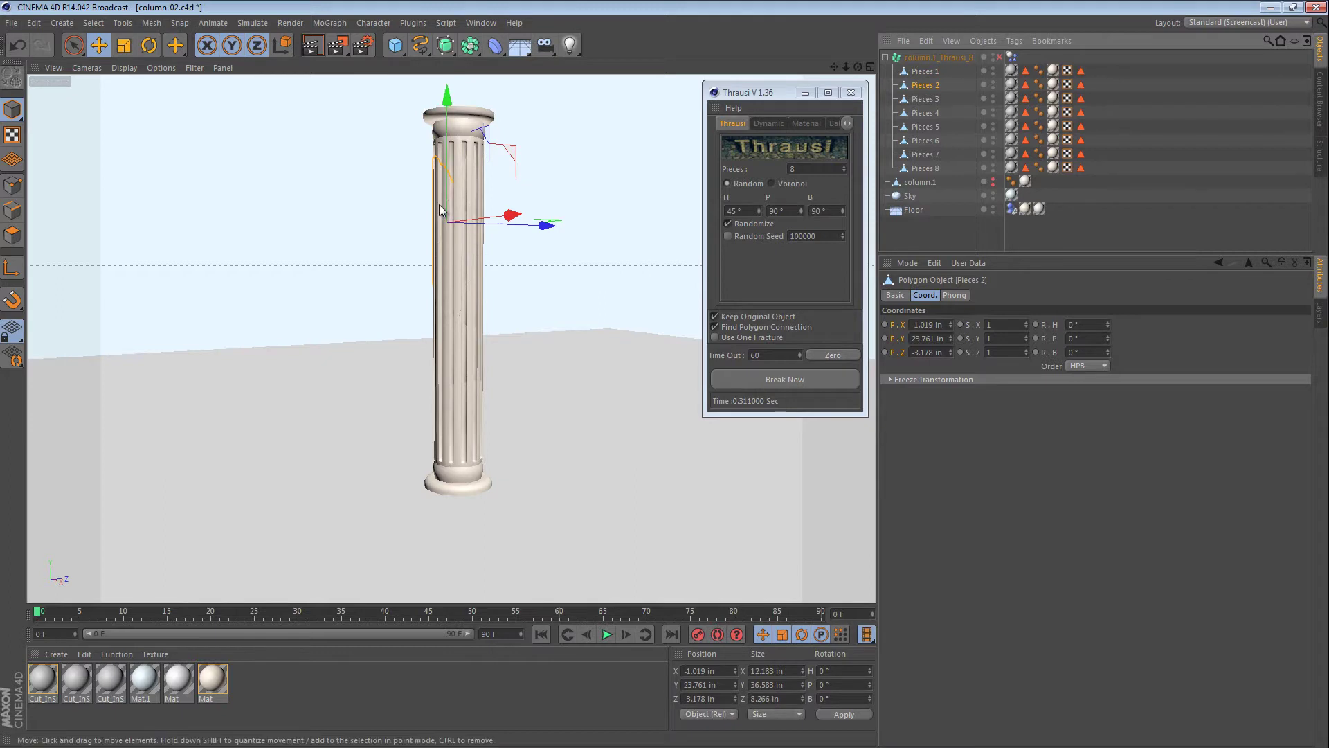
pyautogui.moveTo(453, 222); pyautogui.dragTo(365, 222)
pyautogui.click(459, 284)
pyautogui.moveTo(459, 284); pyautogui.dragTo(608, 277)
pyautogui.click(465, 273)
pyautogui.moveTo(465, 273); pyautogui.dragTo(533, 262)
pyautogui.click(466, 196)
pyautogui.moveTo(466, 196); pyautogui.dragTo(505, 188)
pyautogui.click(463, 149)
pyautogui.moveTo(507, 143); pyautogui.dragTo(419, 201)
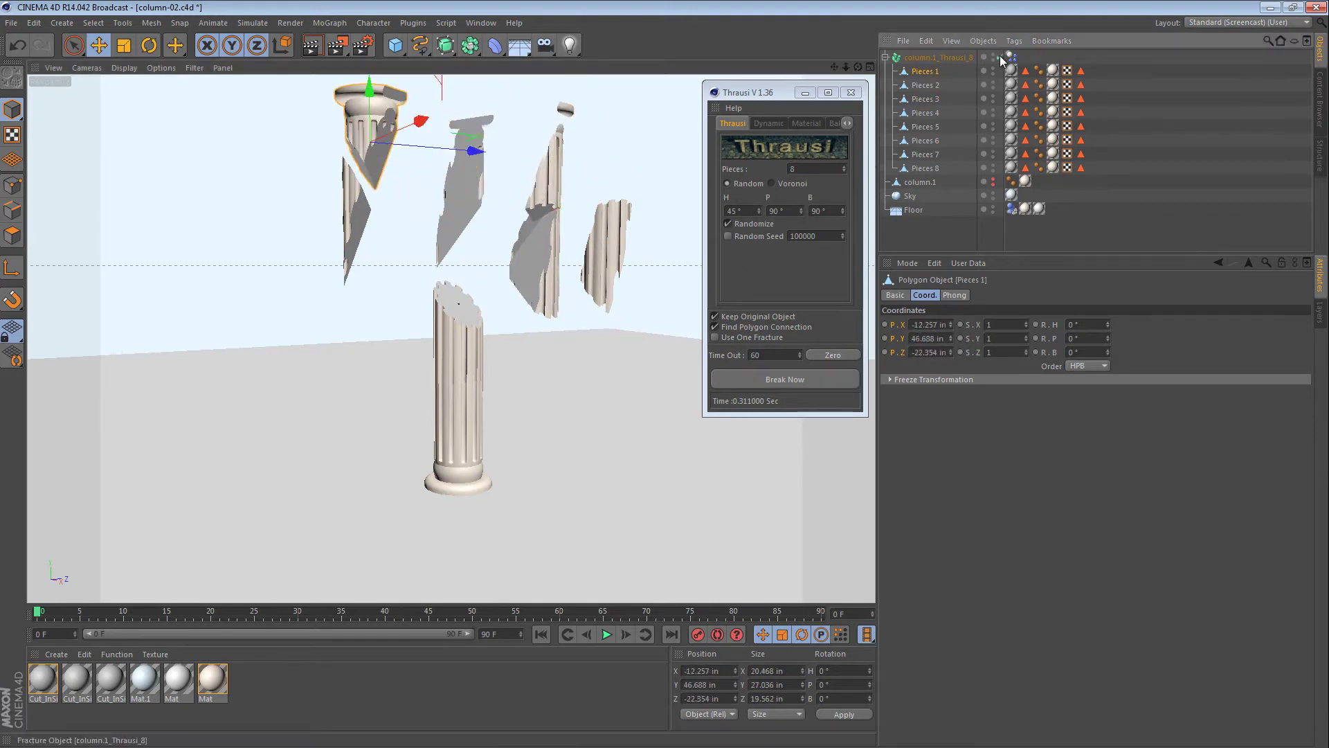
# Step: Undo the fragment moves so the column is whole again
pyautogui.hotkey('ctrl', 'z')
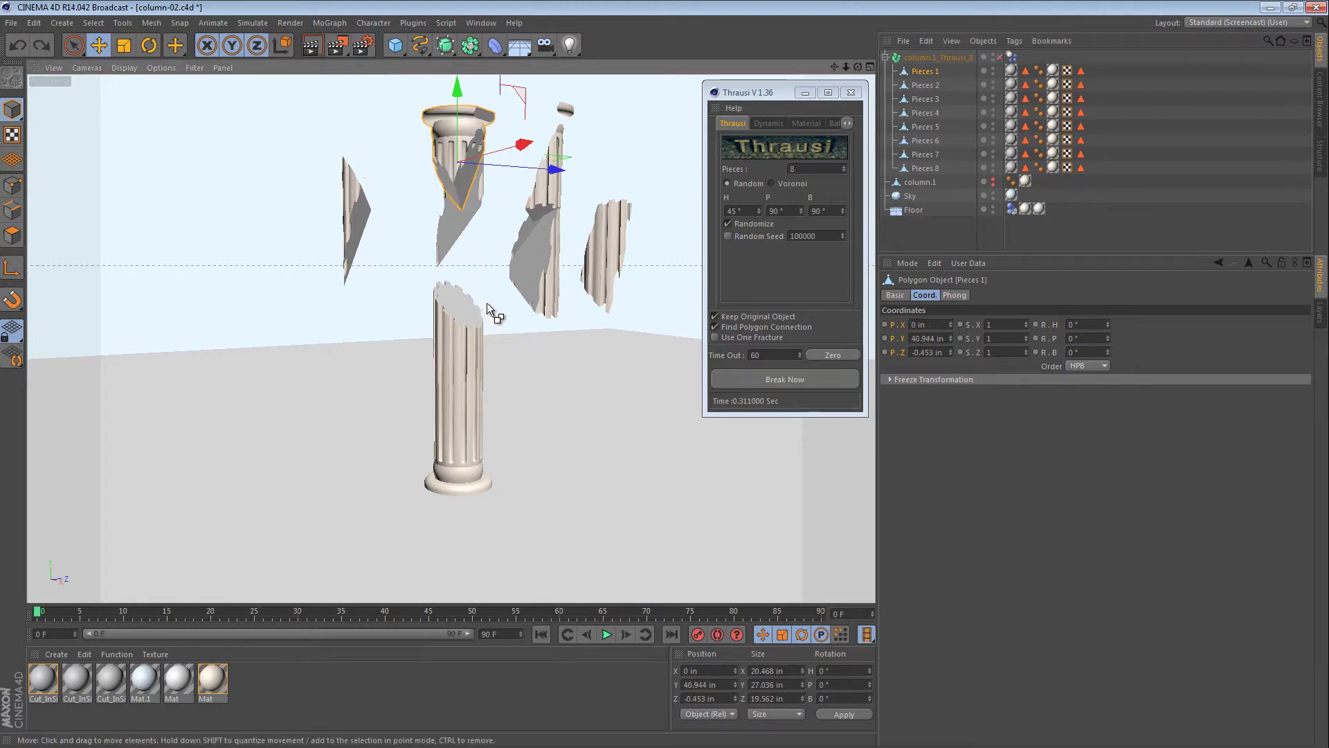
pyautogui.hotkey('ctrl', 'z')
pyautogui.hotkey('ctrl', 'z')
pyautogui.hotkey('ctrl', 'z')
pyautogui.hotkey('ctrl', 'z')
pyautogui.hotkey('ctrl', 'z')
pyautogui.hotkey('ctrl', 'z')
pyautogui.hotkey('ctrl', 'z')
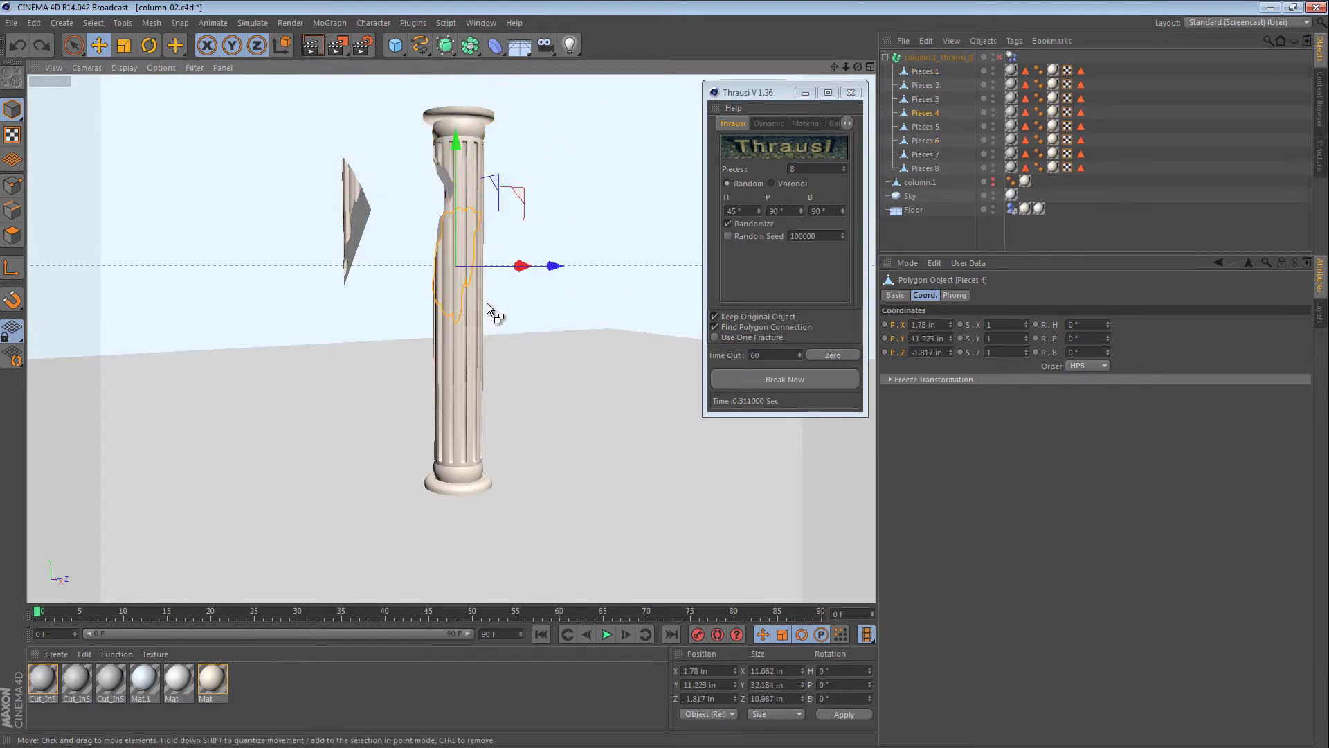
pyautogui.hotkey('ctrl', 'z')
# Step: Enable the fracture's dynamics, play the collapse, then rewind and select column.1_Thrausi_8
pyautogui.click(1037, 241)
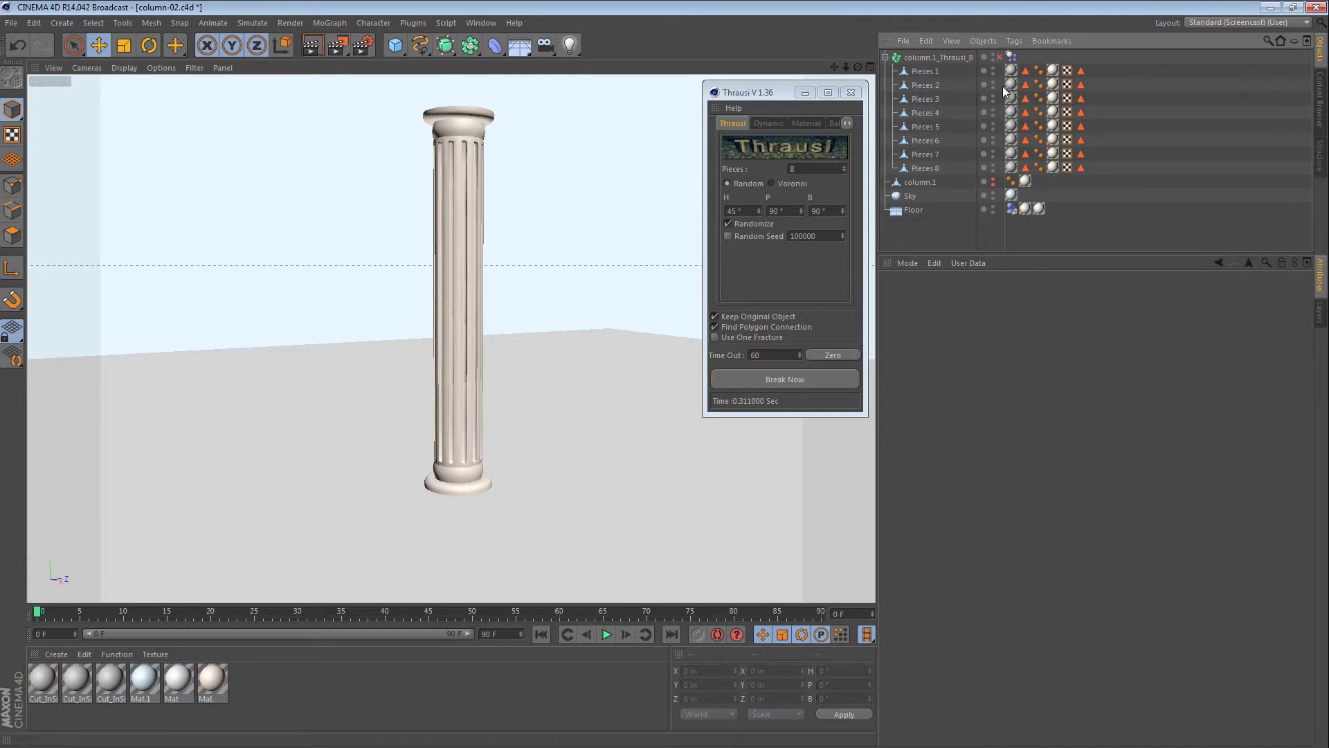
pyautogui.click(1000, 56)
pyautogui.click(607, 634)
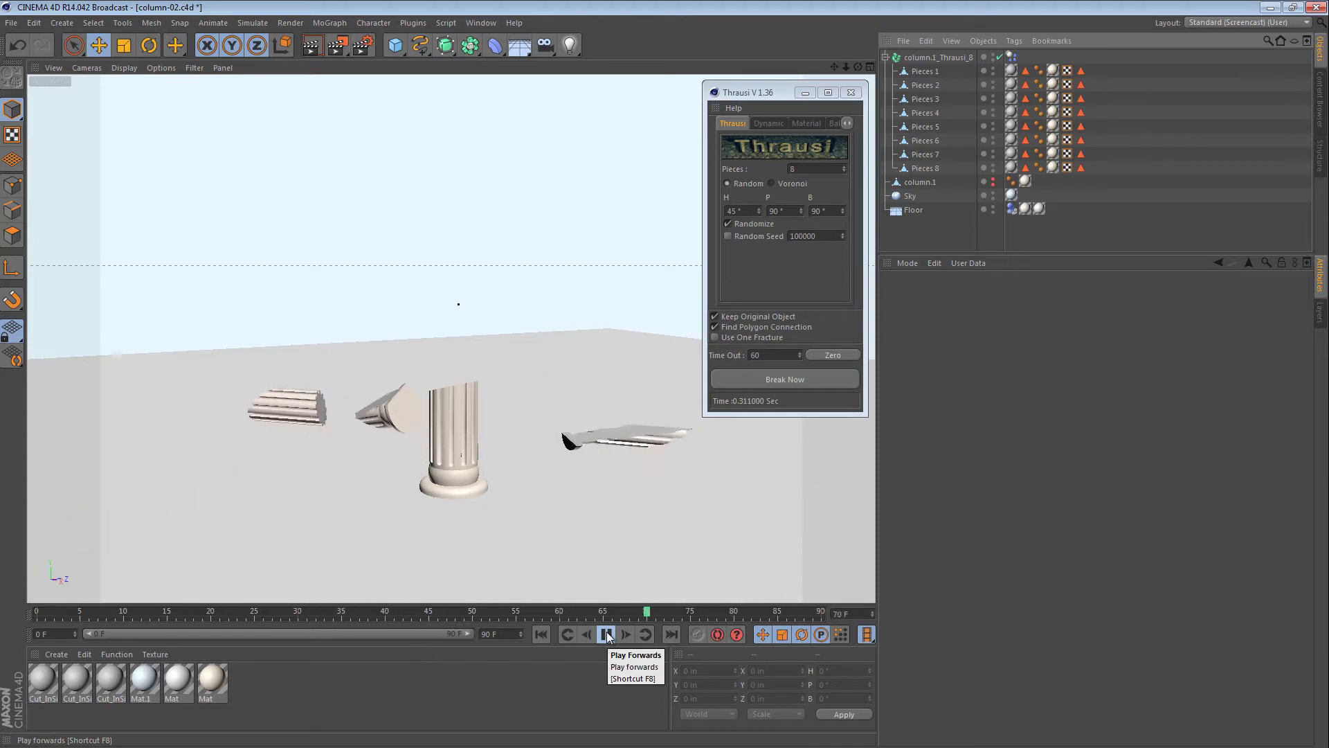
pyautogui.click(607, 634)
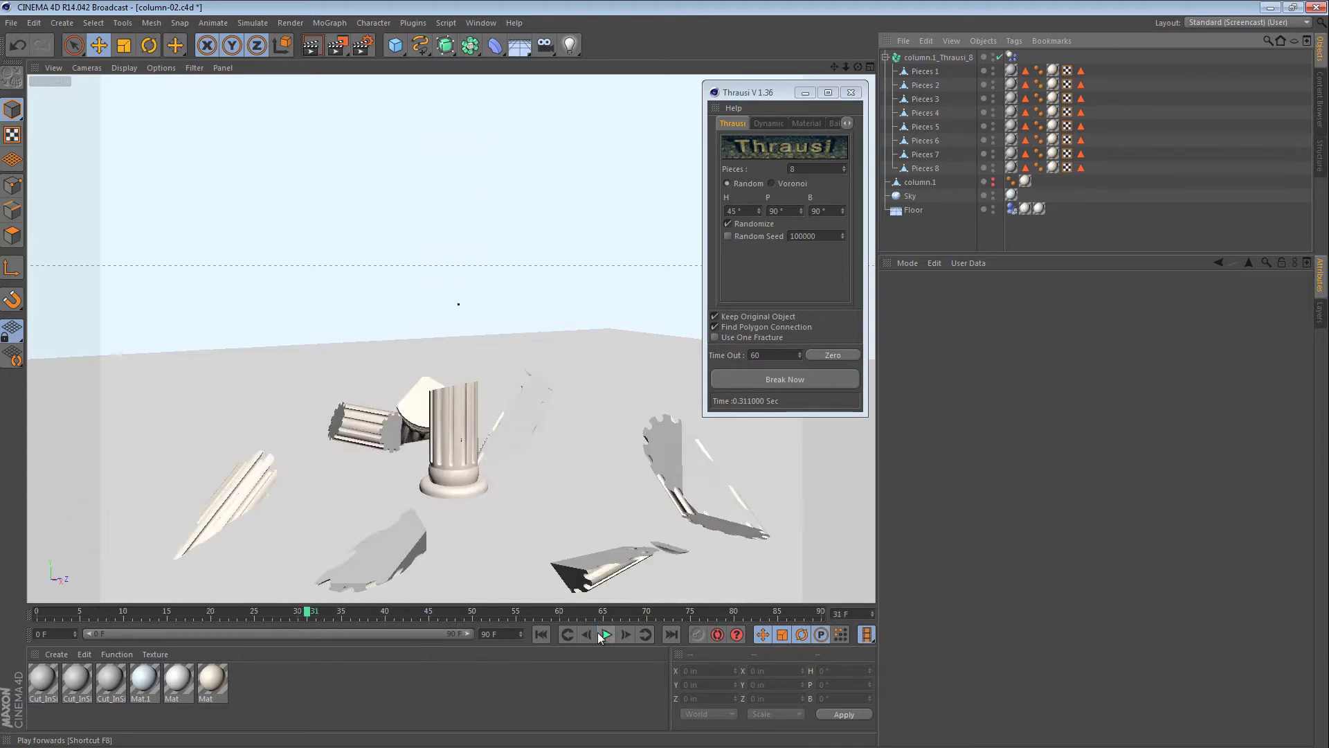
pyautogui.click(540, 634)
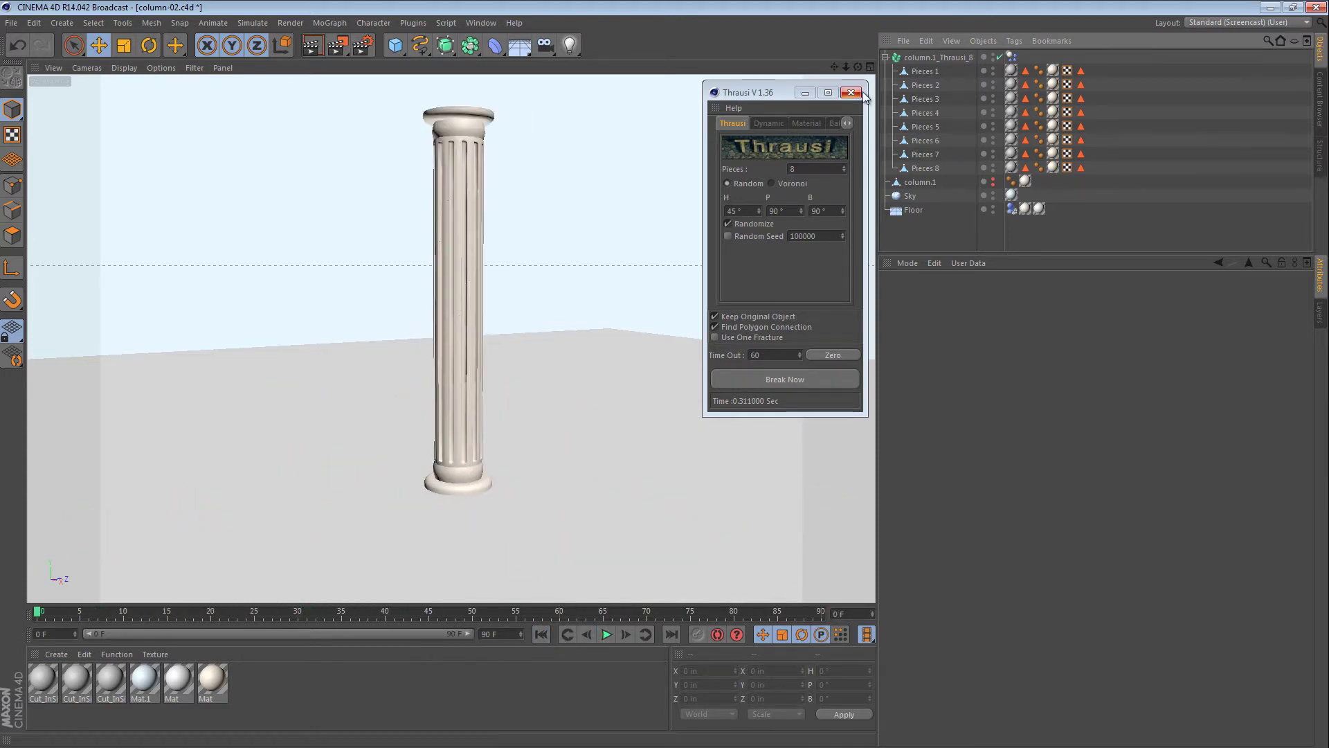
pyautogui.click(933, 61)
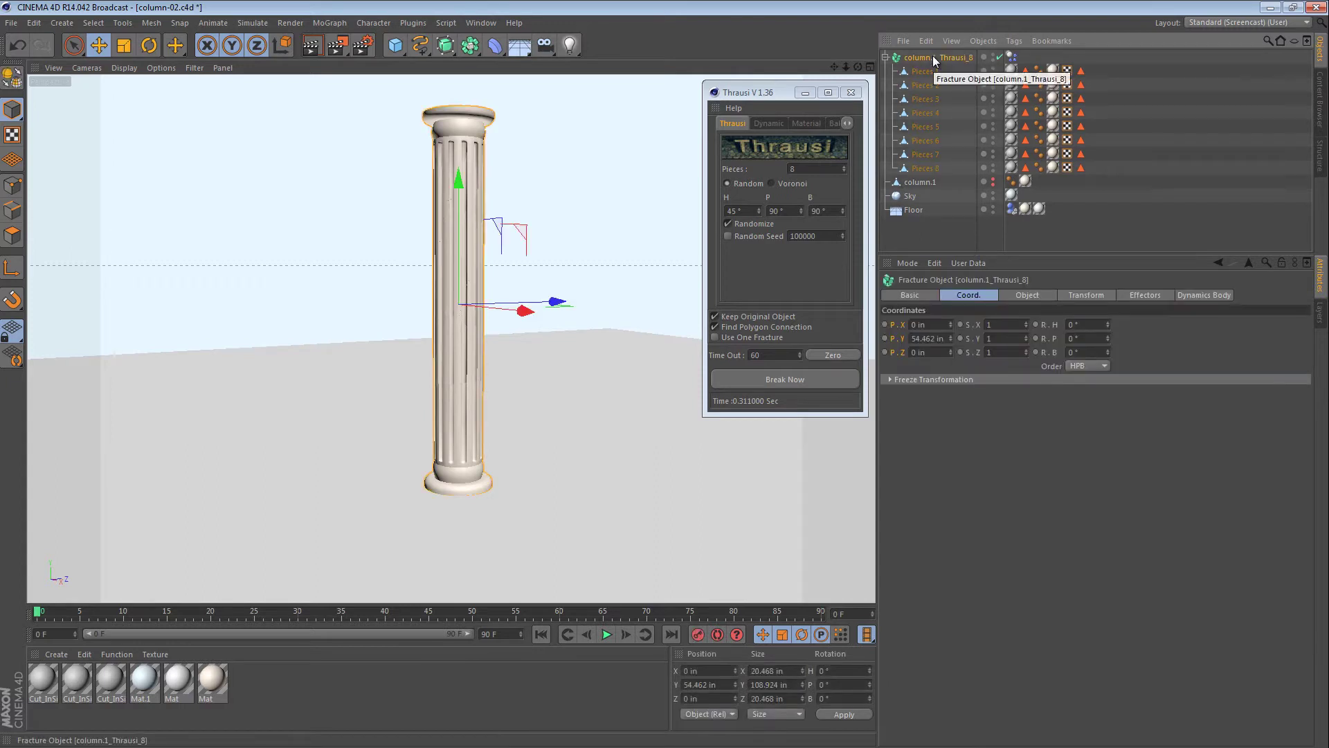
# Step: Delete the random fracture, unhide column.1, and re-break it with the Voronoi method
pyautogui.press('Delete')
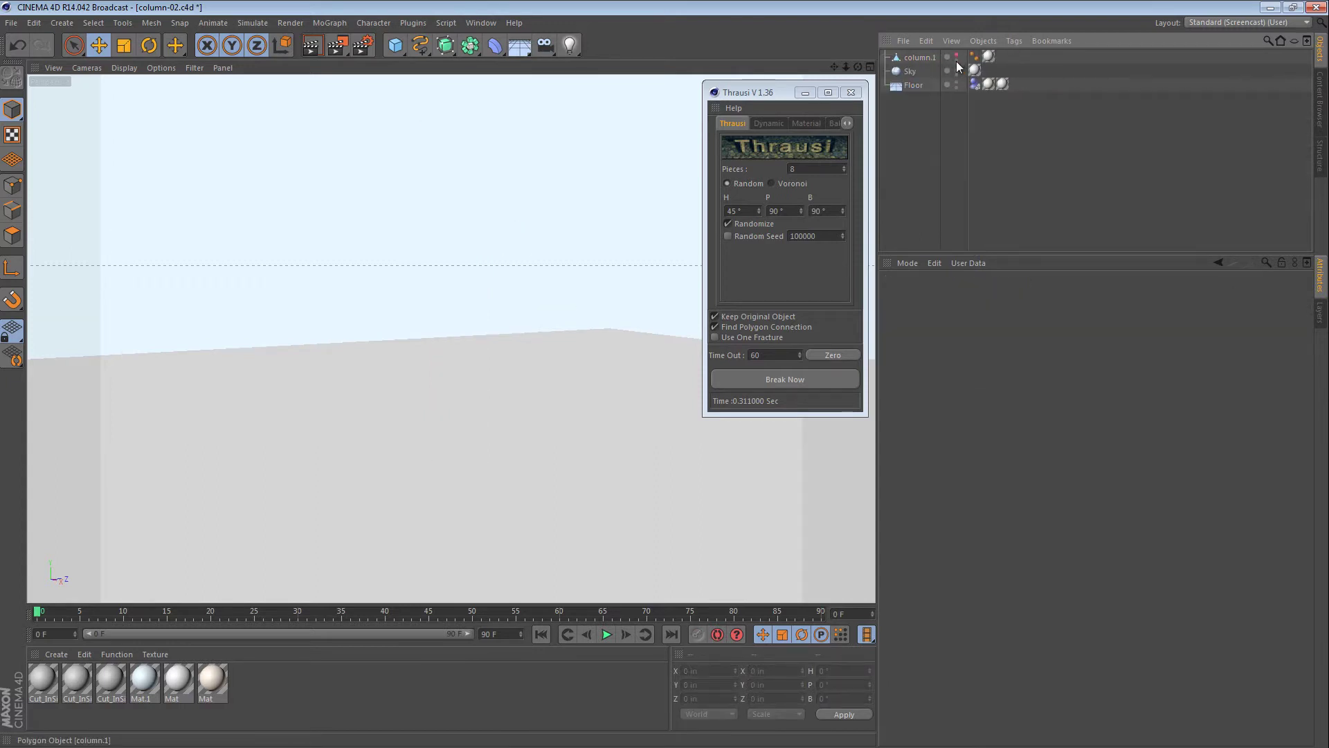
pyautogui.click(956, 57)
pyautogui.click(917, 60)
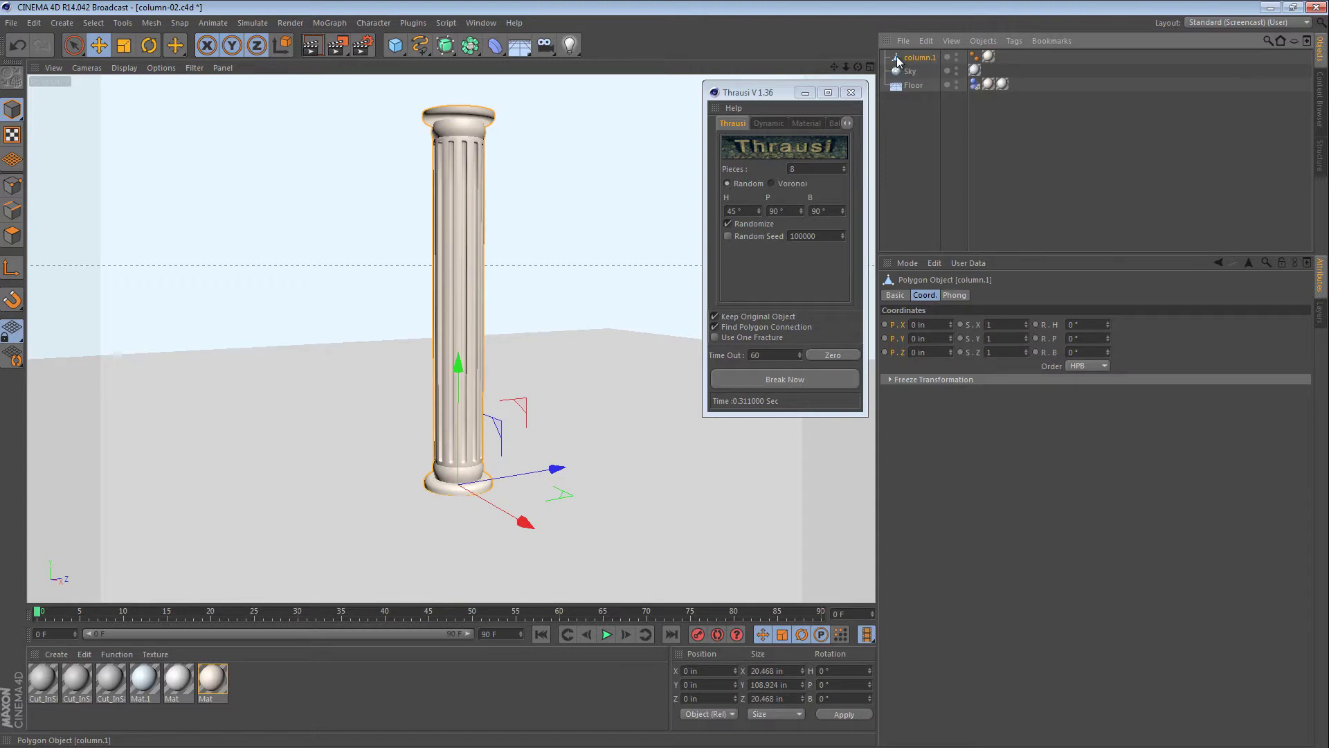
pyautogui.click(772, 183)
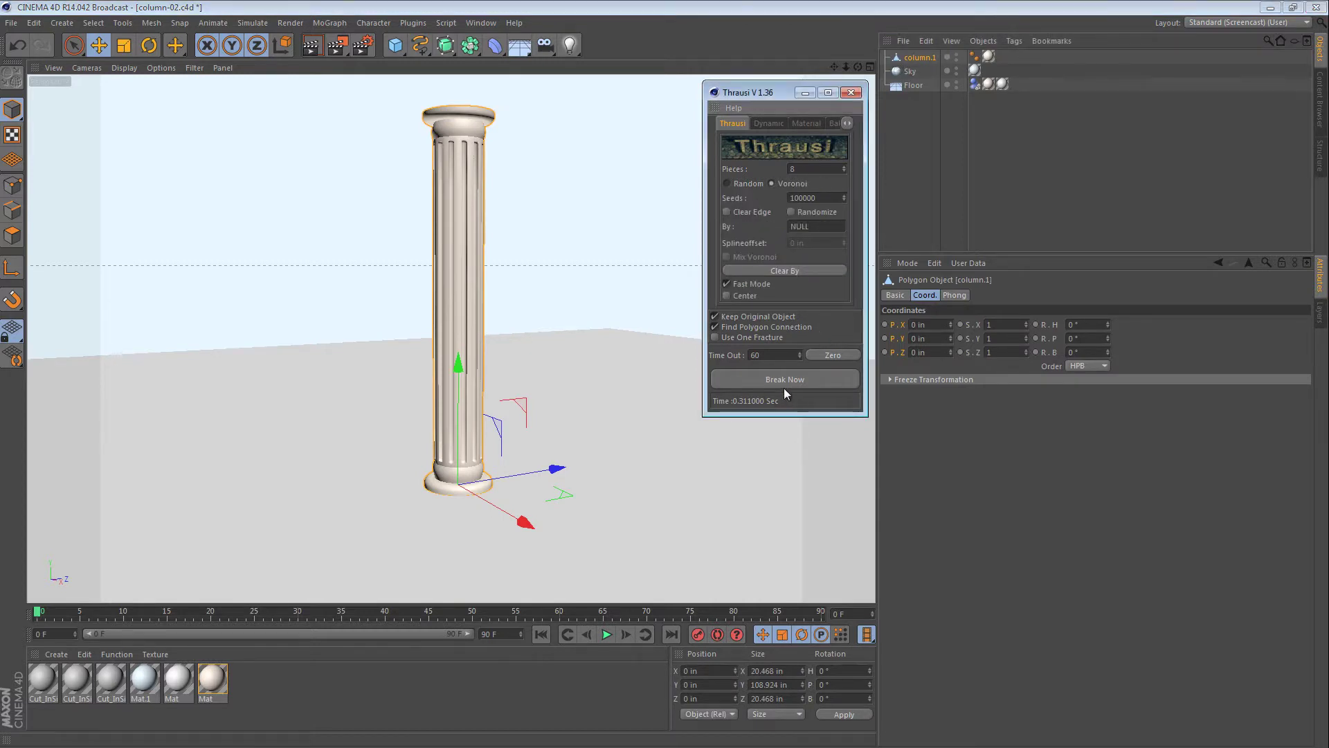
pyautogui.click(829, 384)
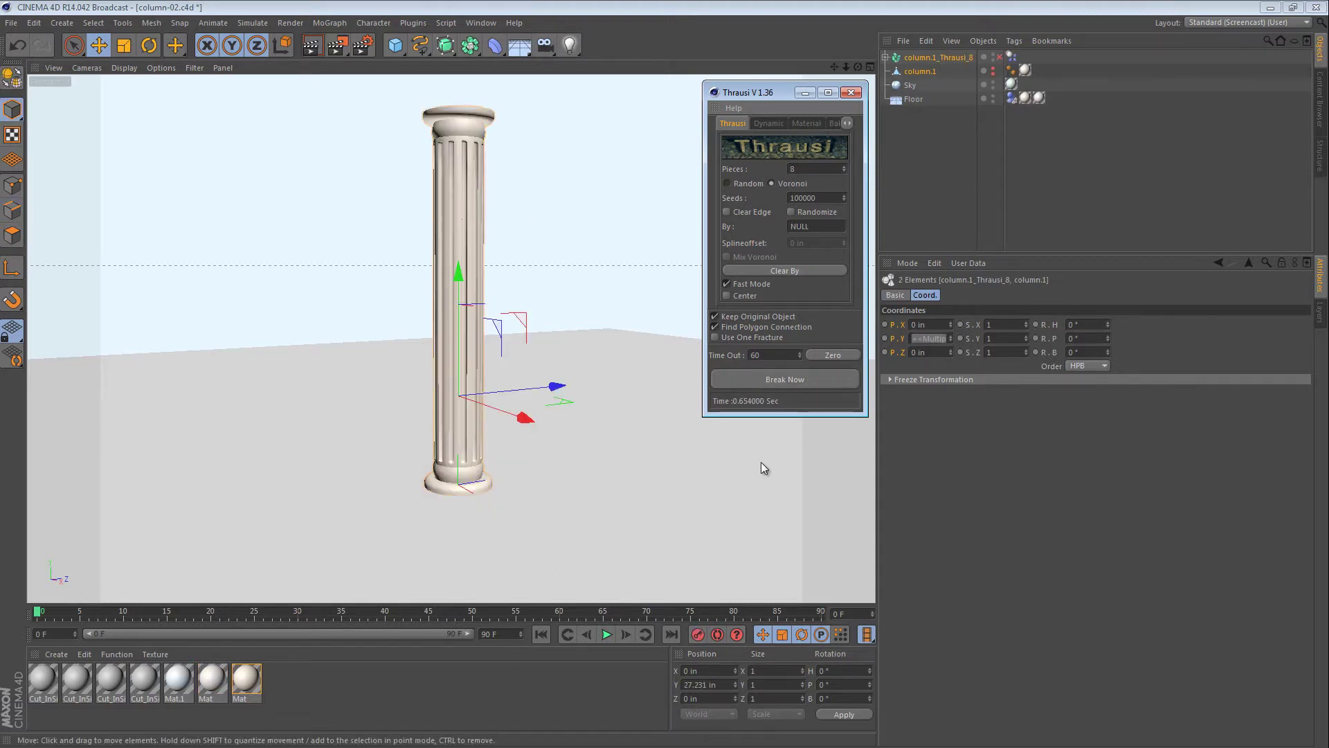
# Step: Enable dynamics on the Voronoi fracture, play the breakup, then rewind to frame 0
pyautogui.click(1000, 58)
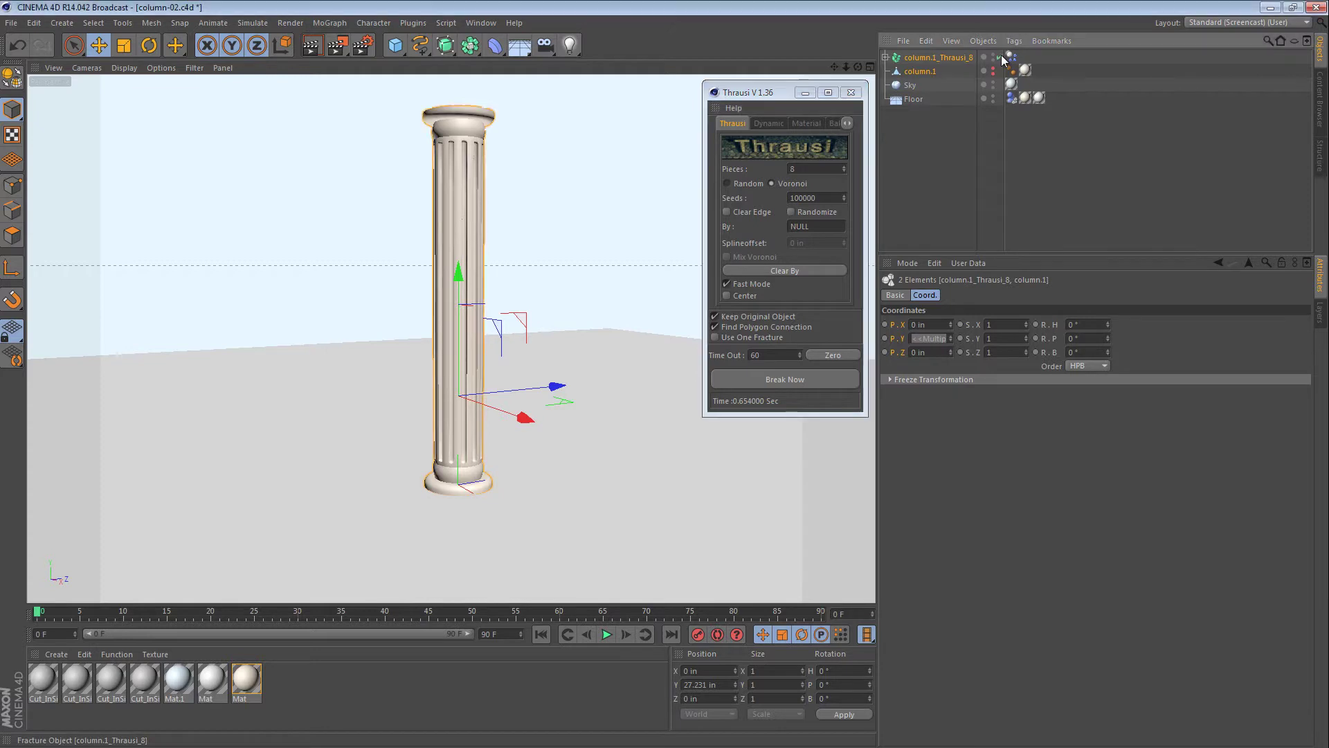
pyautogui.click(604, 635)
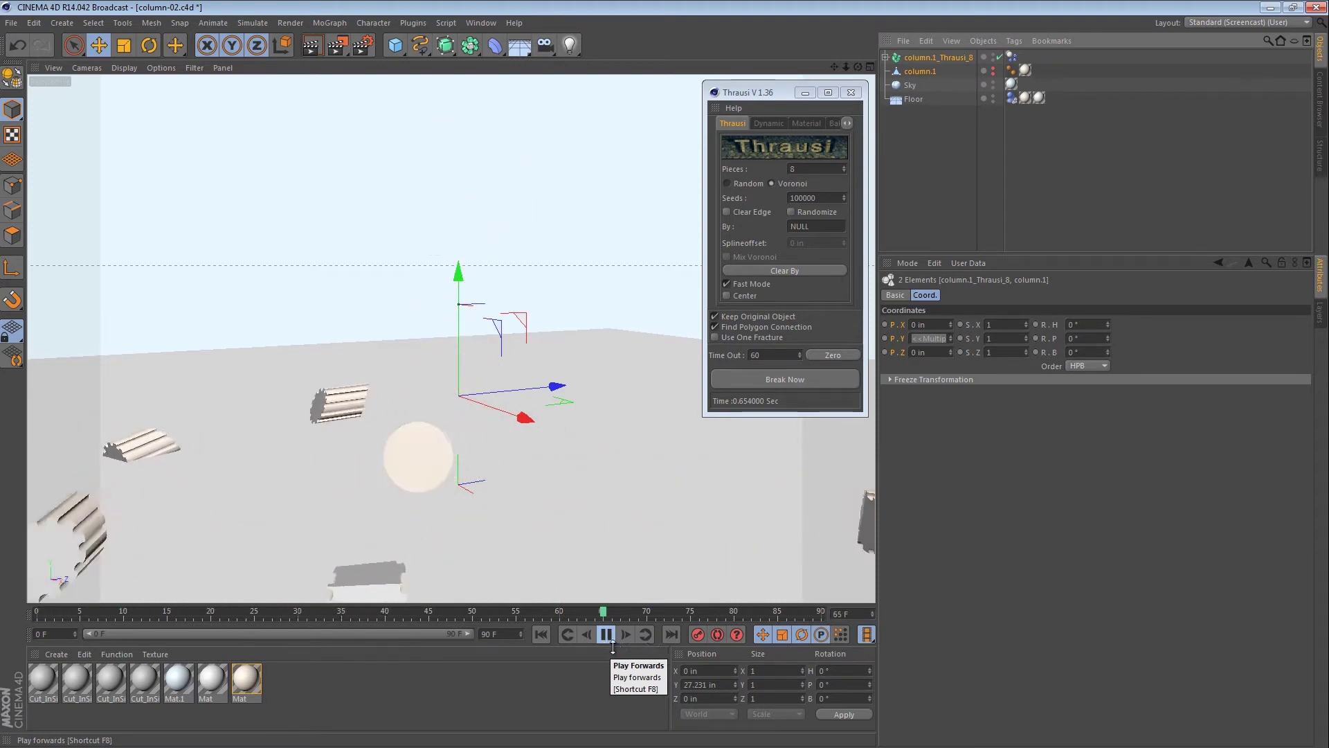
pyautogui.click(605, 635)
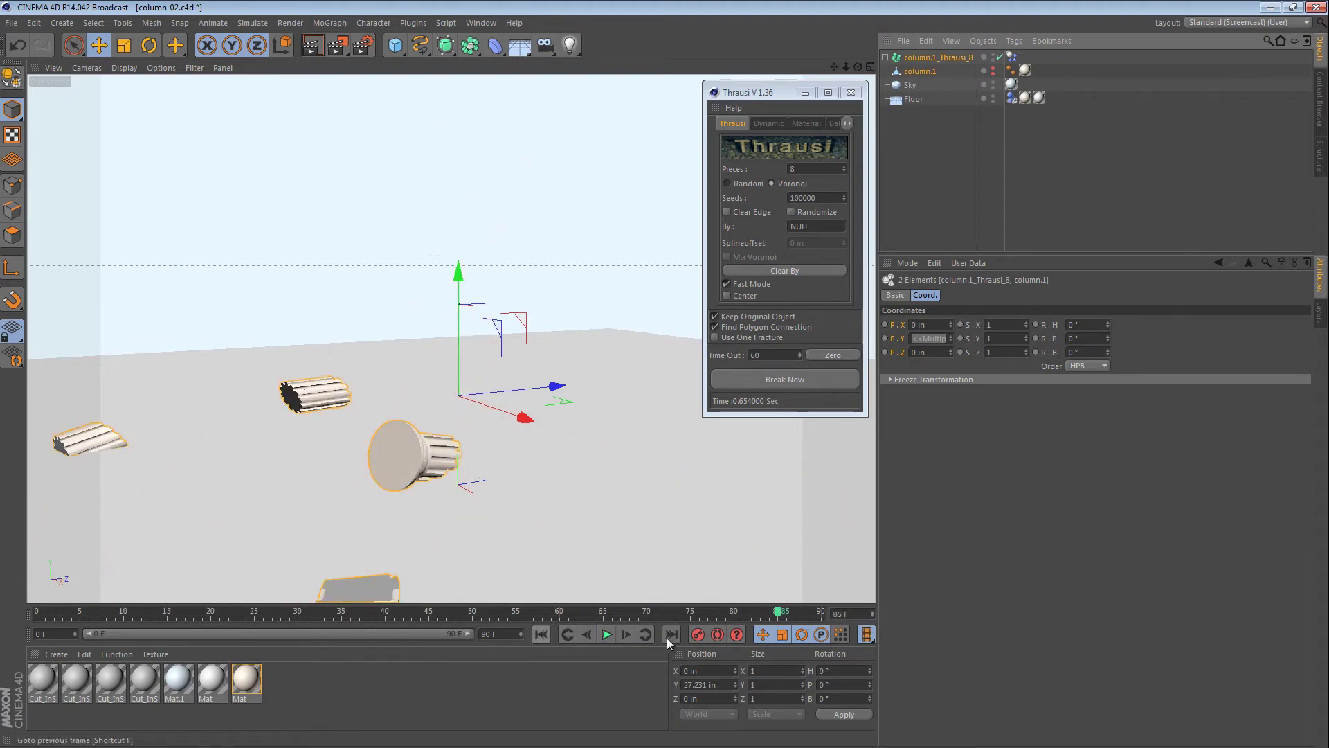
pyautogui.click(540, 634)
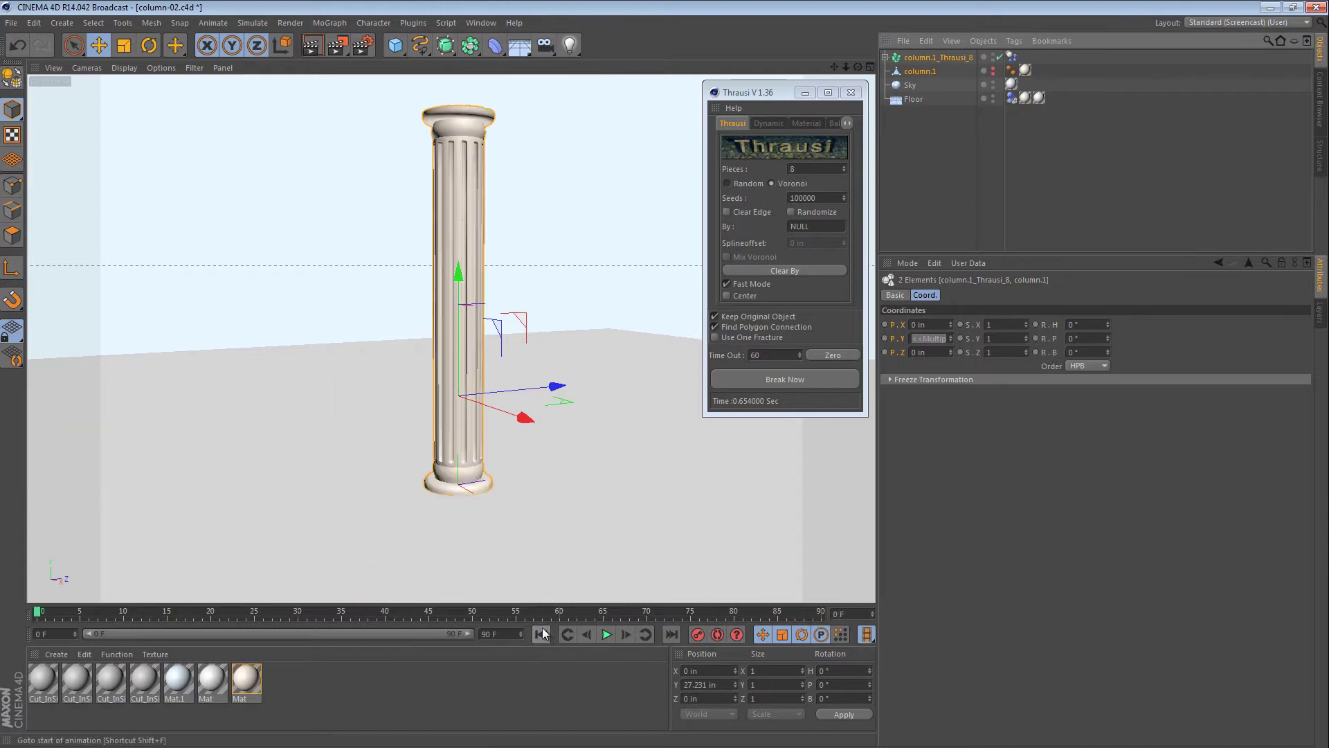
# Step: Delete the Voronoi fracture object, unhide column.1, and orbit the view down onto the column
pyautogui.click(938, 58)
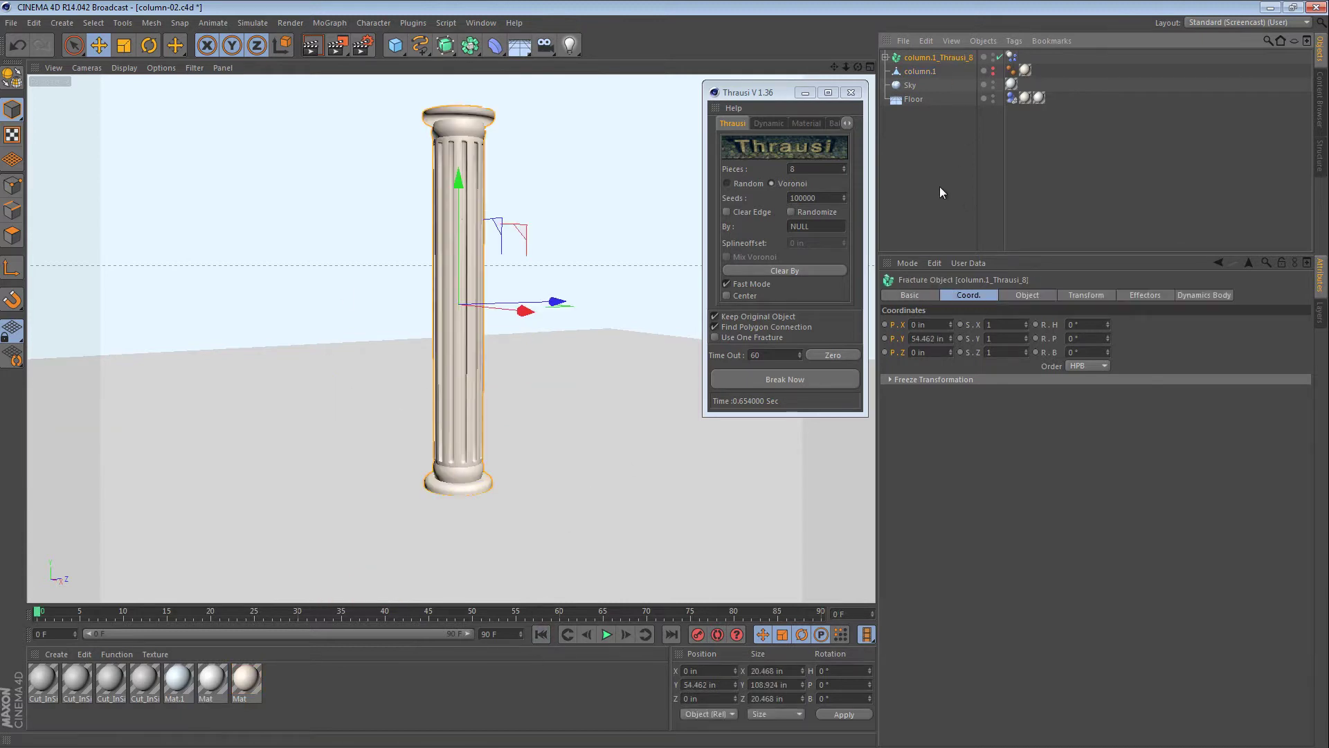
pyautogui.press('Delete')
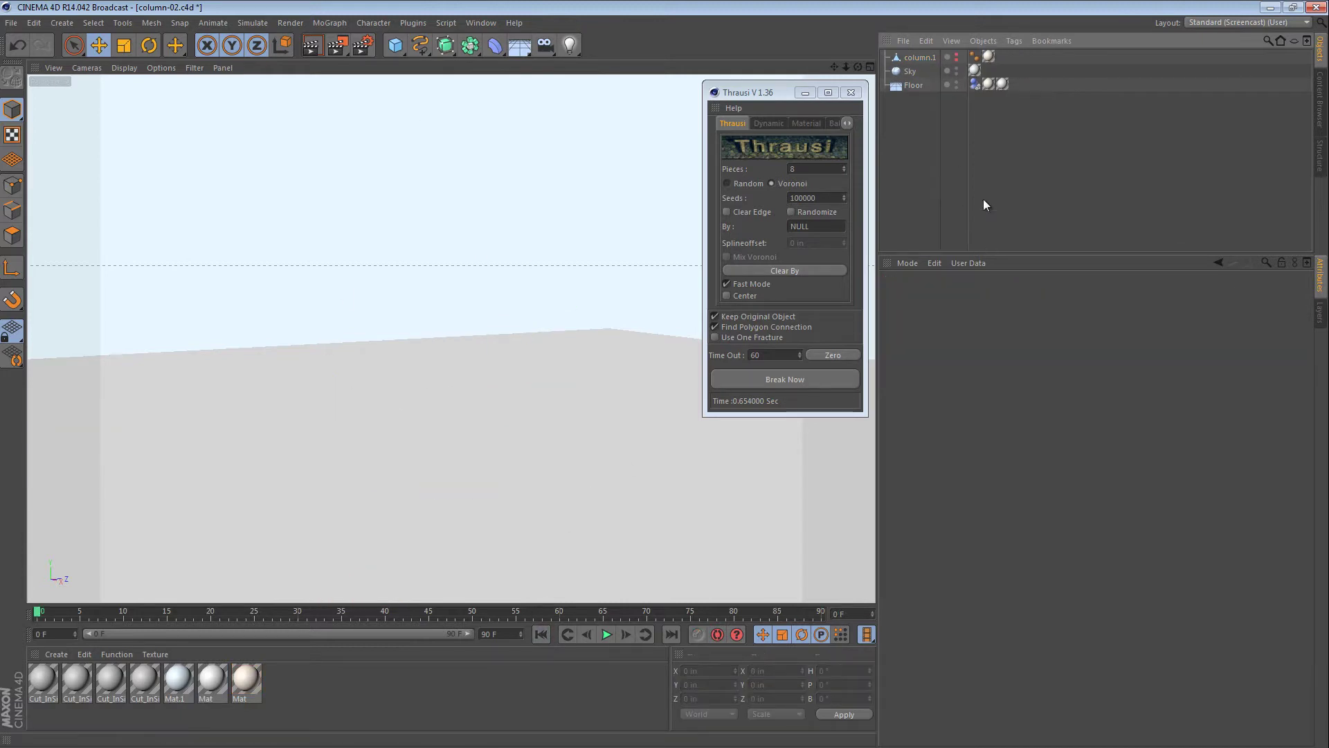
pyautogui.click(957, 58)
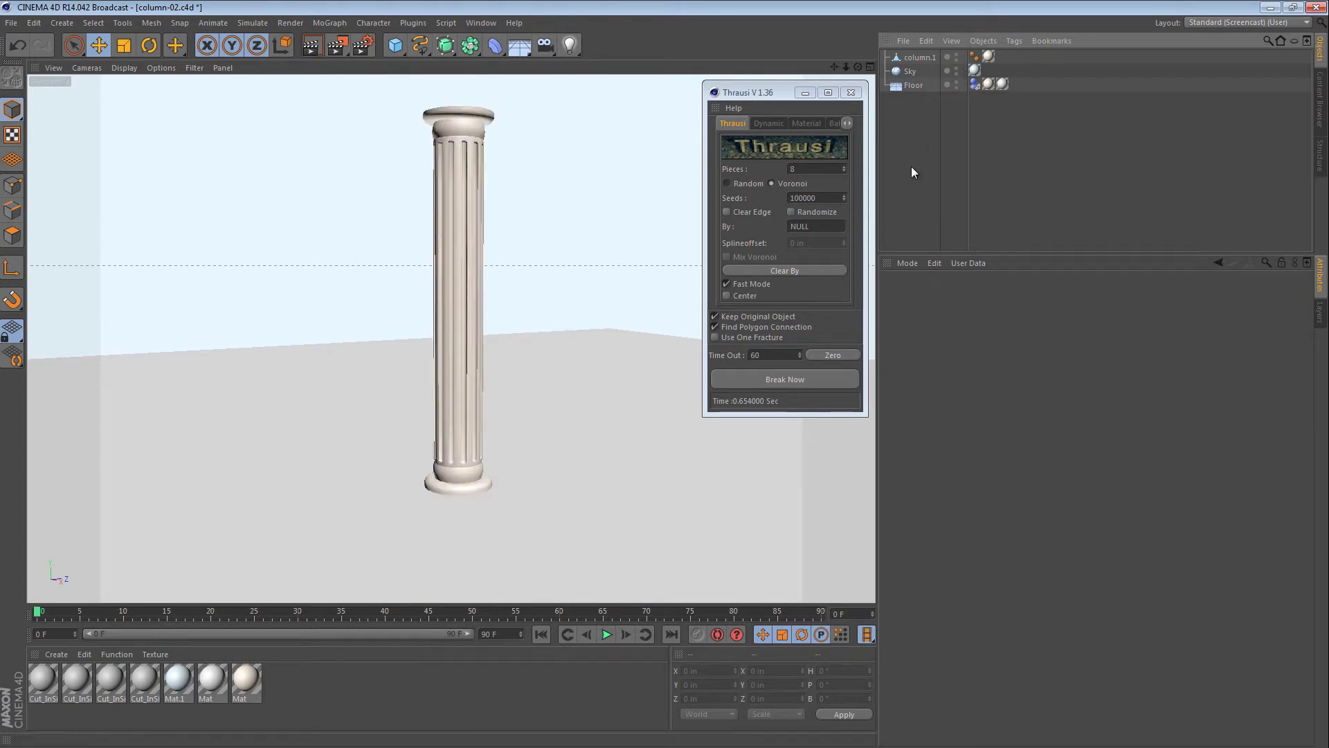
pyautogui.keyDown('alt'); pyautogui.moveTo(458, 240); pyautogui.dragTo(476, 284); pyautogui.keyUp('alt')
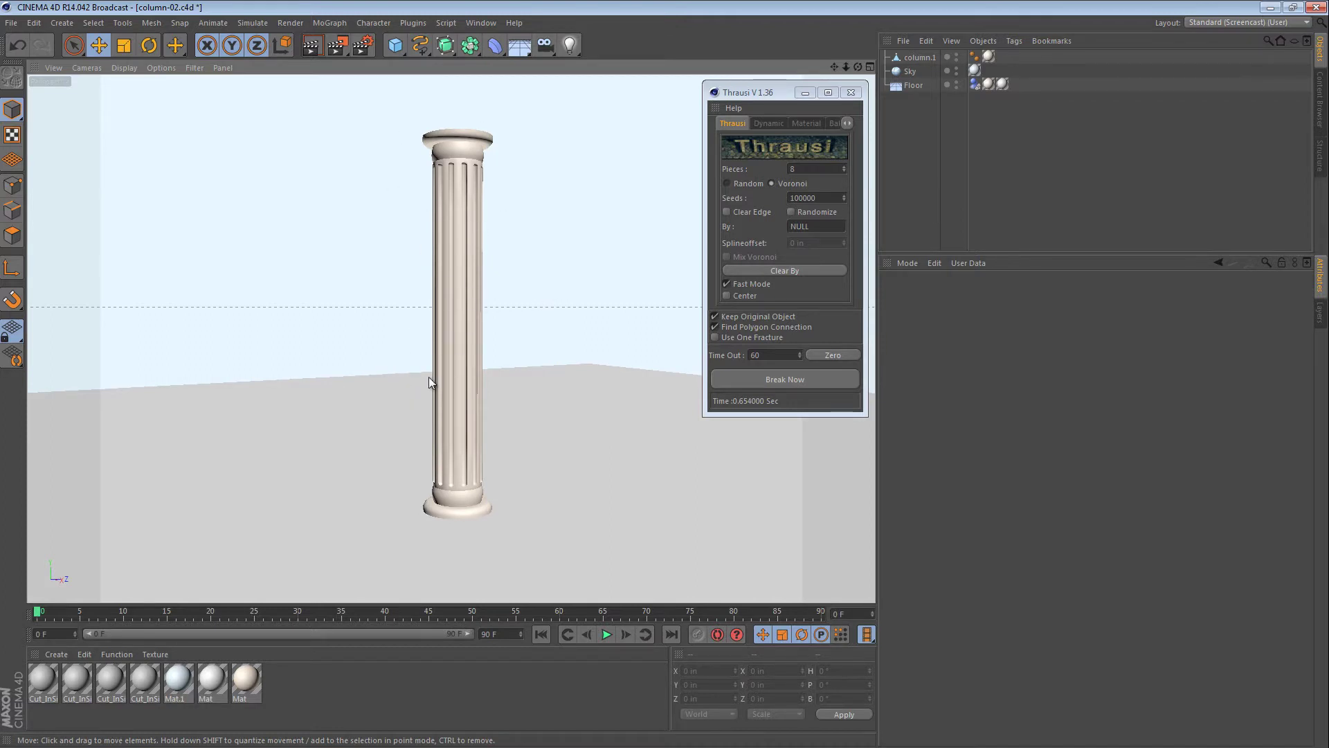
pyautogui.keyDown('alt'); pyautogui.moveTo(469, 364); pyautogui.dragTo(438, 384); pyautogui.keyUp('alt')
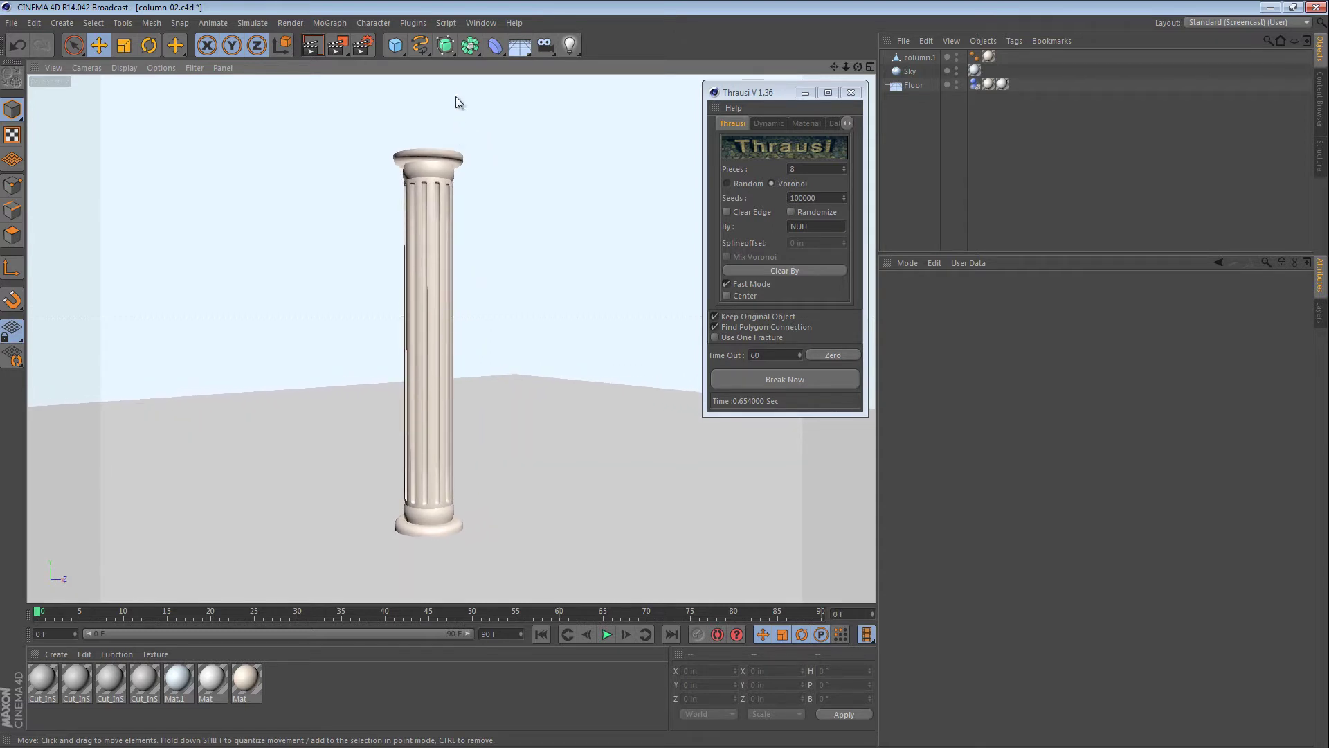
# Step: Add a Landscape, raise it around the column, and scale it down to about 40%
pyautogui.click(395, 45)
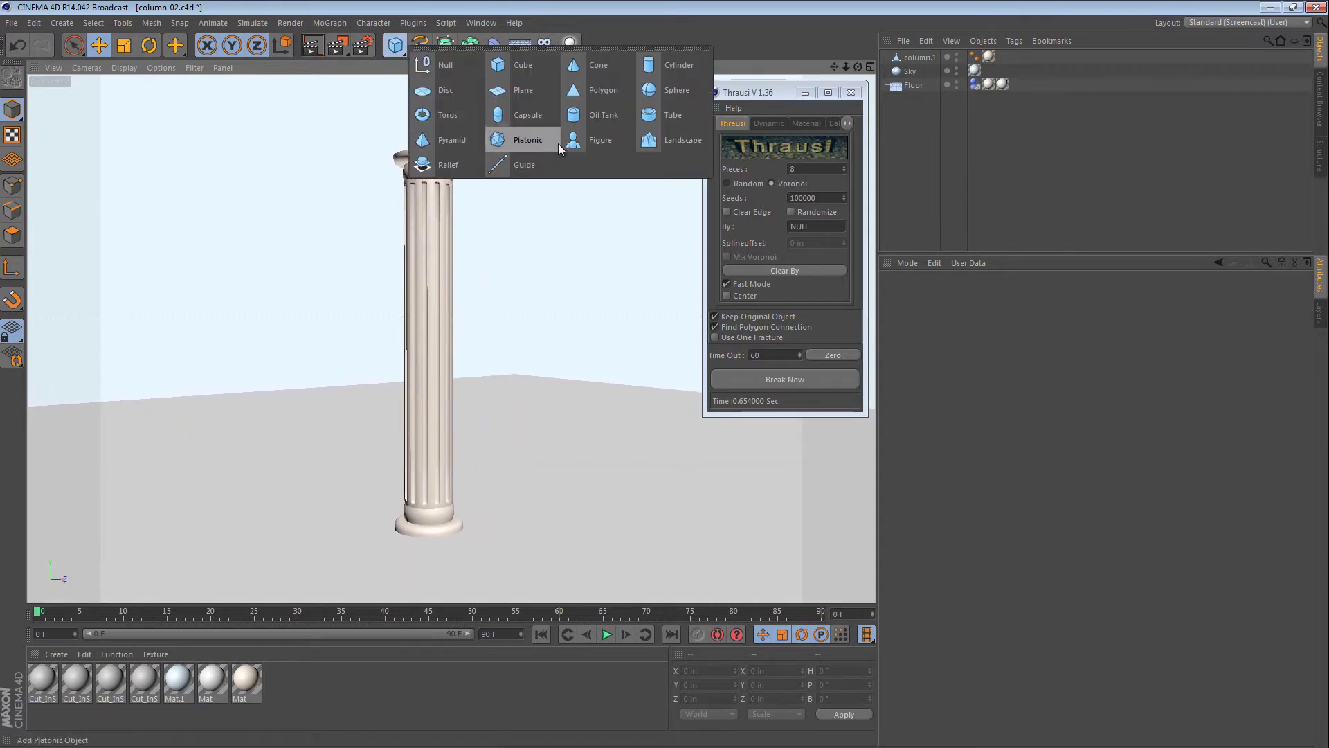
pyautogui.click(685, 143)
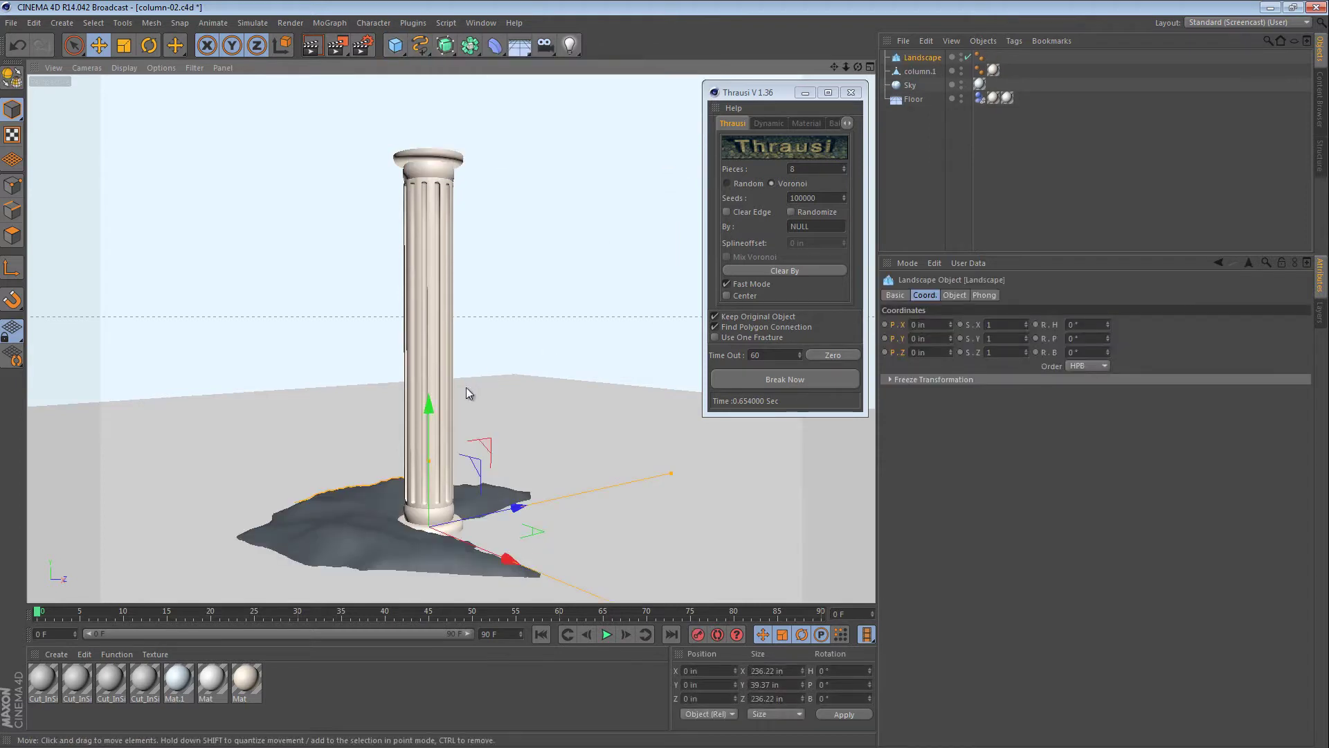
pyautogui.moveTo(431, 400); pyautogui.dragTo(429, 259)
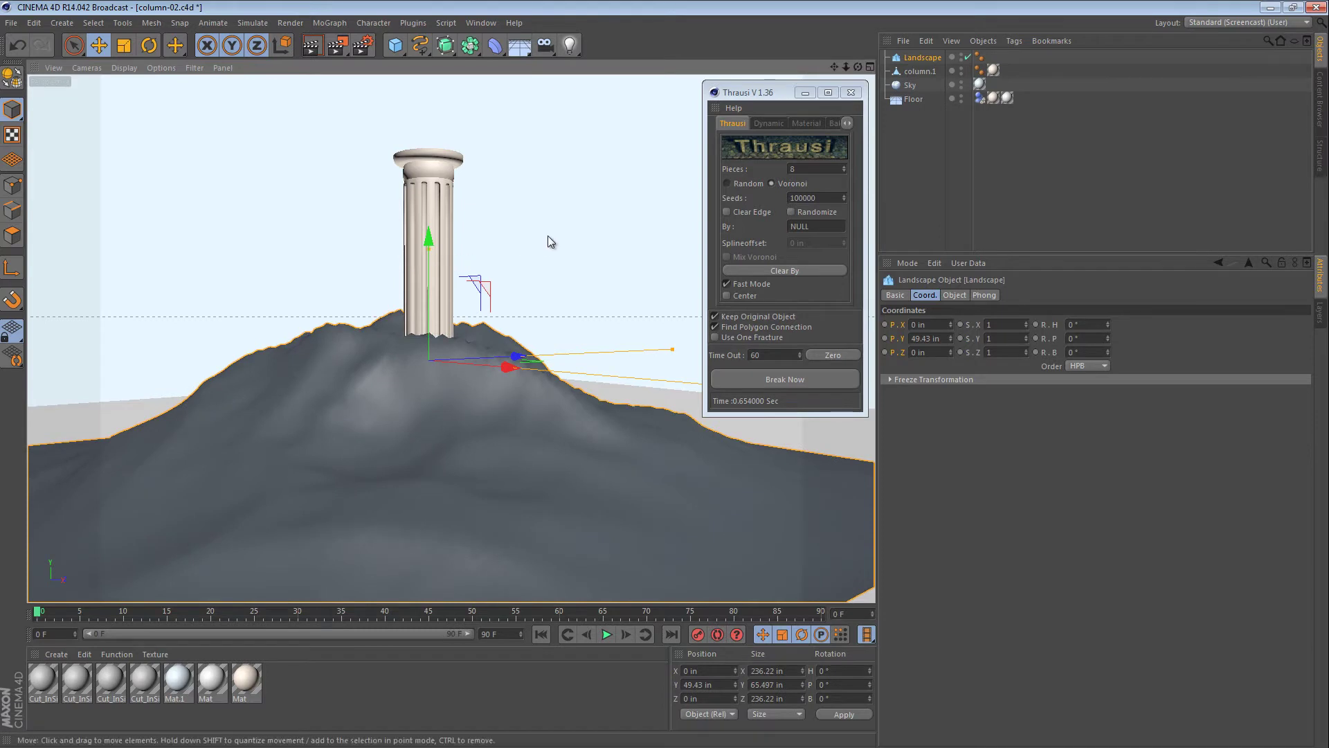
pyautogui.press('t')
pyautogui.moveTo(559, 235); pyautogui.dragTo(475, 221)
# Step: Tilt the landscape into a slanted sheet, raise it higher, and make it editable
pyautogui.press('r')
pyautogui.moveTo(475, 409); pyautogui.dragTo(408, 397)
pyautogui.press('e')
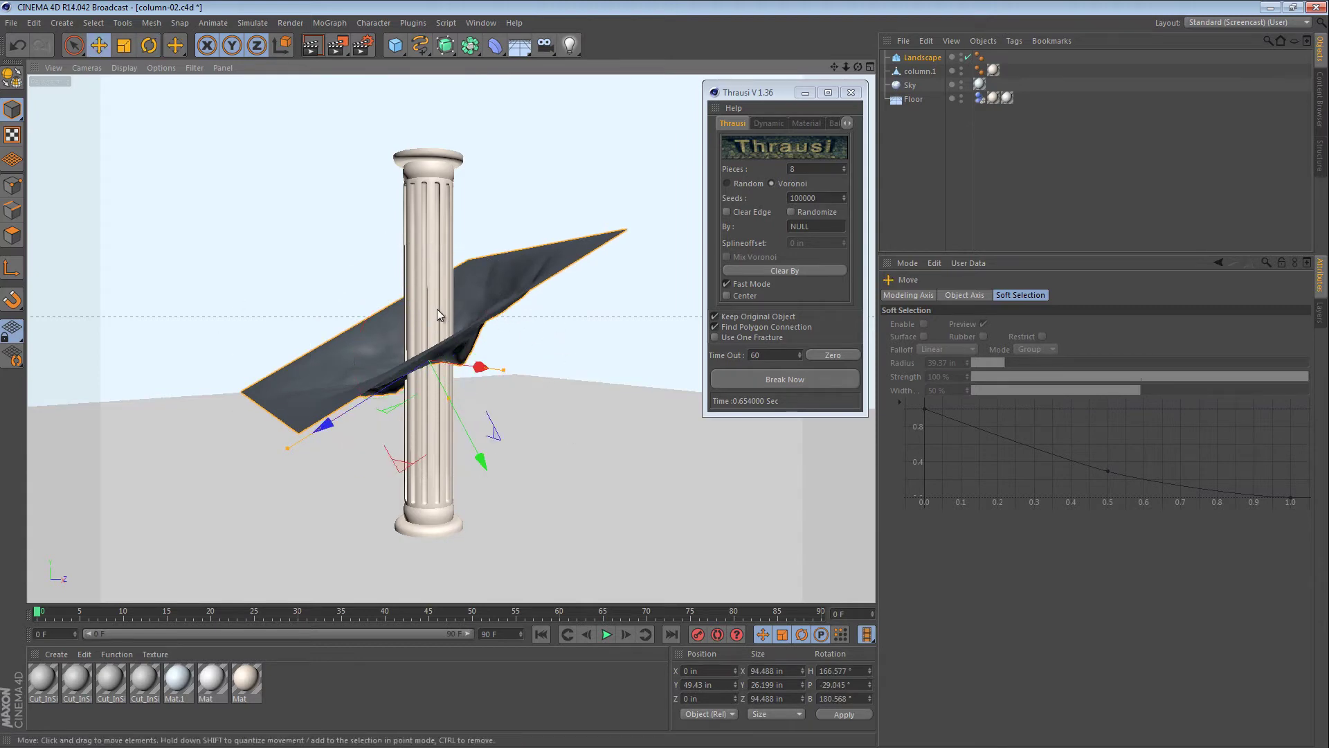
pyautogui.moveTo(439, 309); pyautogui.dragTo(544, 354)
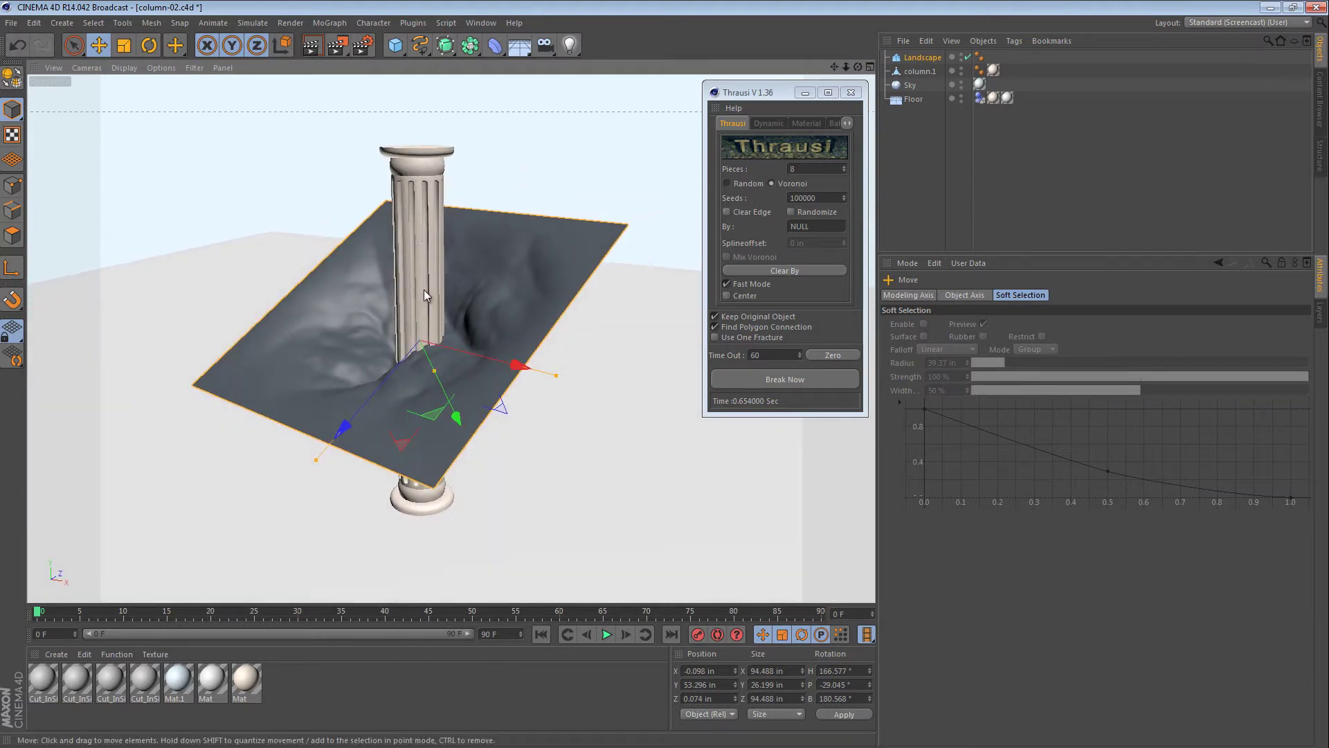
pyautogui.press('c')
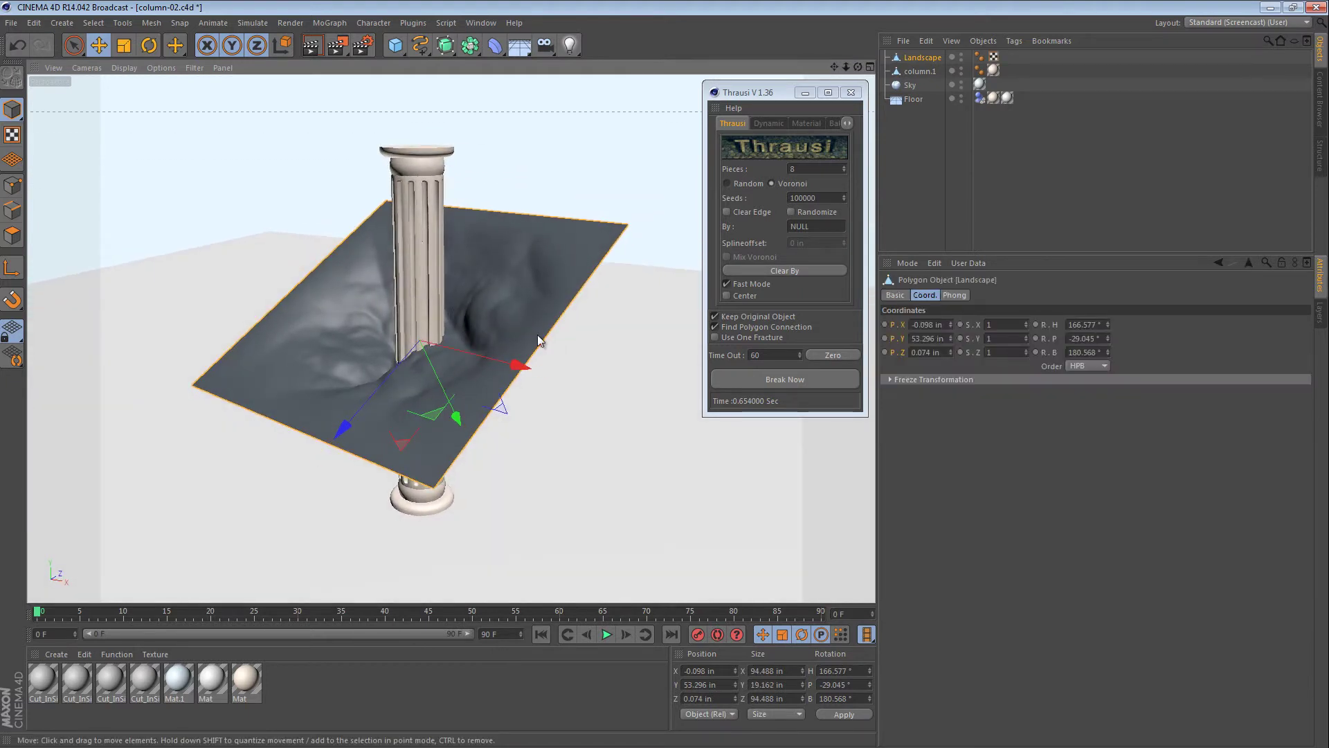
# Step: In Polygons mode, fill the Landscape plane's open border hole with Close Polygon Hole
pyautogui.click(12, 235)
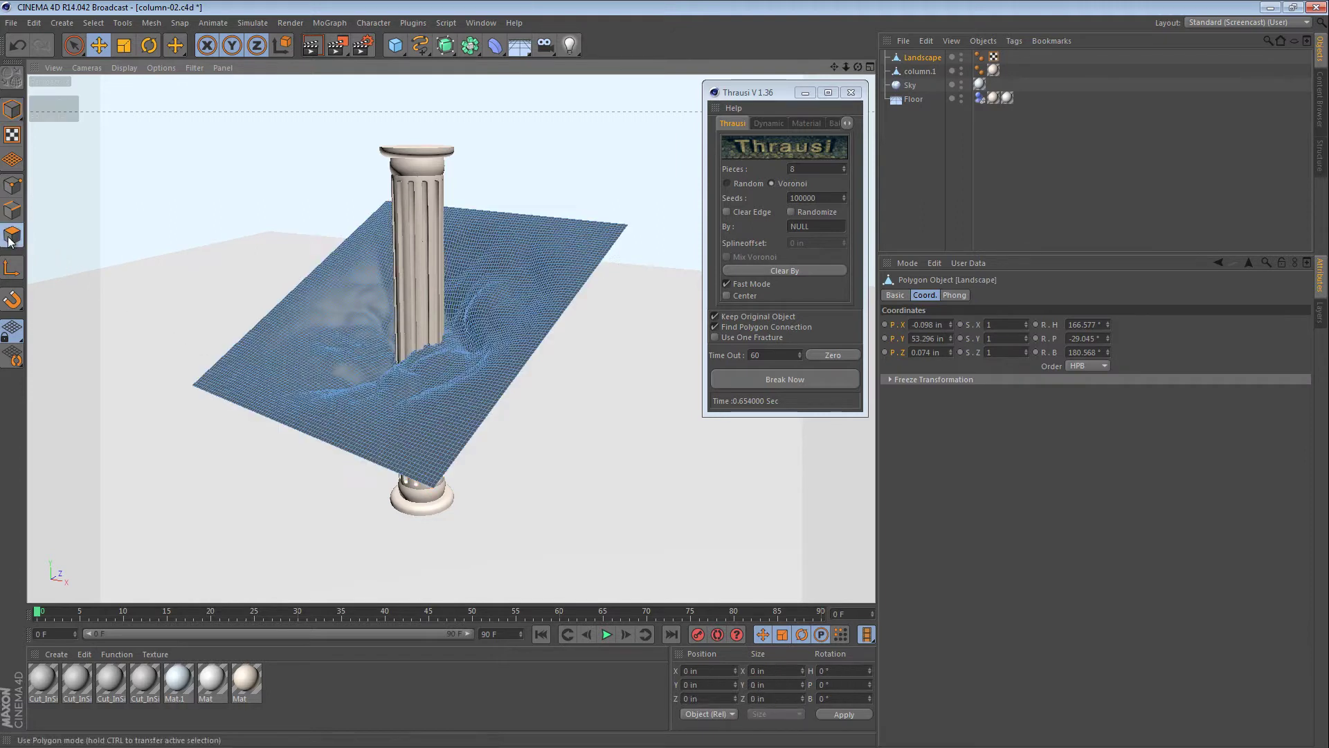
pyautogui.rightClick(521, 93)
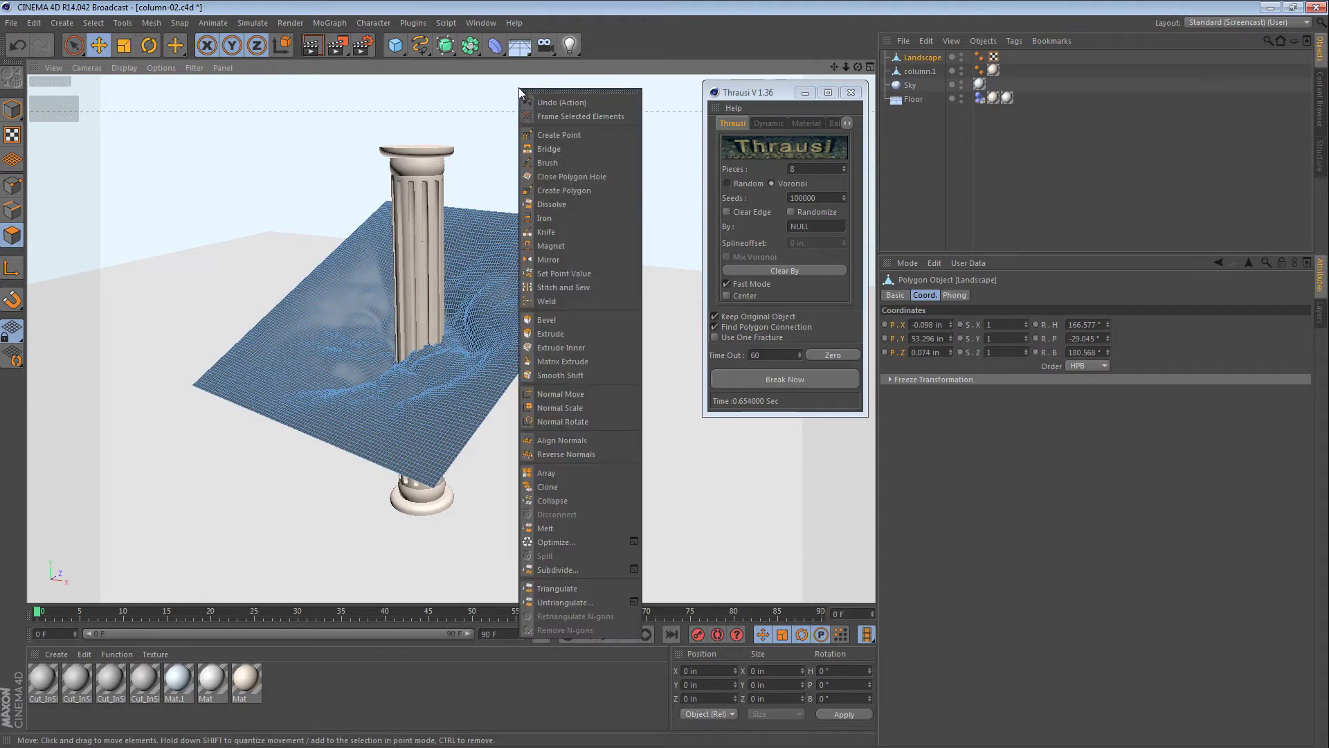
pyautogui.click(572, 177)
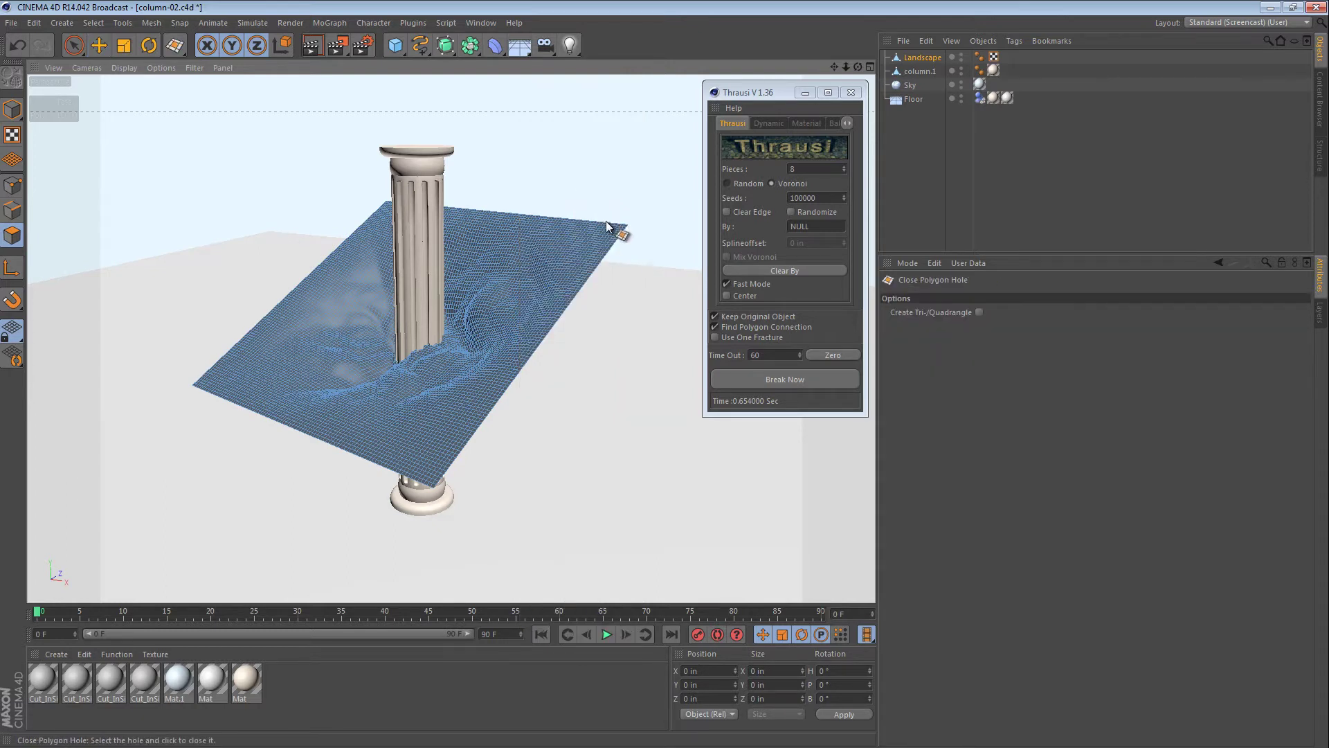
pyautogui.click(587, 288)
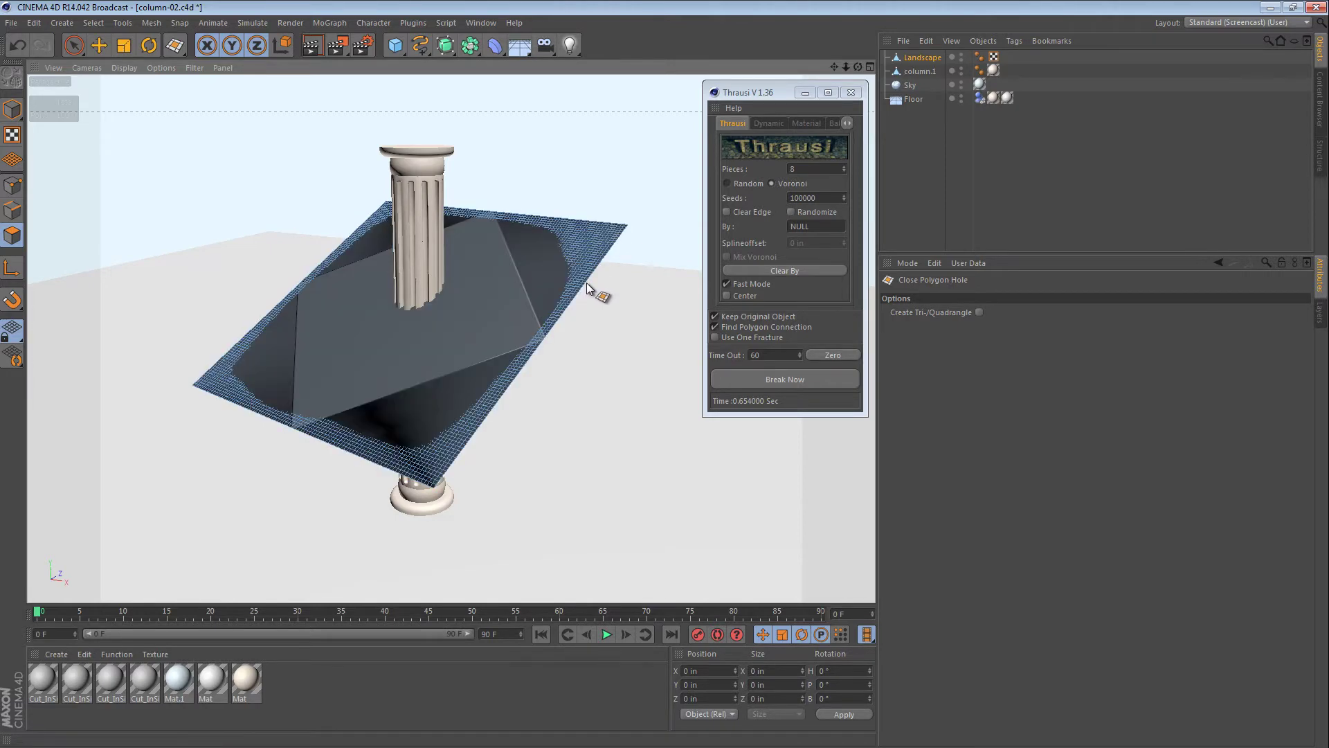
# Step: With the Move tool, select the capped plane and nudge it slightly downward
pyautogui.press('e')
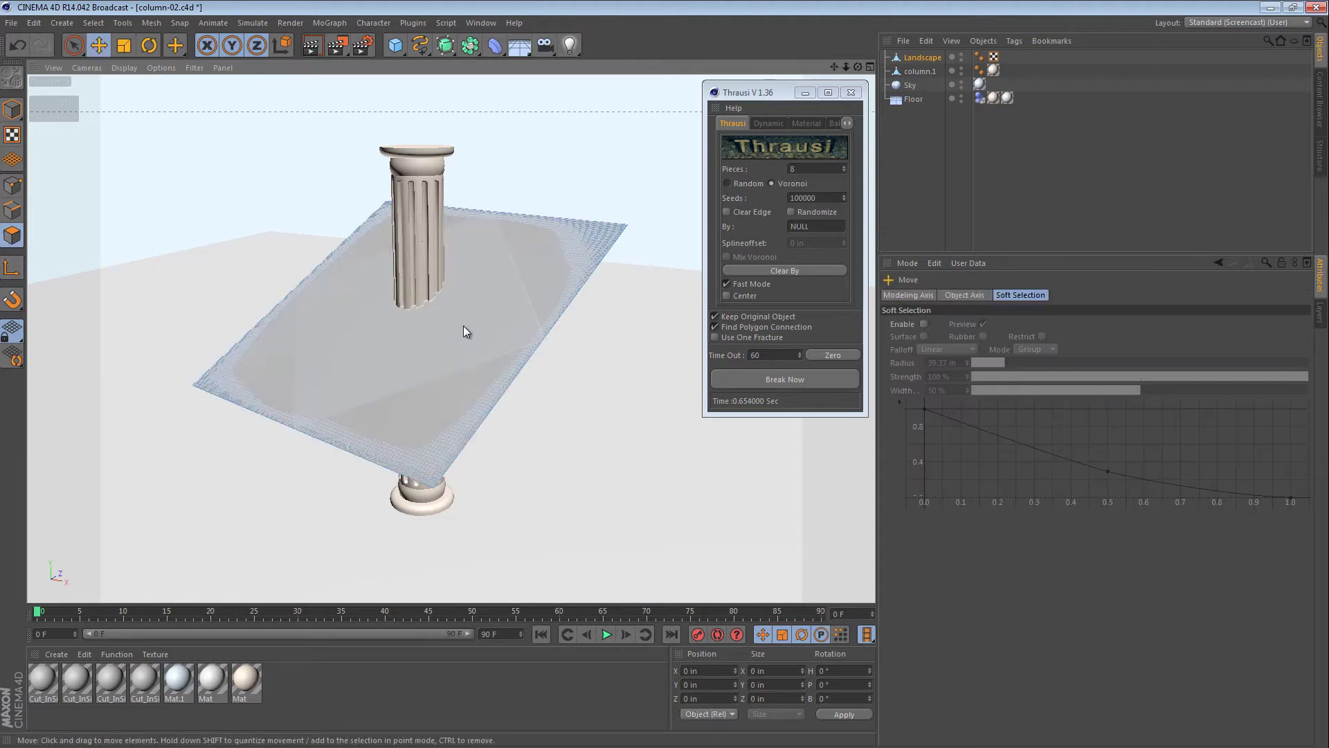
pyautogui.click(463, 325)
pyautogui.keyDown('alt'); pyautogui.moveTo(493, 326); pyautogui.dragTo(374, 84); pyautogui.keyUp('alt')
pyautogui.keyDown('alt'); pyautogui.moveTo(443, 188); pyautogui.dragTo(466, 207); pyautogui.keyUp('alt')
# Step: Switch the viewport to lines and wireframe (N~B, N~G) to see the column through the Landscape
pyautogui.press('n')
pyautogui.press('b')
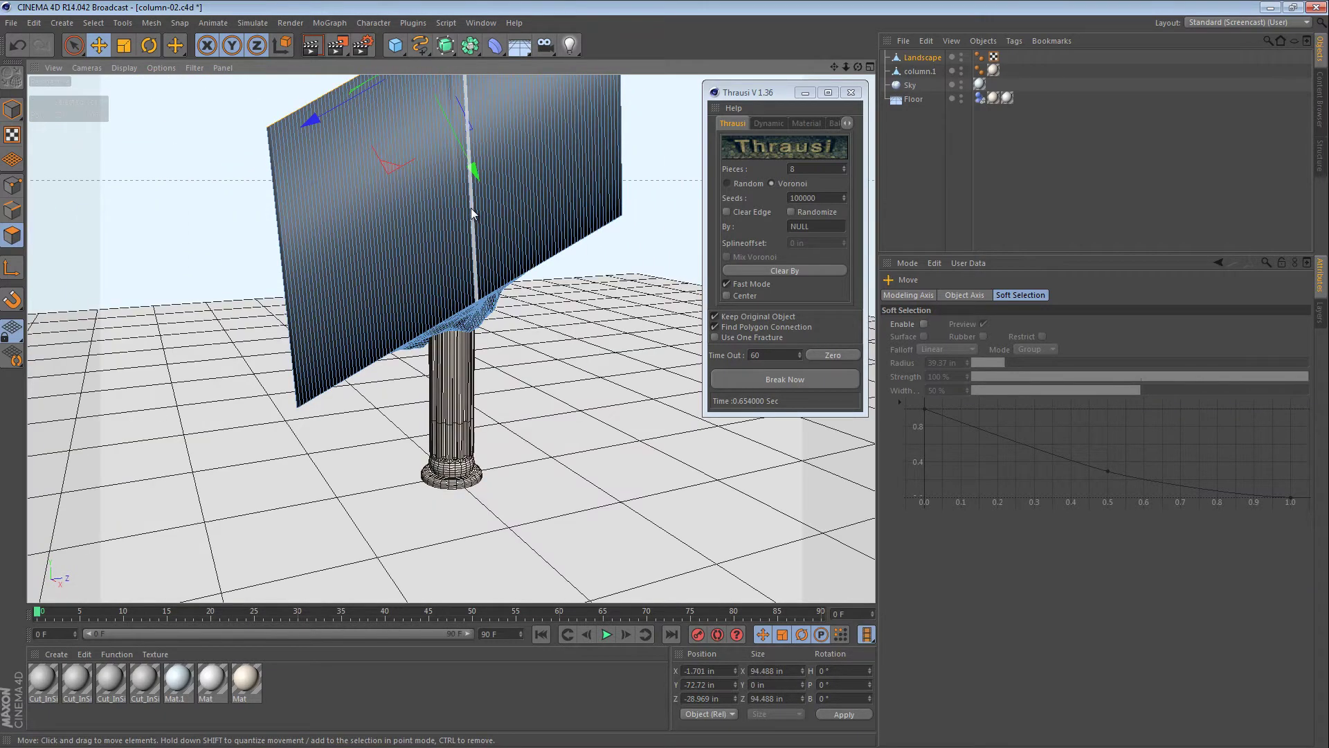
pyautogui.press('n')
pyautogui.press('g')
pyautogui.keyDown('alt'); pyautogui.moveTo(471, 208); pyautogui.dragTo(583, 313); pyautogui.keyUp('alt')
# Step: Return to Model mode and select column.1 in the Object Manager
pyautogui.click(13, 108)
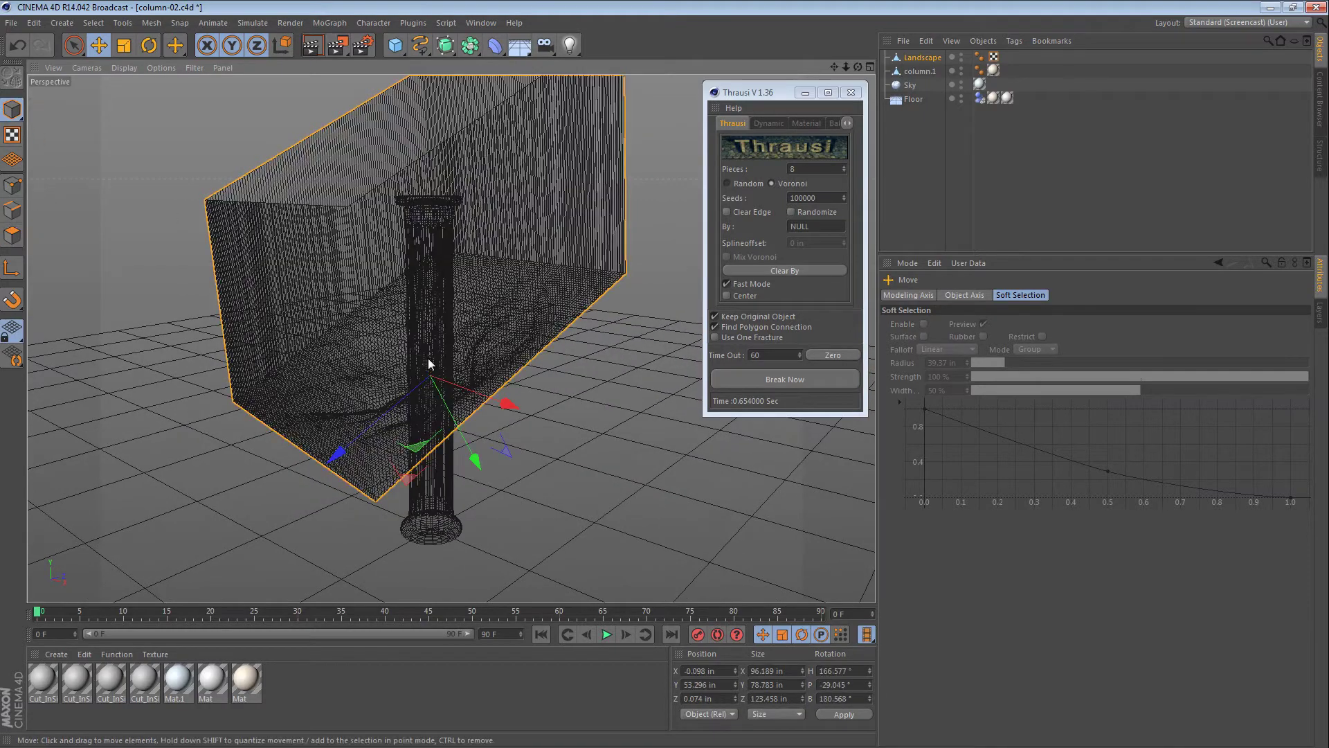
pyautogui.moveTo(423, 322)
pyautogui.keyDown('alt'); pyautogui.mouseDown()
pyautogui.moveTo(395, 319)
pyautogui.moveTo(407, 314)
pyautogui.mouseUp(); pyautogui.keyUp('alt')
pyautogui.click(920, 71)
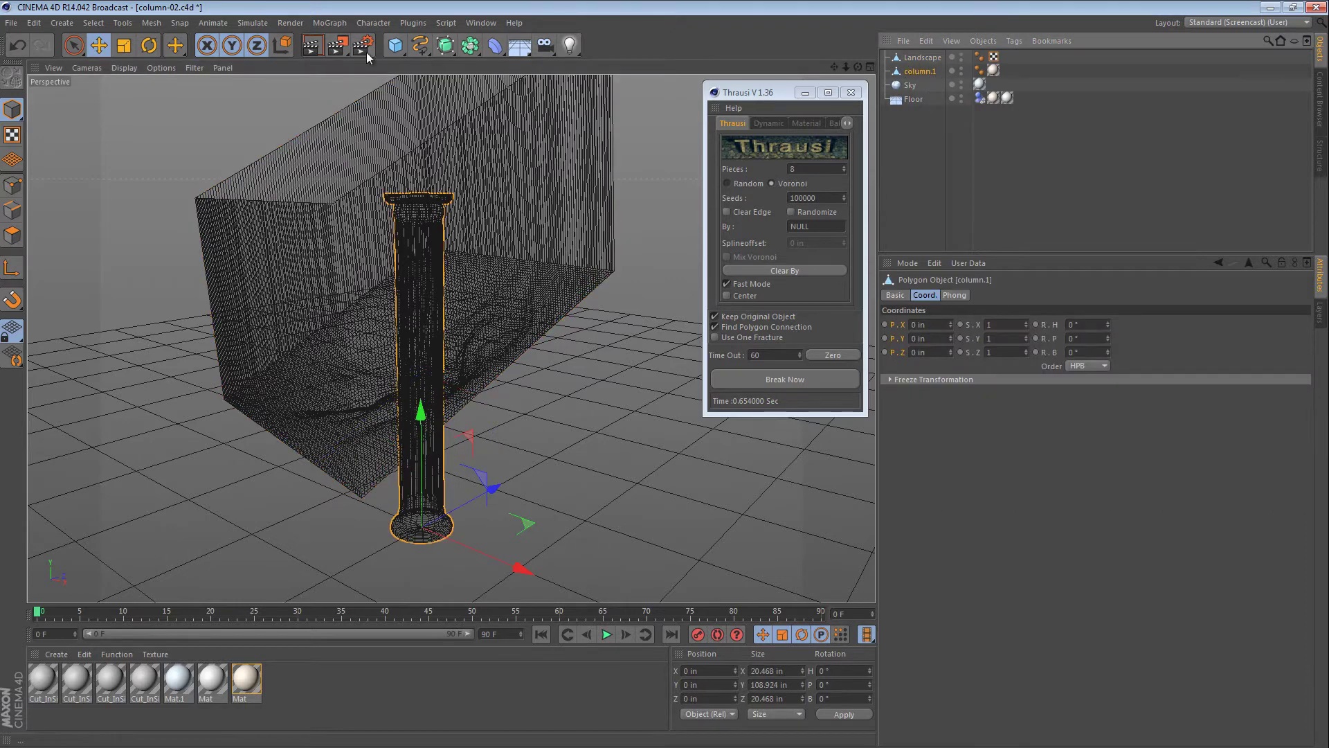
# Step: Add a Boole and nest column.1 and Landscape under it, with column.1 first
pyautogui.click(470, 45)
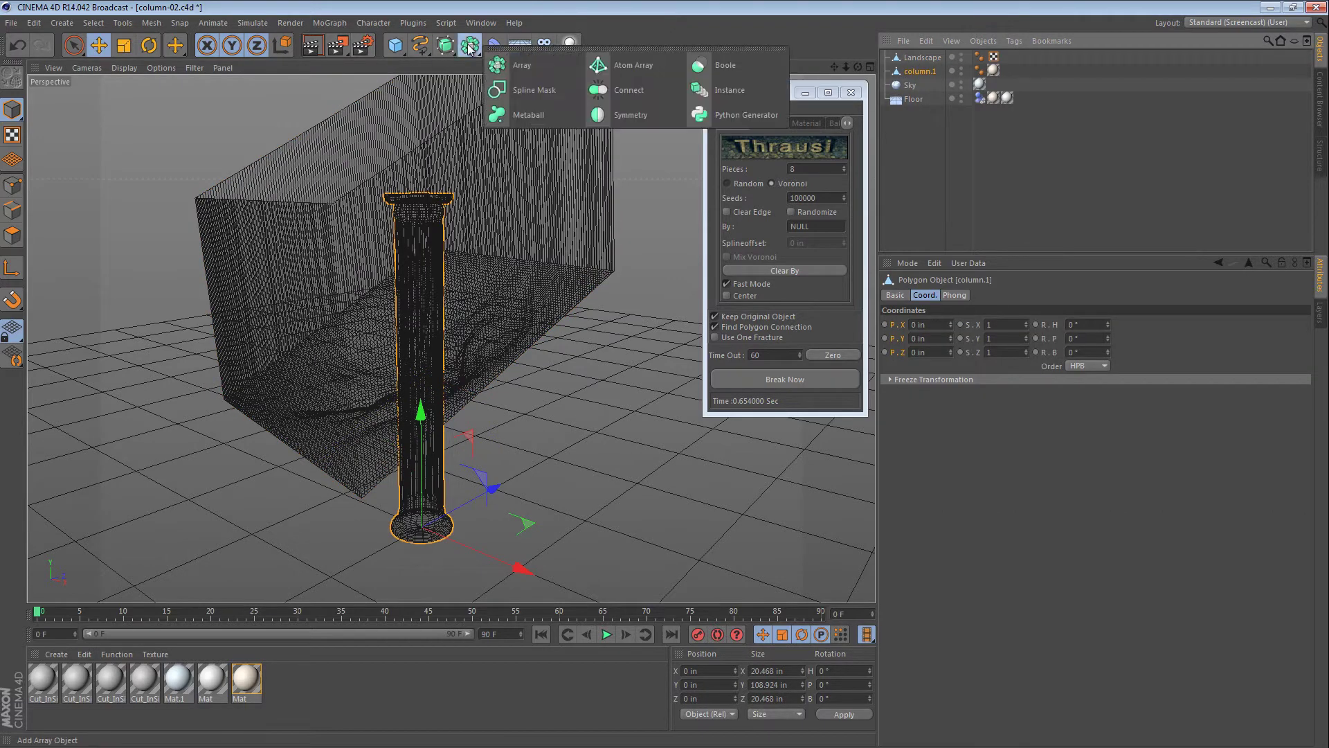
pyautogui.click(715, 66)
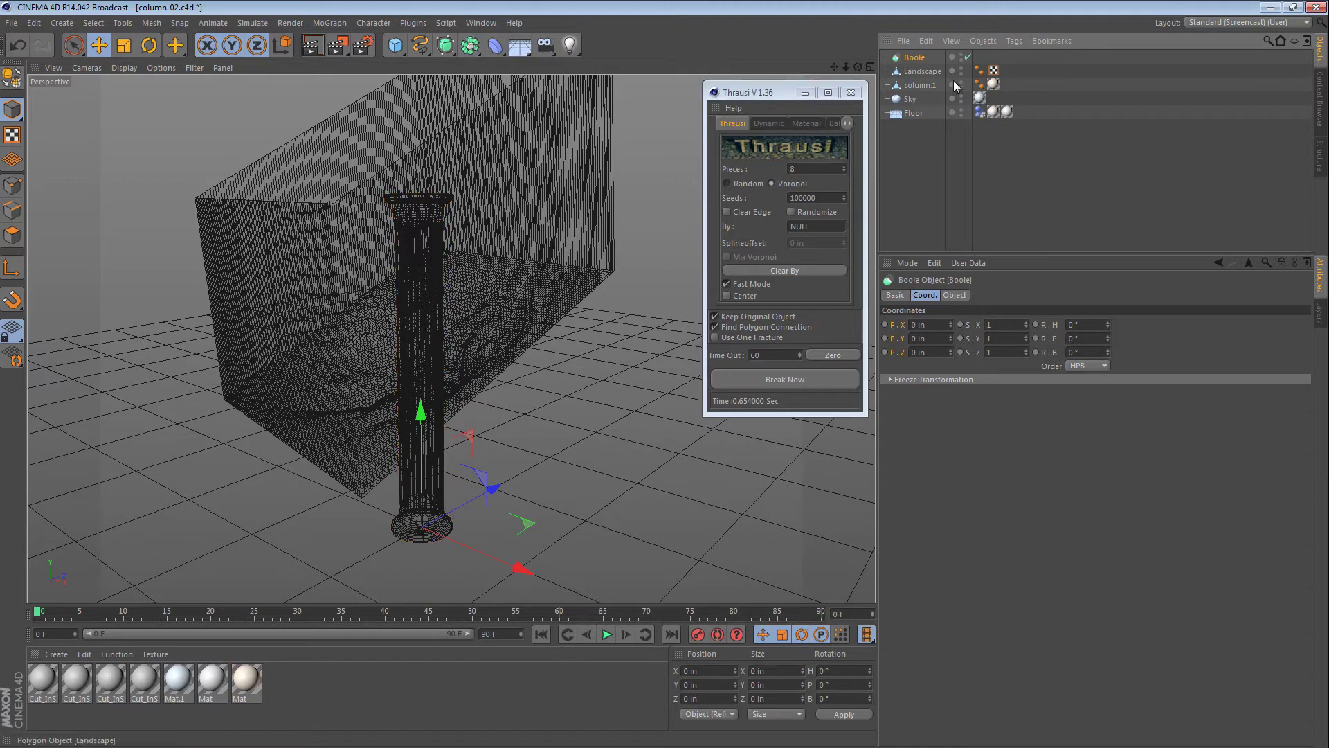
pyautogui.click(915, 72)
pyautogui.keyDown('shift'); pyautogui.click(915, 82); pyautogui.keyUp('shift')
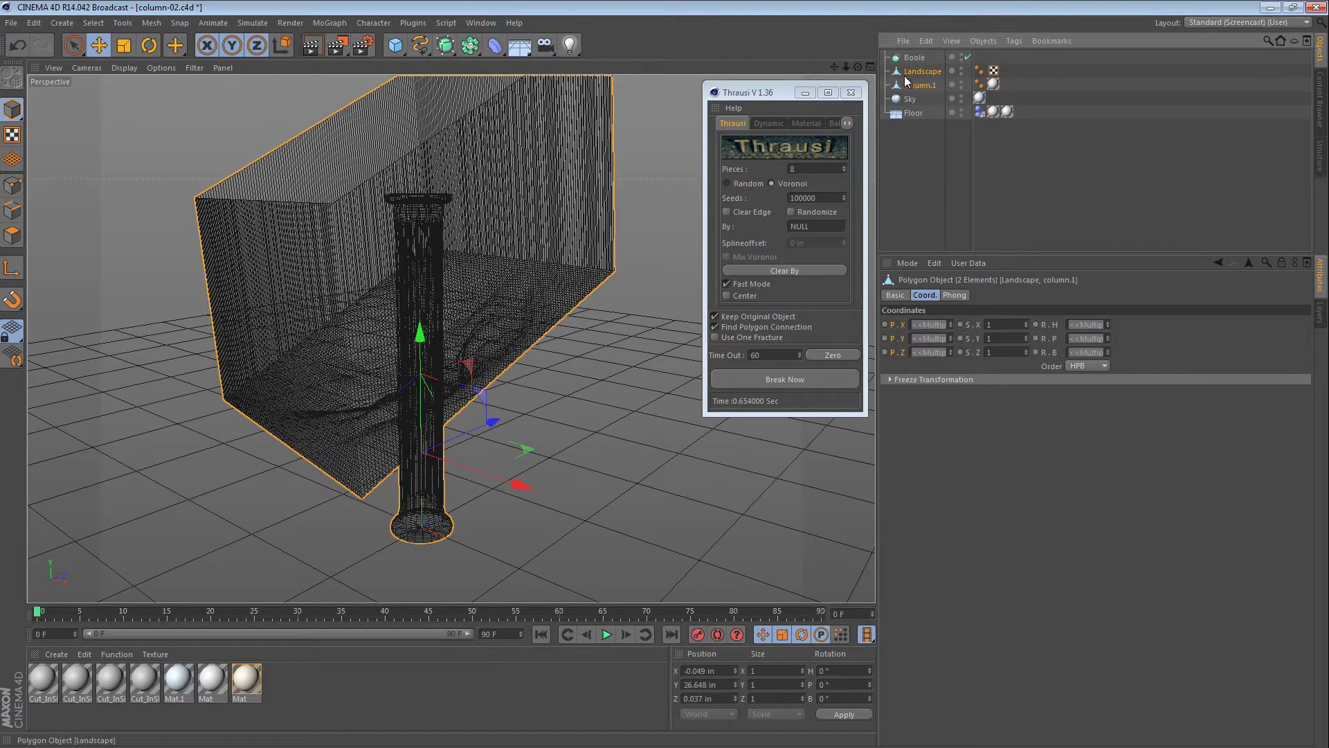
pyautogui.moveTo(918, 59); pyautogui.dragTo(916, 56)
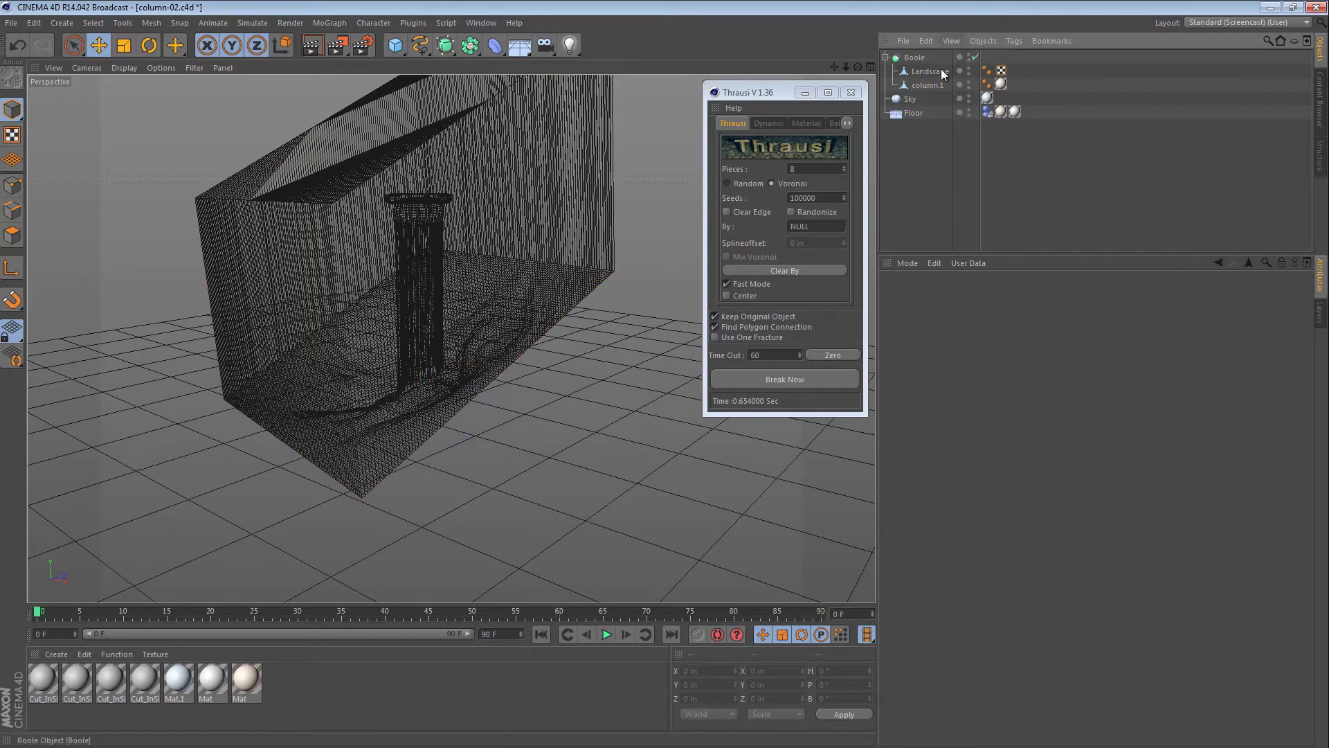
pyautogui.moveTo(922, 65); pyautogui.dragTo(922, 65)
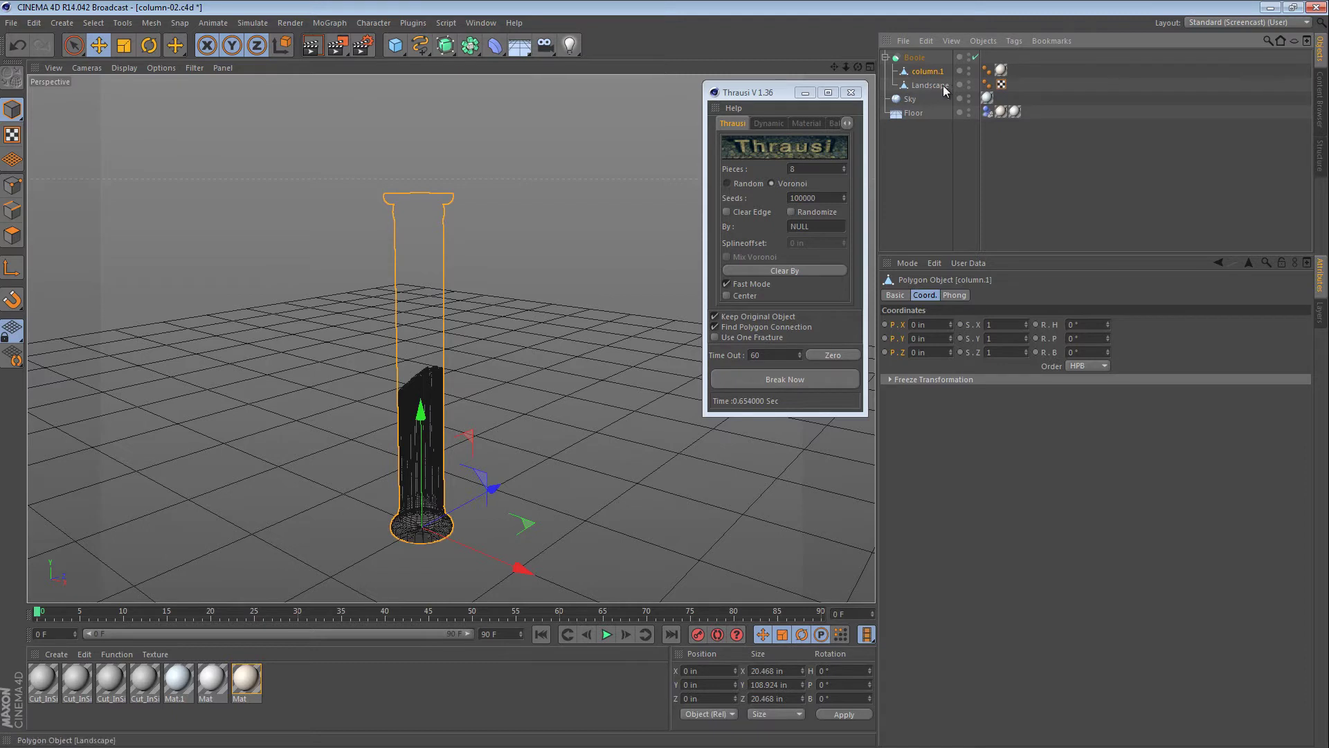
# Step: Deselect everything and render the view (Ctrl+R) to inspect the jagged column stump
pyautogui.click(944, 184)
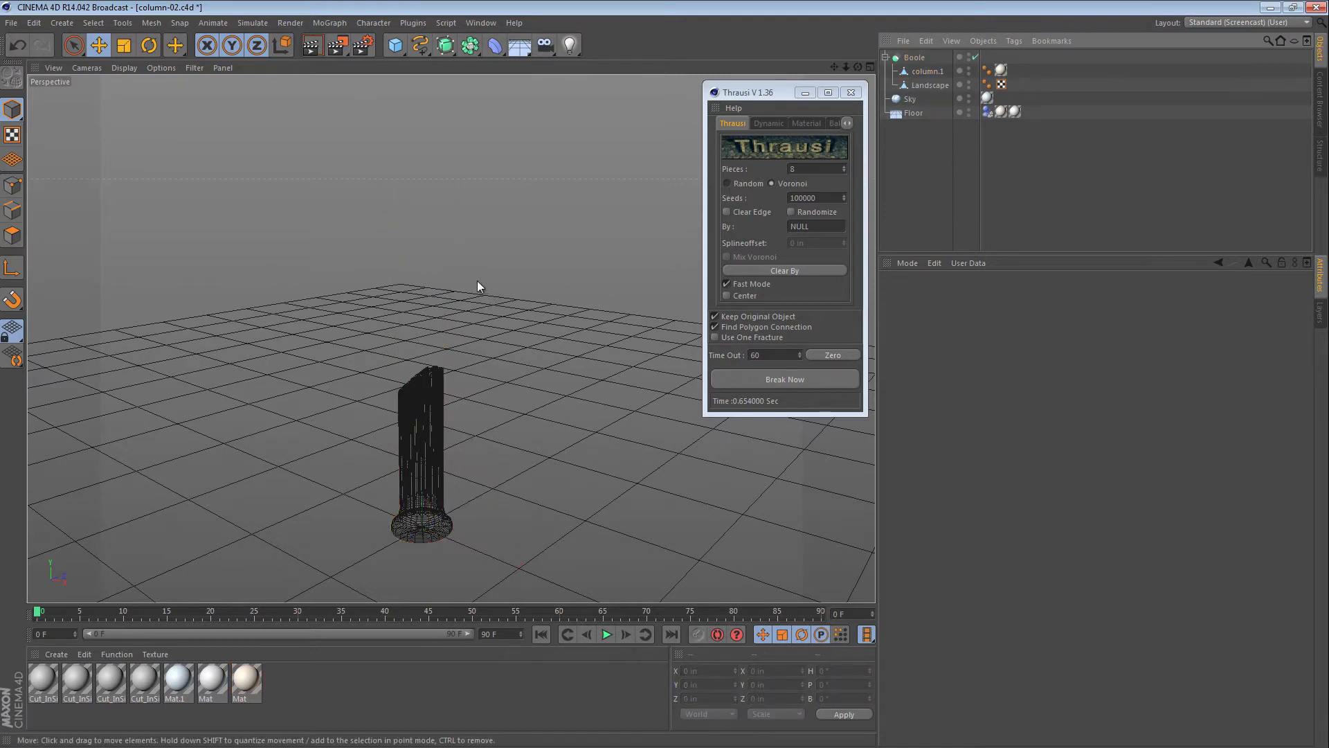
pyautogui.hotkey('ctrl', 'r')
pyautogui.keyDown('alt'); pyautogui.moveTo(420, 428); pyautogui.dragTo(426, 340); pyautogui.keyUp('alt')
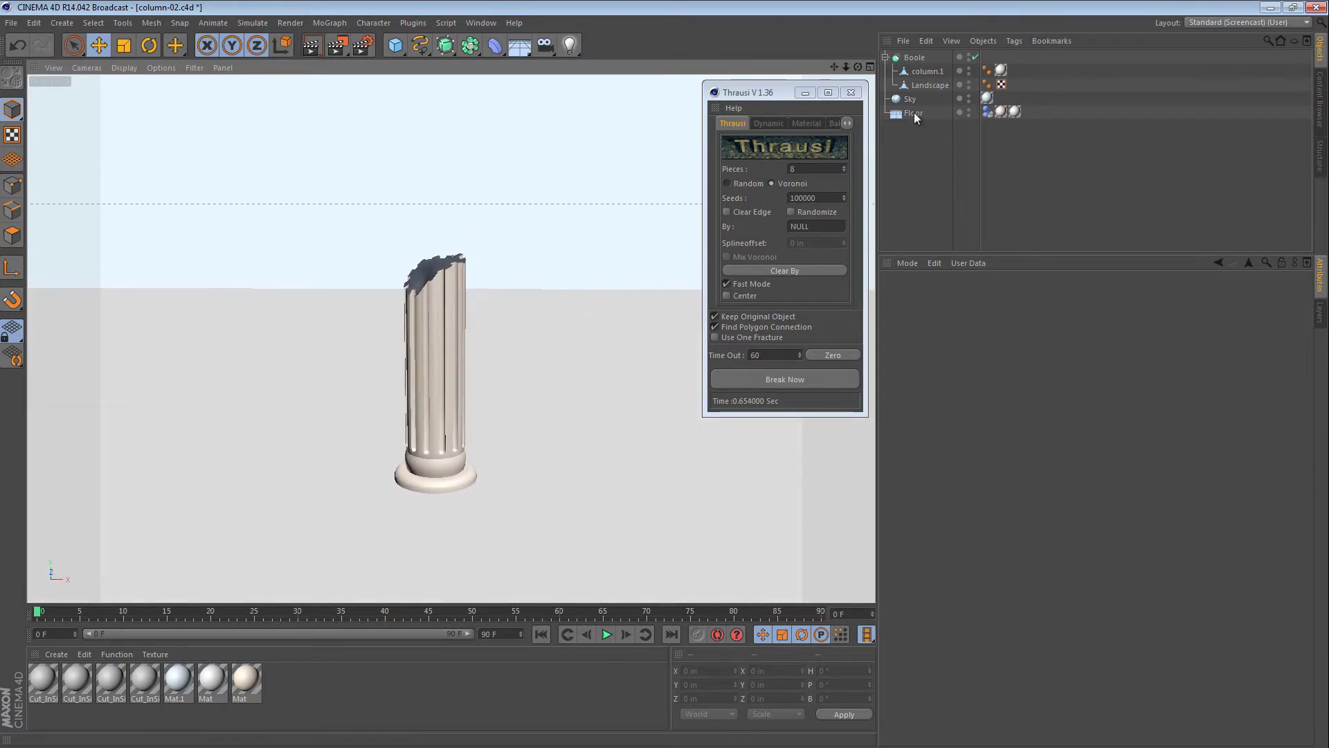
# Step: Duplicate the Boole with its column.1 and Landscape as Boole.1, deleting the loose copies
pyautogui.click(928, 71)
pyautogui.keyDown('ctrl'); pyautogui.click(926, 85); pyautogui.keyUp('ctrl')
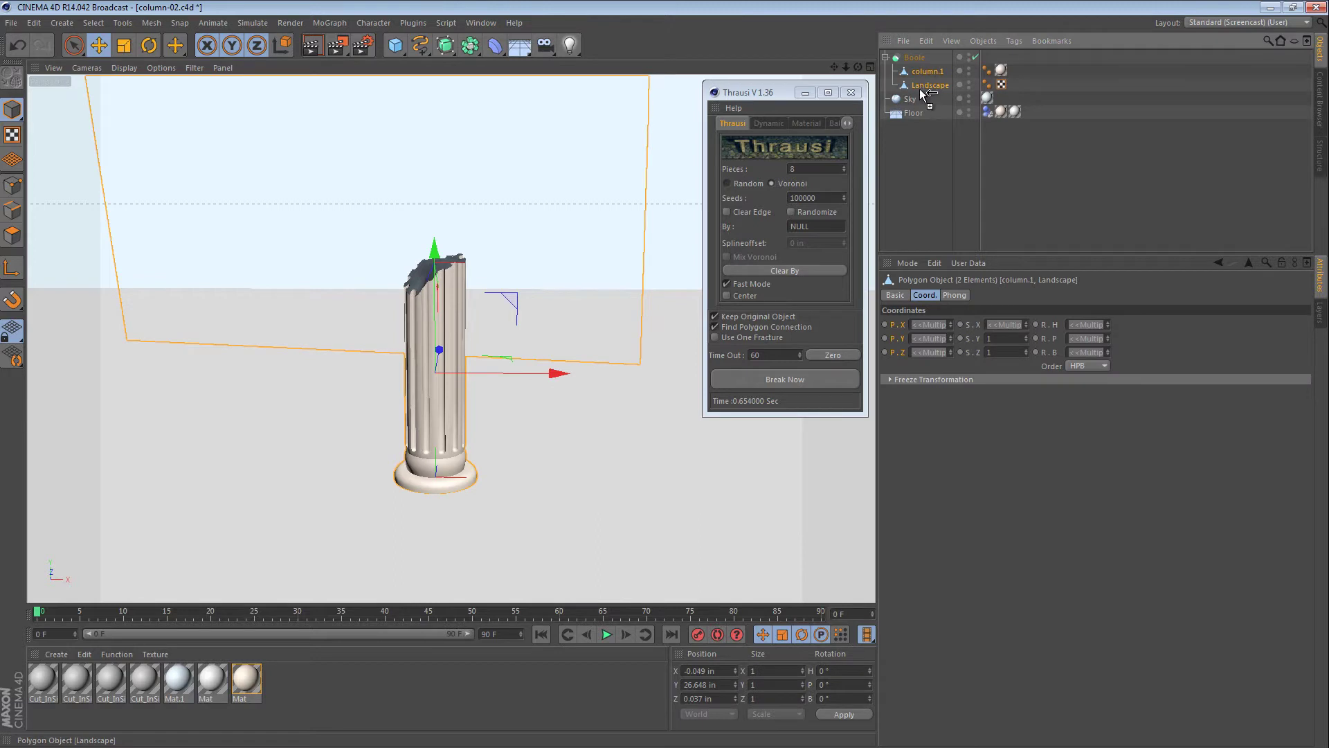
pyautogui.keyDown('ctrl'); pyautogui.moveTo(912, 143); pyautogui.dragTo(967, 156); pyautogui.keyUp('ctrl')
pyautogui.click(916, 187)
pyautogui.click(958, 182)
pyautogui.hotkey('ctrl', 'z')
pyautogui.hotkey('ctrl', 'z')
pyautogui.hotkey('ctrl', 'z')
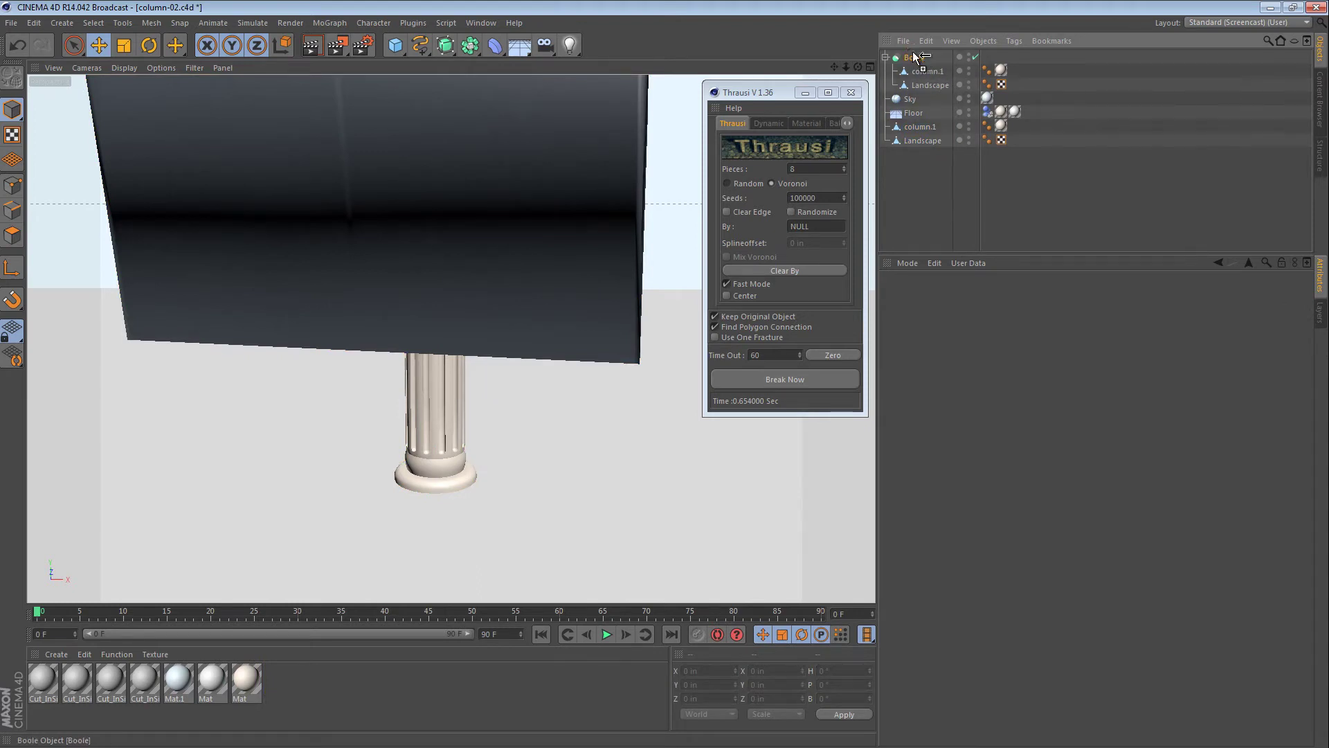
pyautogui.keyDown('ctrl'); pyautogui.moveTo(914, 56); pyautogui.dragTo(914, 58); pyautogui.keyUp('ctrl')
pyautogui.click(921, 168)
pyautogui.press('Delete')
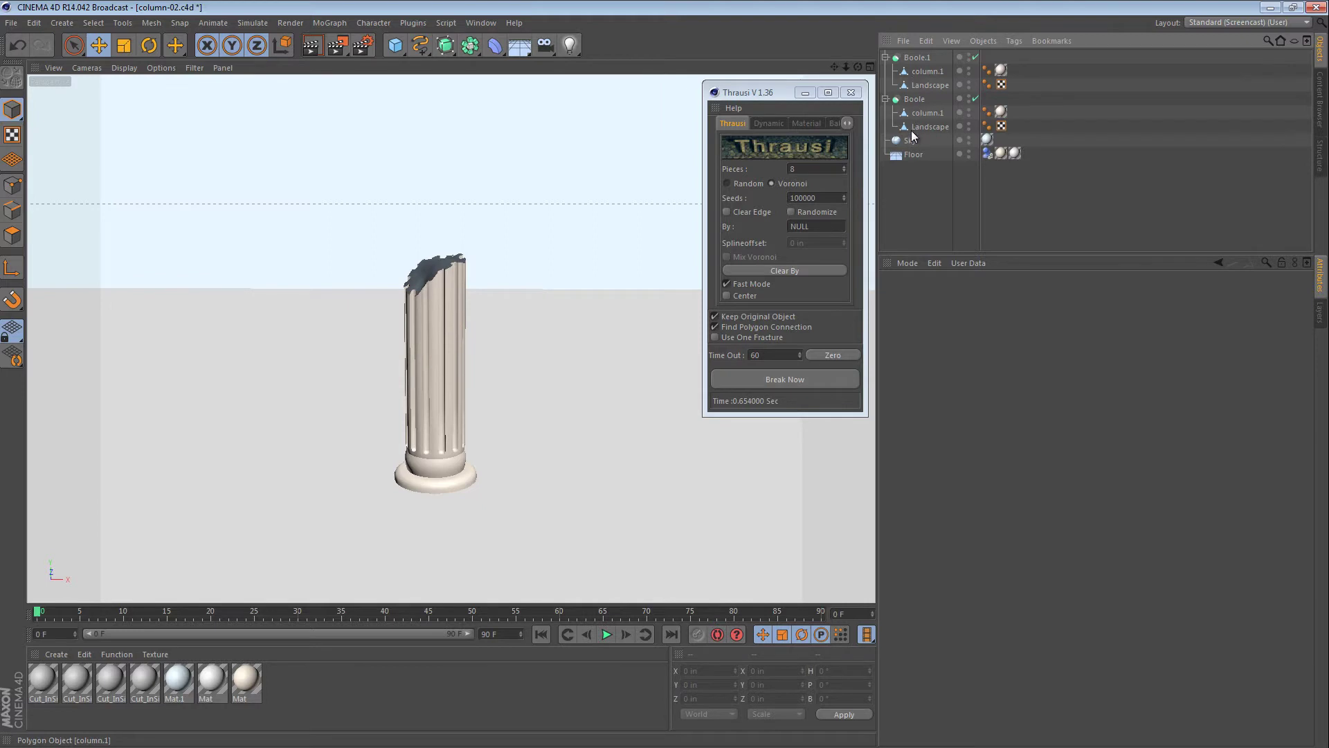
# Step: Change Boole.1's Boolean Type to A intersect B, adding the broken-off top piece back
pyautogui.click(919, 58)
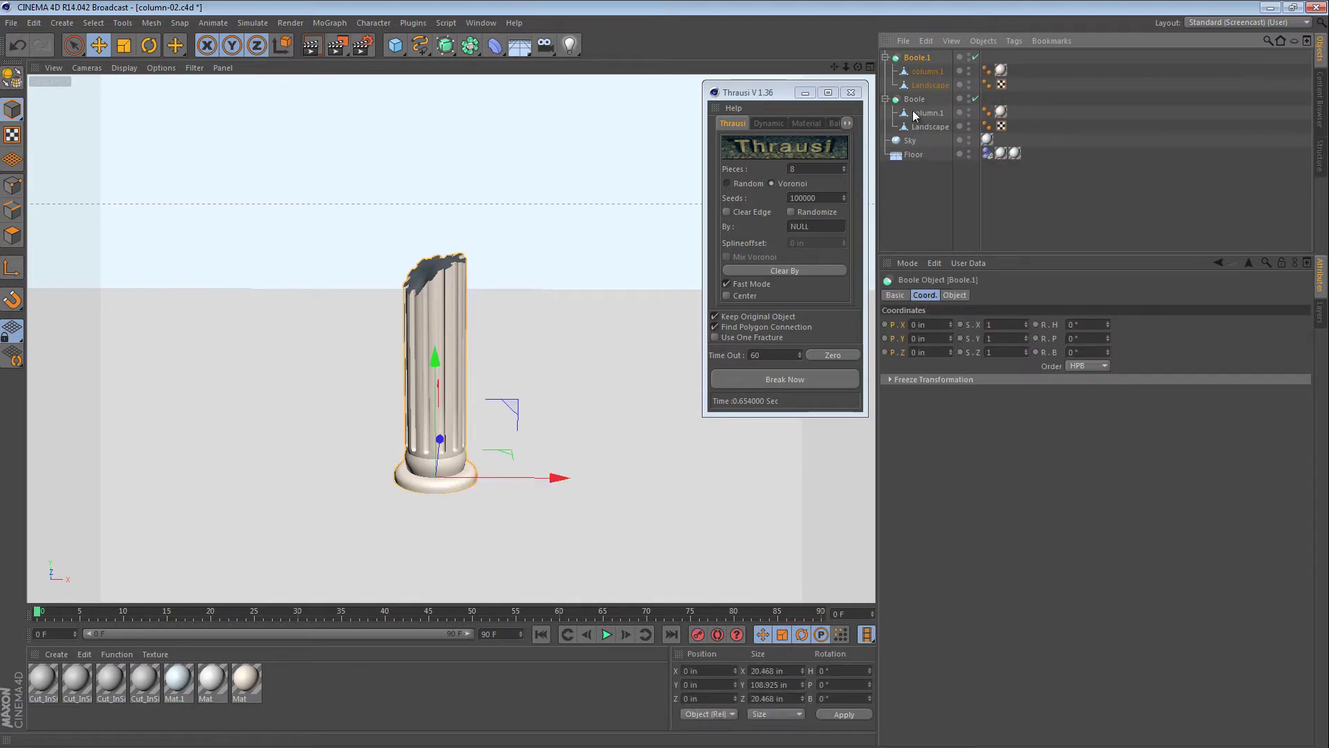
pyautogui.click(955, 295)
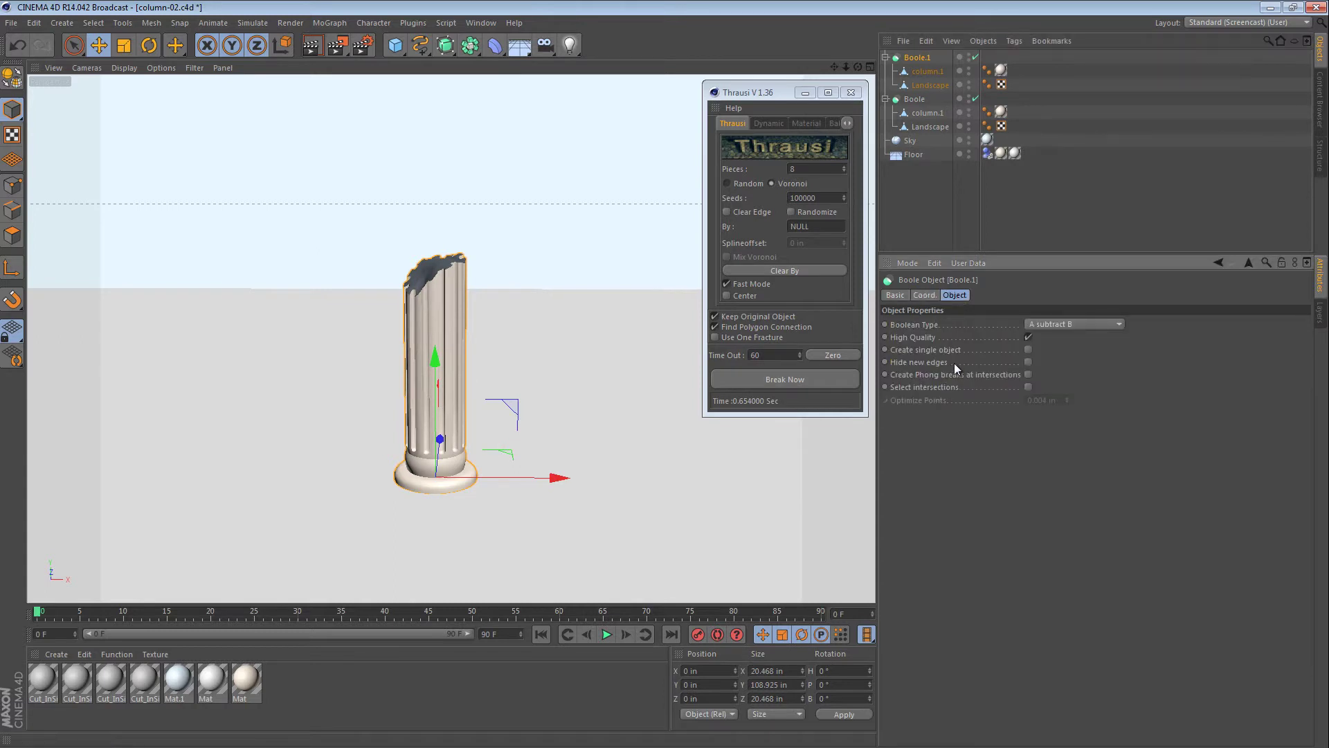
pyautogui.click(1066, 323)
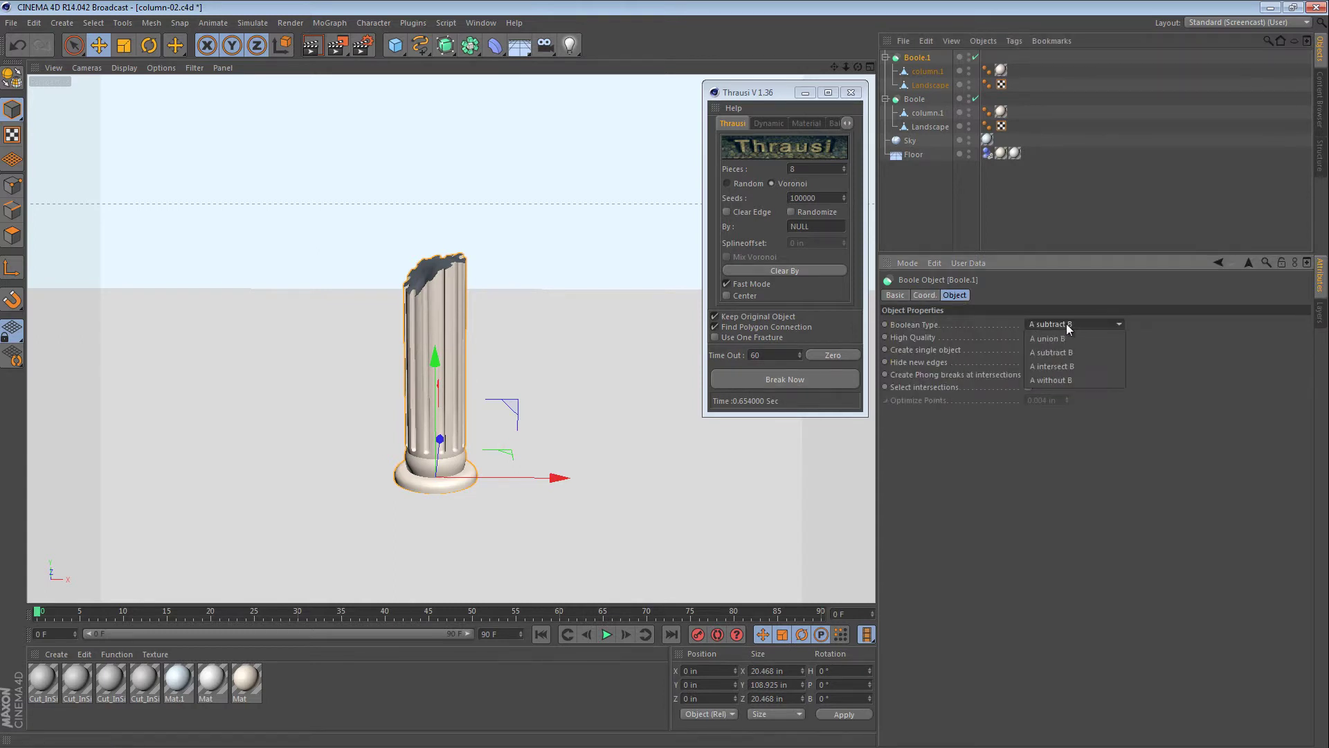
pyautogui.click(1069, 367)
pyautogui.keyDown('alt'); pyautogui.moveTo(438, 192); pyautogui.dragTo(440, 326, button='middle'); pyautogui.keyUp('alt')
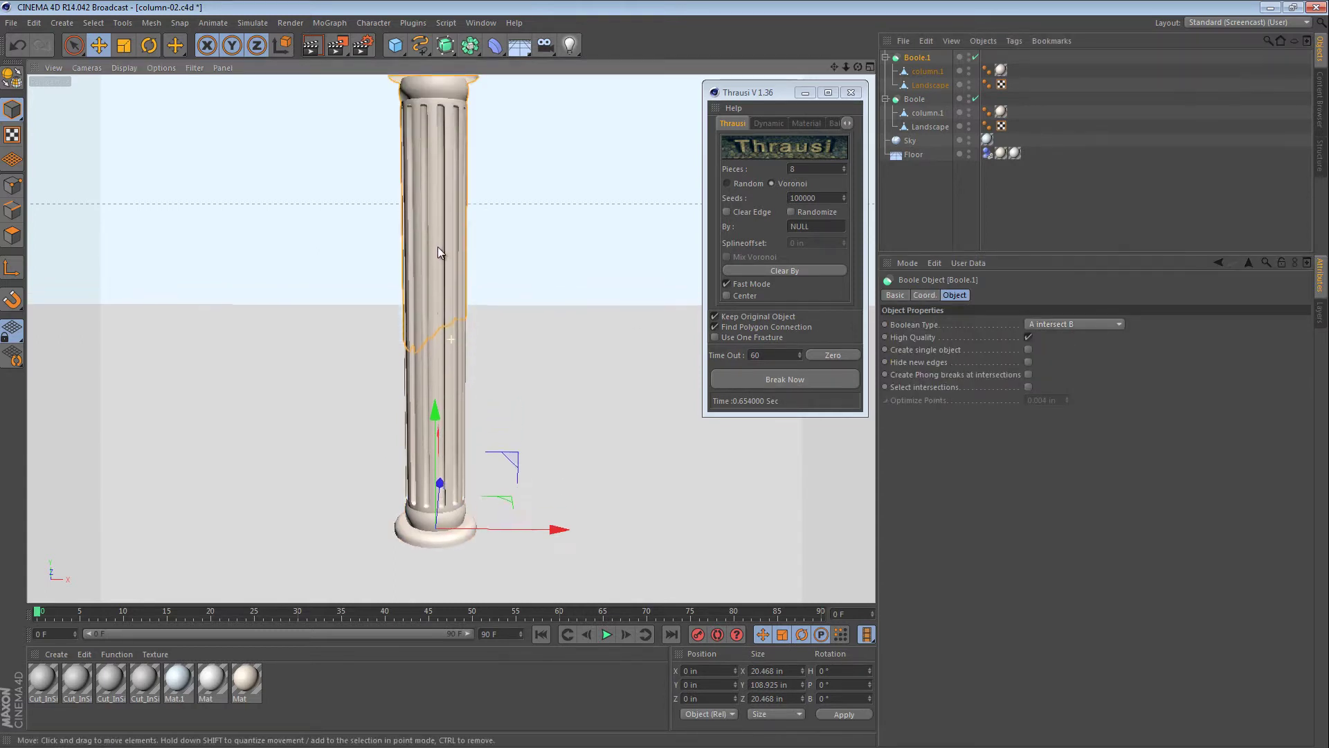
pyautogui.keyDown('alt'); pyautogui.moveTo(438, 325); pyautogui.dragTo(623, 243); pyautogui.keyUp('alt')
pyautogui.keyDown('alt'); pyautogui.moveTo(686, 346); pyautogui.dragTo(443, 246); pyautogui.keyUp('alt')
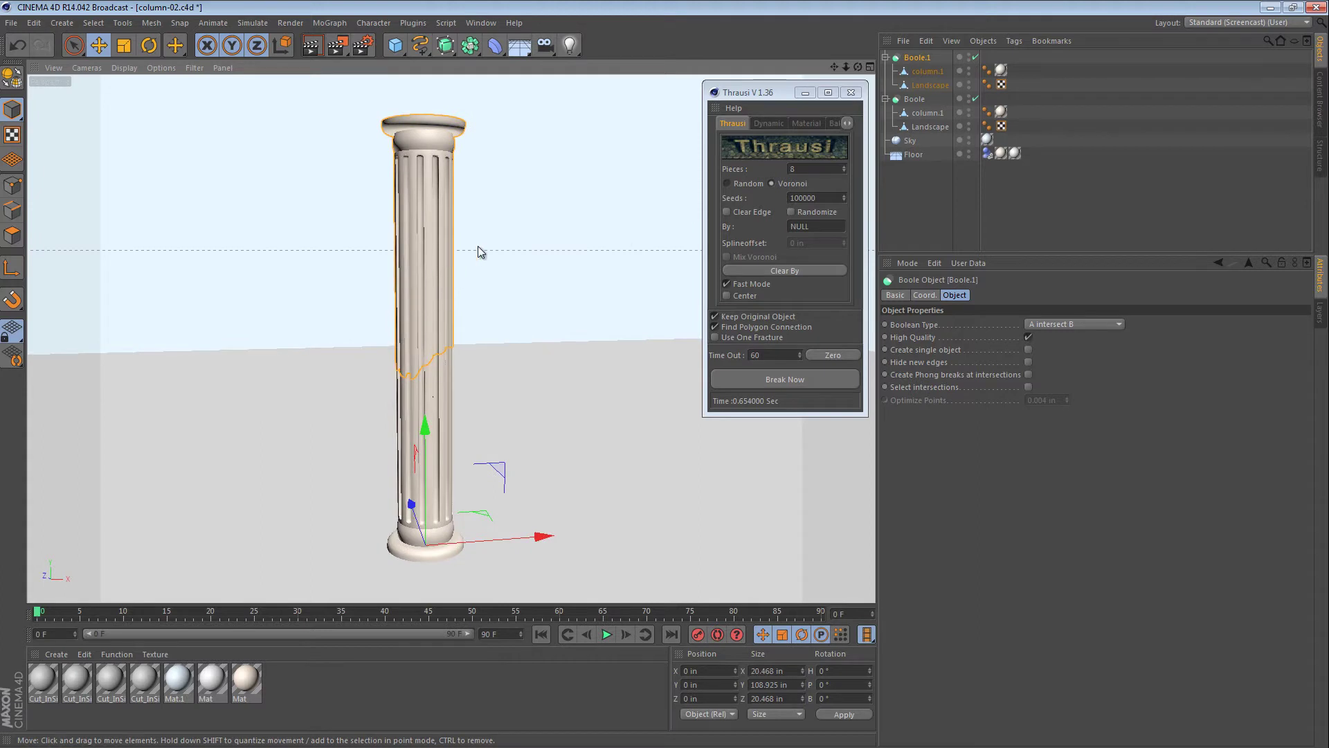
# Step: With Boole and Boole.1 selected, enable Create single object and Hide new edges
pyautogui.keyDown('ctrl'); pyautogui.click(914, 100); pyautogui.keyUp('ctrl')
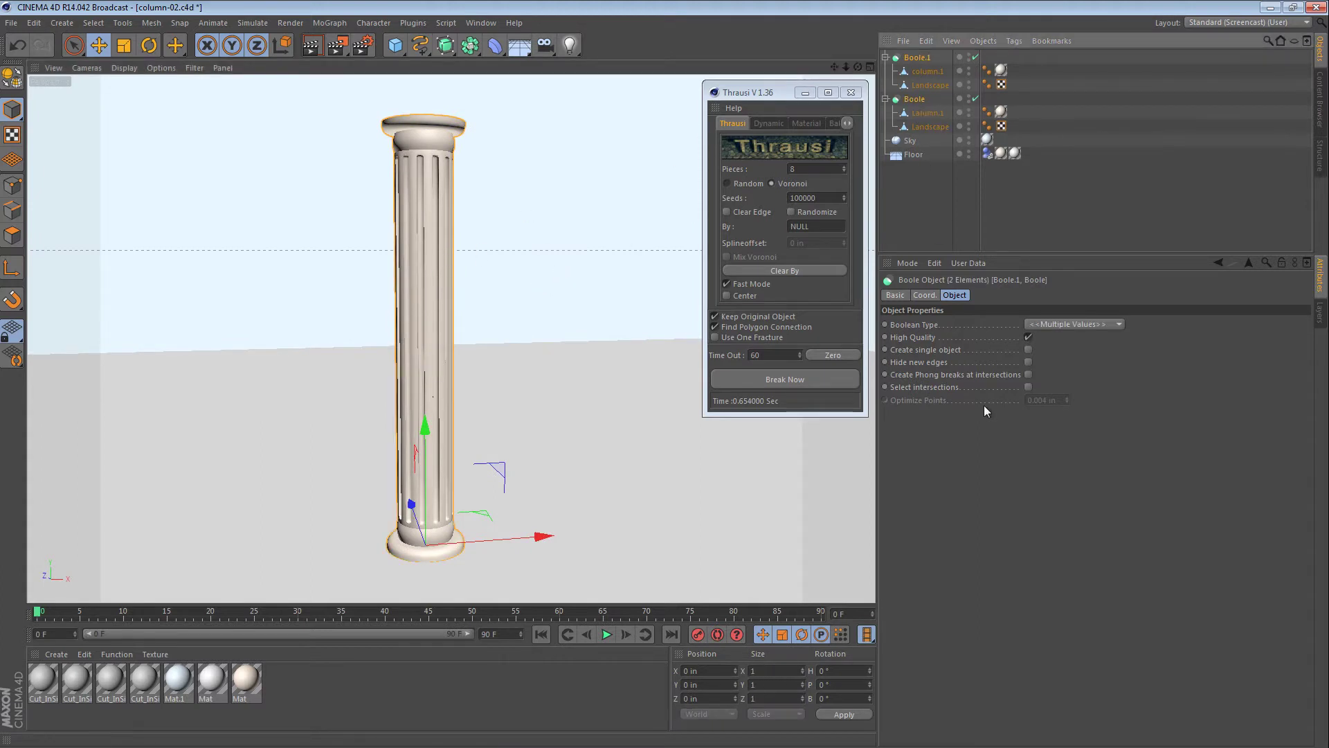
pyautogui.click(1028, 350)
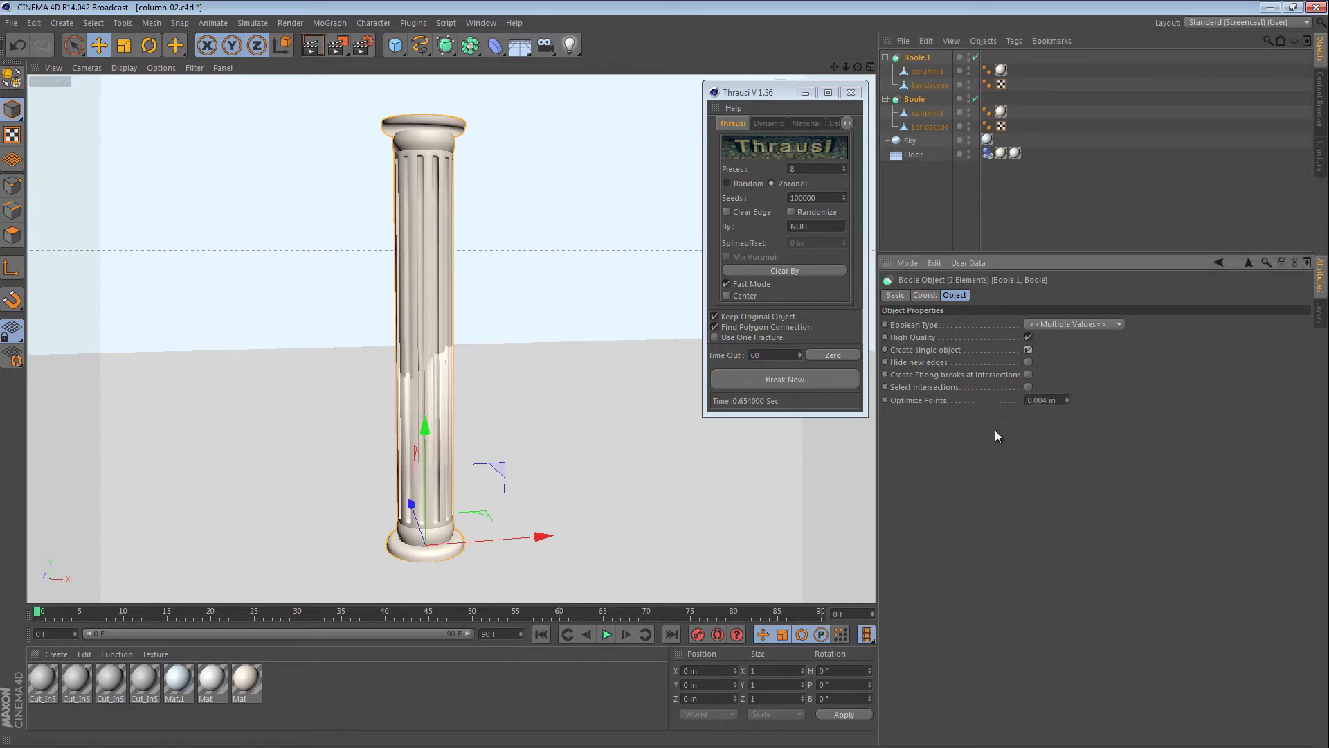
pyautogui.click(1028, 362)
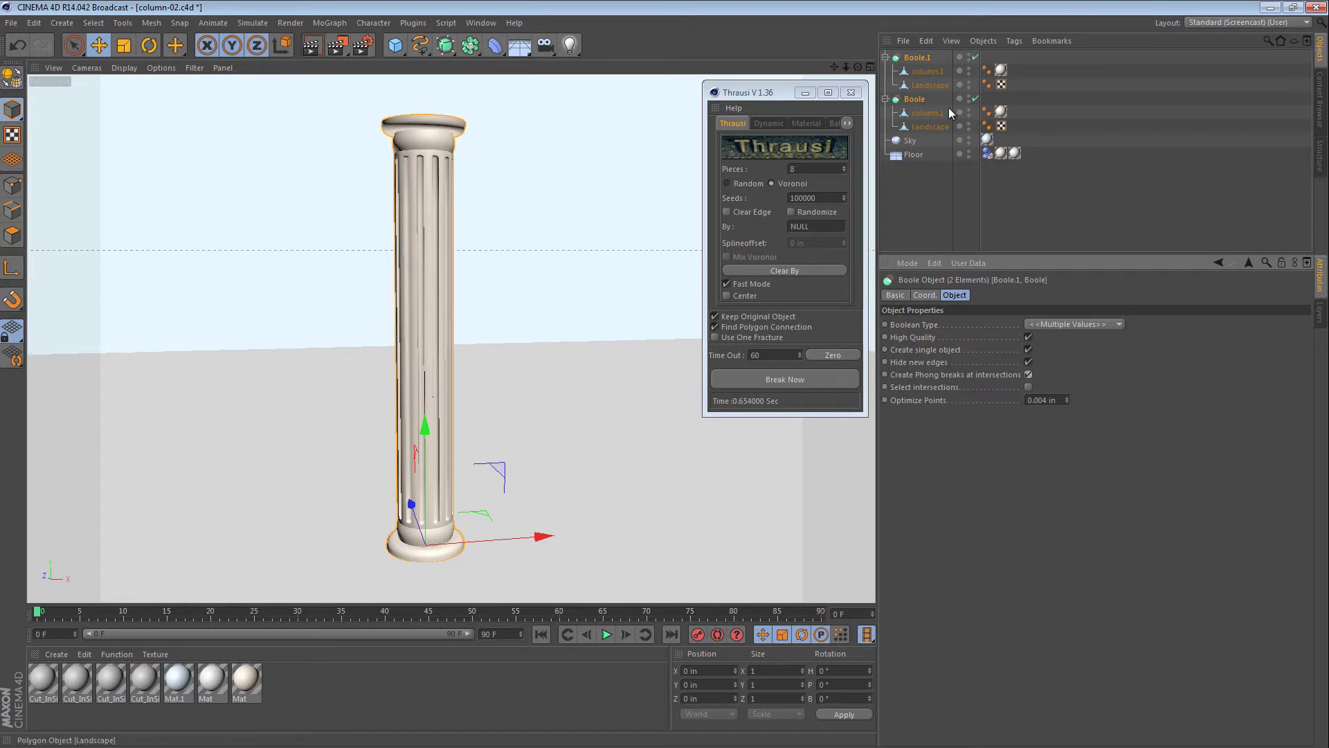
# Step: Run Current State to Object on both selected Booles
pyautogui.rightClick(911, 101)
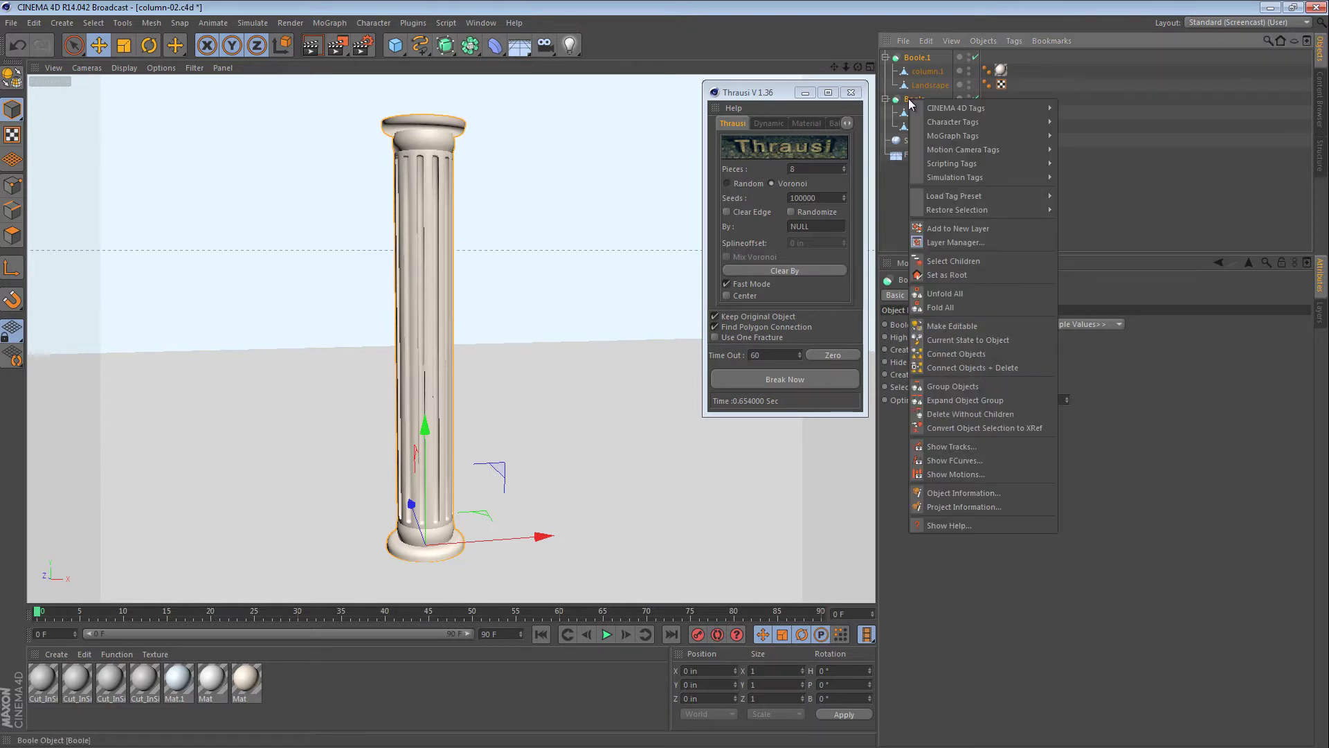
pyautogui.click(961, 340)
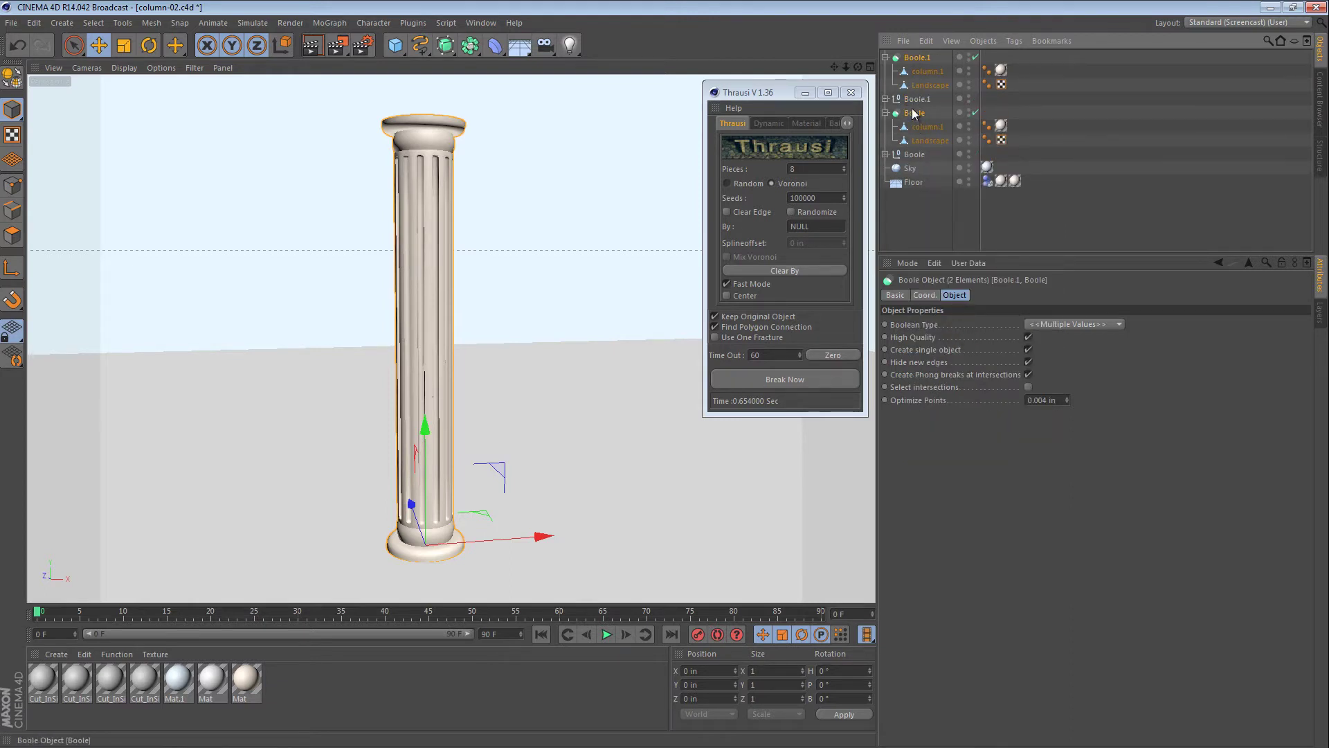
# Step: Delete the original Booles, lift both baked column pieces to top level, and delete the empty groups
pyautogui.press('Delete')
pyautogui.click(885, 56)
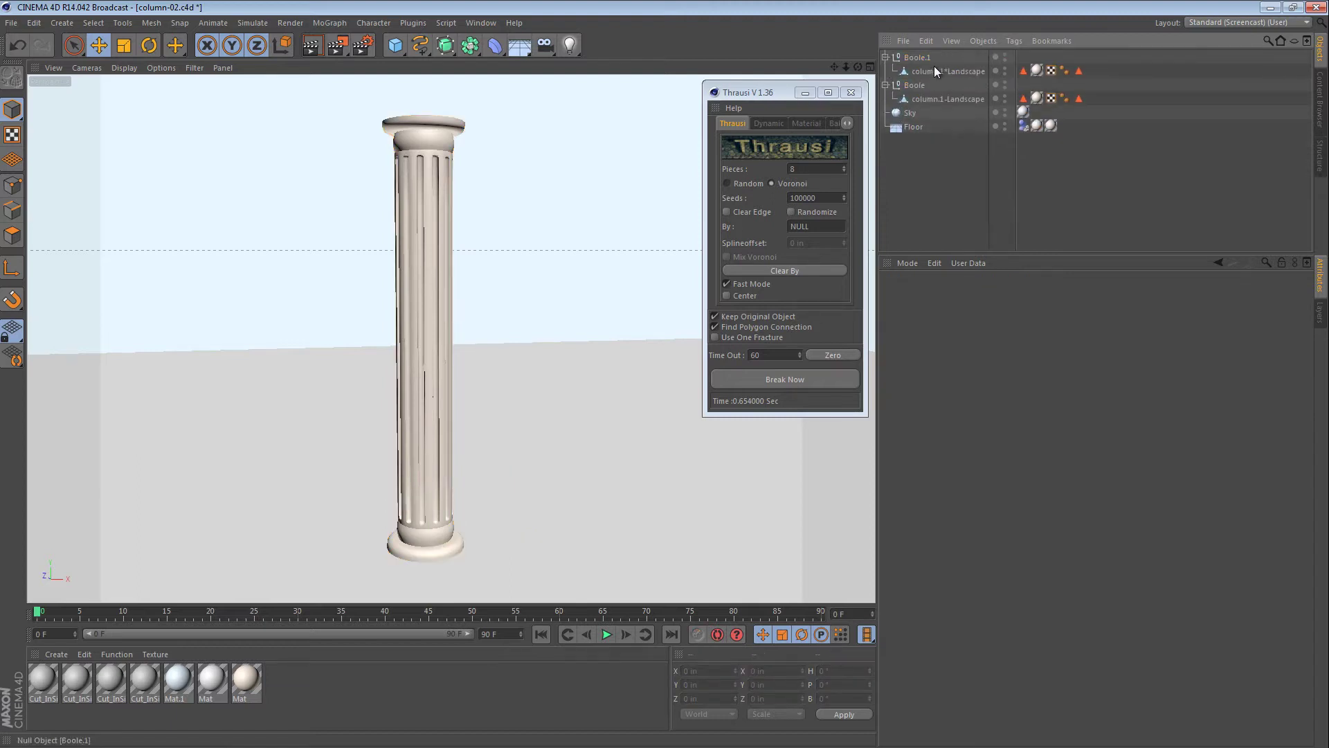
pyautogui.click(929, 69)
pyautogui.keyDown('ctrl'); pyautogui.click(934, 99); pyautogui.keyUp('ctrl')
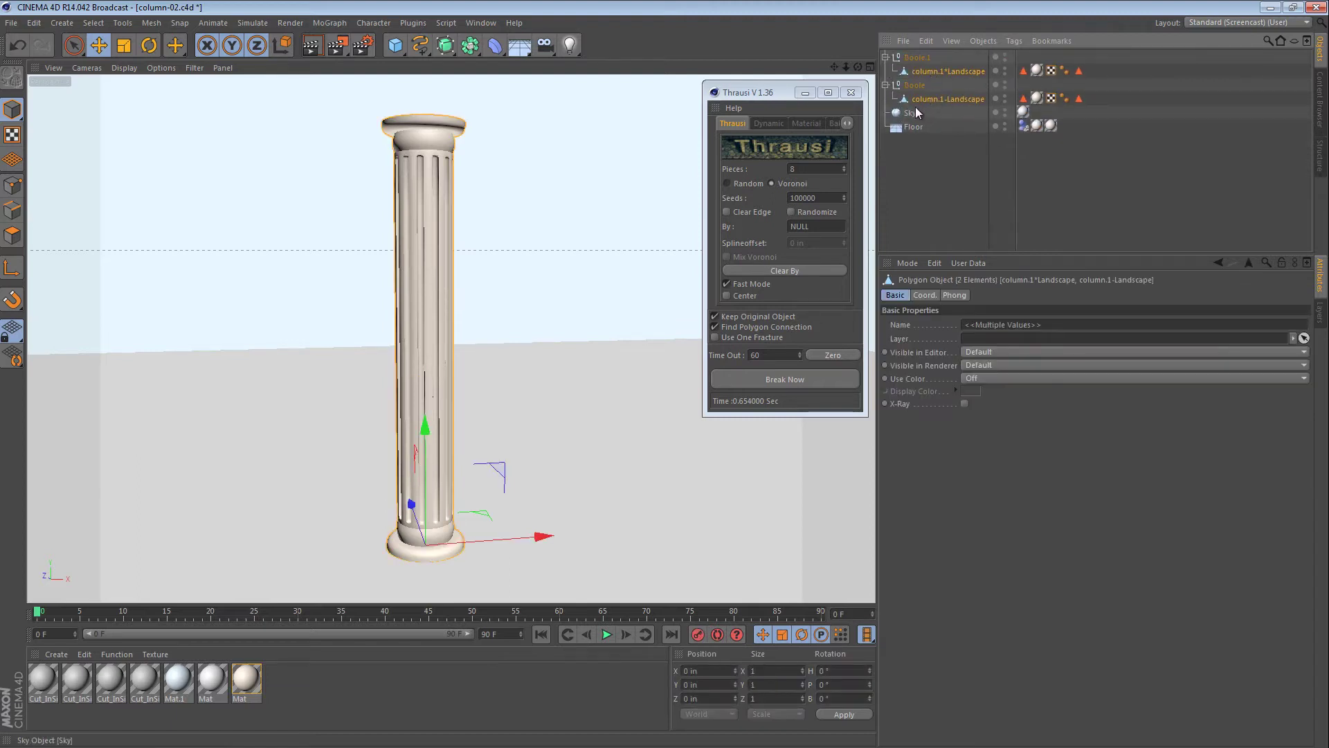
pyautogui.moveTo(922, 163); pyautogui.dragTo(915, 175)
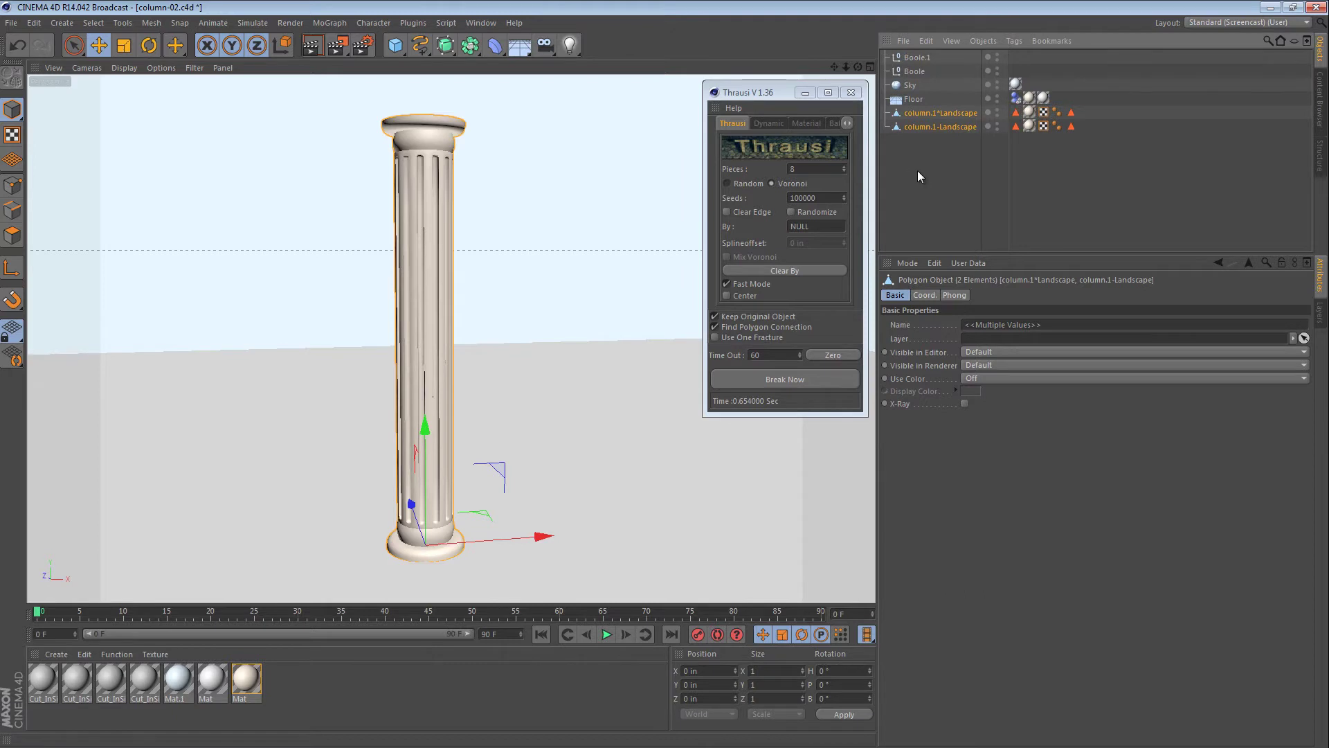
pyautogui.click(918, 170)
pyautogui.click(919, 60)
pyautogui.keyDown('ctrl'); pyautogui.click(916, 72); pyautogui.keyUp('ctrl')
pyautogui.press('Delete')
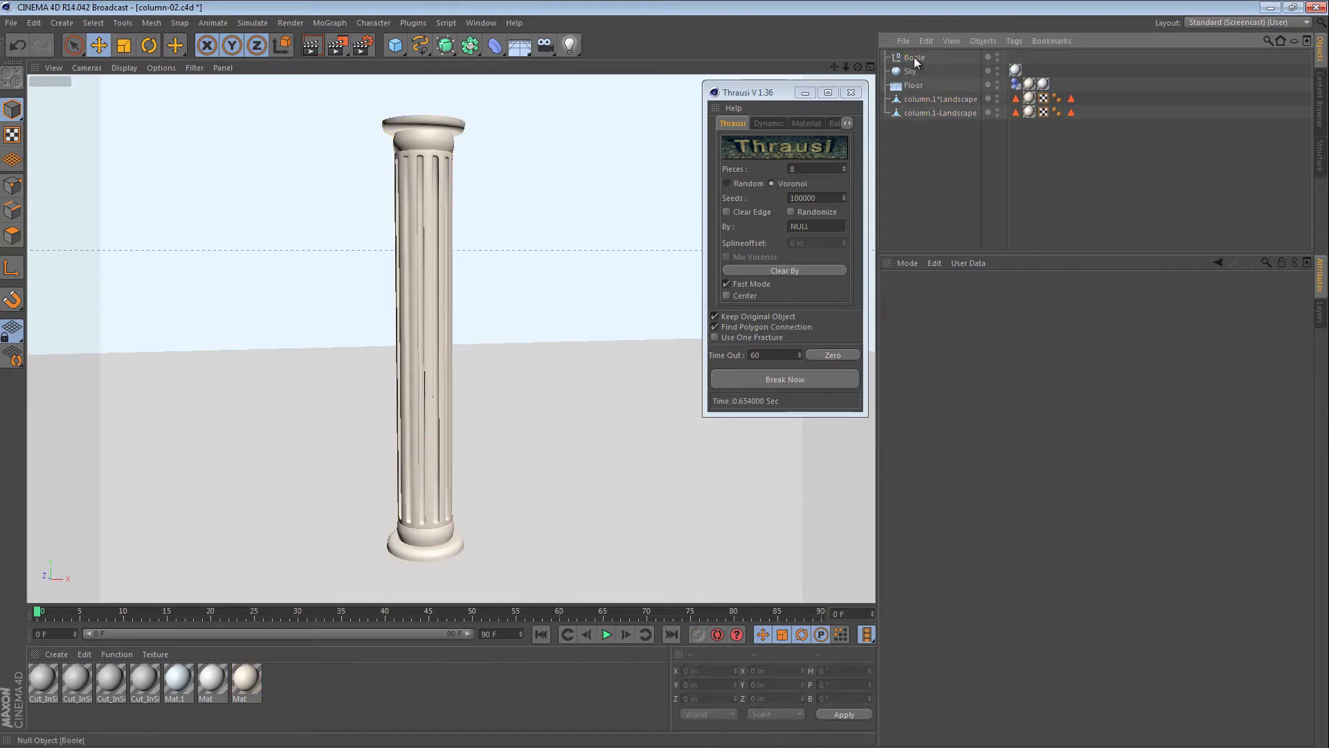
# Step: Undo the accidental move of the column.1*Landscape piece, restoring it in place
pyautogui.click(920, 86)
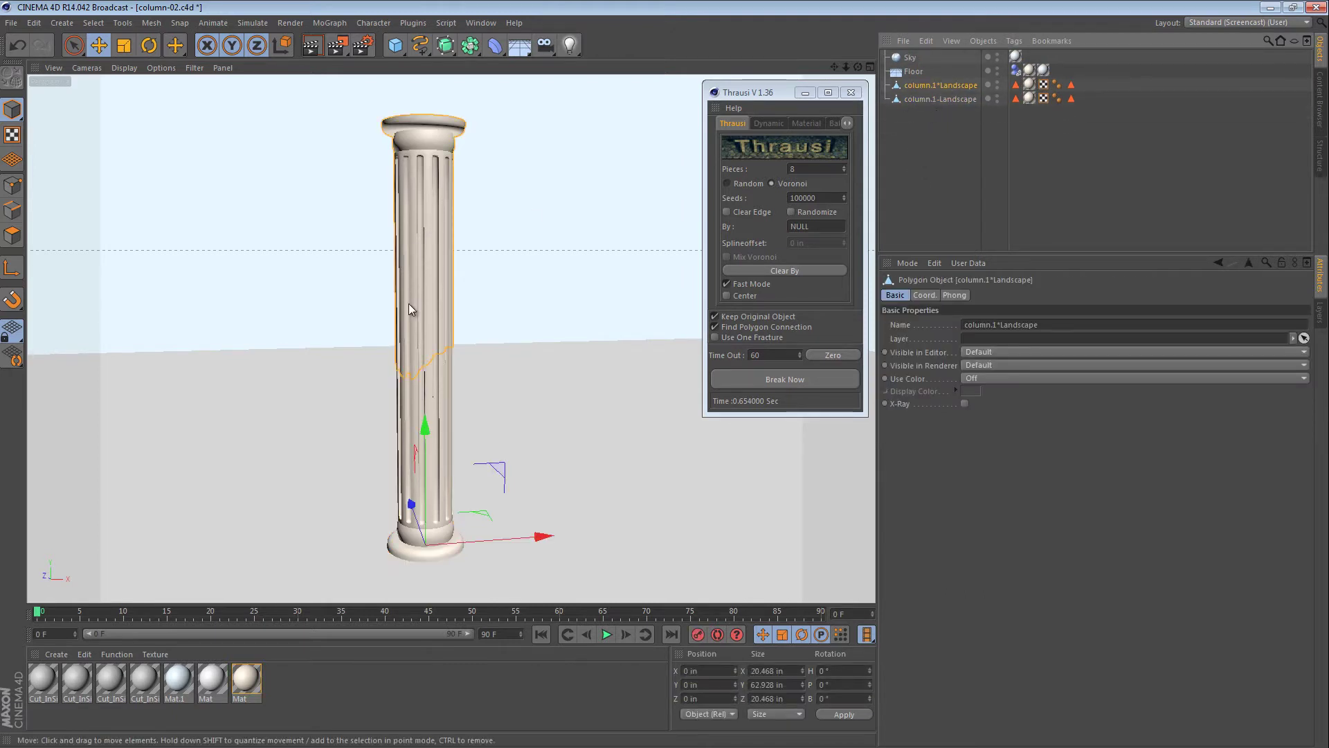
pyautogui.keyDown('alt'); pyautogui.moveTo(438, 275); pyautogui.dragTo(231, 178); pyautogui.keyUp('alt')
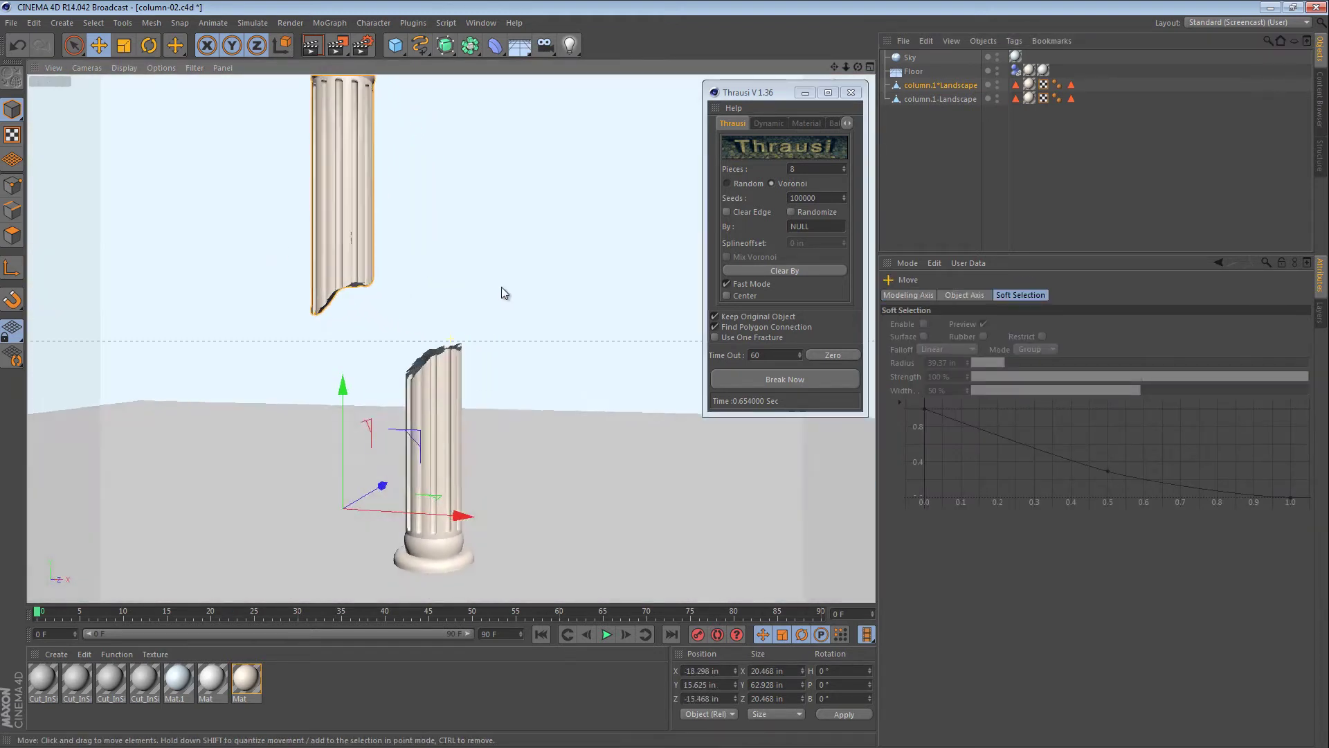
pyautogui.hotkey('ctrl', 'z')
pyautogui.keyDown('alt'); pyautogui.moveTo(438, 318); pyautogui.dragTo(530, 310); pyautogui.keyUp('alt')
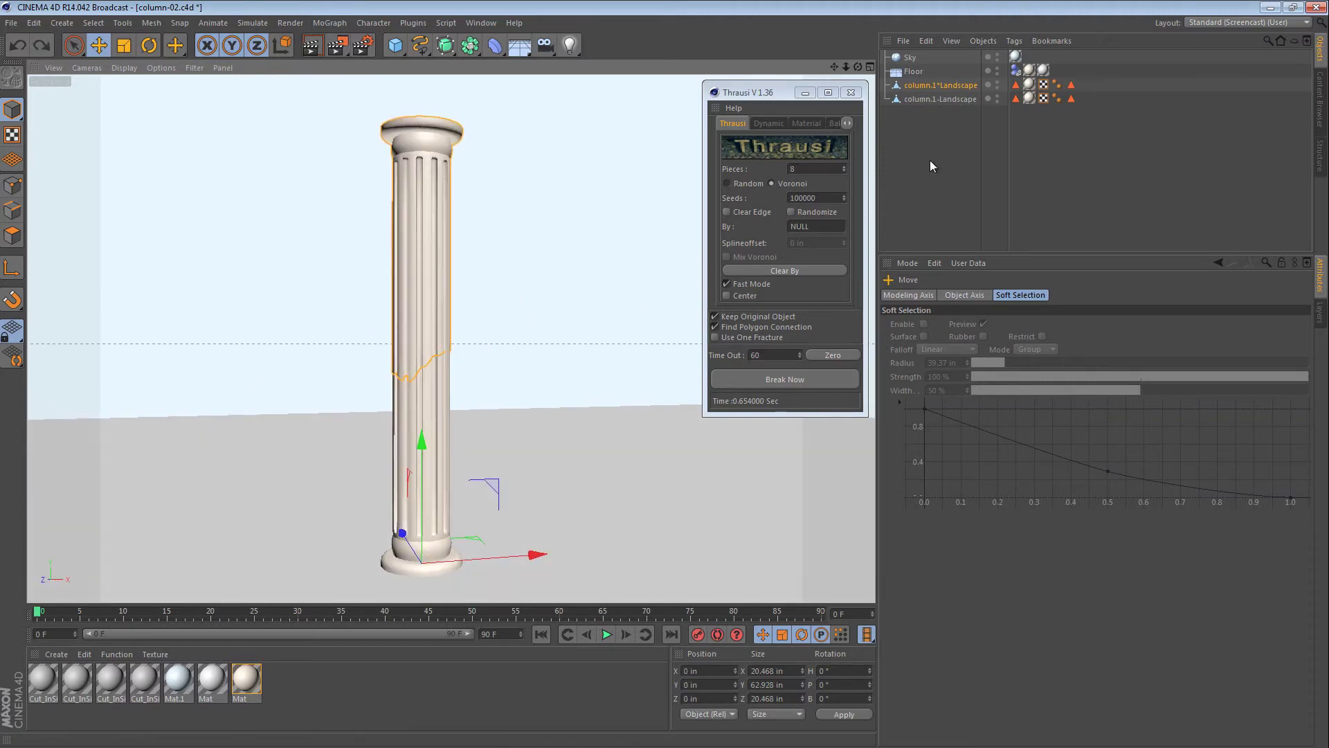
# Step: Rename the upper column piece 'top' and the lower piece 'bottom'
pyautogui.doubleClick(934, 85)
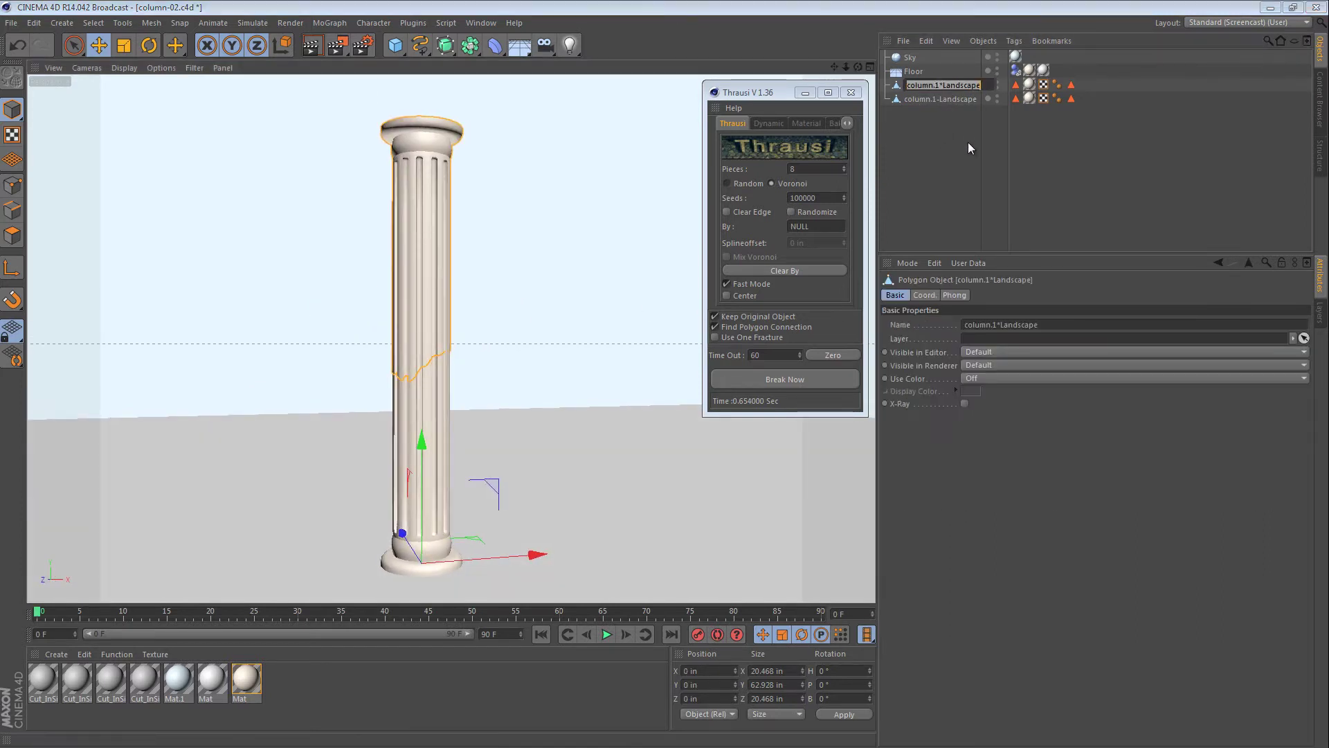
pyautogui.write('top')
pyautogui.press('Return')
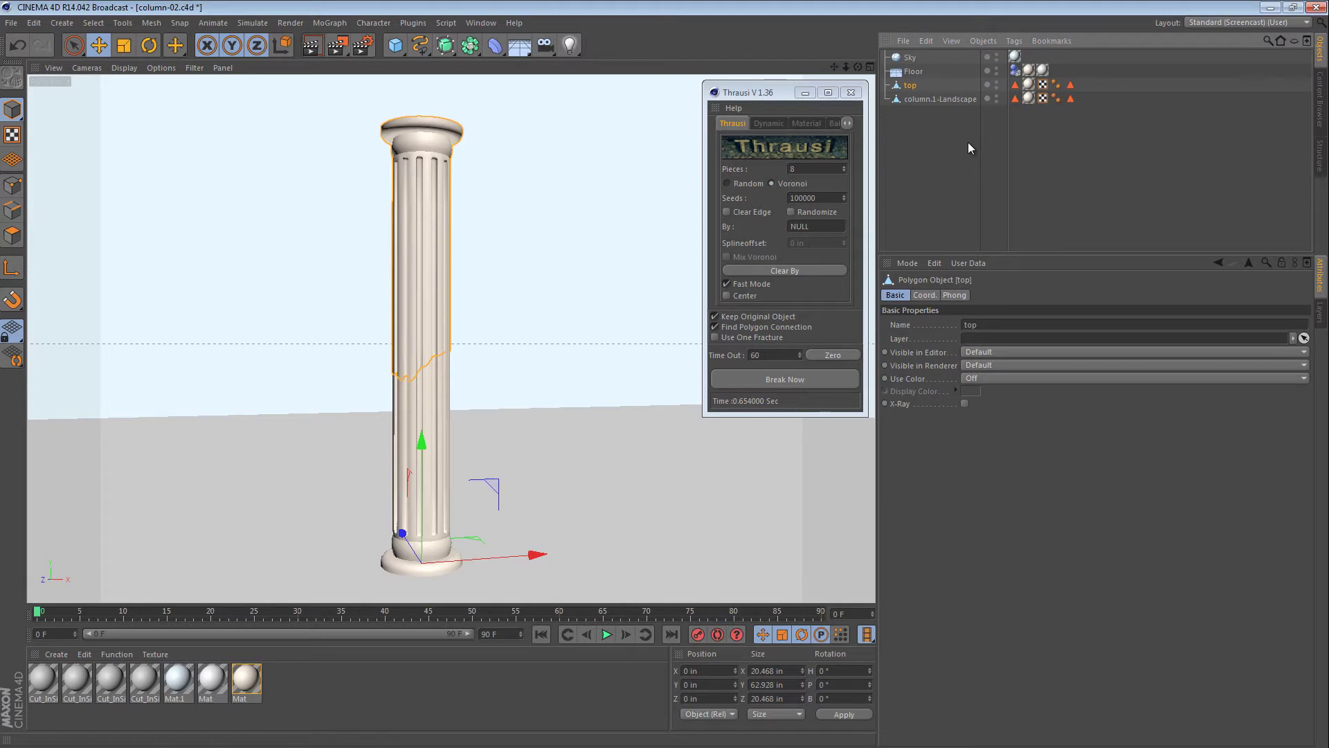
pyautogui.click(929, 97)
pyautogui.doubleClick(942, 100)
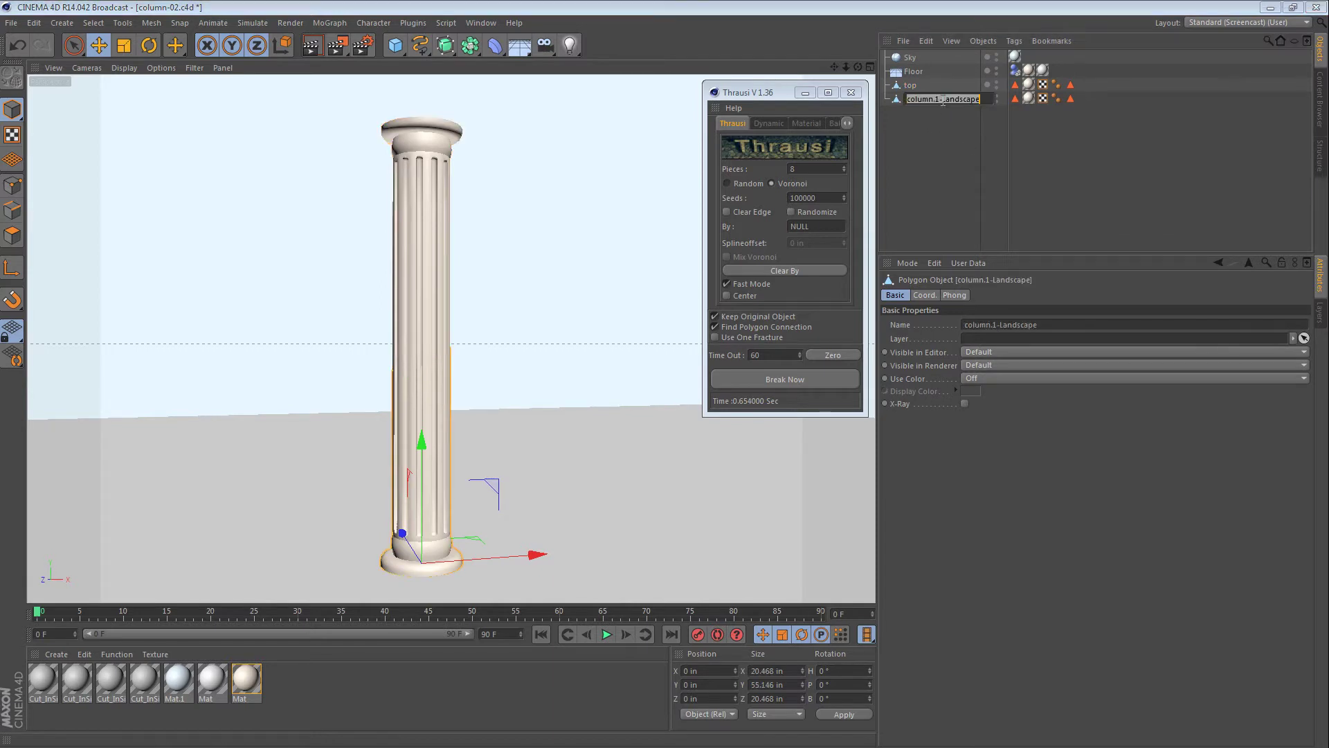
pyautogui.write('bottom')
pyautogui.press('Return')
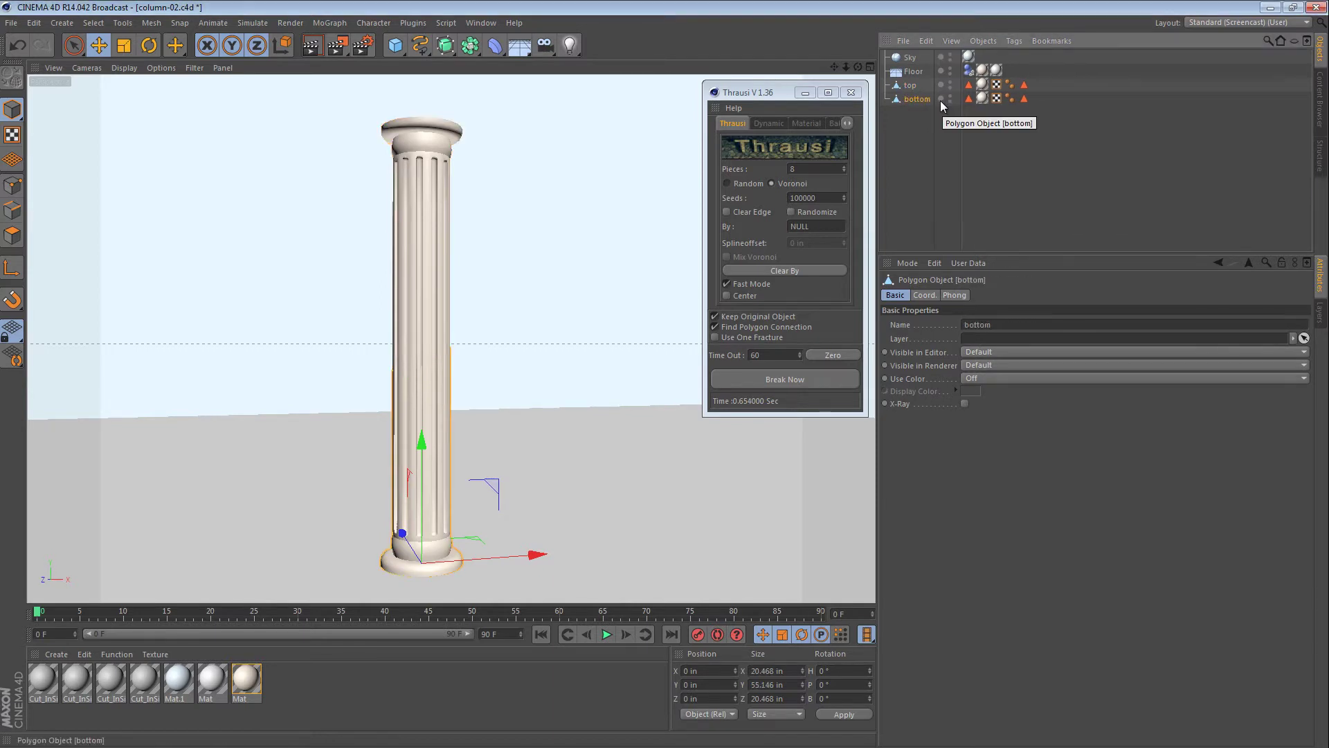
pyautogui.click(920, 131)
pyautogui.moveTo(422, 301)
pyautogui.keyDown('alt'); pyautogui.mouseDown()
pyautogui.moveTo(447, 290)
pyautogui.moveTo(351, 323)
pyautogui.moveTo(413, 312)
pyautogui.mouseUp(); pyautogui.keyUp('alt')
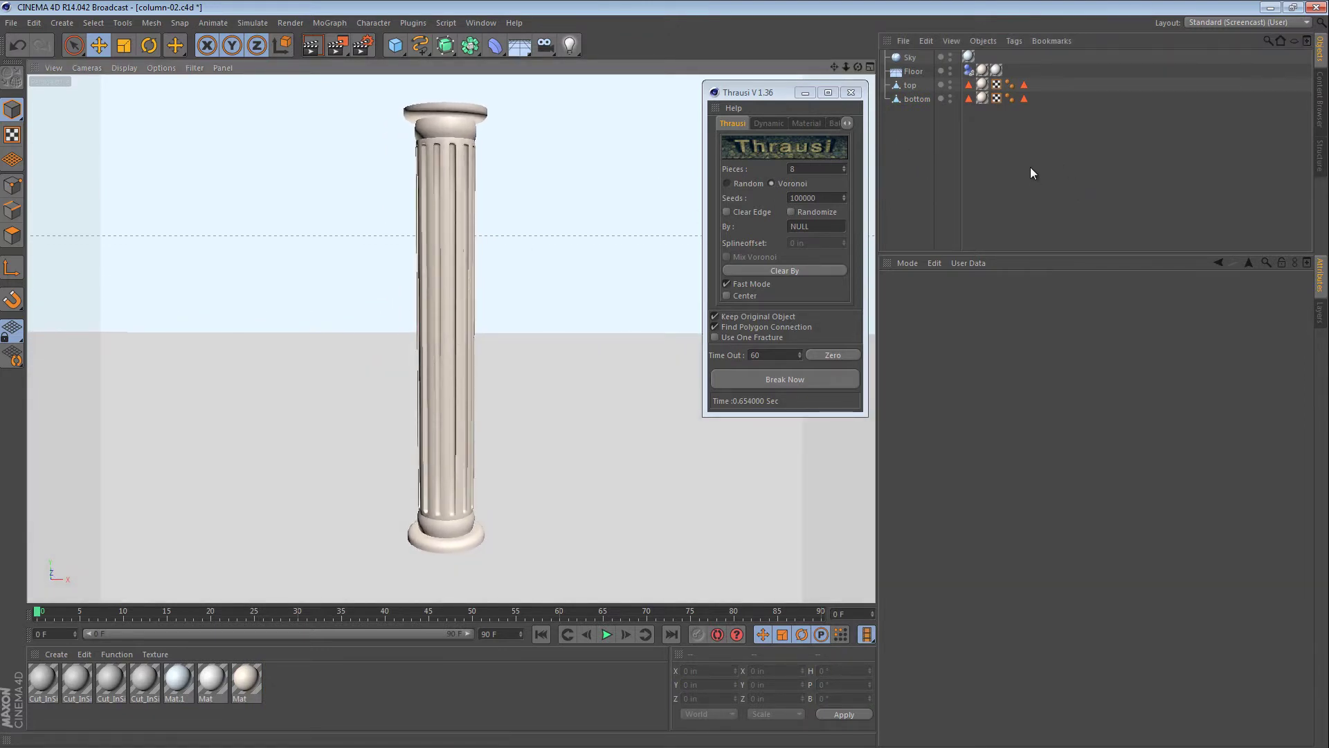
# Step: Drag top above Sky, then copy Floor's Dynamics Body tag onto bottom
pyautogui.click(917, 86)
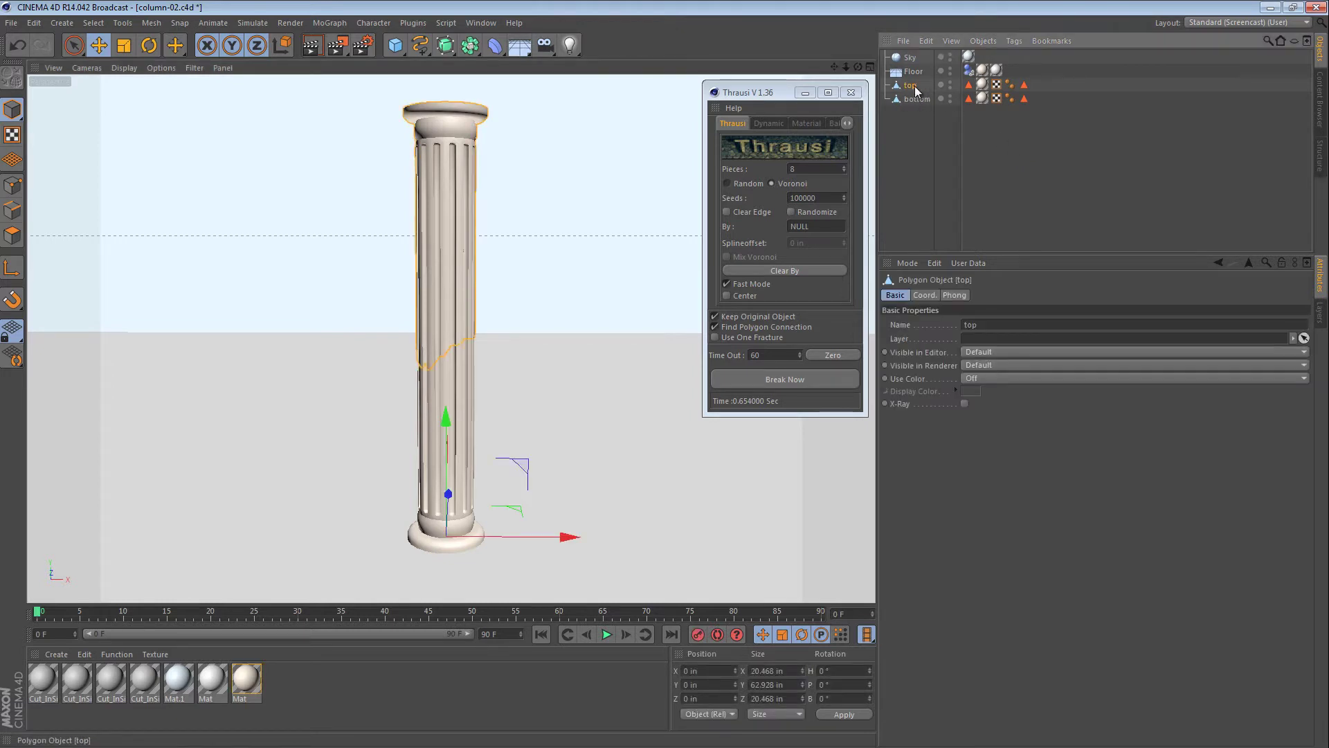
pyautogui.moveTo(907, 91); pyautogui.dragTo(912, 54)
pyautogui.click(922, 98)
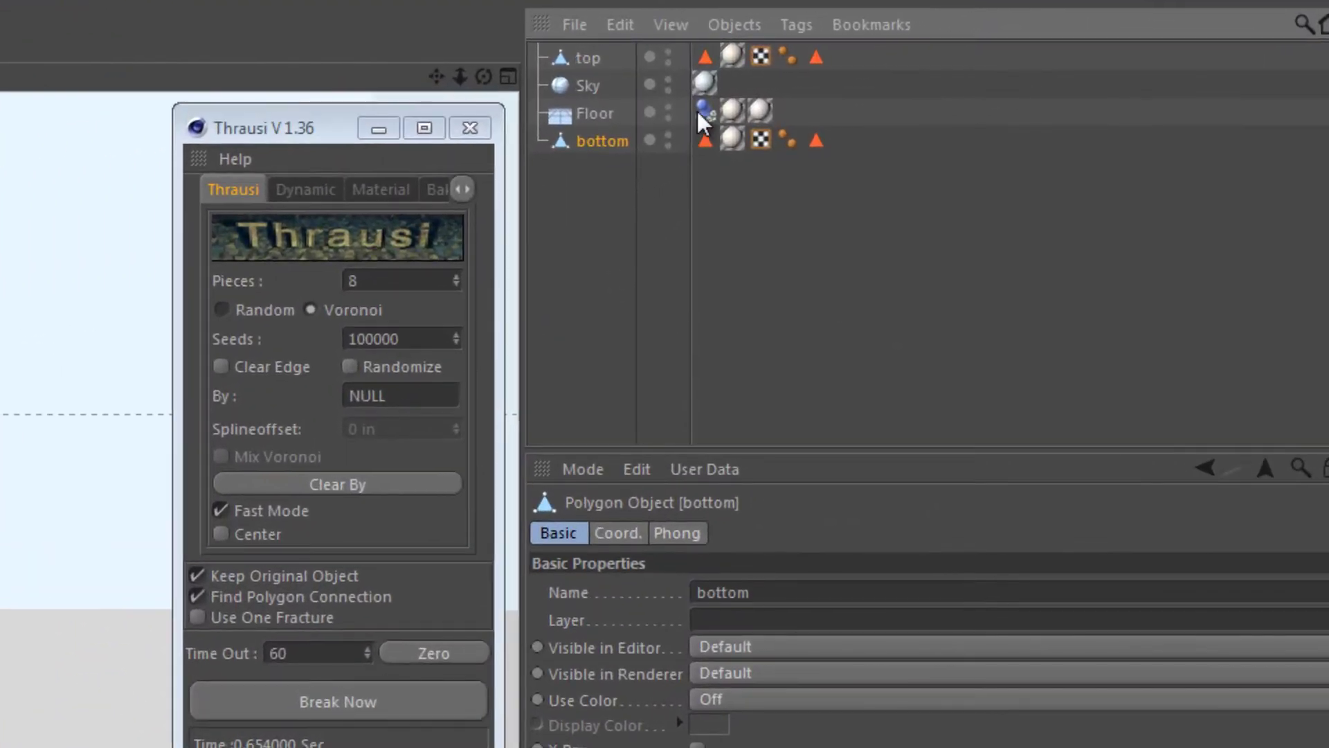
pyautogui.click(968, 84)
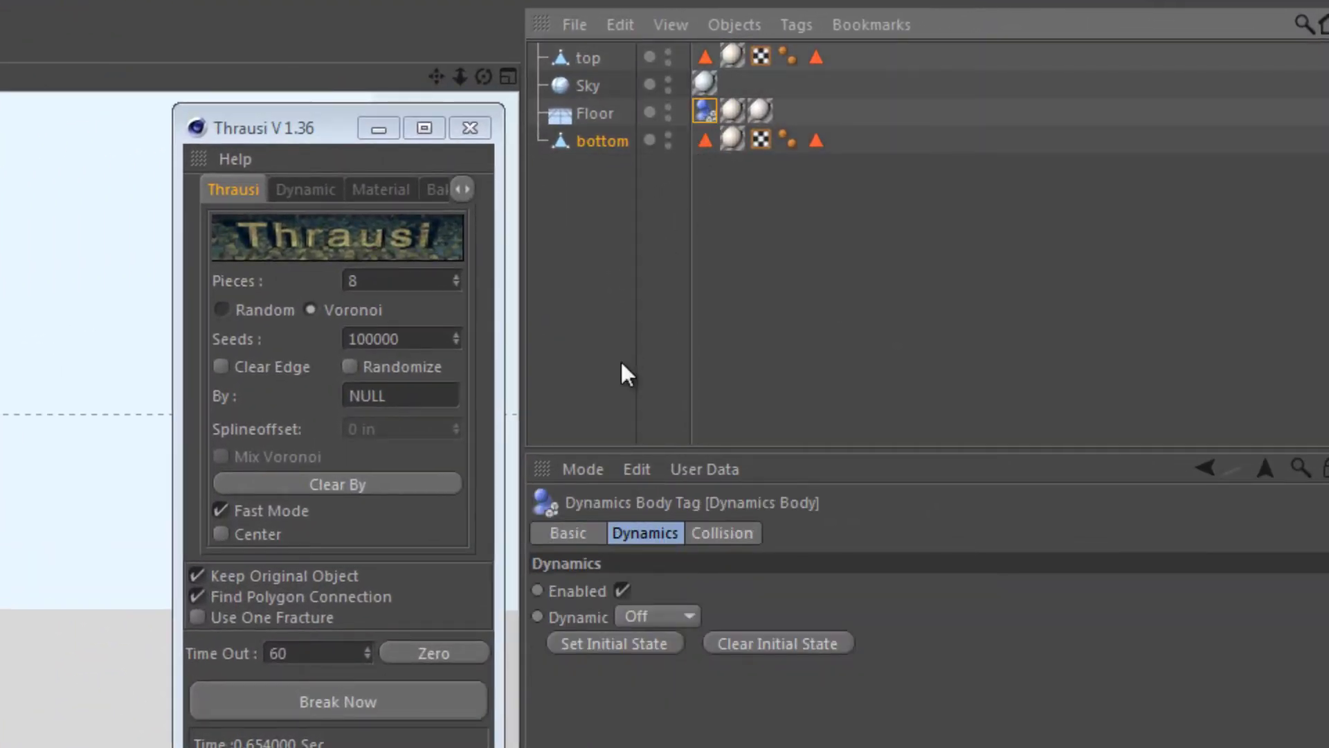
pyautogui.moveTo(720, 119); pyautogui.dragTo(696, 137)
pyautogui.click(677, 237)
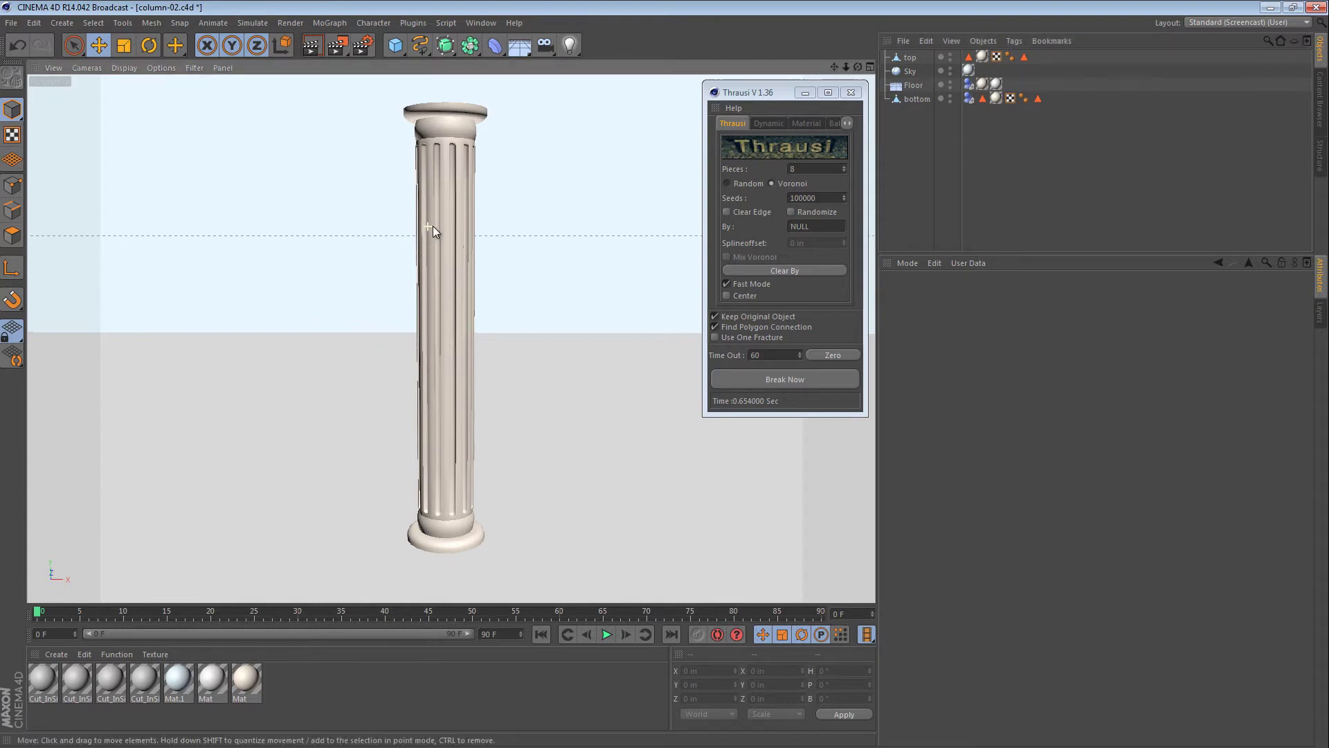
pyautogui.keyDown('alt'); pyautogui.moveTo(436, 227); pyautogui.dragTo(475, 217); pyautogui.keyUp('alt')
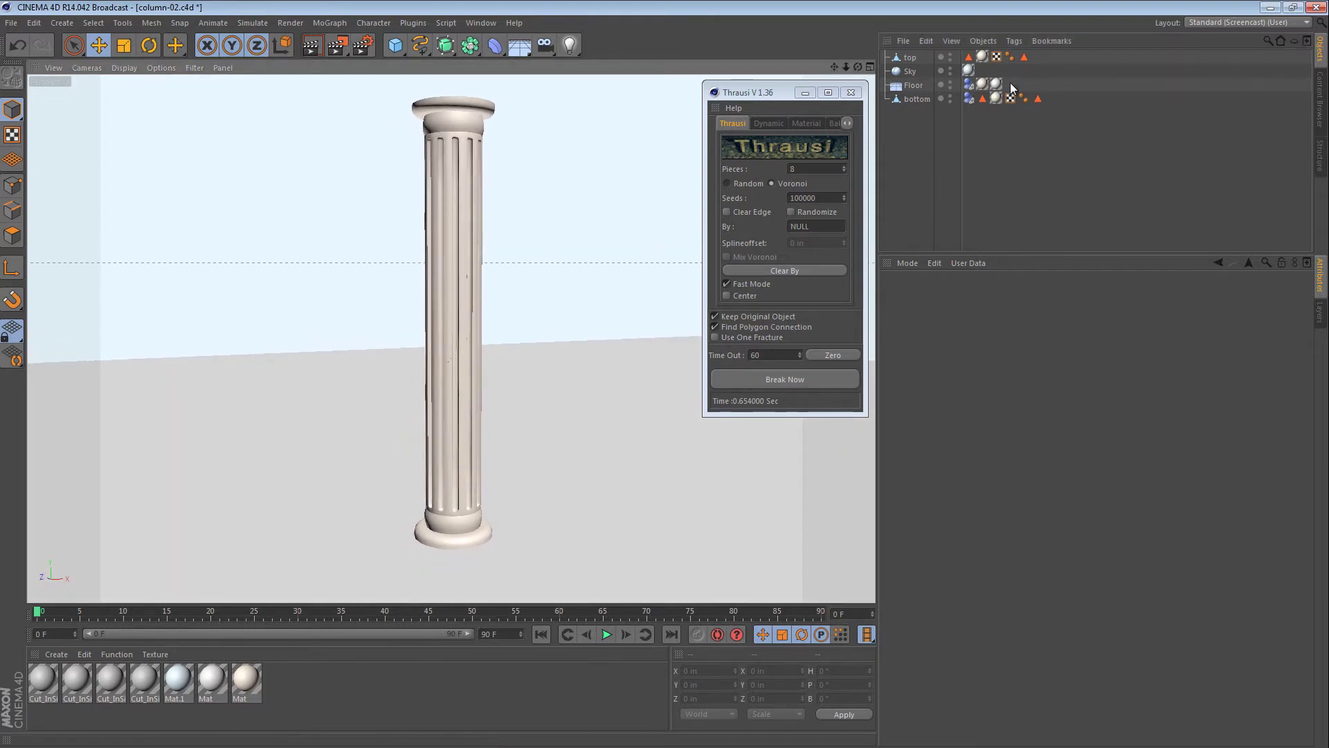
# Step: Break the top piece with Thrausi using Pieces set to 6
pyautogui.click(908, 58)
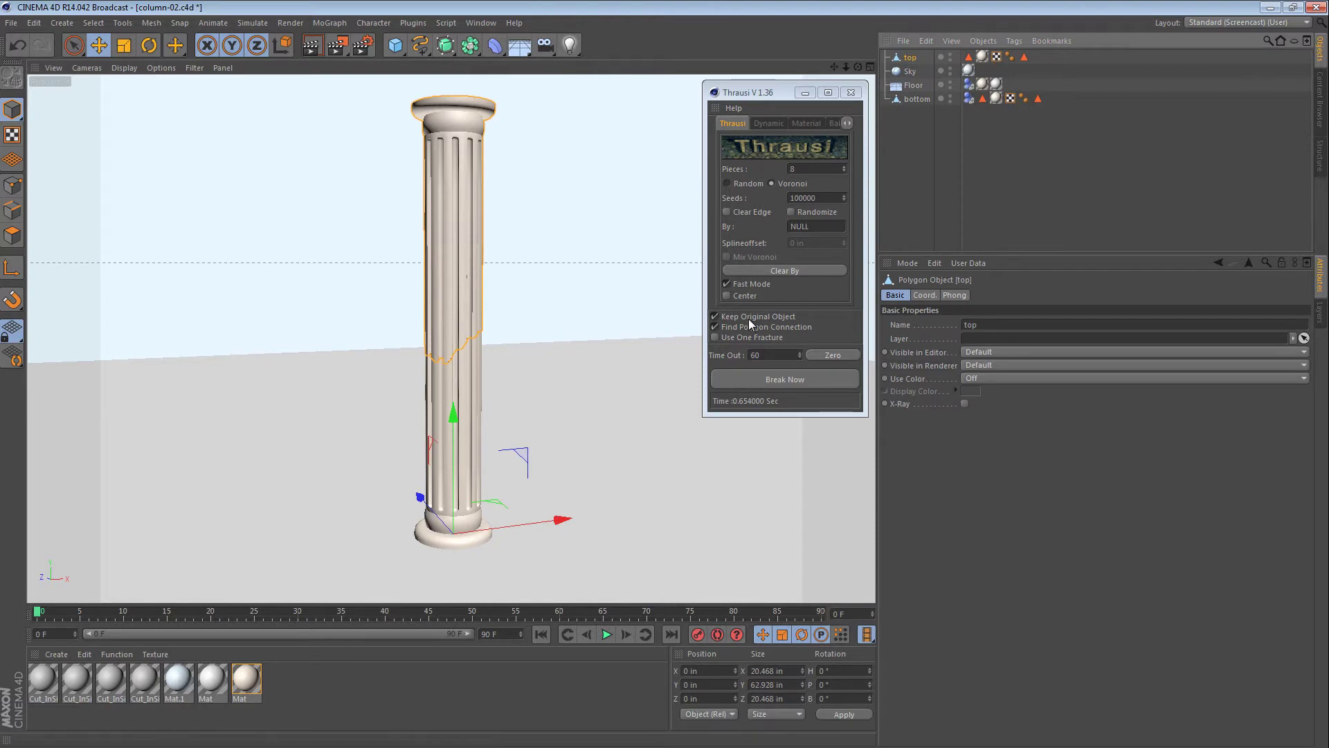
pyautogui.doubleClick(821, 170)
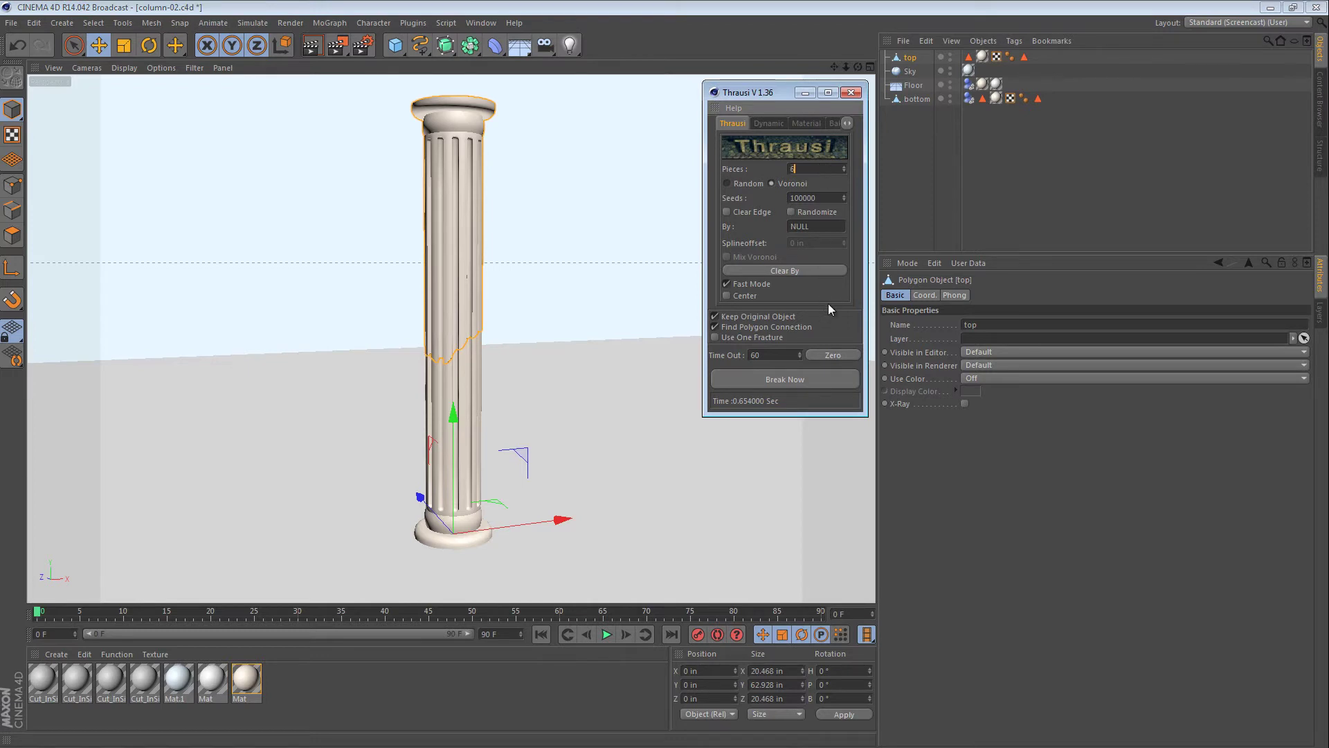
pyautogui.click(800, 380)
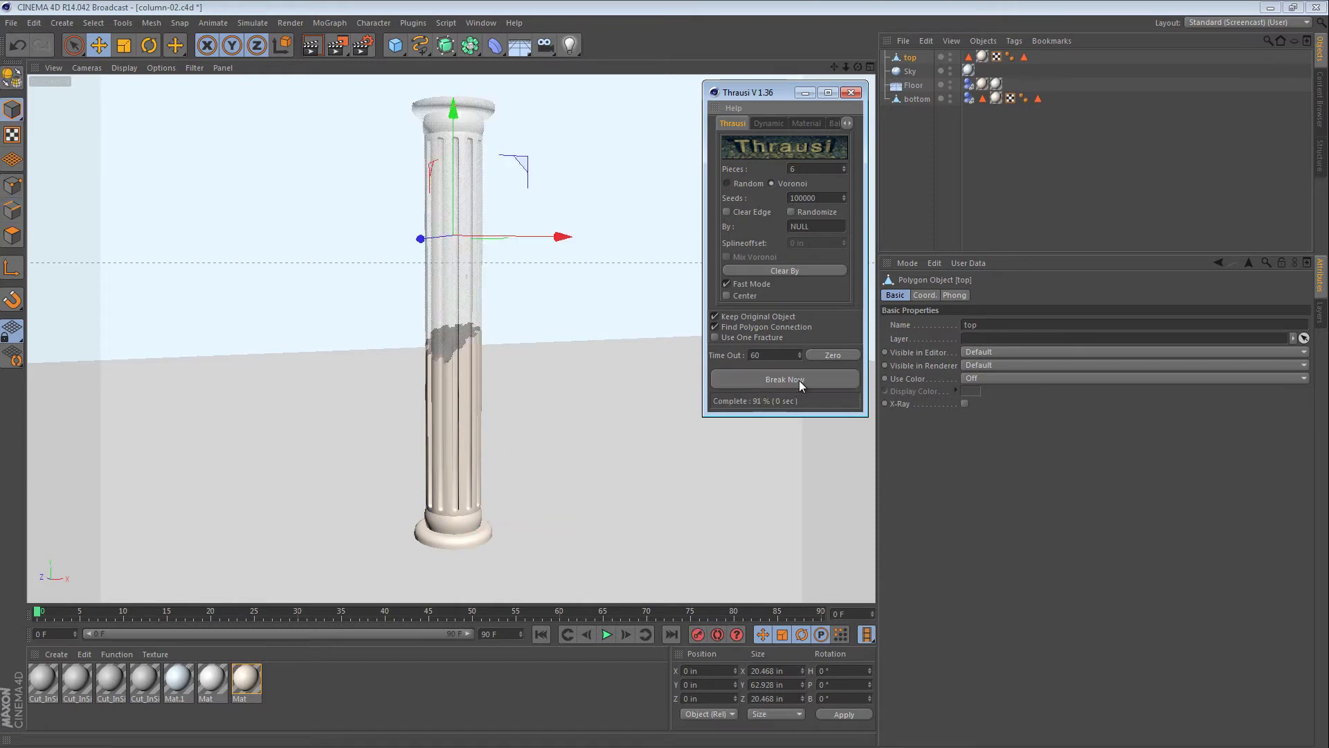
pyautogui.click(427, 247)
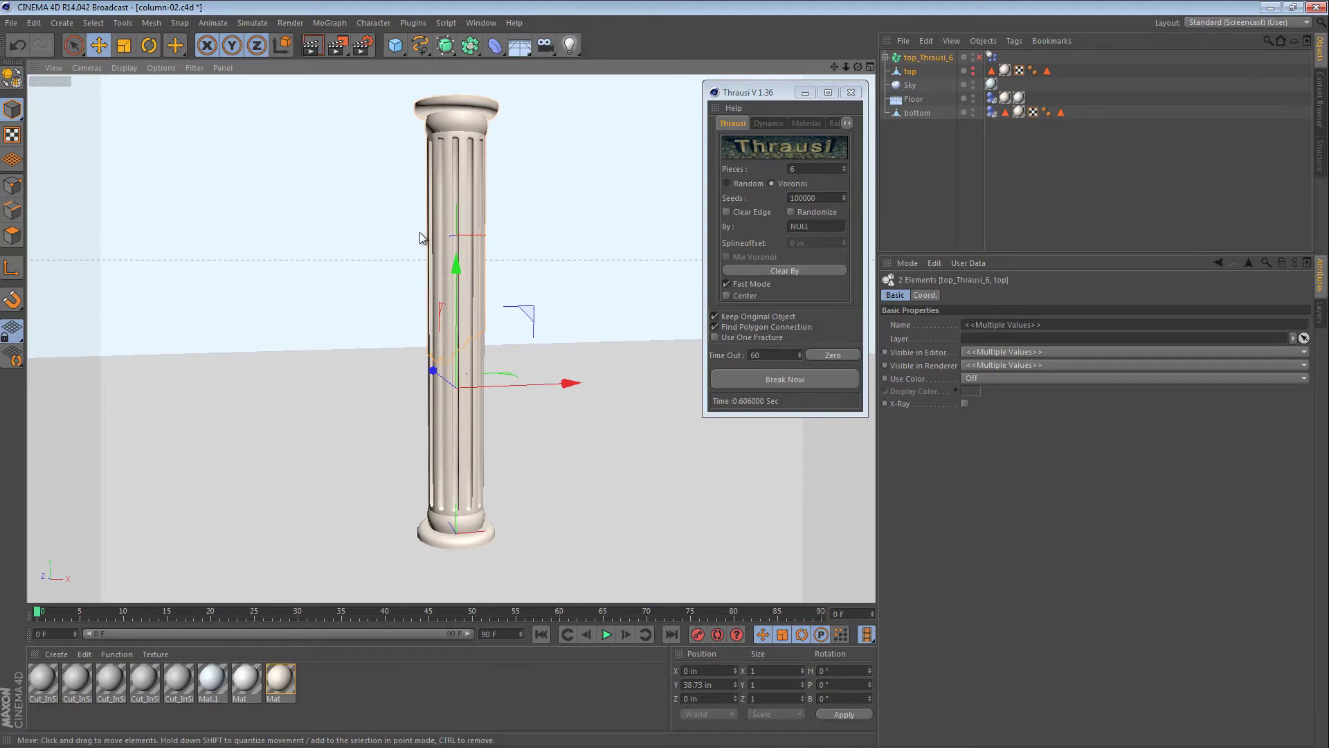
# Step: Switch the viewport to Gouraud Shading (Lines) and frame the column
pyautogui.rightClick(420, 231)
pyautogui.click(457, 284)
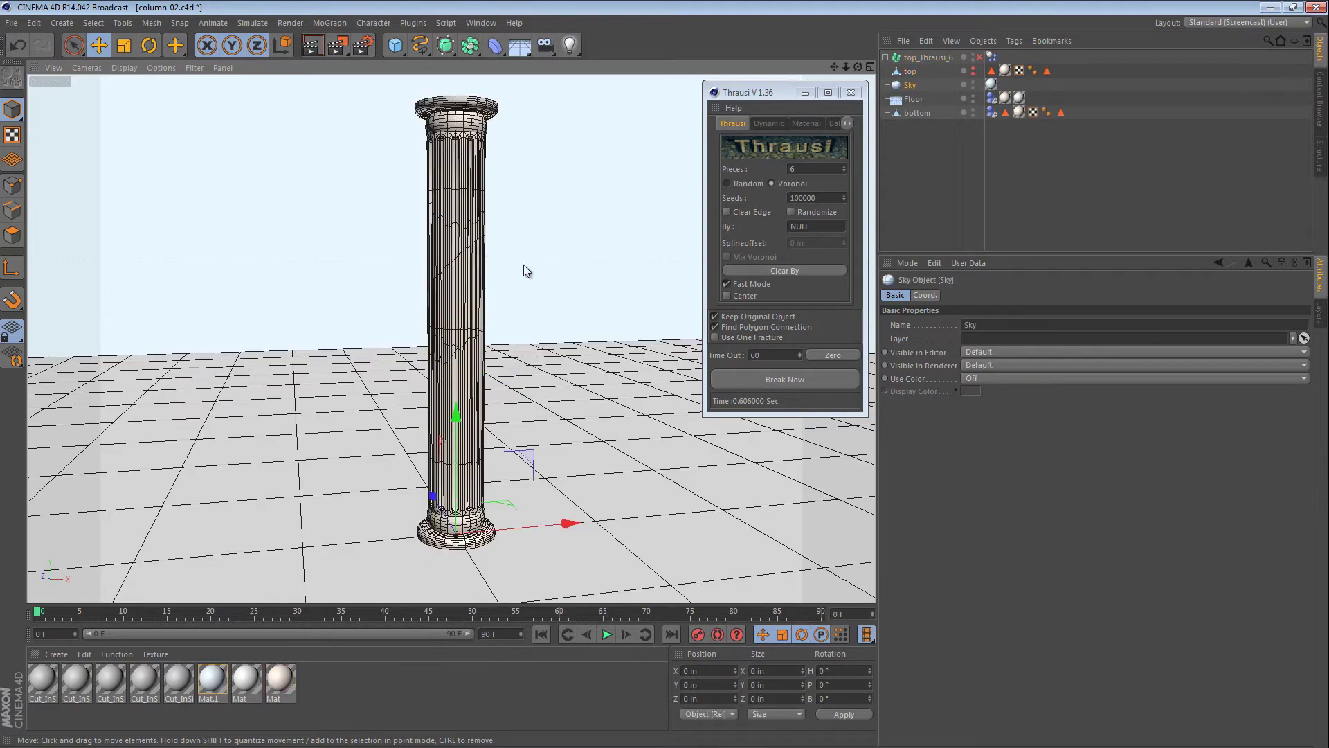
pyautogui.keyDown('alt'); pyautogui.moveTo(459, 294); pyautogui.dragTo(561, 263); pyautogui.keyUp('alt')
pyautogui.scroll(5, 569, 236)
pyautogui.keyDown('alt'); pyautogui.moveTo(569, 233); pyautogui.dragTo(384, 262, button='right'); pyautogui.keyUp('alt')
pyautogui.moveTo(494, 295)
pyautogui.keyDown('alt'); pyautogui.mouseDown(button='right')
pyautogui.moveTo(522, 287)
pyautogui.moveTo(492, 291)
pyautogui.moveTo(504, 283)
pyautogui.mouseUp(button='right'); pyautogui.keyUp('alt')
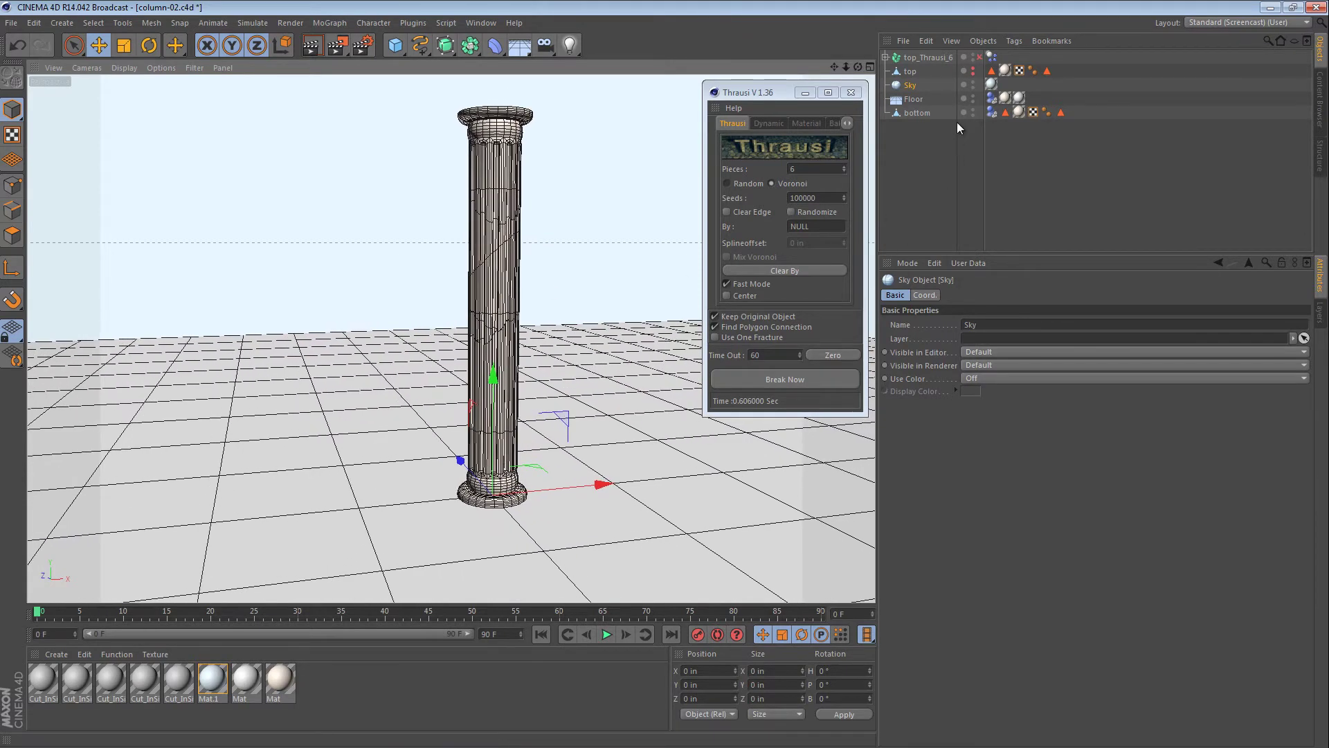
# Step: Enable top_Thrausi_6, preview its pieces falling, then return to frame 0
pyautogui.click(979, 57)
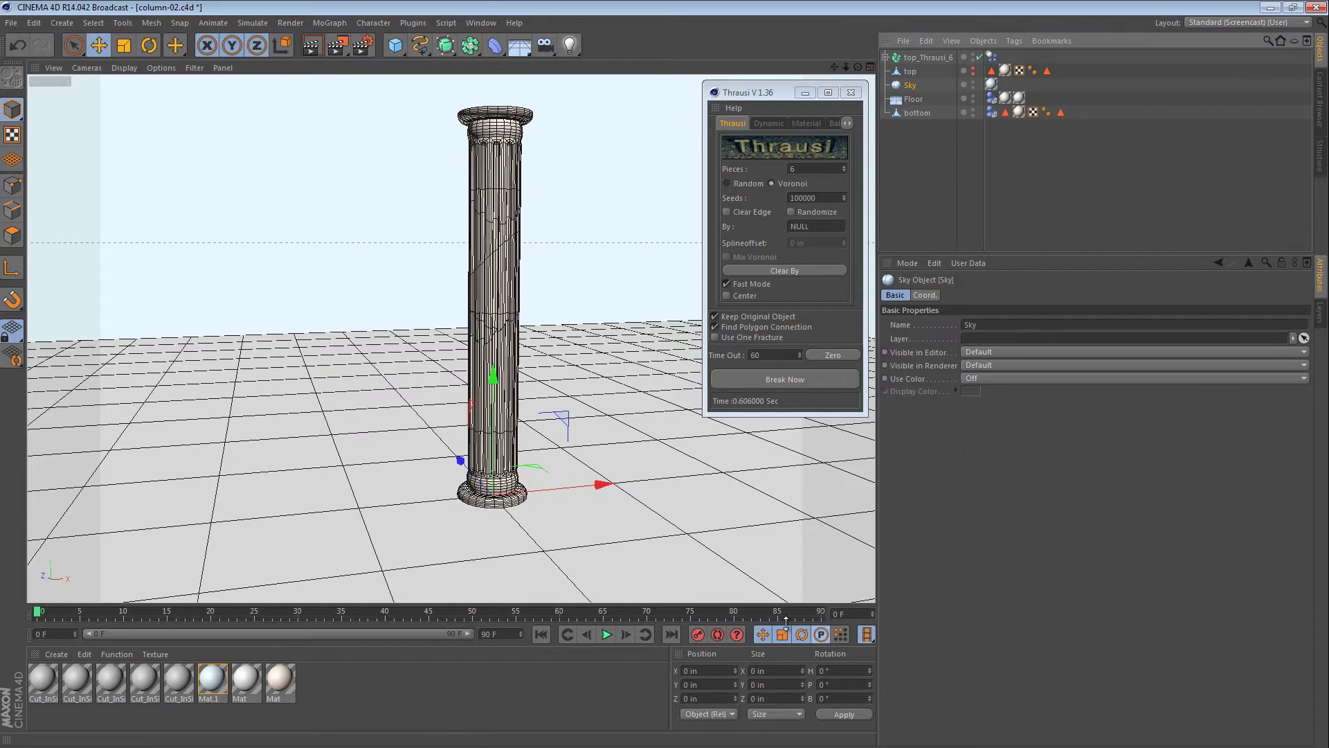
pyautogui.click(606, 638)
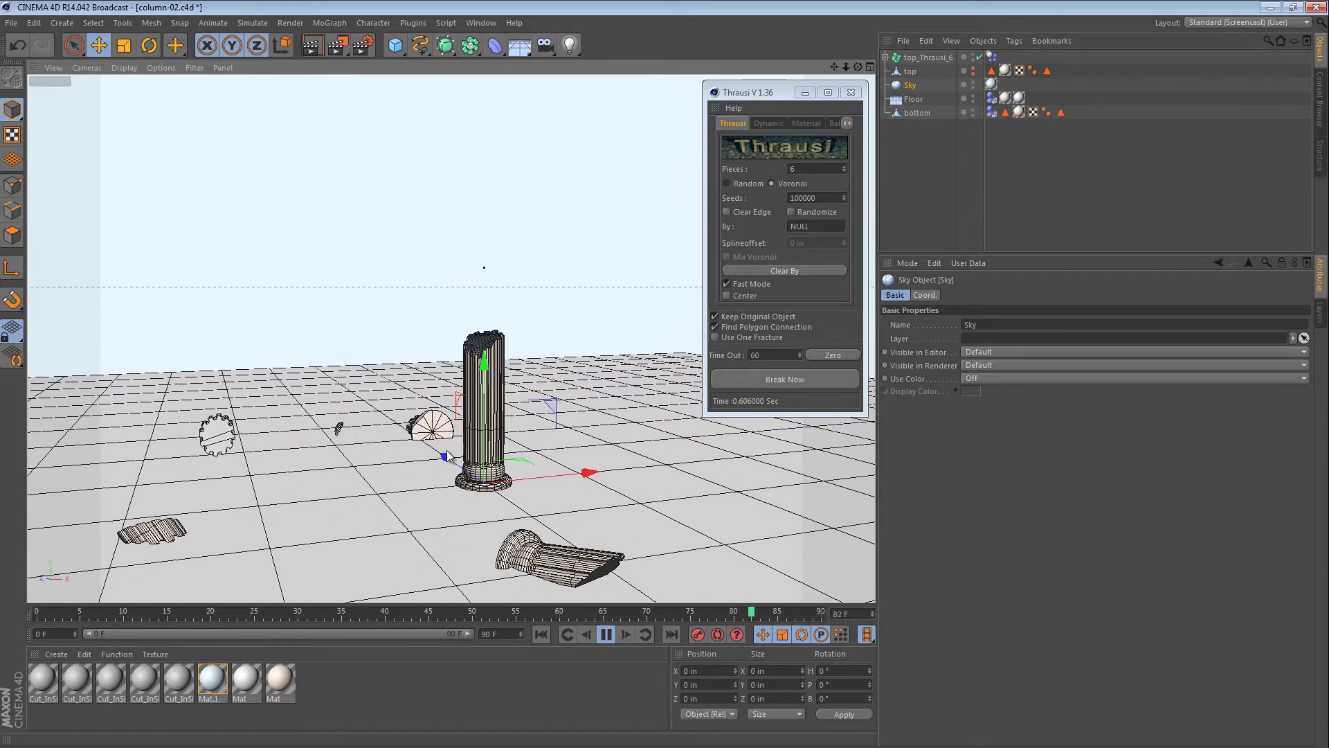
pyautogui.click(606, 634)
pyautogui.hotkey('shift', 'f')
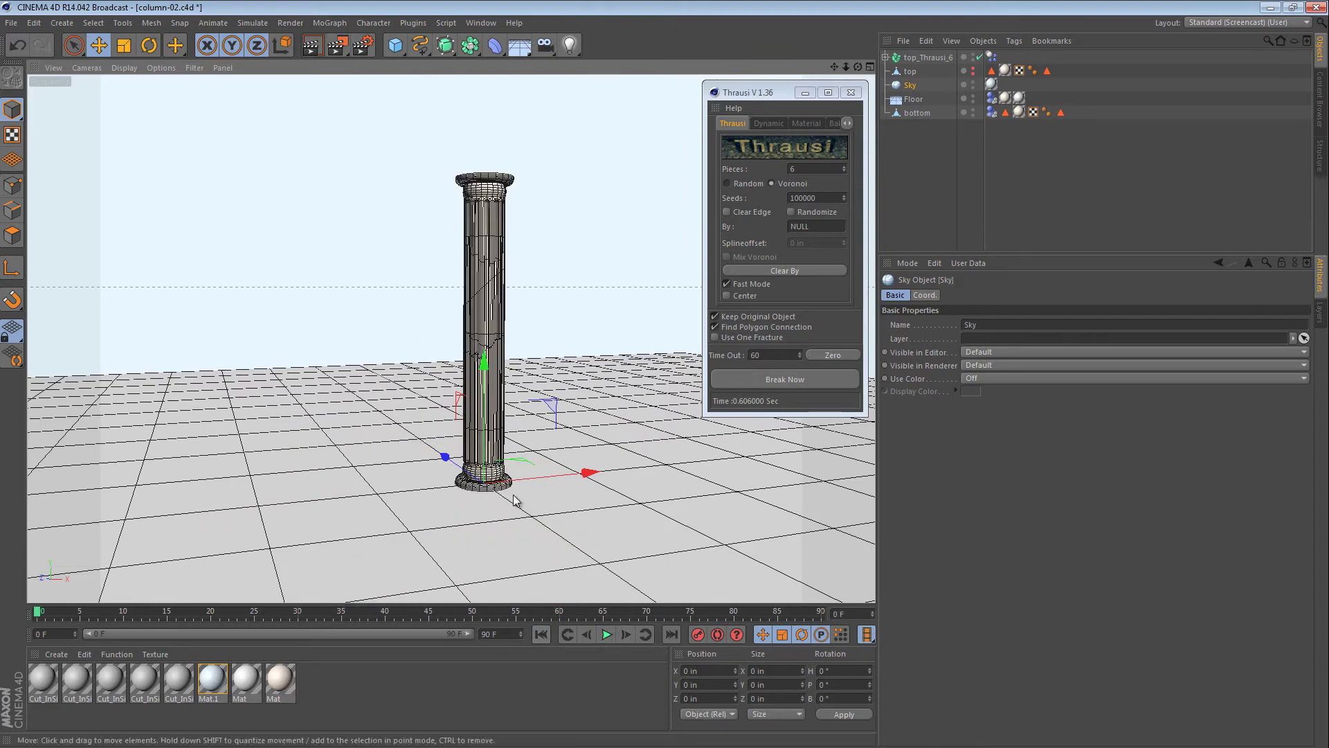
pyautogui.keyDown('alt'); pyautogui.moveTo(482, 356); pyautogui.dragTo(397, 371, button='middle'); pyautogui.keyUp('alt')
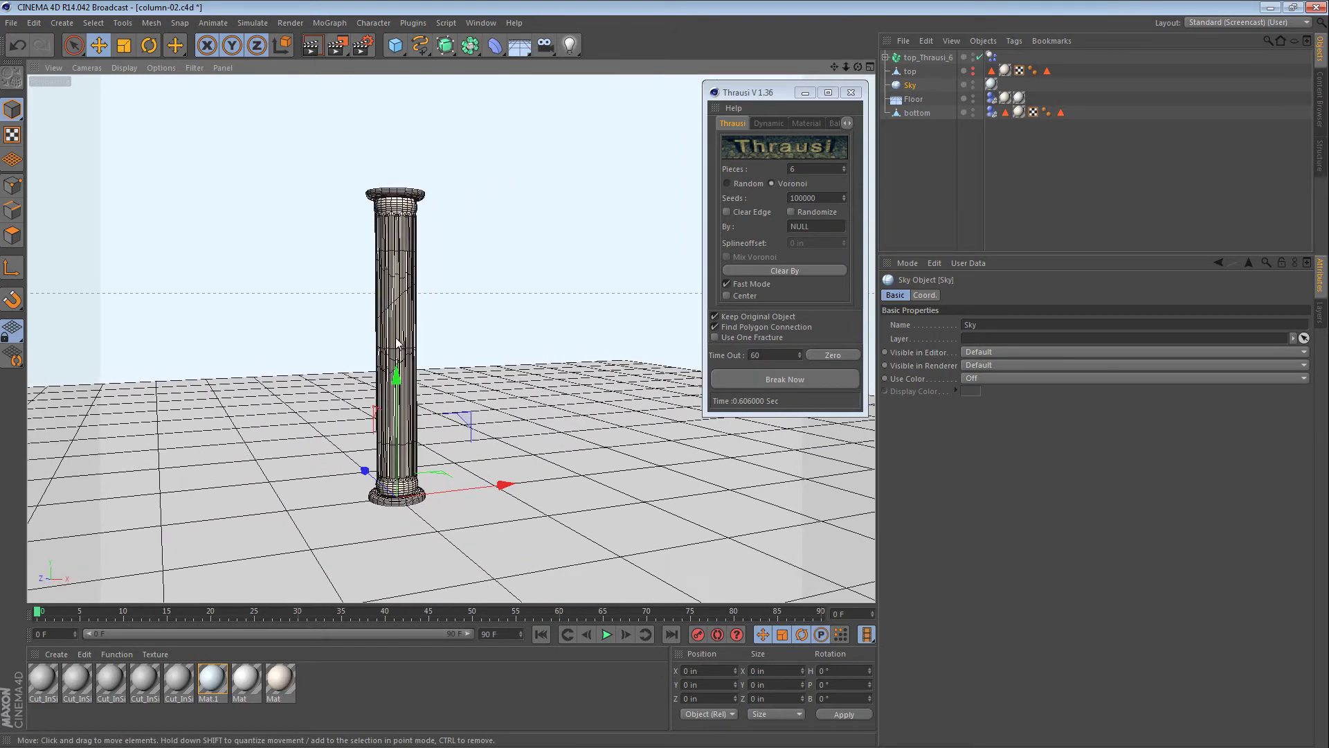
# Step: Add a Platonic solid and move it up beside the column
pyautogui.click(401, 44)
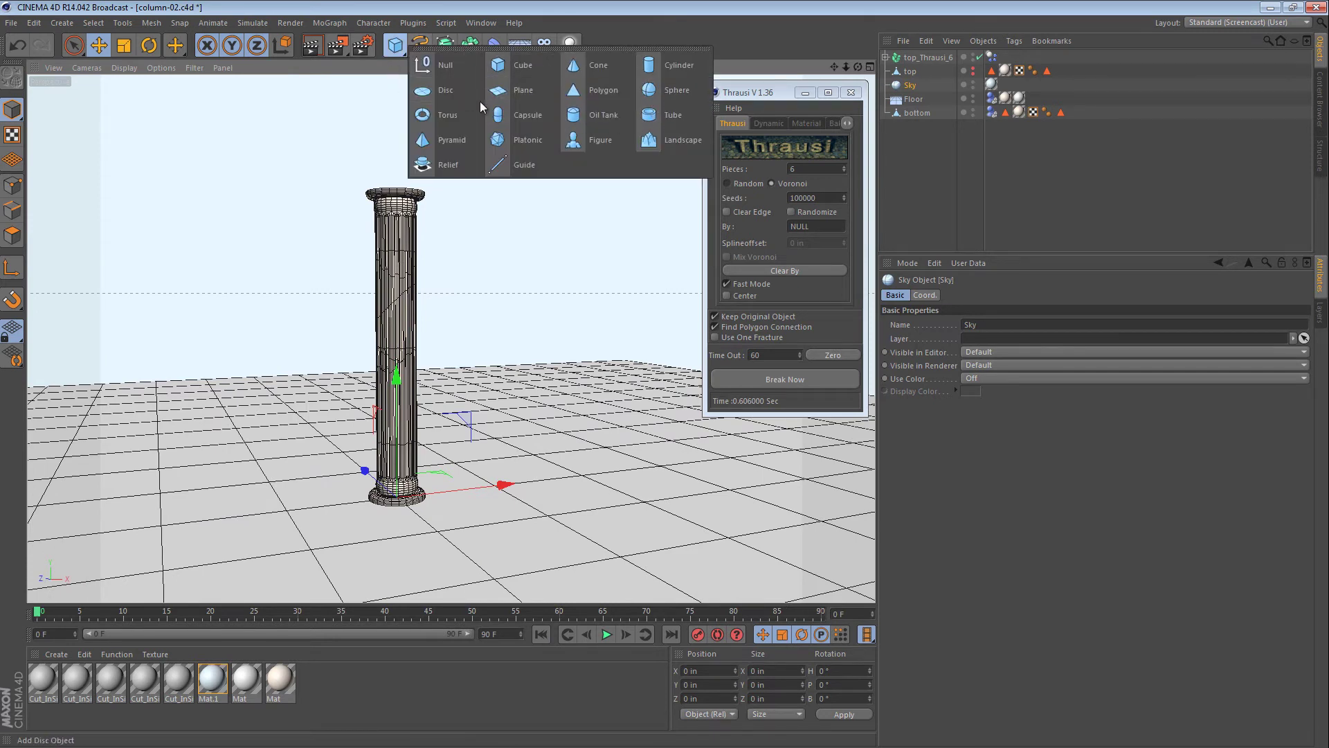
pyautogui.click(520, 140)
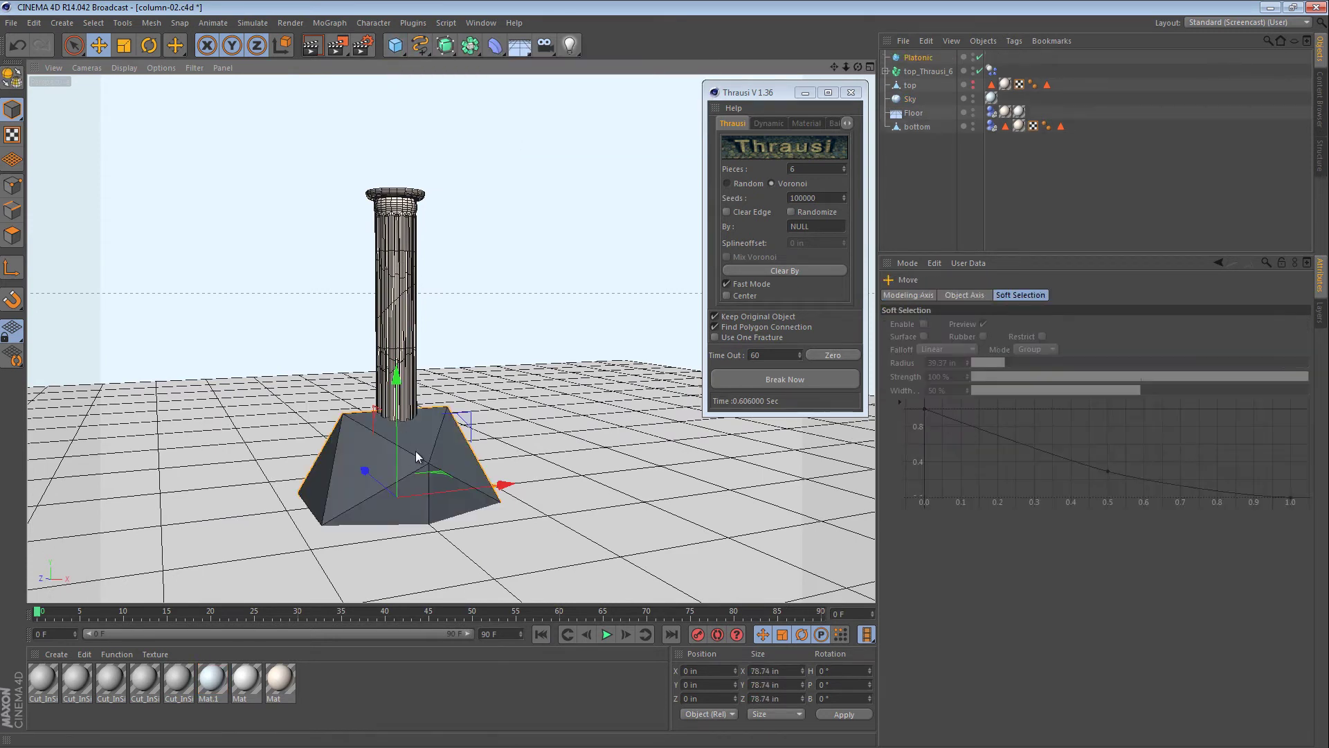
pyautogui.moveTo(429, 443); pyautogui.dragTo(504, 271)
# Step: Scale the Platonic to about 55.8 in and place it at X 116.073 in beside the column
pyautogui.press('t')
pyautogui.middleClick(495, 280)
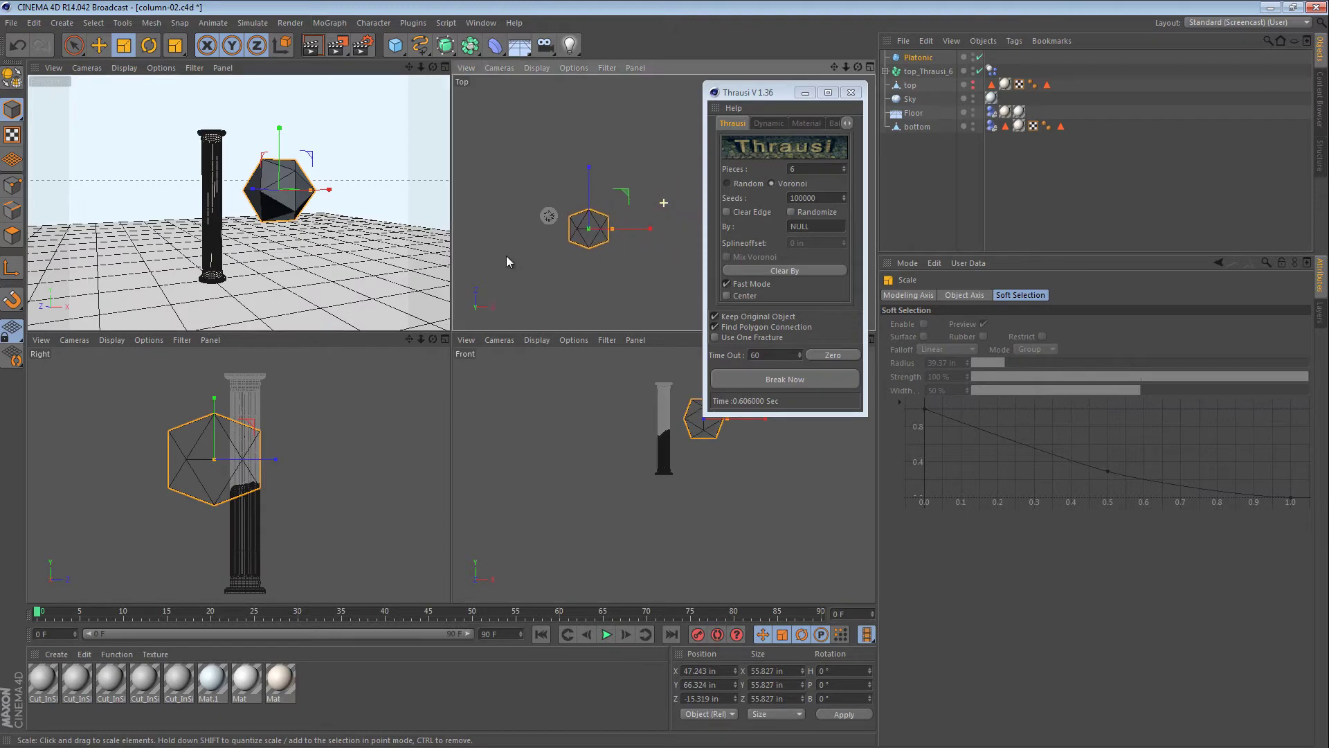
pyautogui.press('e')
pyautogui.moveTo(618, 277); pyautogui.dragTo(613, 241)
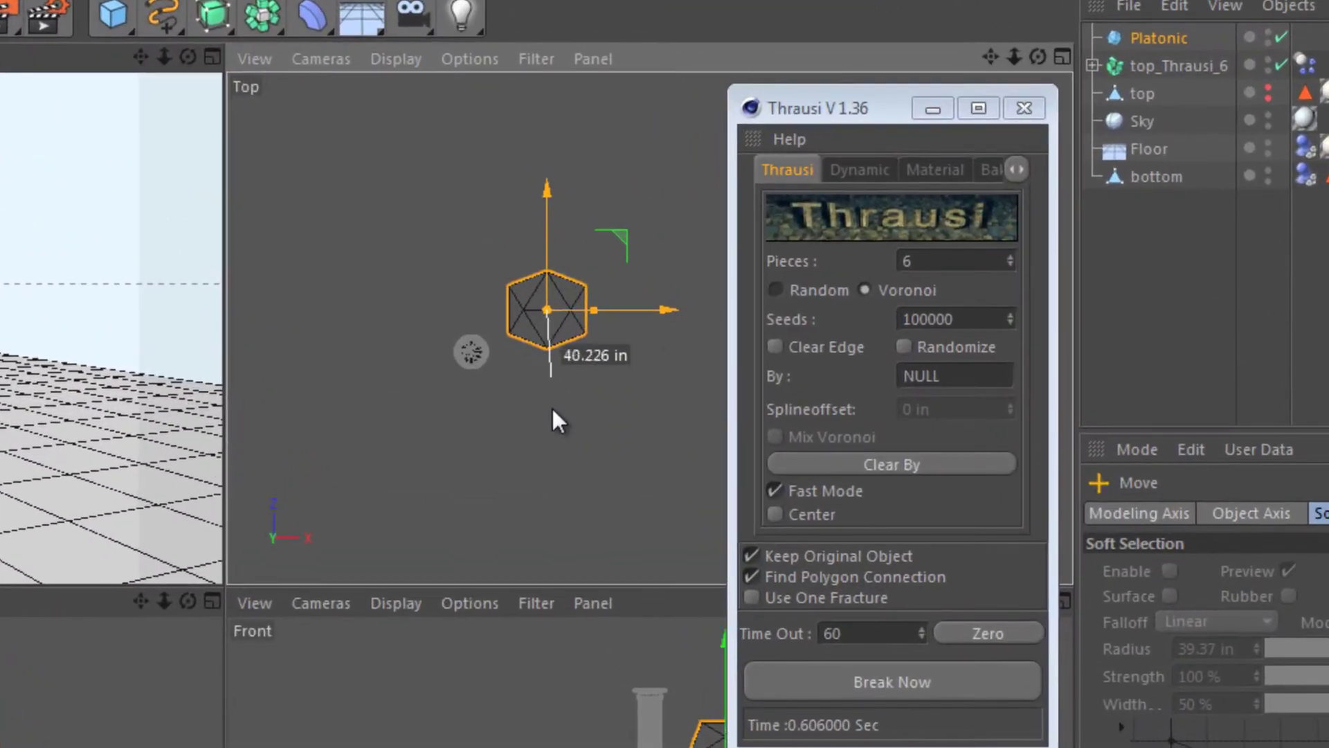
pyautogui.moveTo(547, 409); pyautogui.dragTo(690, 400)
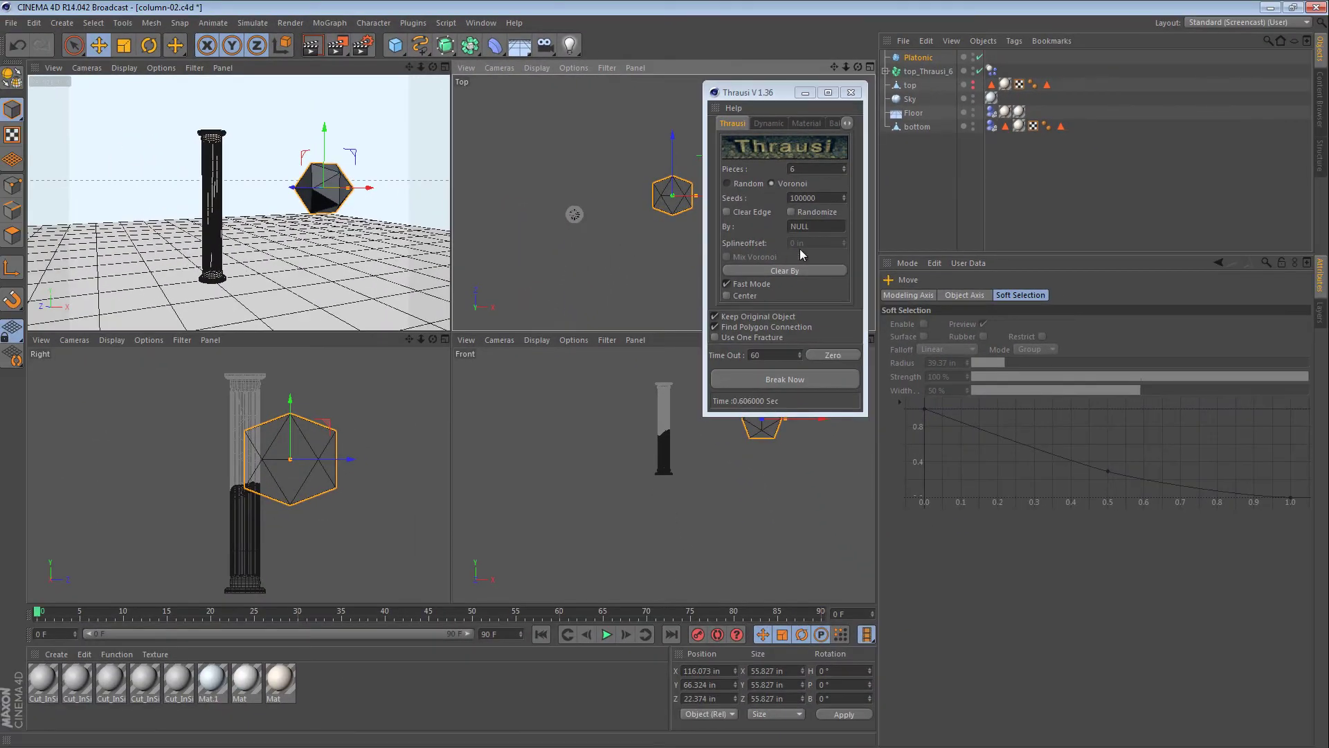
# Step: At frame 60, move the Platonic past the column to X -174.817, Z 28.11 and key its position
pyautogui.click(920, 59)
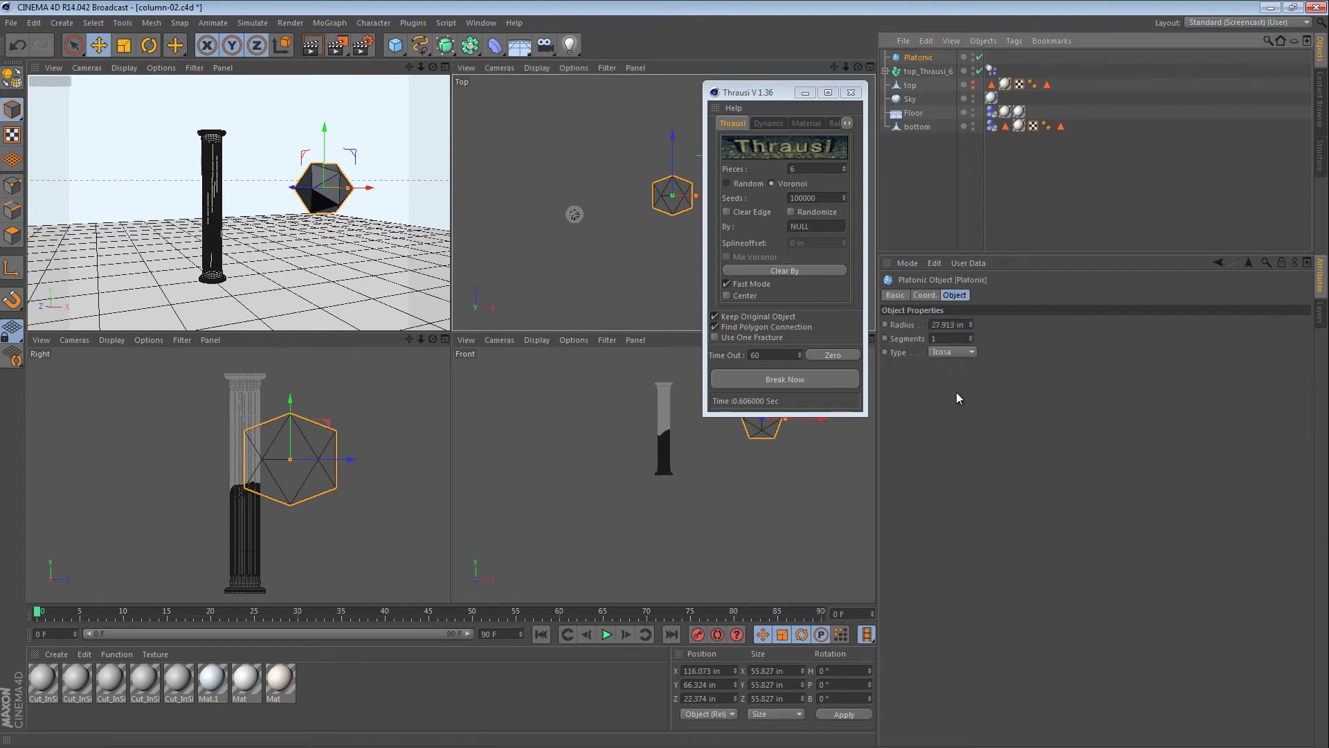
pyautogui.click(923, 296)
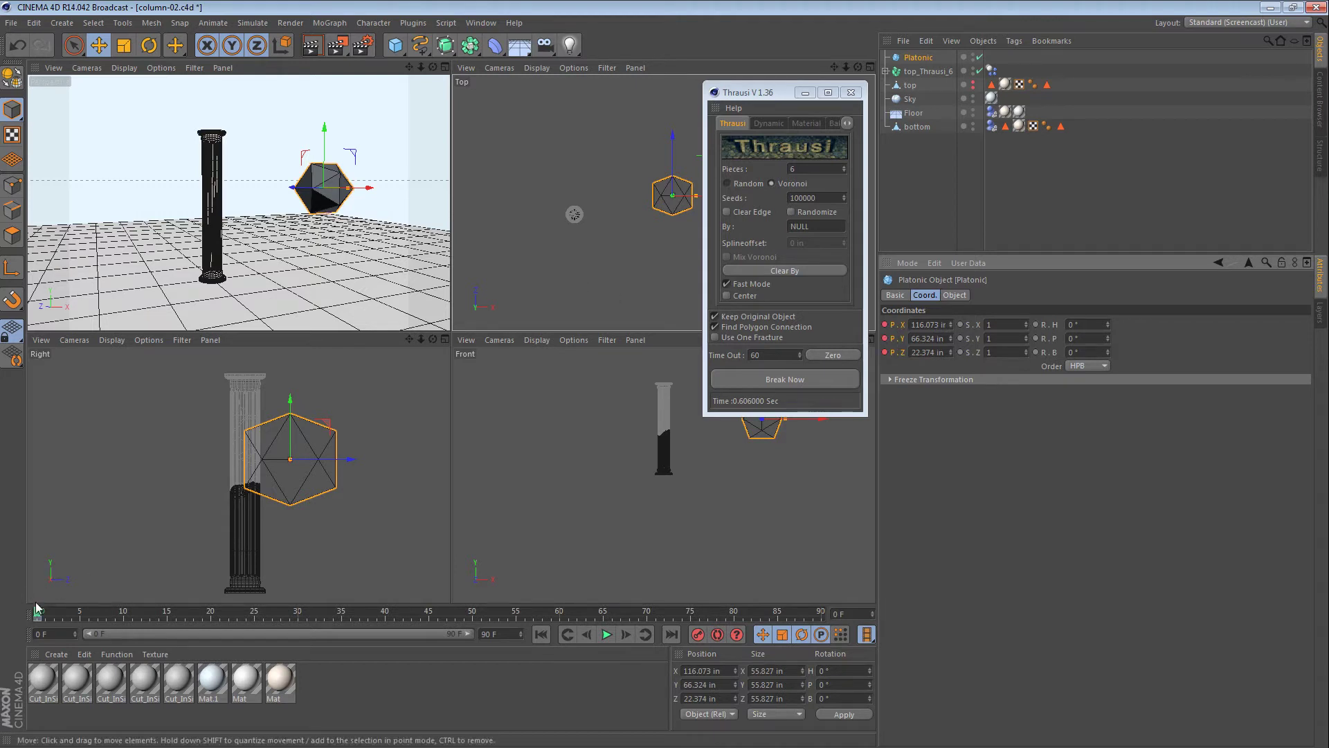
pyautogui.moveTo(38, 613); pyautogui.dragTo(562, 611)
pyautogui.moveTo(638, 236); pyautogui.dragTo(663, 408)
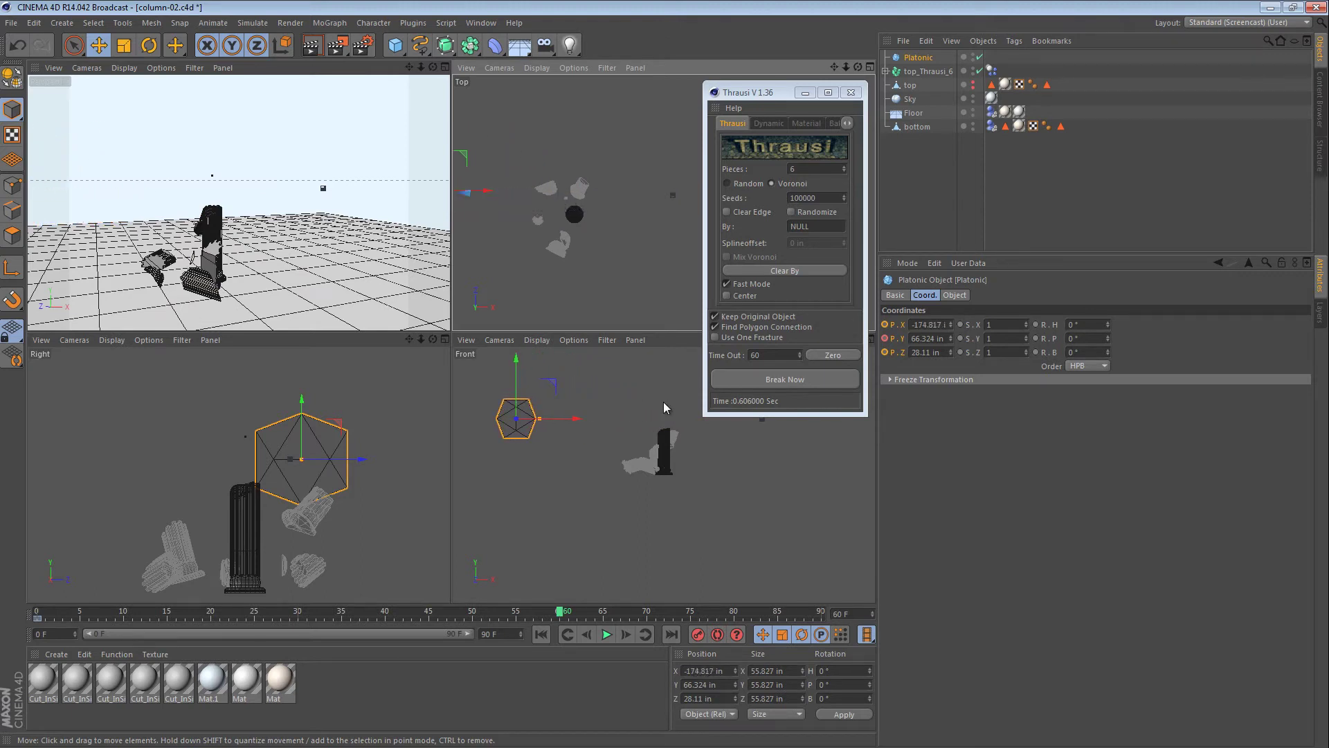
pyautogui.click(885, 338)
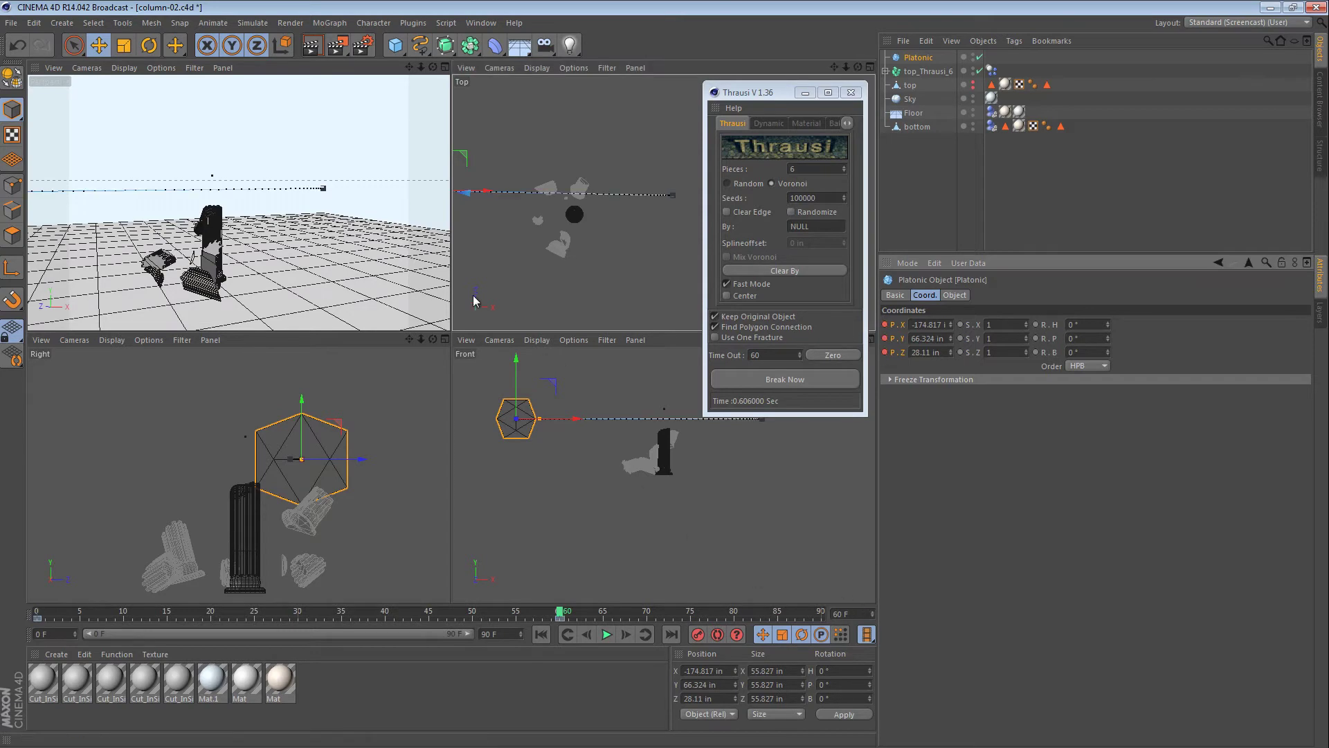
# Step: Maximize the perspective view and play the animation from frame 0 to watch the impact
pyautogui.middleClick(349, 304)
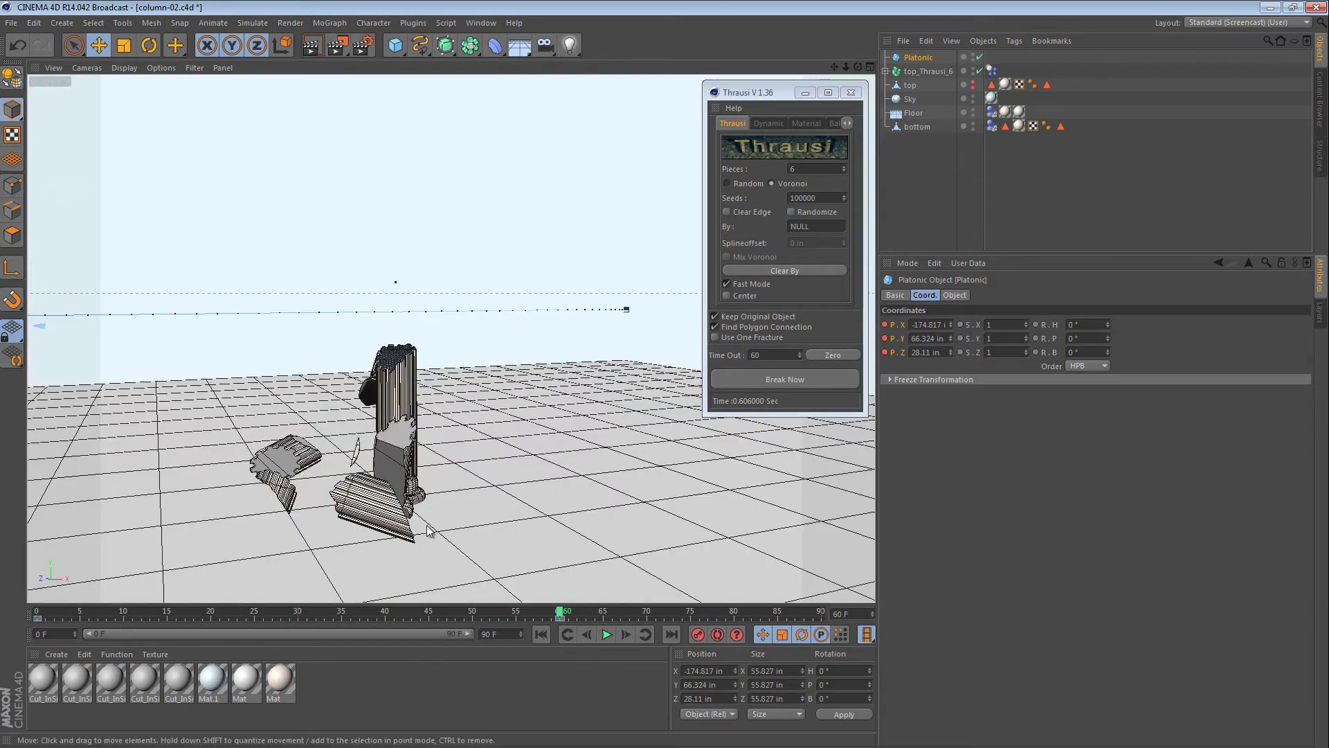
pyautogui.click(542, 635)
pyautogui.click(607, 636)
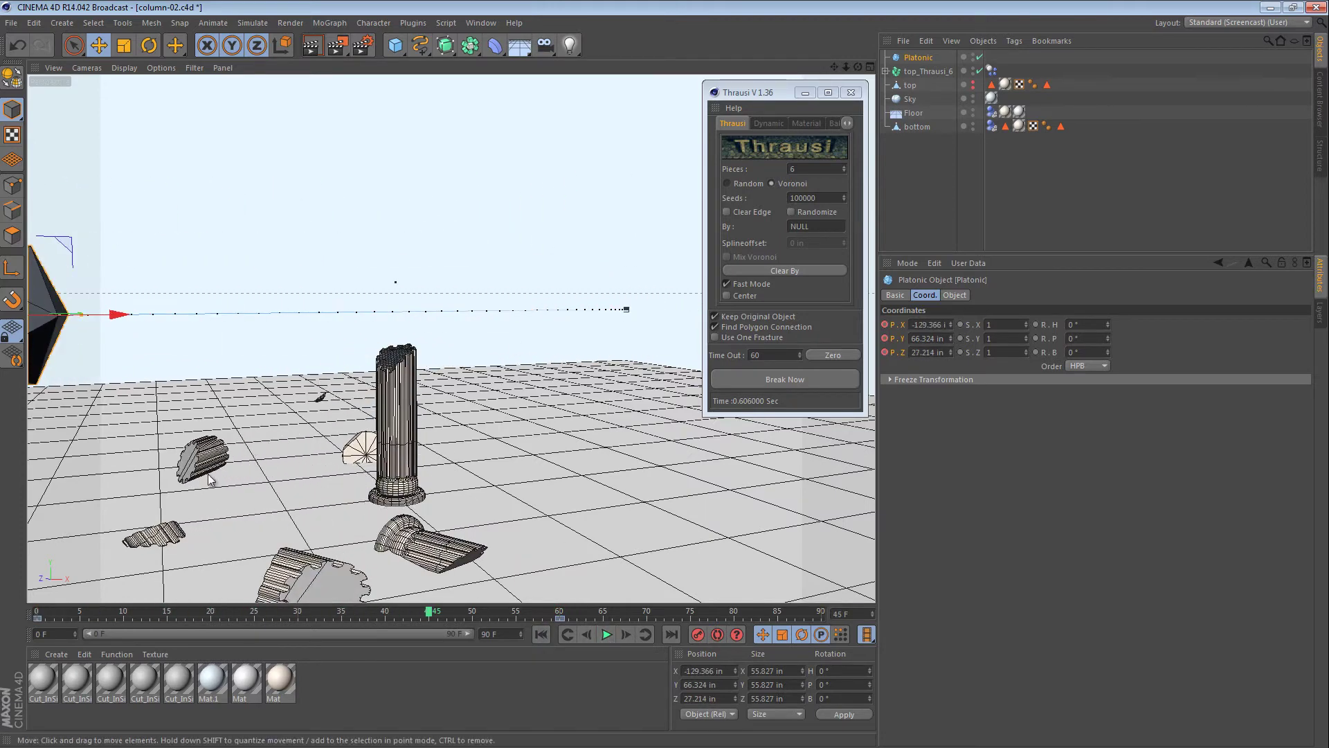
pyautogui.click(541, 634)
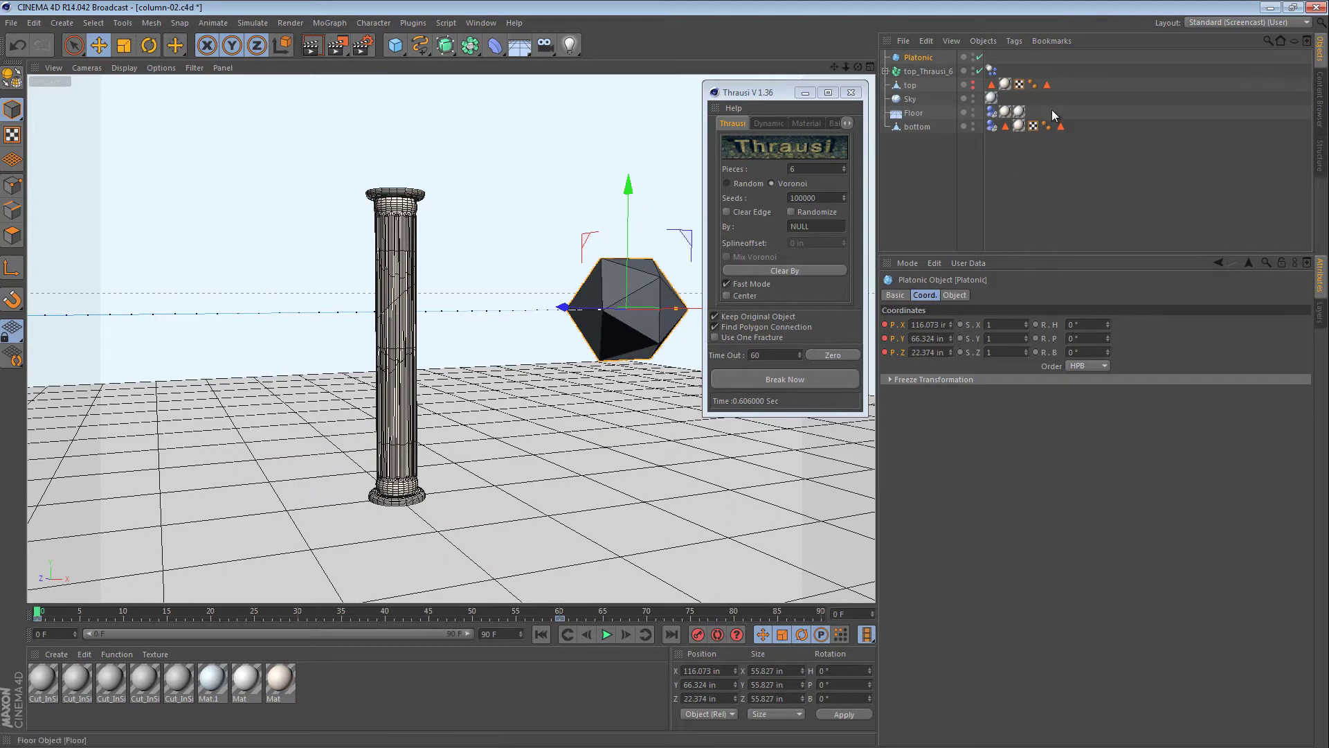
# Step: Set top_Thrausi_6's Dynamics Body trigger to On Collision and play to test it
pyautogui.click(927, 70)
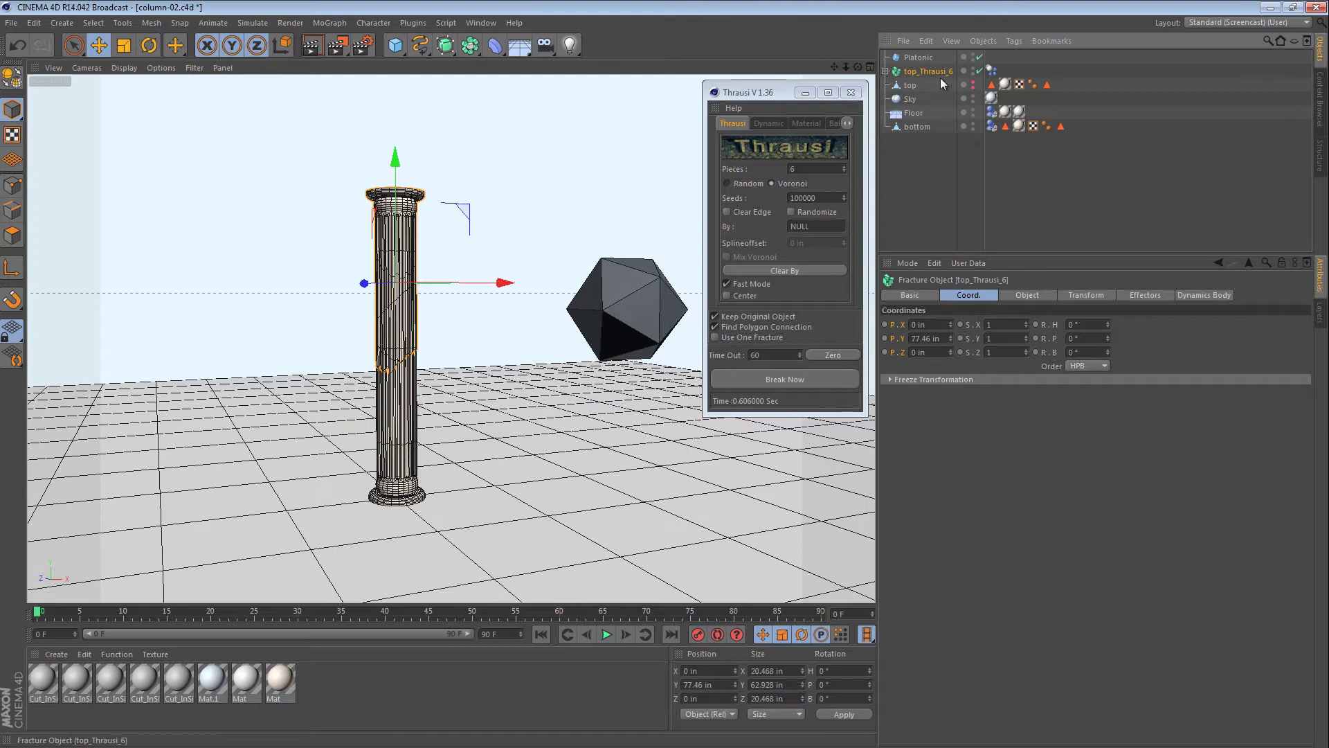
pyautogui.click(994, 71)
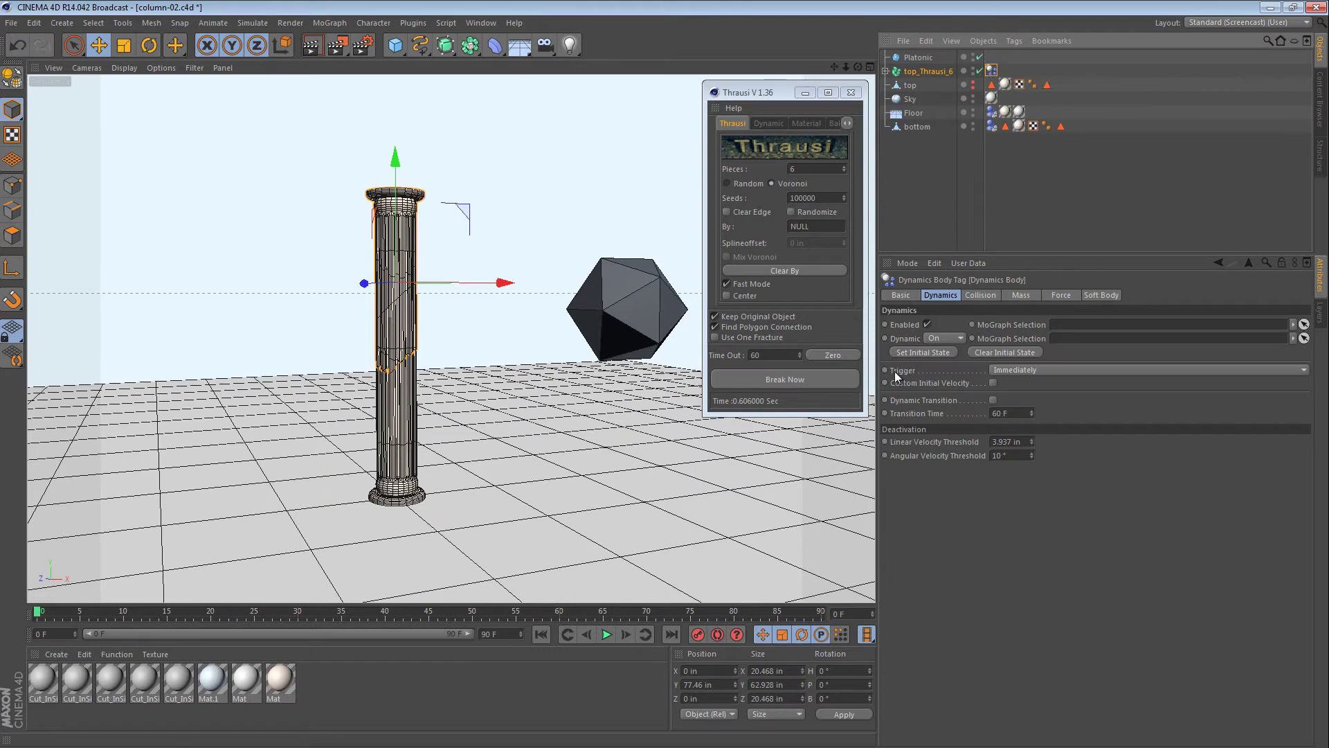
pyautogui.click(1081, 372)
pyautogui.click(1047, 409)
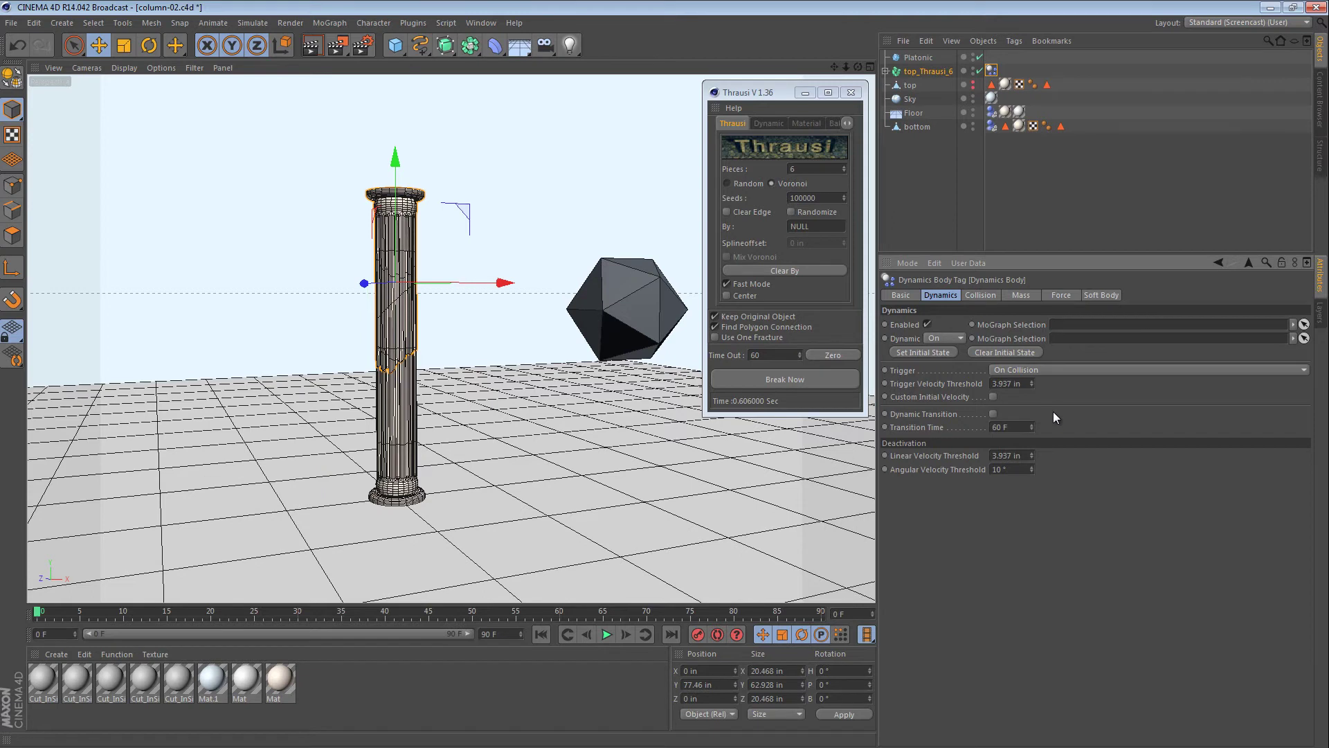
pyautogui.click(606, 634)
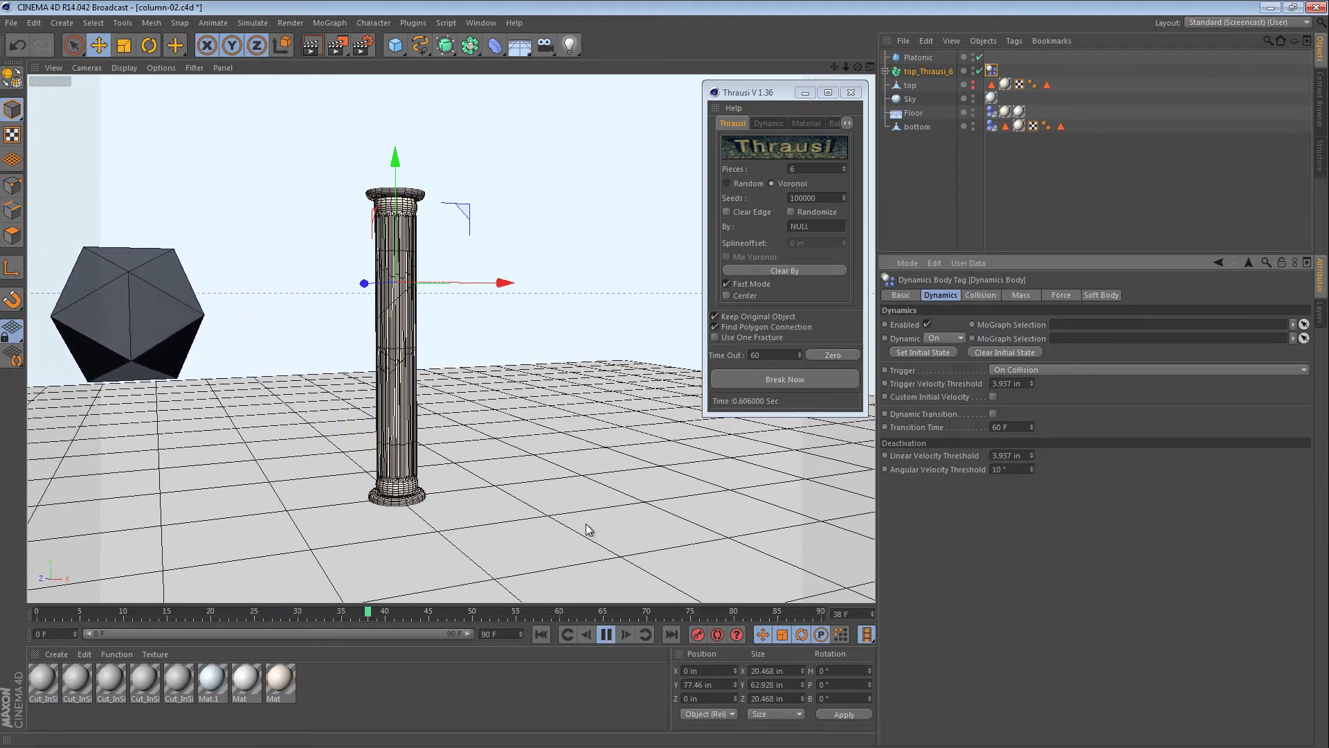
# Step: Stop and rewind playback, then copy bottom's Dynamics Body tag onto the Platonic
pyautogui.click(606, 634)
pyautogui.click(540, 634)
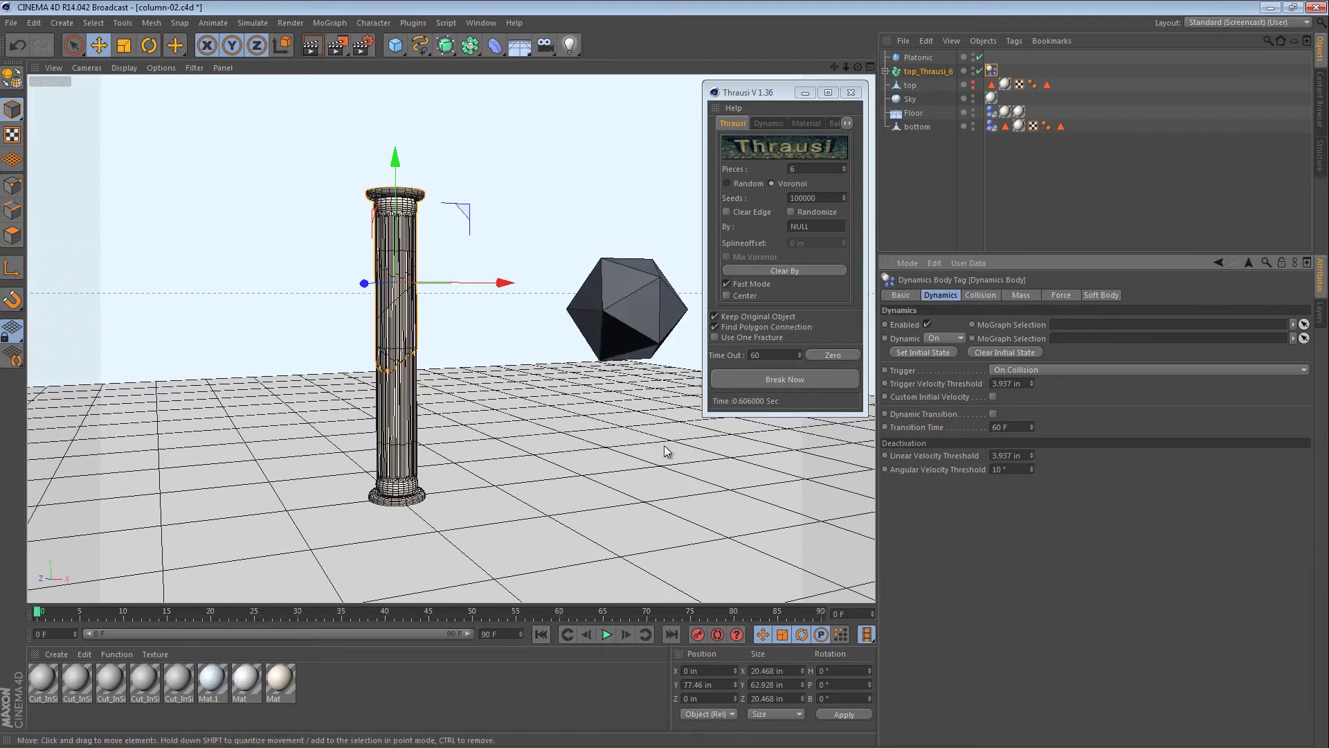
pyautogui.click(619, 295)
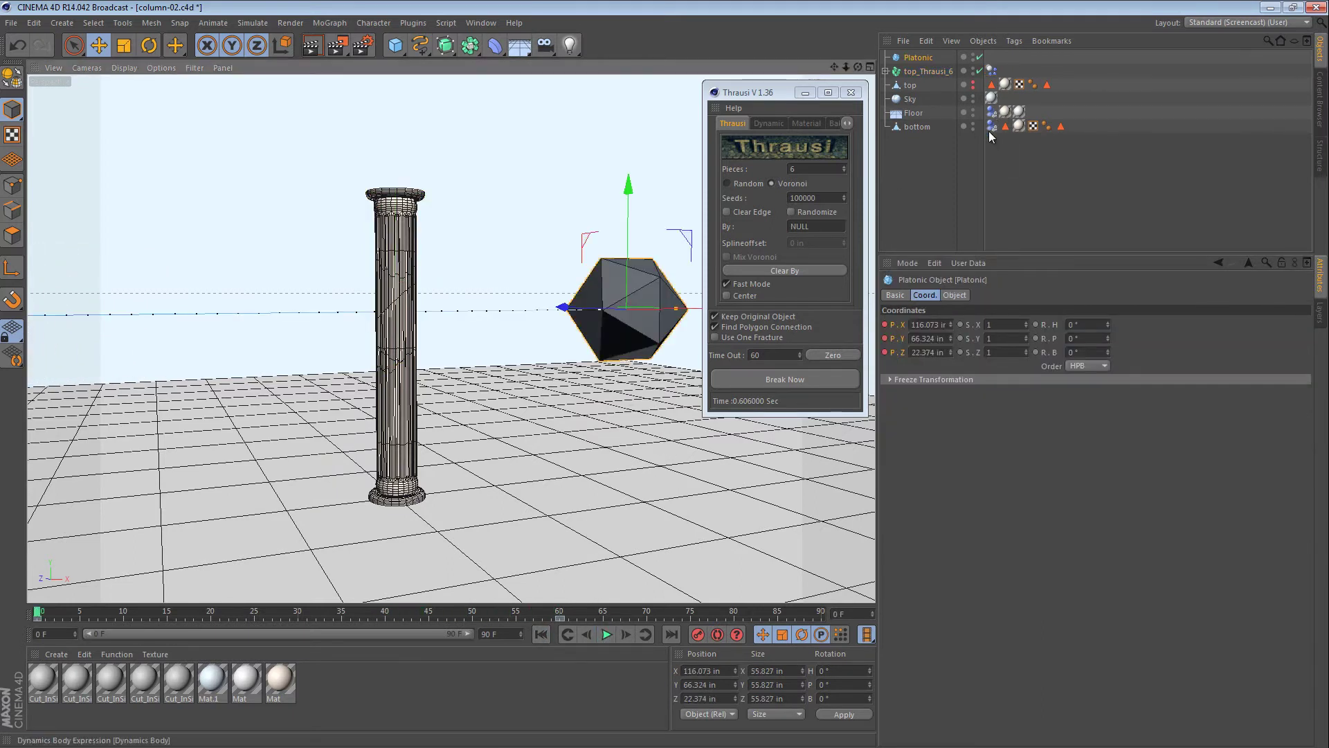
pyautogui.click(1017, 162)
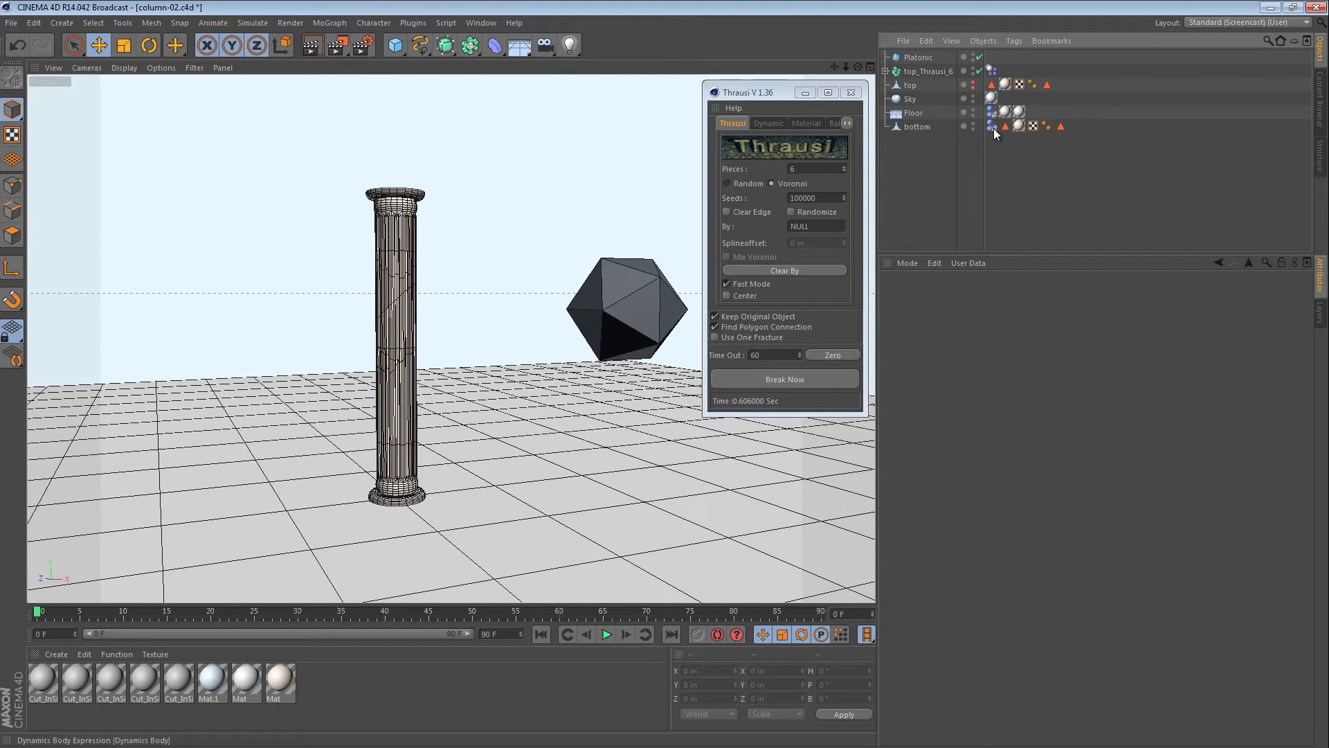
pyautogui.keyDown('ctrl'); pyautogui.moveTo(993, 127); pyautogui.dragTo(1003, 57); pyautogui.keyUp('ctrl')
# Step: Make the Platonic an editable polygon object
pyautogui.click(894, 58)
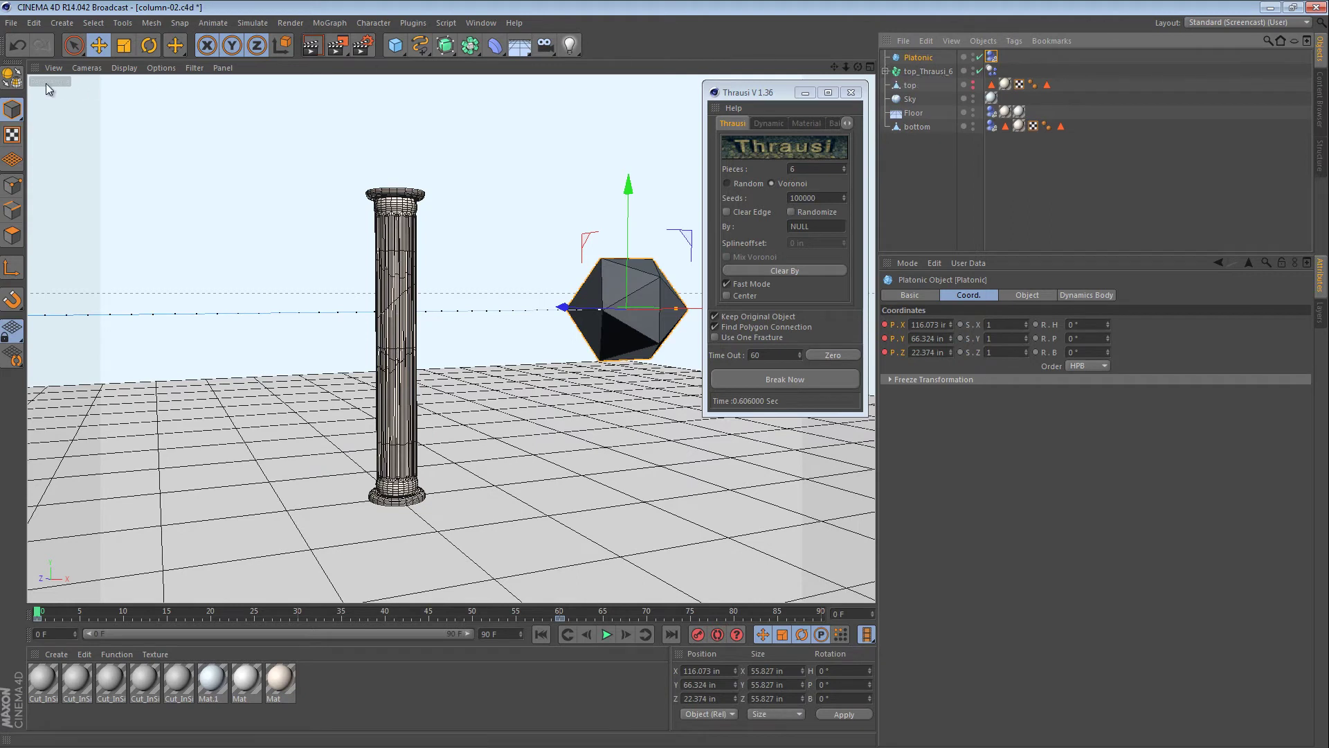
pyautogui.click(13, 77)
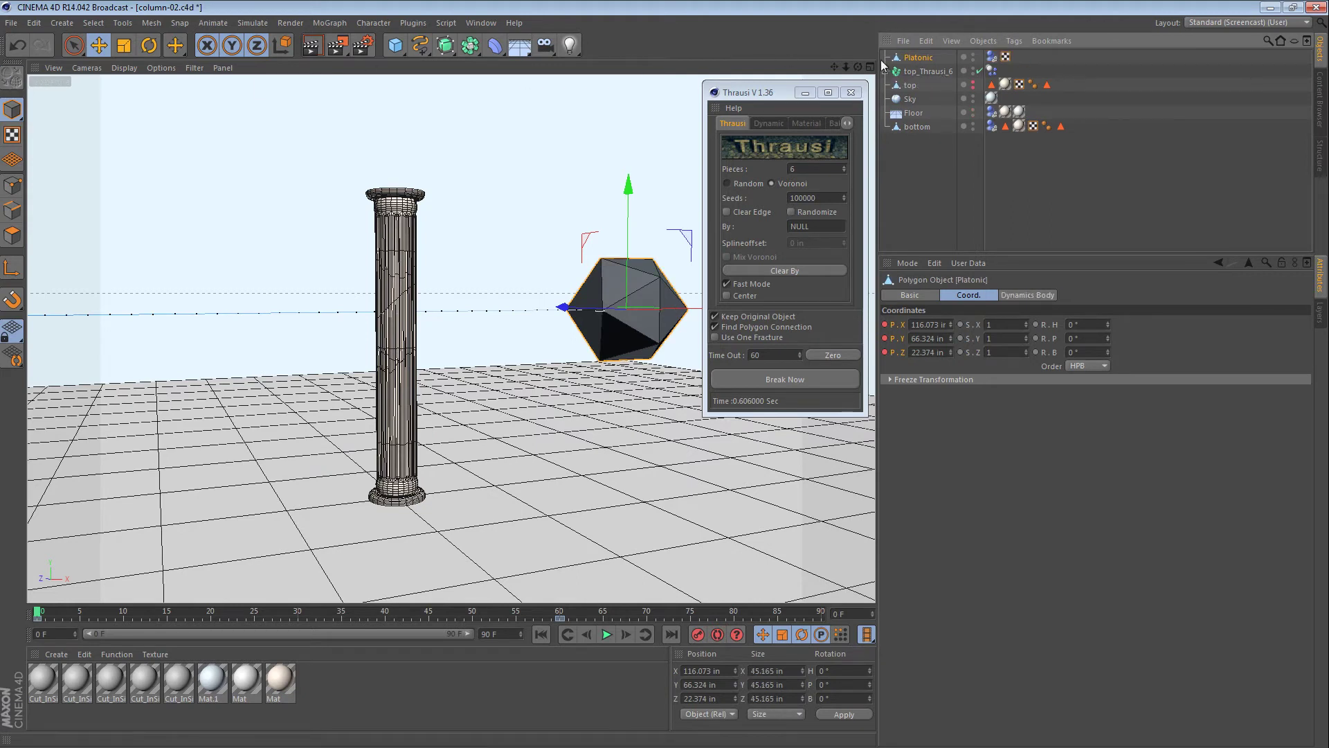
pyautogui.click(941, 160)
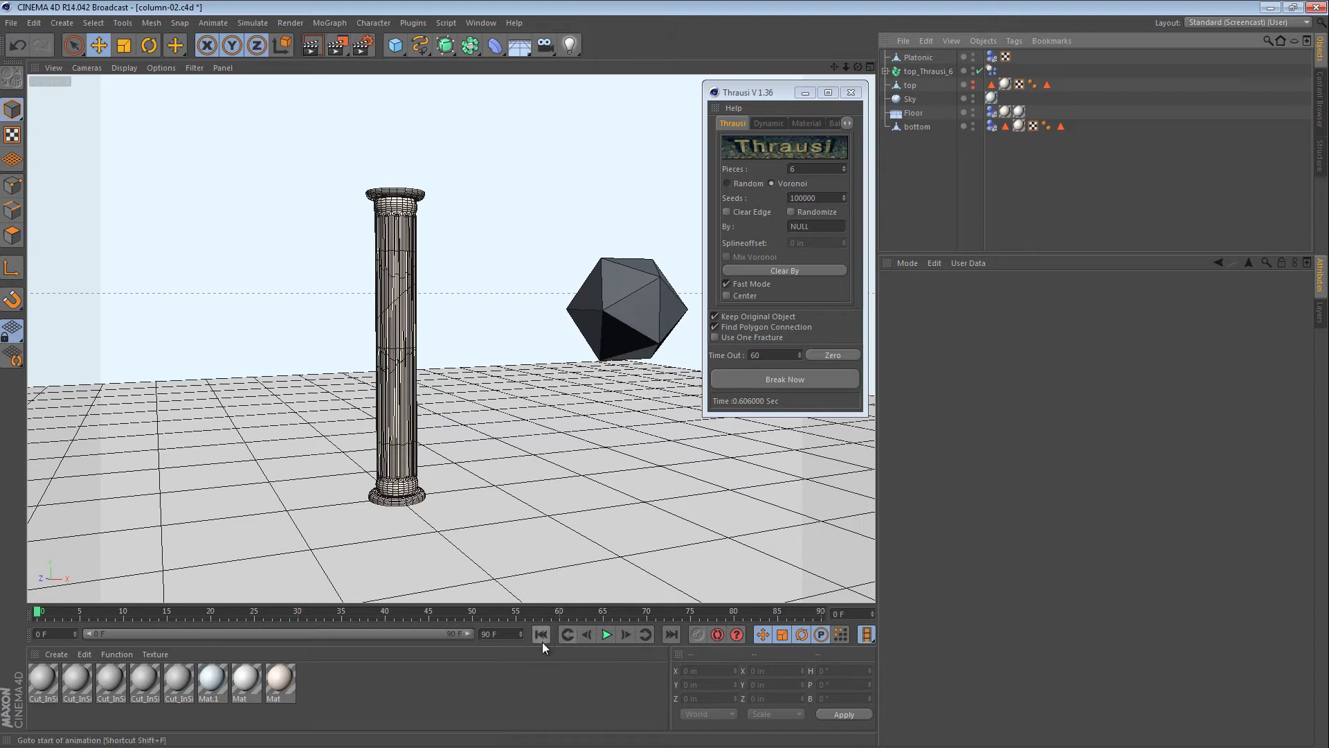
pyautogui.click(606, 634)
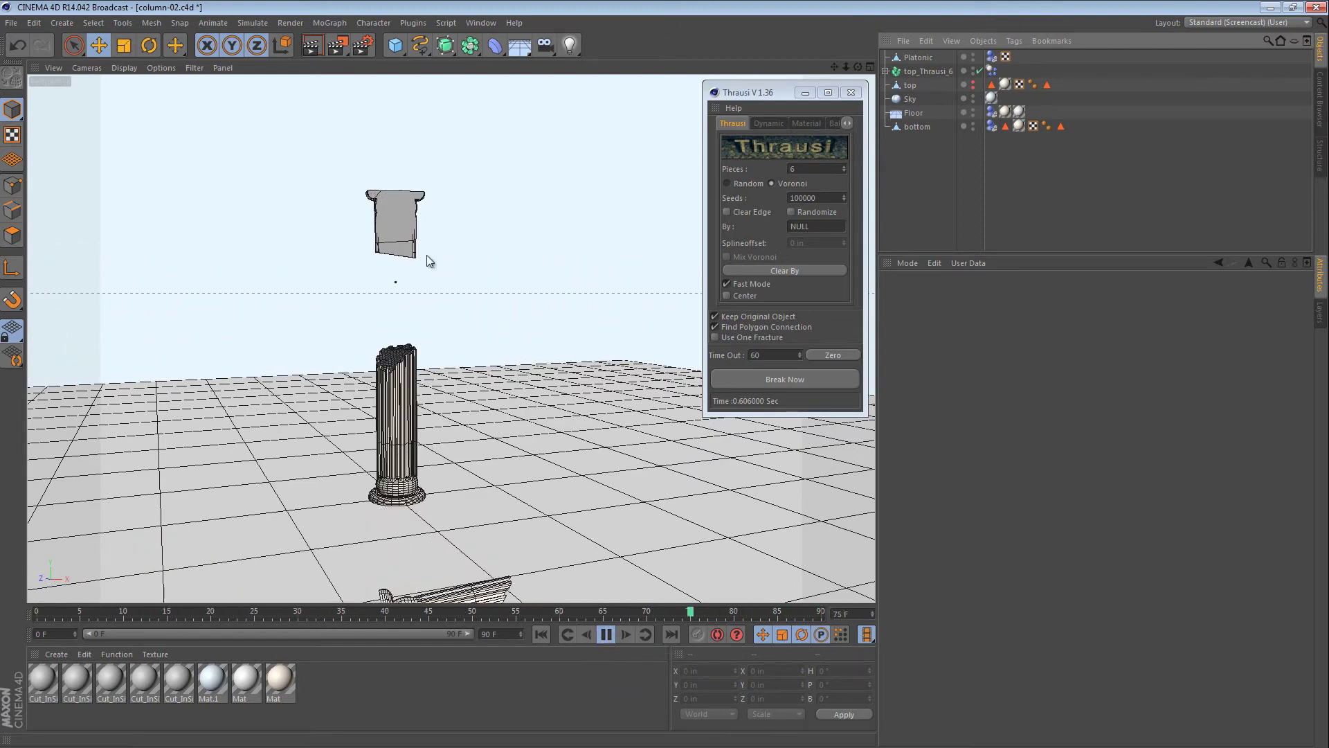
pyautogui.click(606, 634)
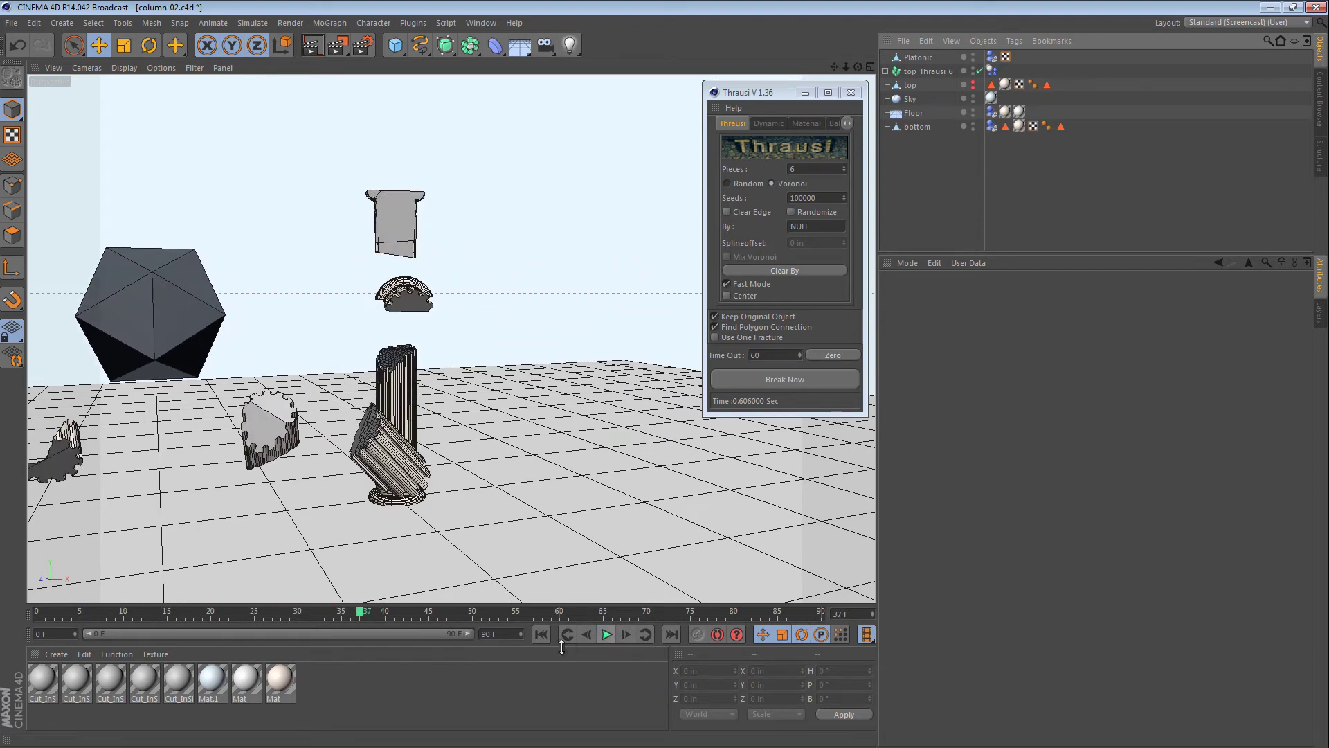
pyautogui.click(540, 634)
pyautogui.click(627, 271)
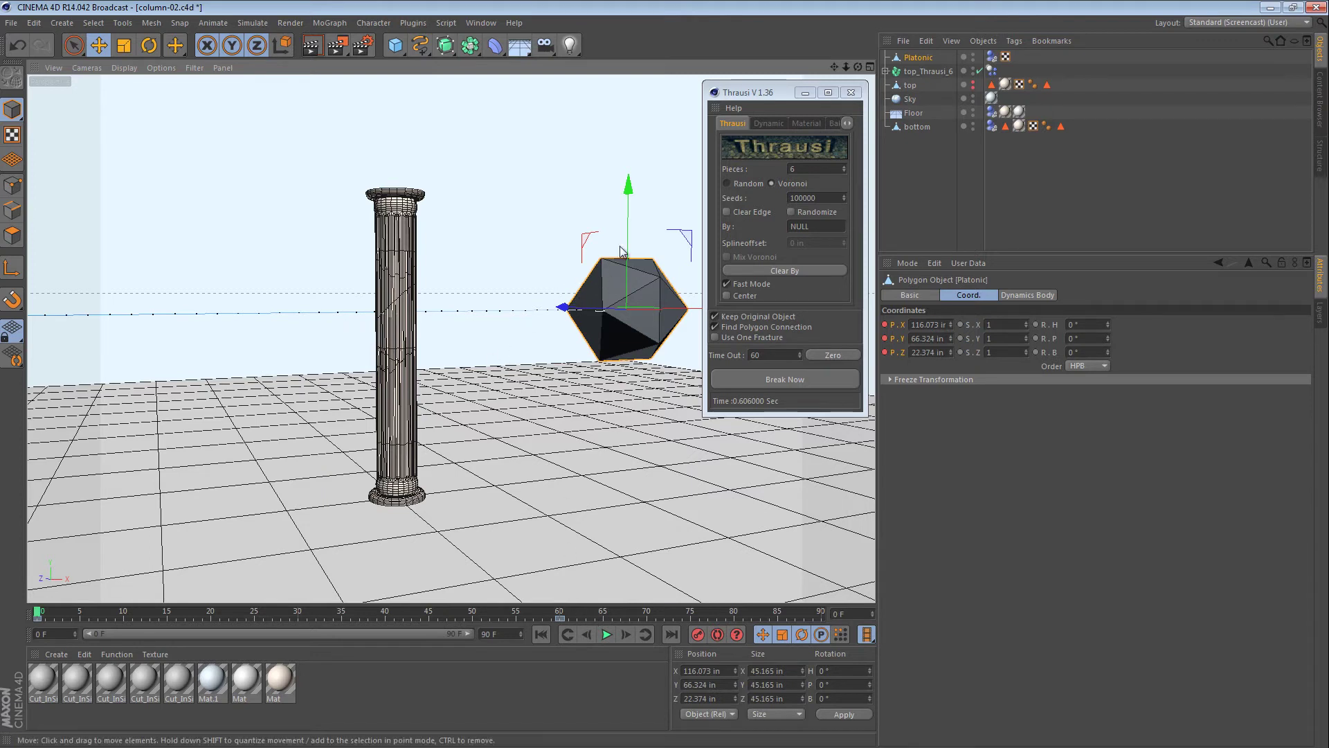
# Step: Scale the Platonic boulder up to about 143% size
pyautogui.press('t')
pyautogui.moveTo(620, 272); pyautogui.dragTo(641, 387)
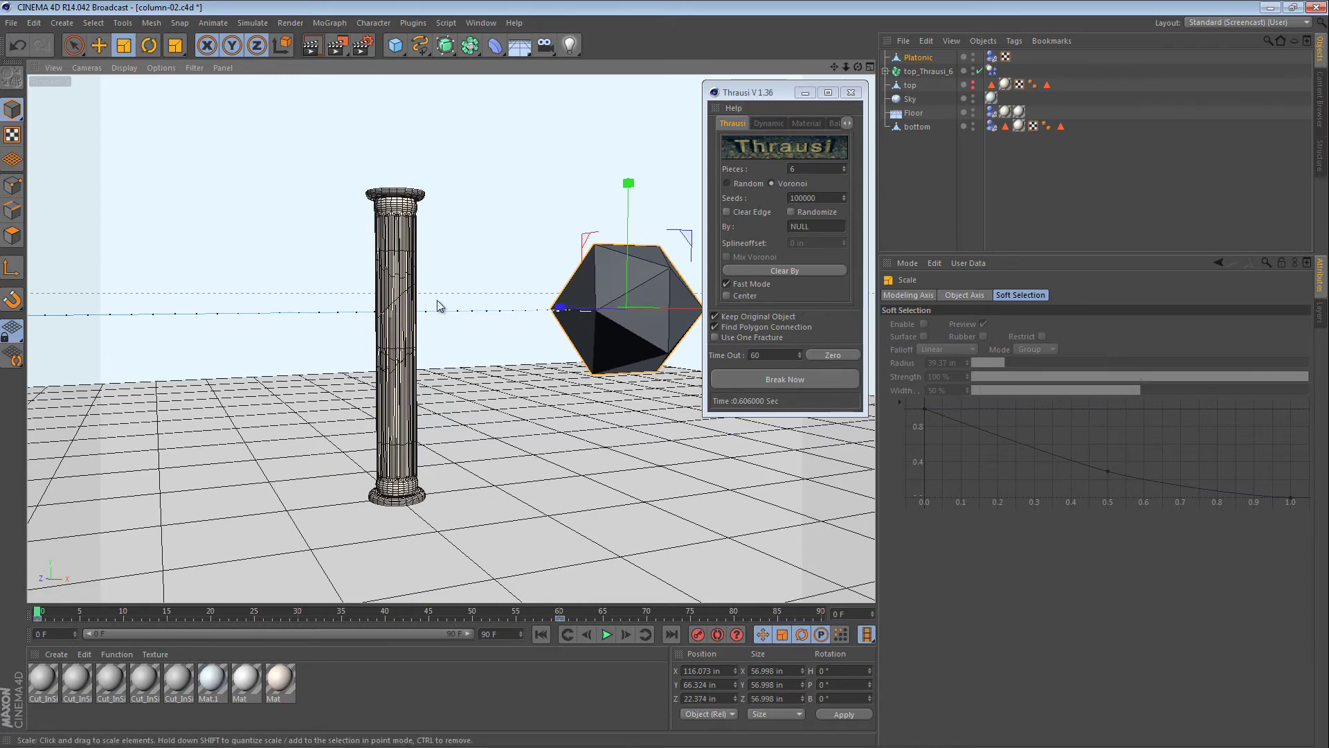
pyautogui.moveTo(774, 99); pyautogui.dragTo(967, 316)
# Step: At frame 39, raise the boulder's path end up and right, then play back to check
pyautogui.click(525, 613)
pyautogui.moveTo(505, 616); pyautogui.dragTo(379, 613)
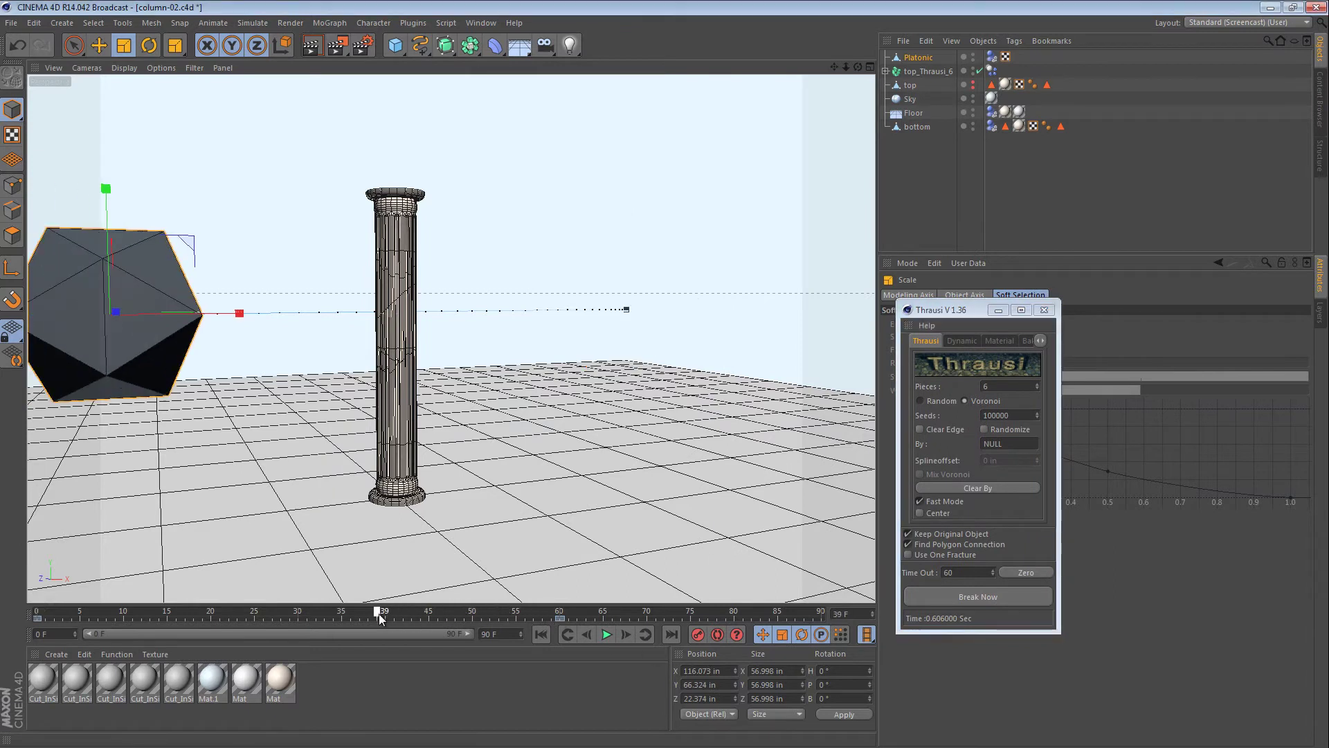
pyautogui.moveTo(625, 310); pyautogui.dragTo(650, 236)
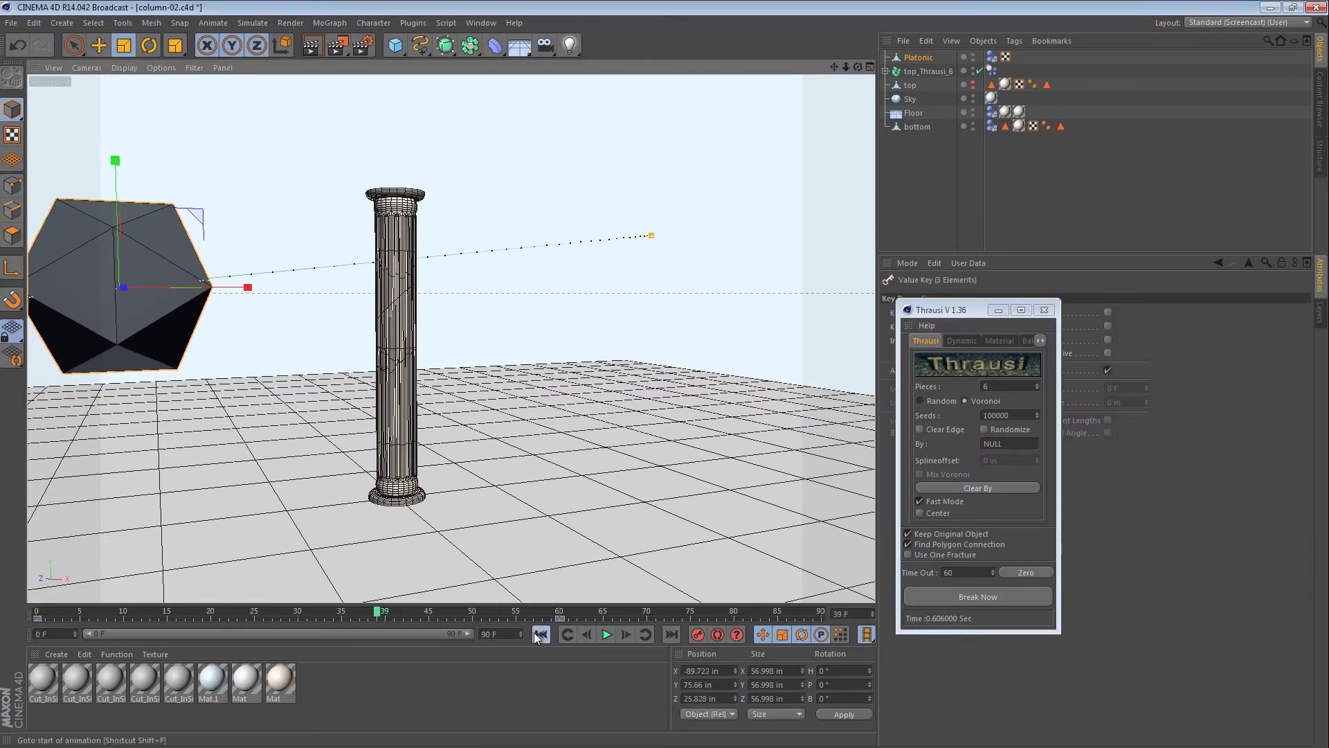
pyautogui.click(606, 634)
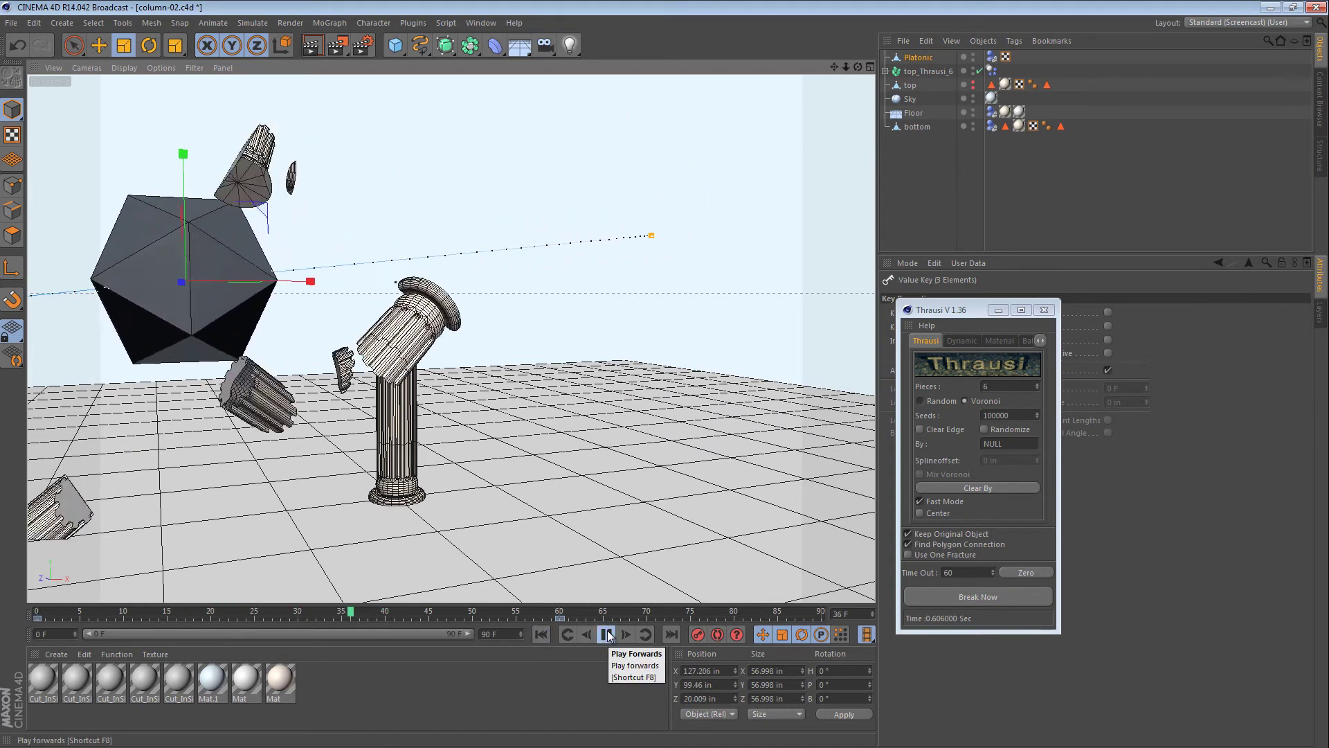
pyautogui.click(607, 634)
pyautogui.click(542, 634)
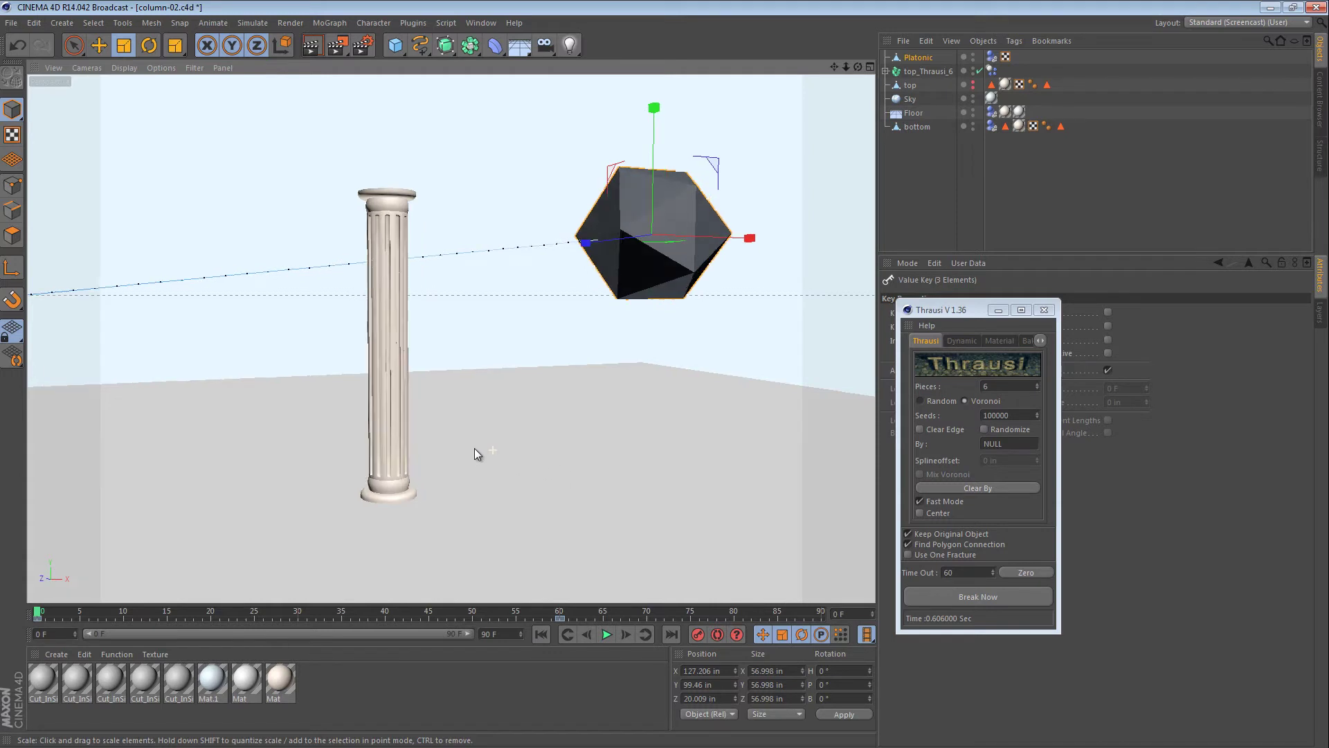
# Step: Switch the viewport to Gouraud Shading and copy a Phong tag onto the Platonic
pyautogui.click(459, 299)
pyautogui.moveTo(455, 382)
pyautogui.keyDown('alt'); pyautogui.mouseDown(button='middle')
pyautogui.moveTo(703, 380)
pyautogui.moveTo(477, 374)
pyautogui.mouseUp(button='middle'); pyautogui.keyUp('alt')
pyautogui.click(674, 230)
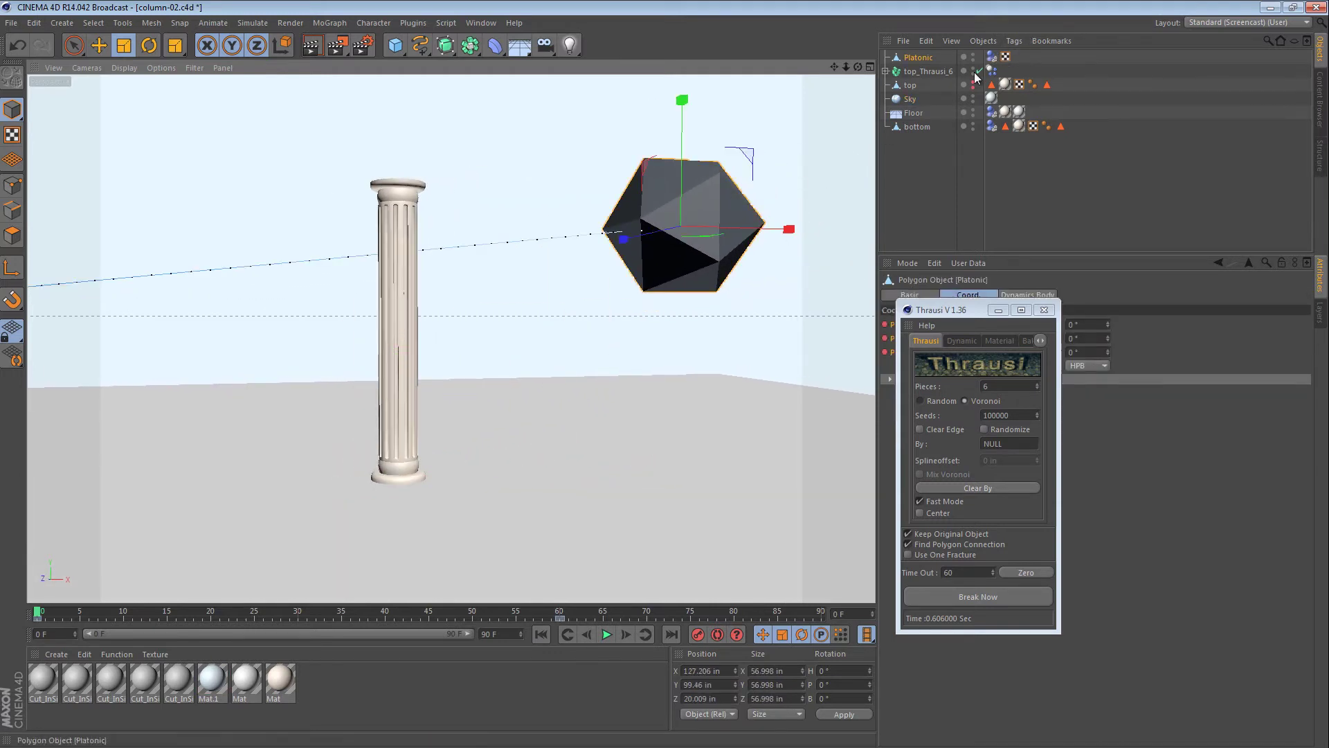
pyautogui.keyDown('ctrl'); pyautogui.moveTo(1033, 56); pyautogui.dragTo(1031, 57); pyautogui.keyUp('ctrl')
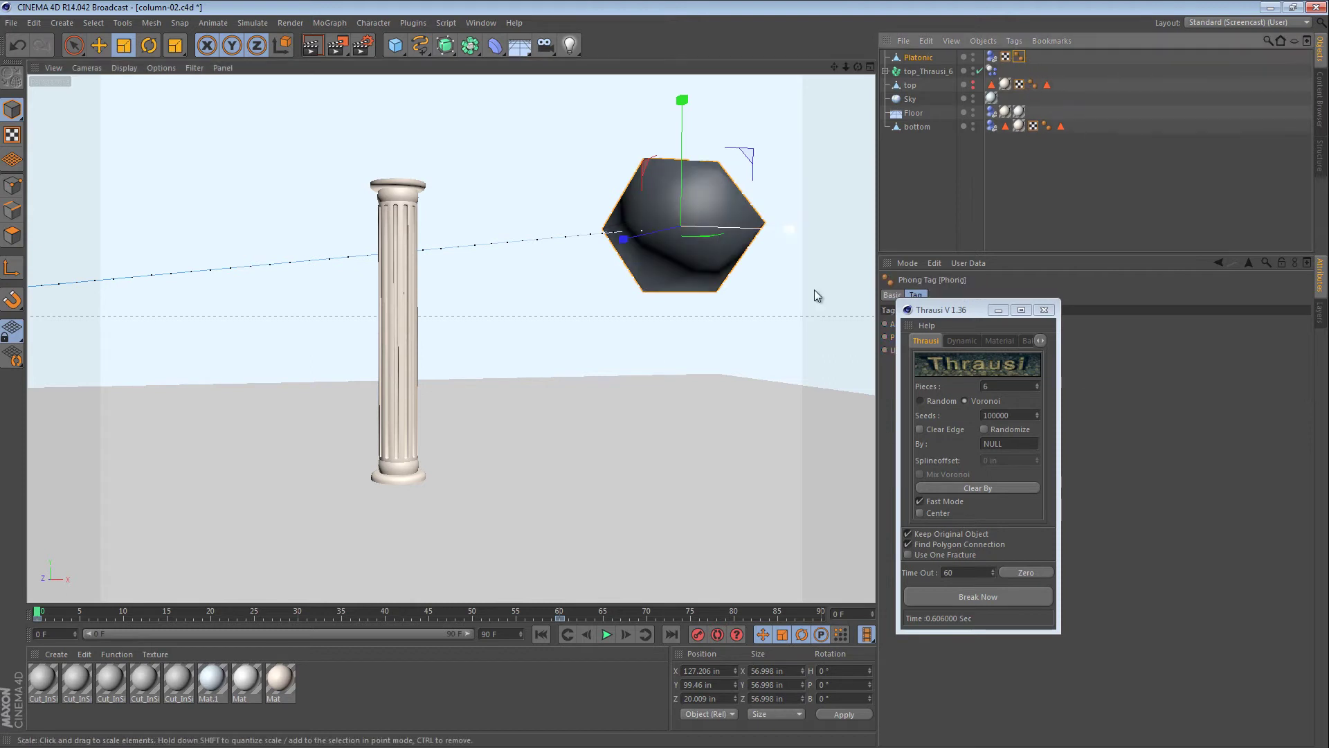
pyautogui.click(956, 181)
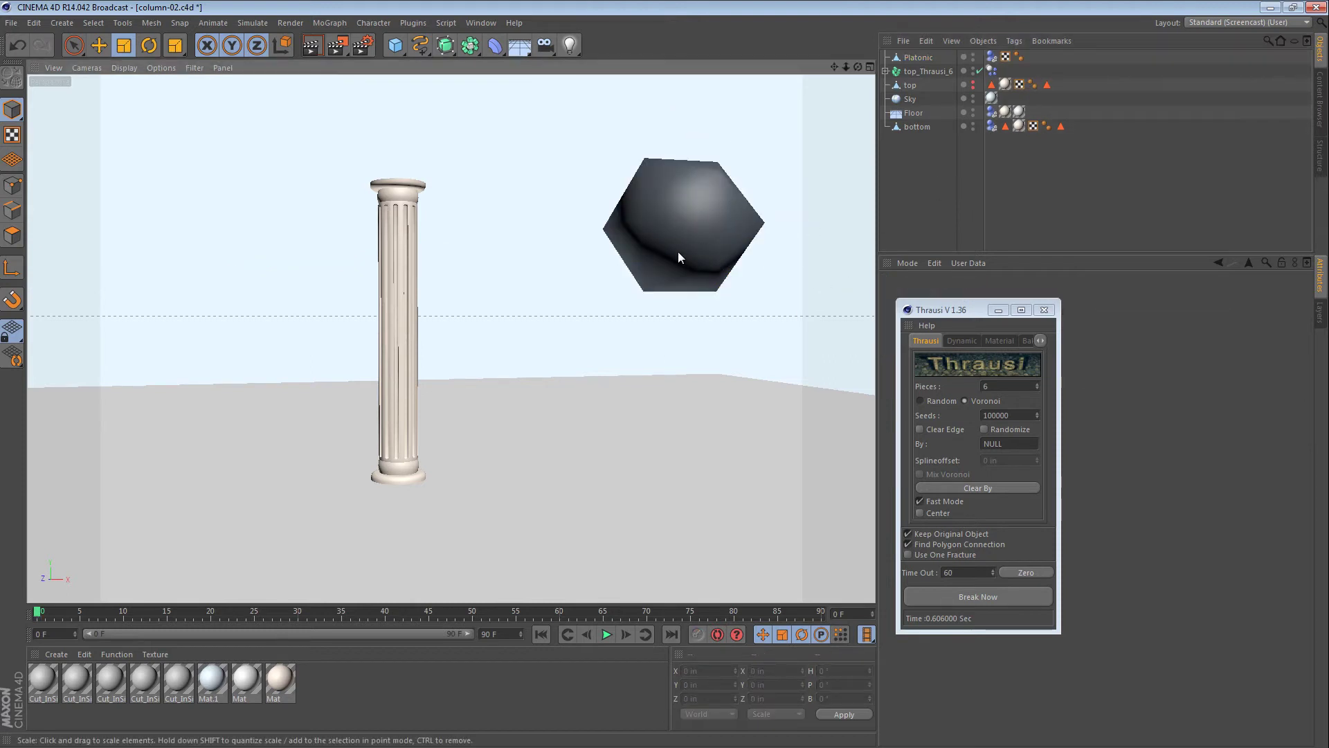
# Step: Play the shaded simulation to watch the boulder knock off the column top, then rewind
pyautogui.keyDown('alt'); pyautogui.moveTo(679, 252); pyautogui.dragTo(659, 244); pyautogui.keyUp('alt')
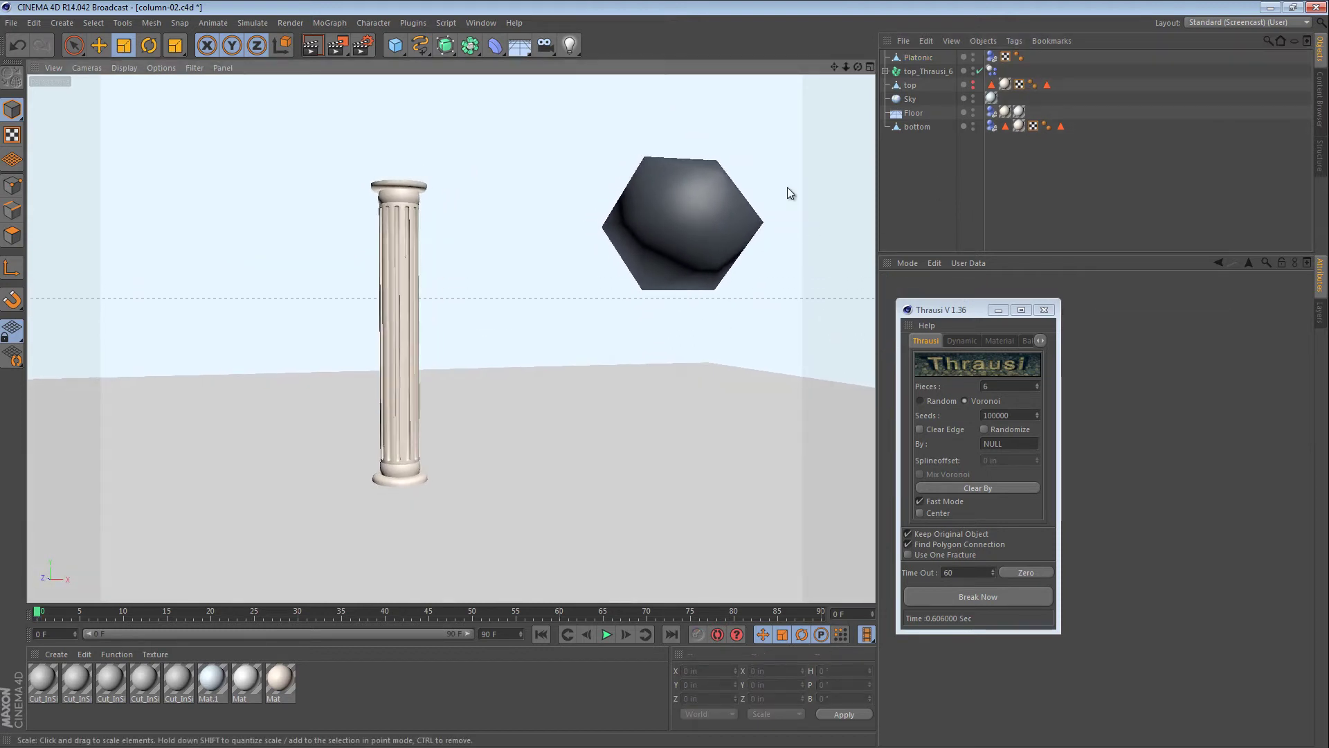
pyautogui.click(607, 634)
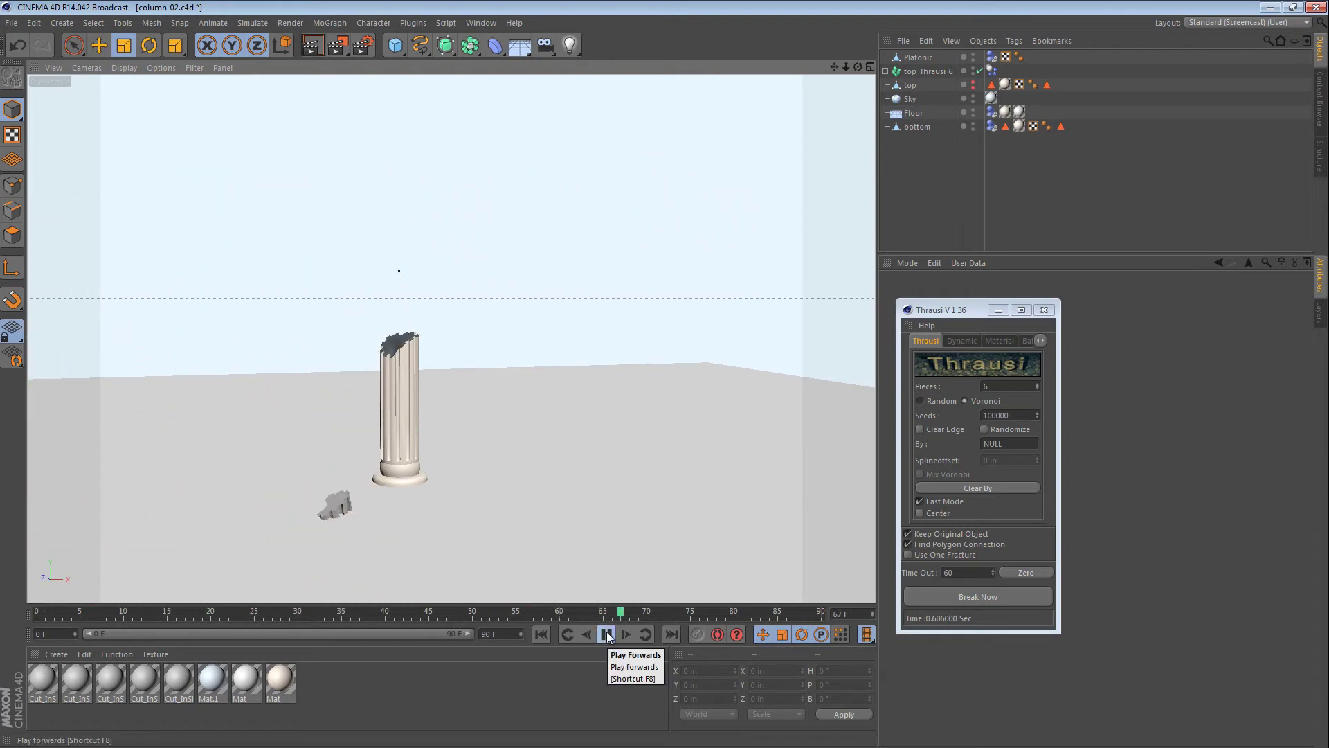
pyautogui.click(606, 632)
pyautogui.click(540, 634)
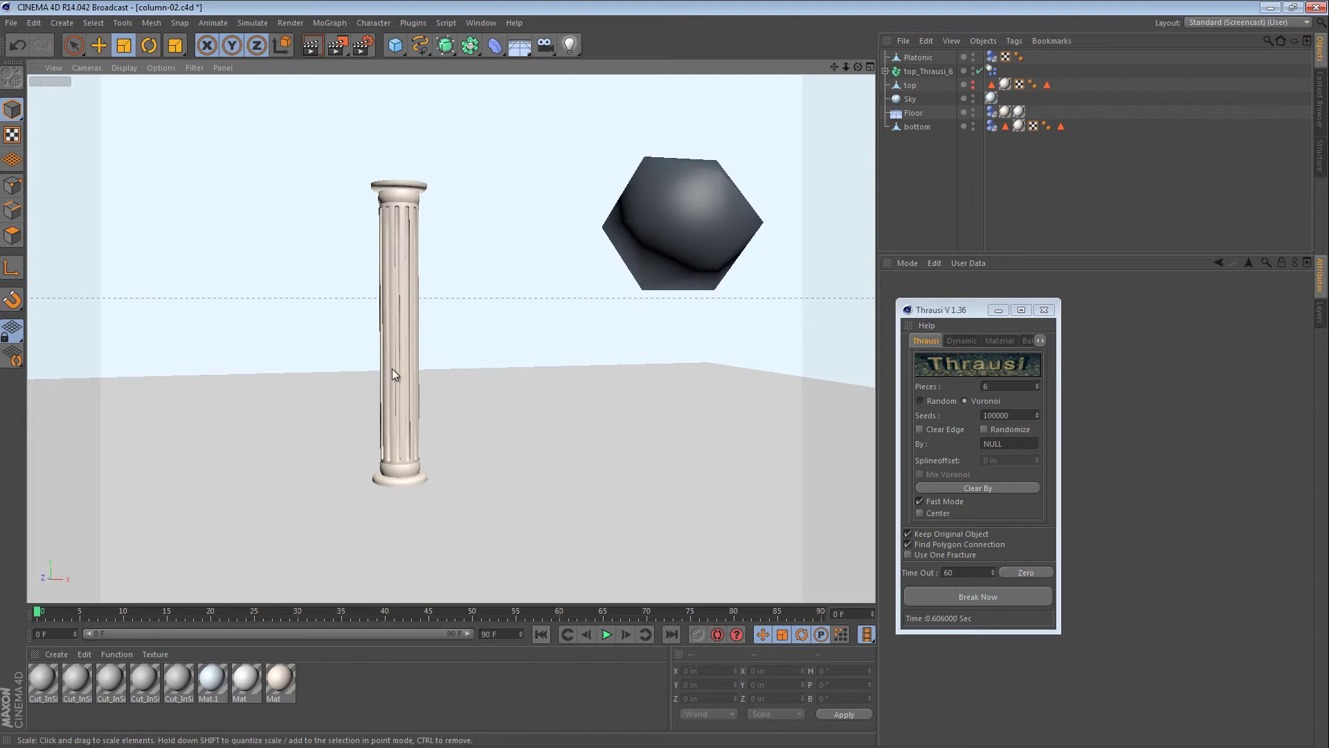
pyautogui.keyDown('alt'); pyautogui.moveTo(392, 333); pyautogui.dragTo(437, 322, button='right'); pyautogui.keyUp('alt')
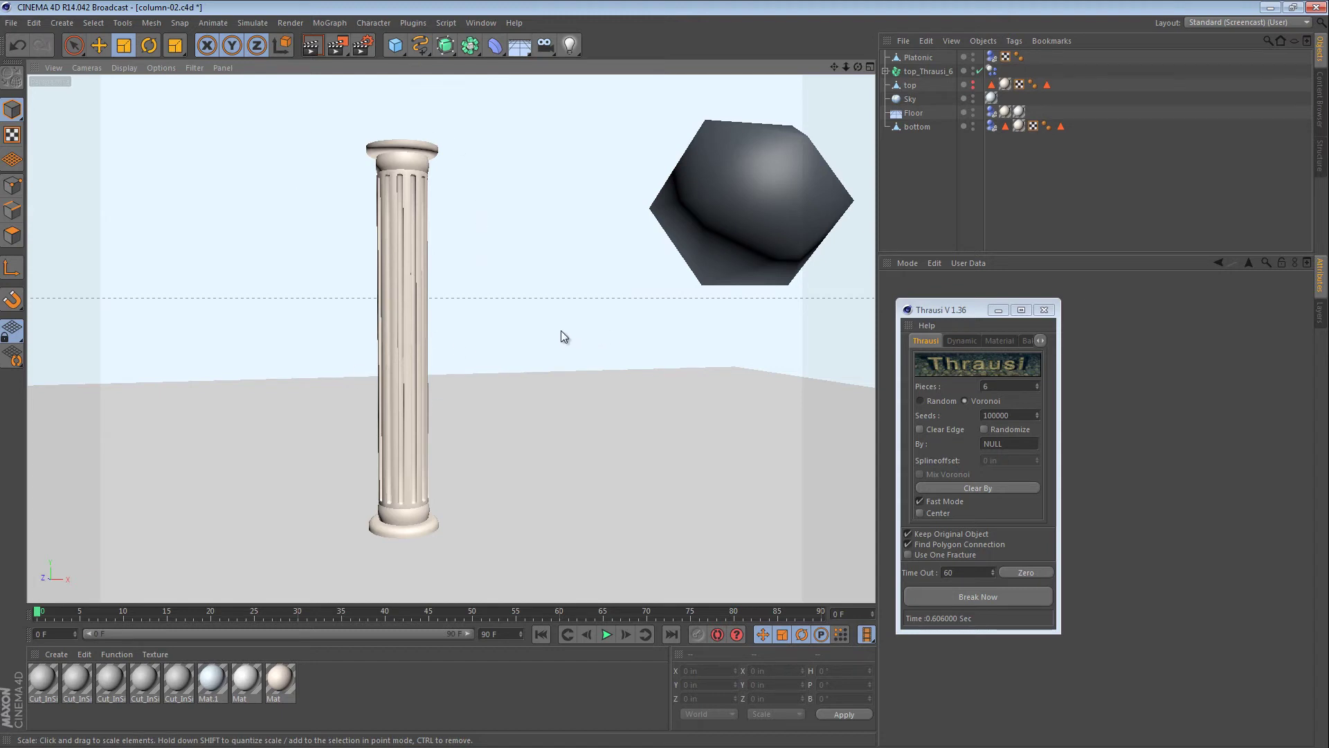
# Step: Expand top_Thrausi_6 and step through its fracture pieces with wireframe lines shown
pyautogui.click(887, 71)
pyautogui.click(926, 85)
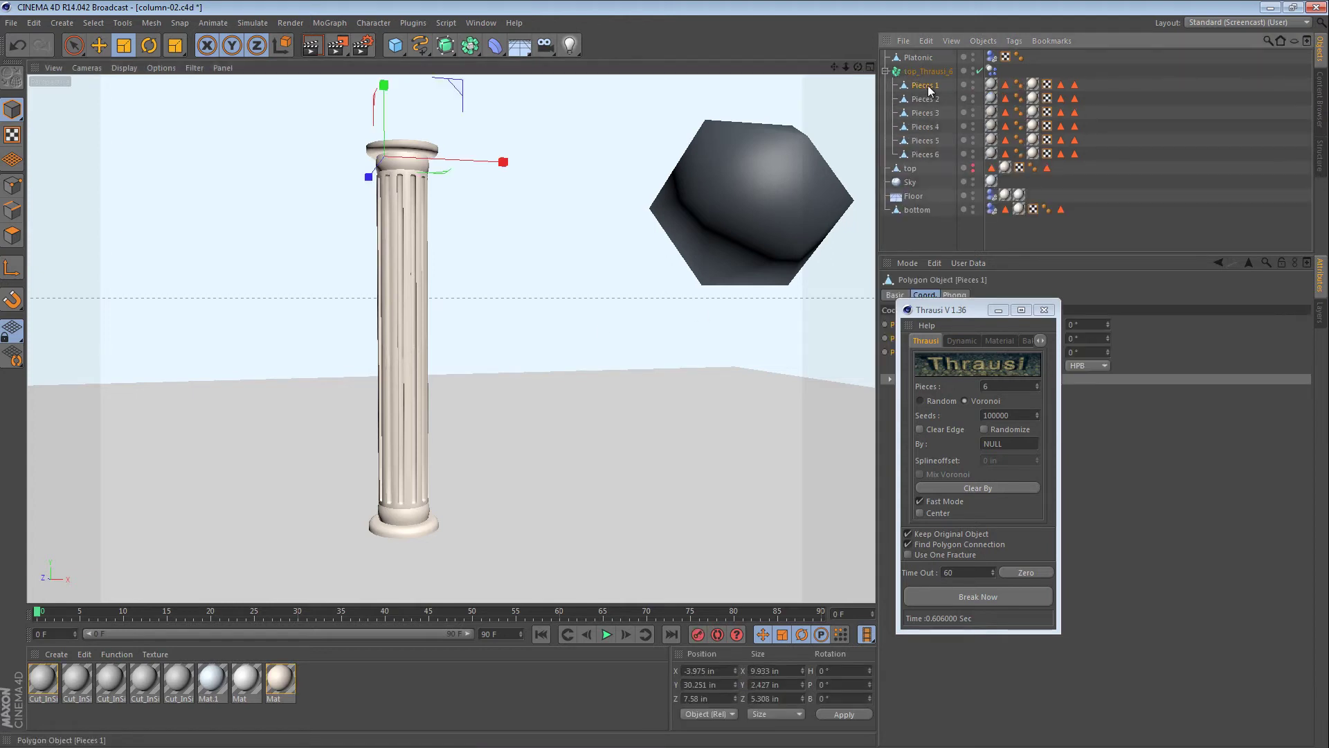
pyautogui.press('Down')
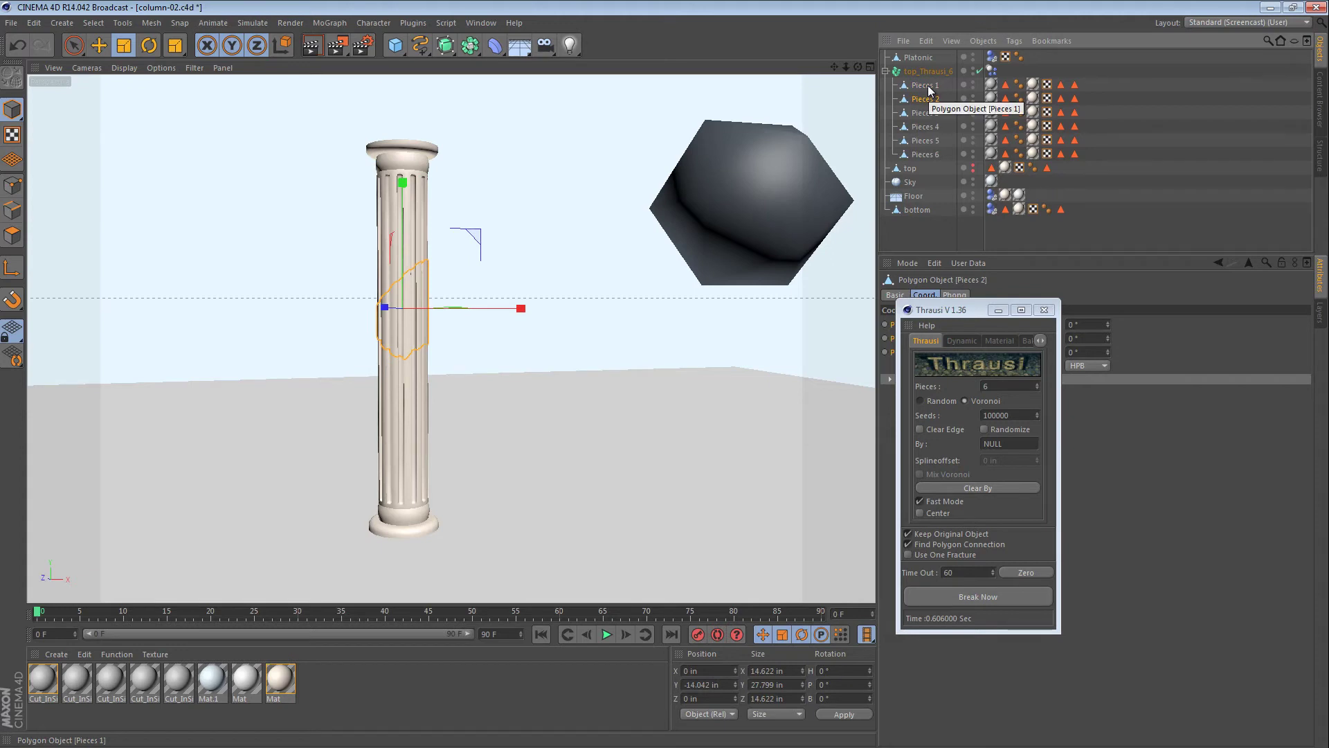
pyautogui.press('Down')
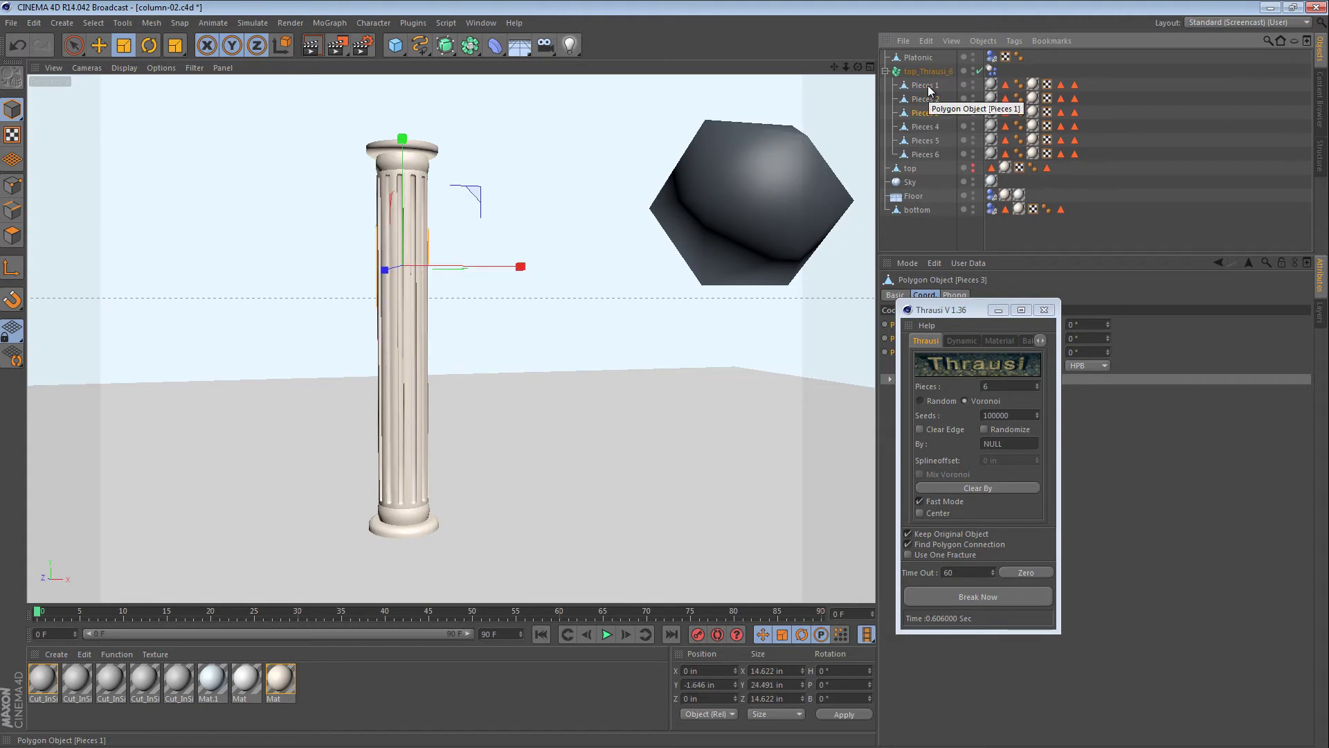
pyautogui.press('Down')
pyautogui.press('Down')
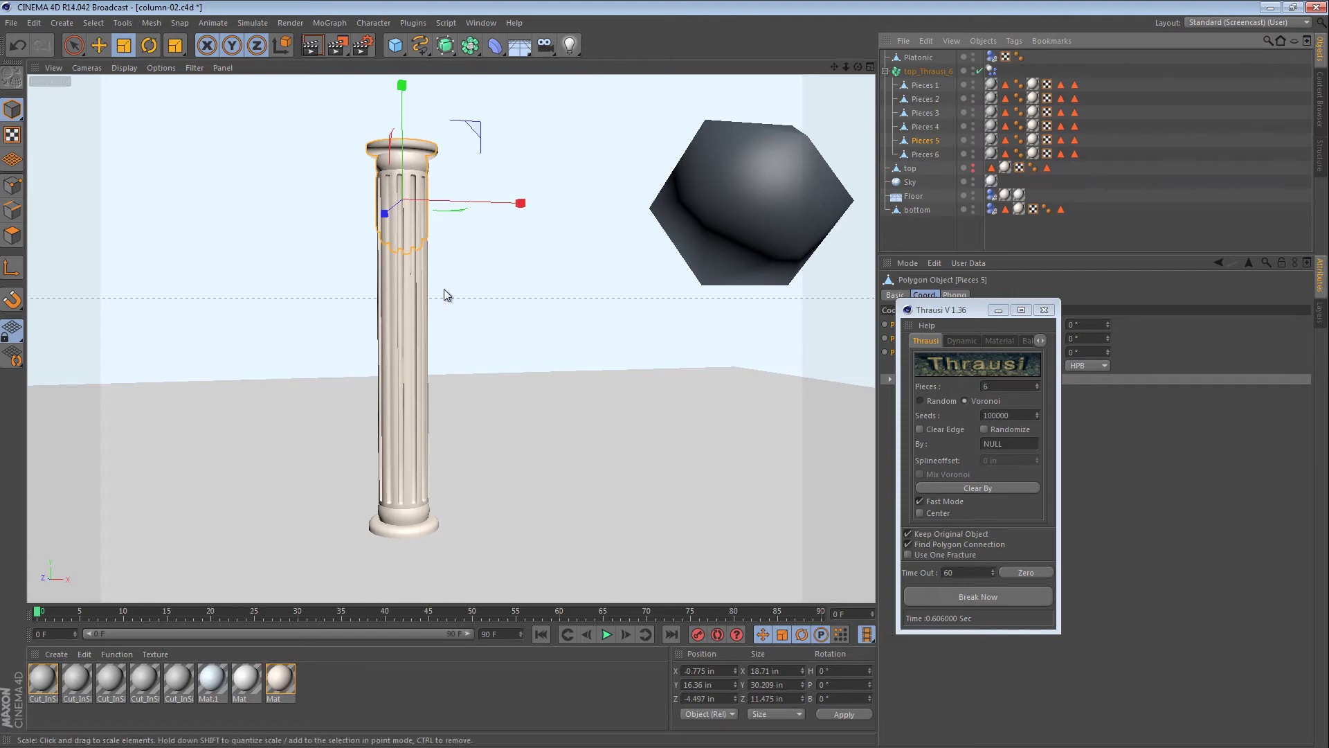
pyautogui.scroll(5, 445, 317)
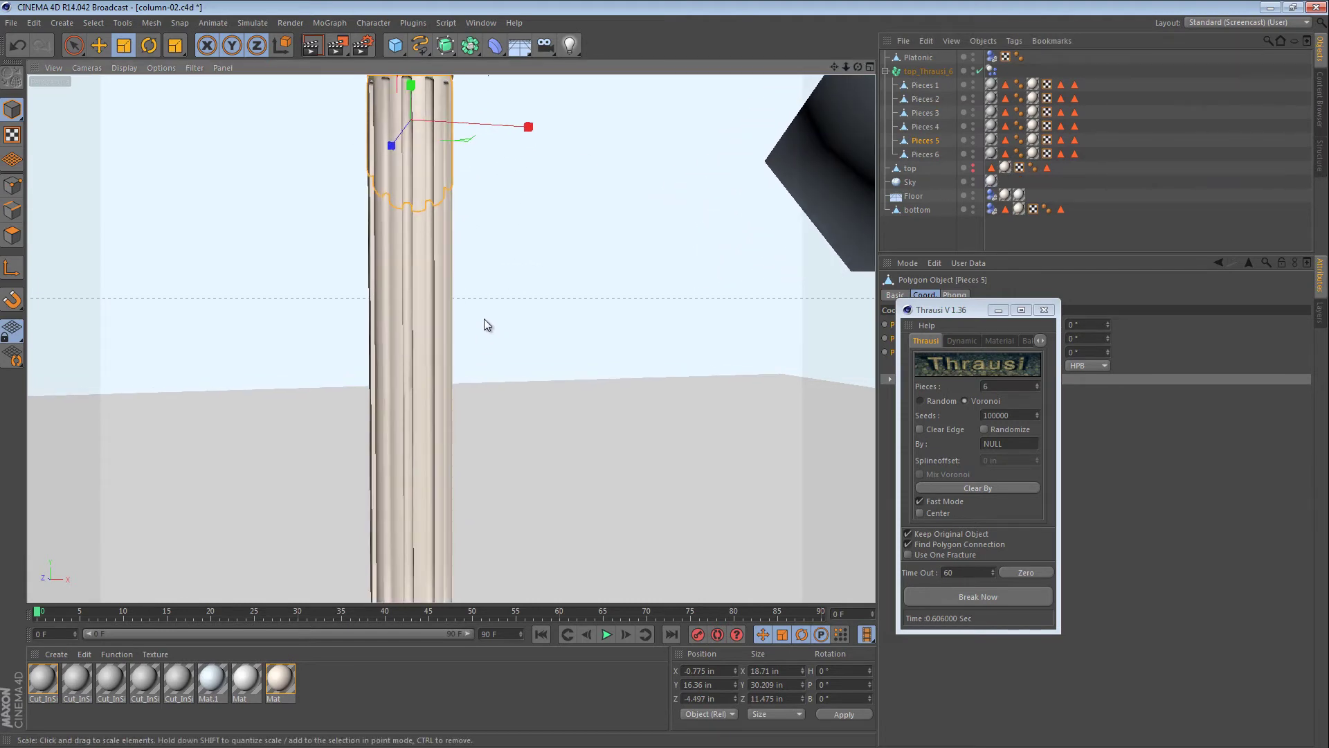
pyautogui.press('n')
pyautogui.press('b')
pyautogui.click(404, 371)
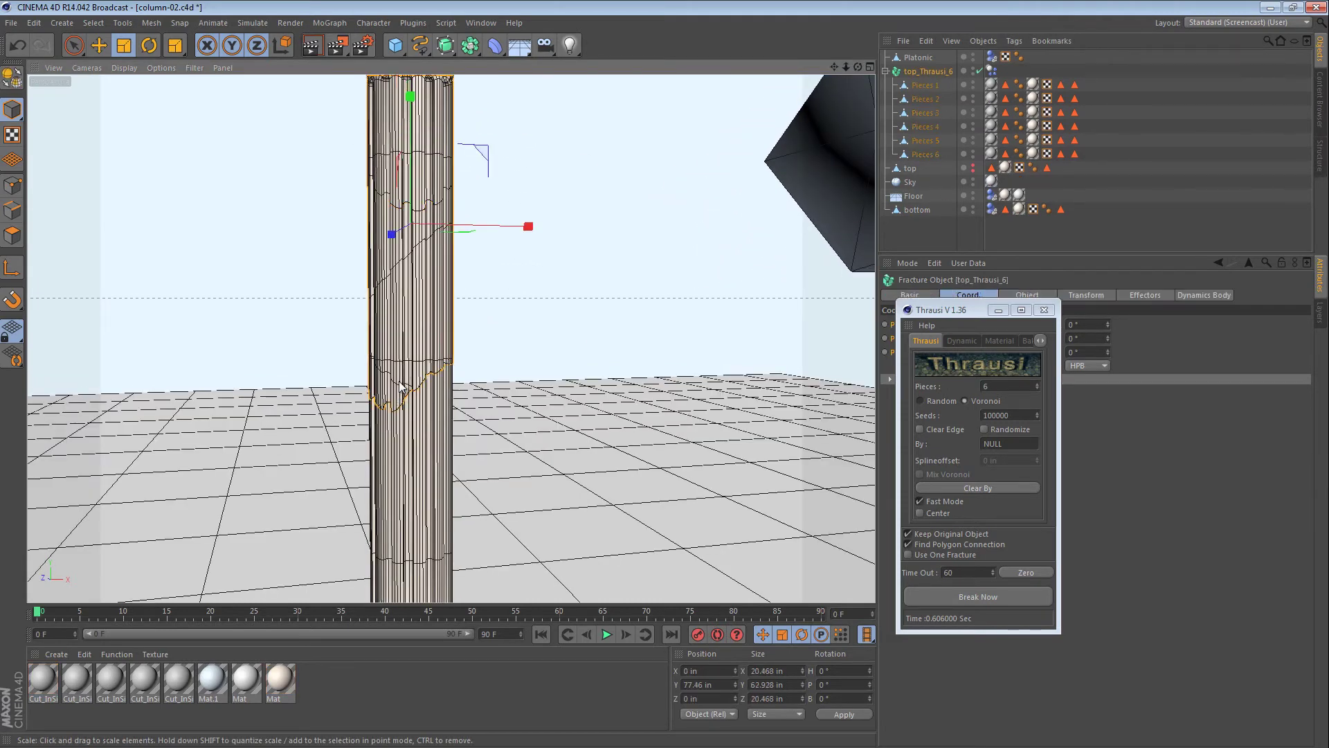
# Step: Select Pieces 6, test-pull it out of the column, undo, and move the Thrausi window aside
pyautogui.click(927, 154)
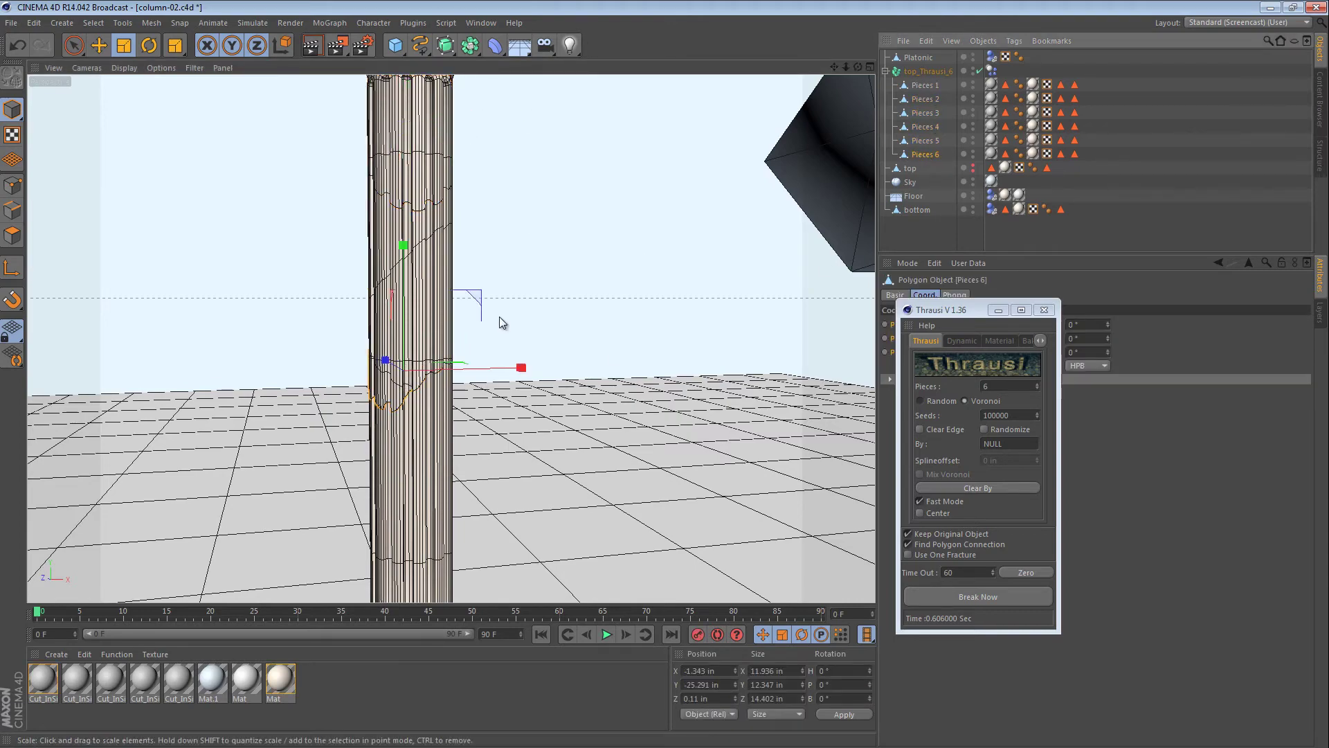
pyautogui.keyDown('alt'); pyautogui.moveTo(425, 361); pyautogui.dragTo(510, 371); pyautogui.keyUp('alt')
pyautogui.press('e')
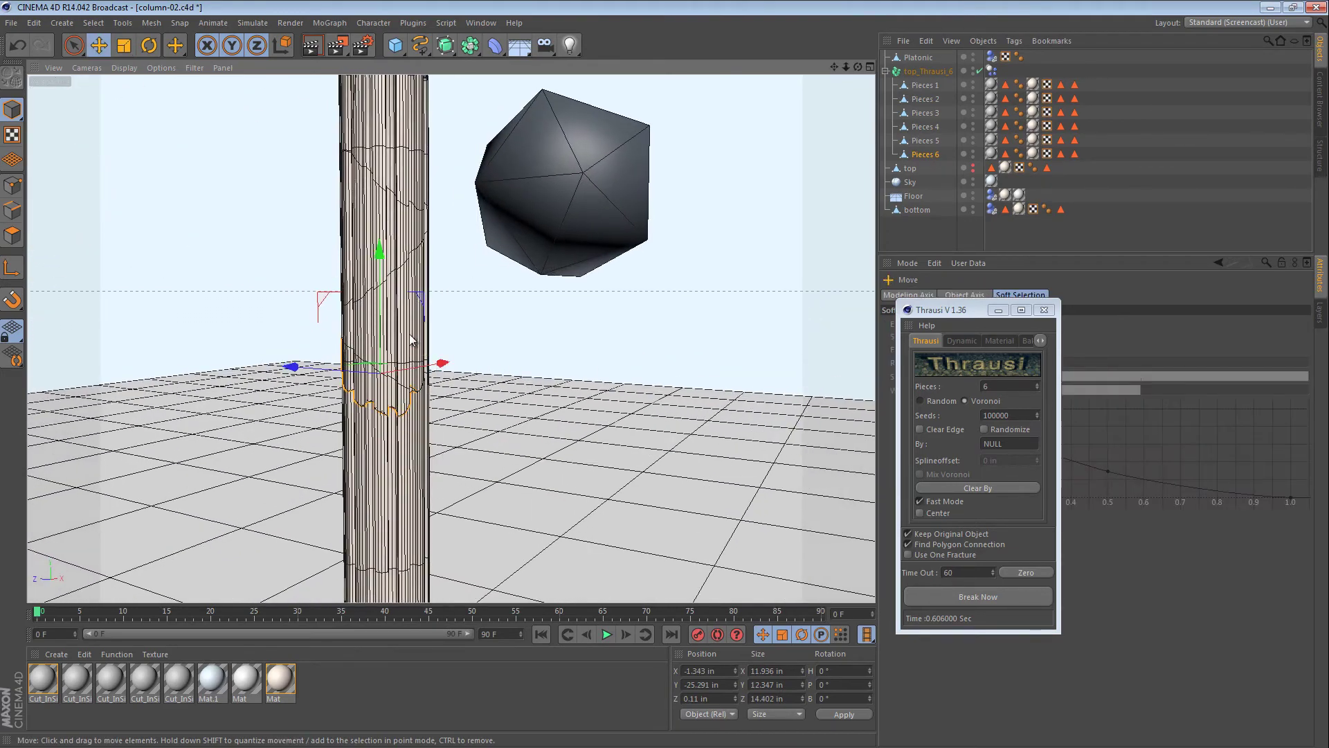
pyautogui.moveTo(411, 338); pyautogui.dragTo(334, 338)
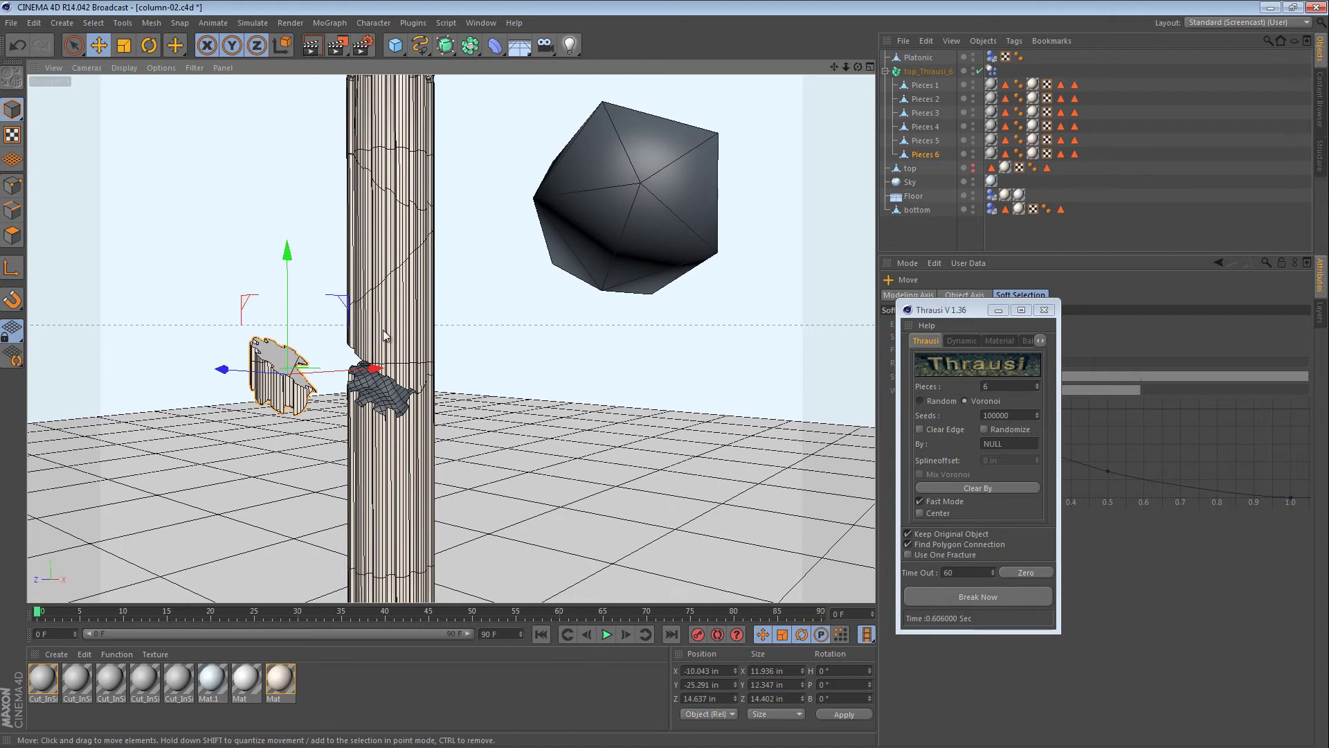
pyautogui.hotkey('ctrl', 'z')
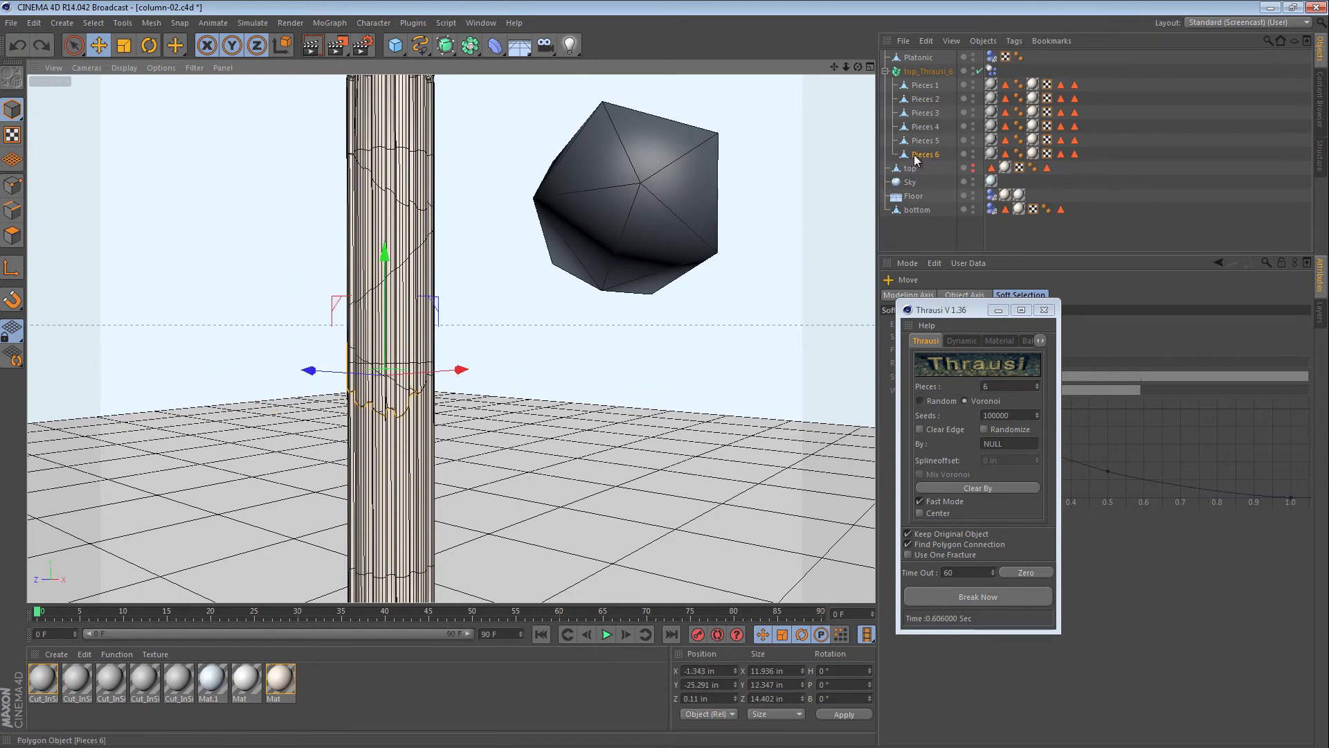
pyautogui.click(893, 154)
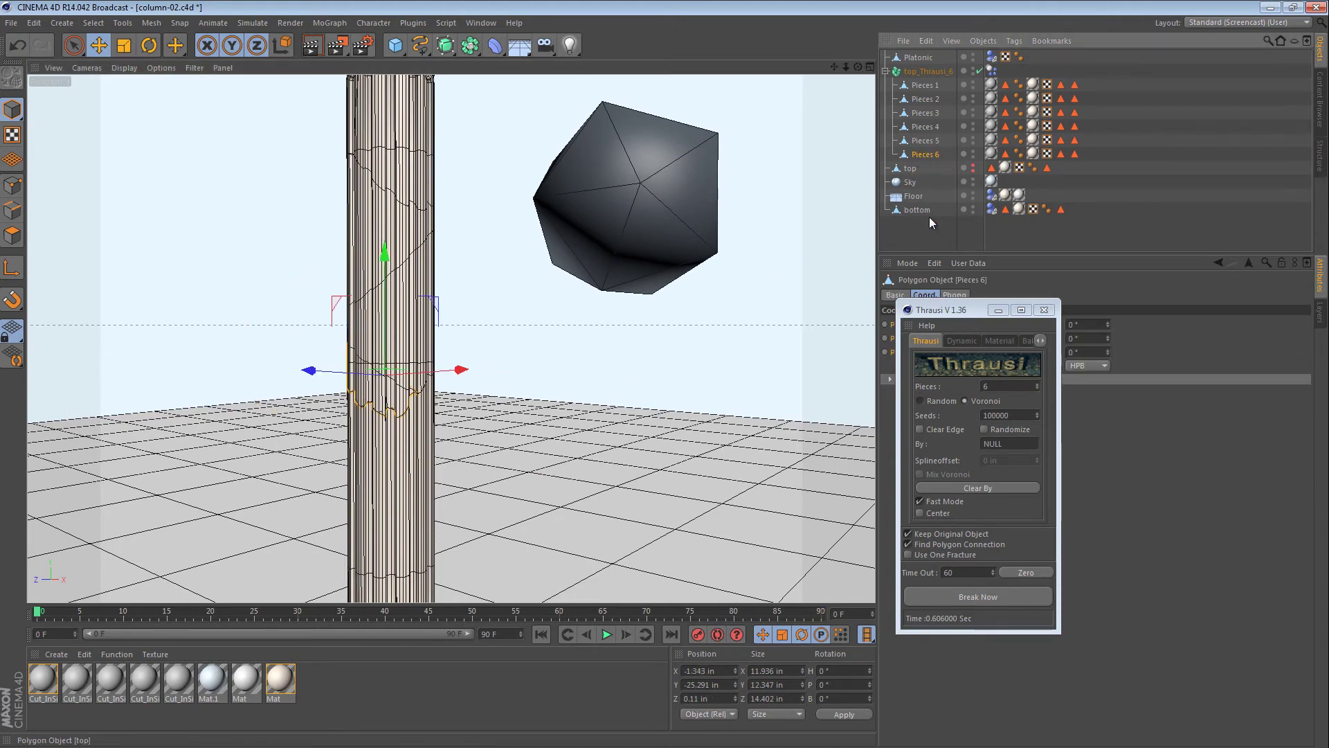
pyautogui.moveTo(958, 308); pyautogui.dragTo(766, 94)
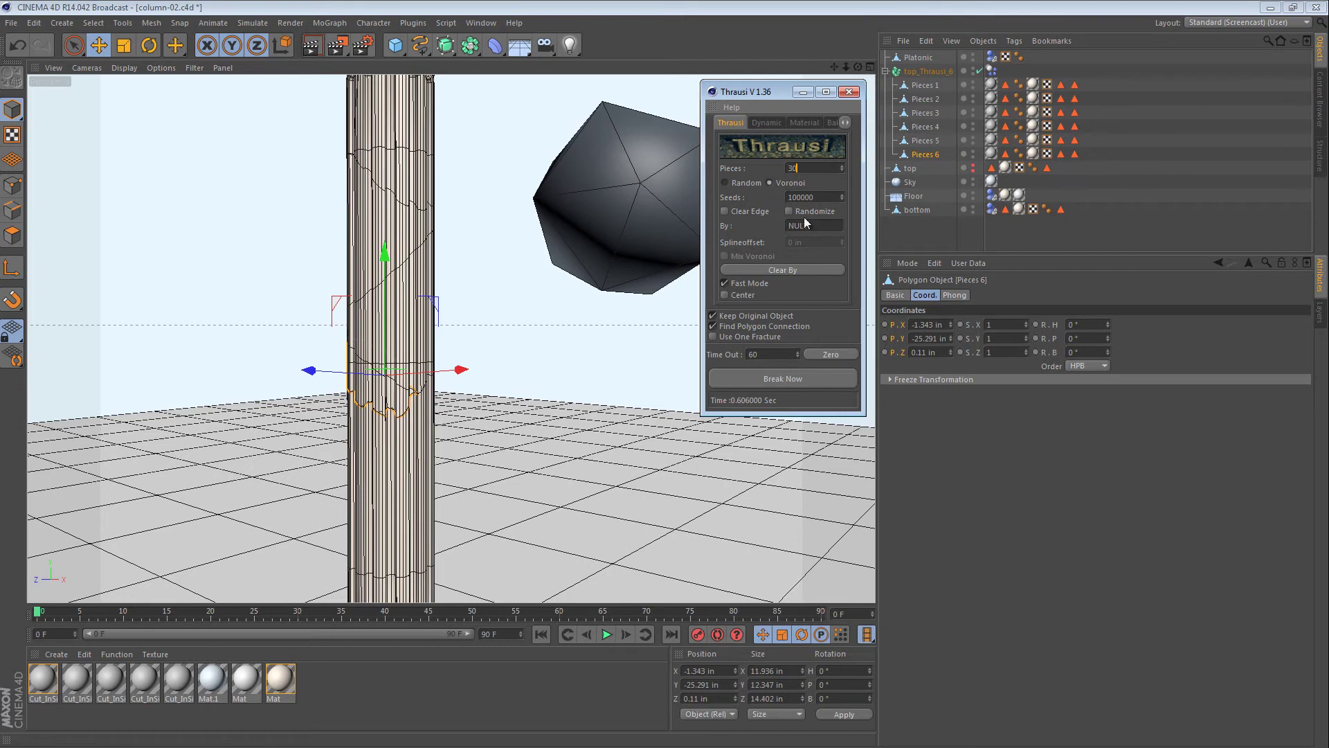
# Step: Break Pieces 6 into 30 fragments and check the new top_Thrausi_36 group in the Object Manager
pyautogui.click(788, 378)
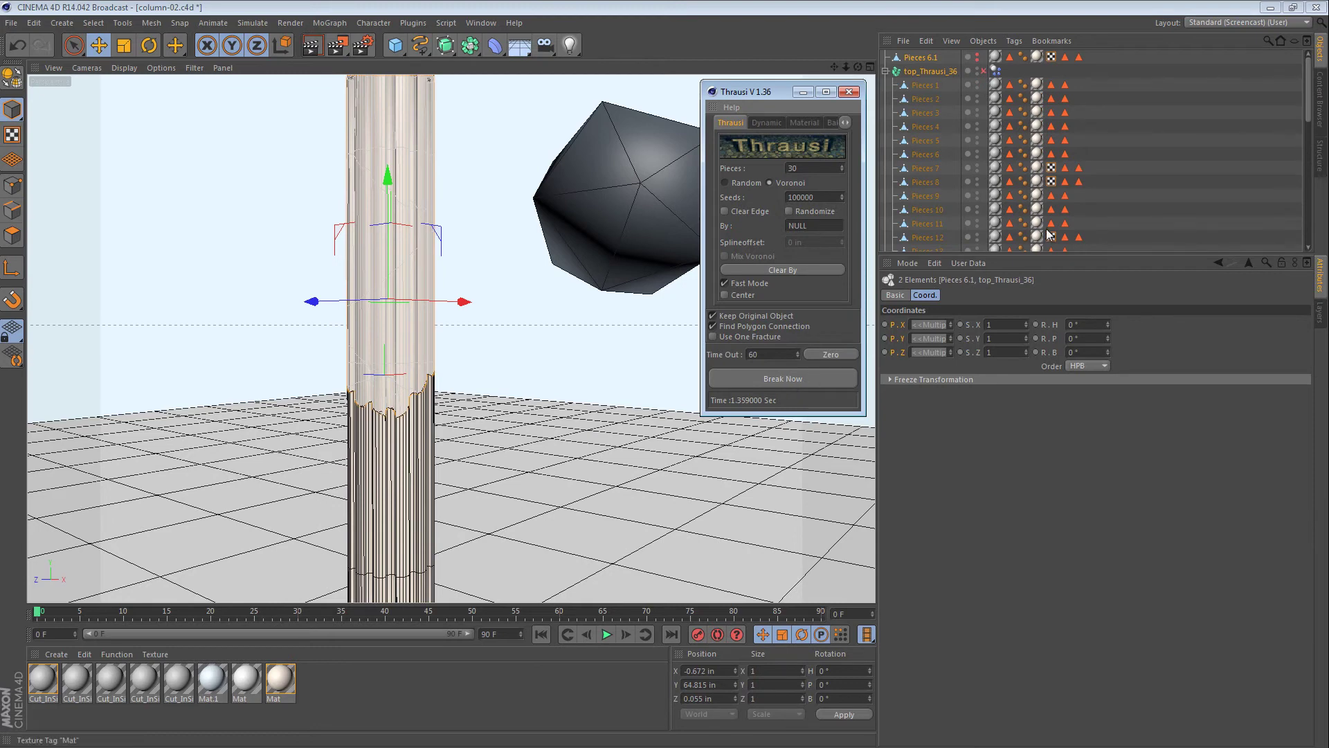
pyautogui.scroll(-6, 936, 119)
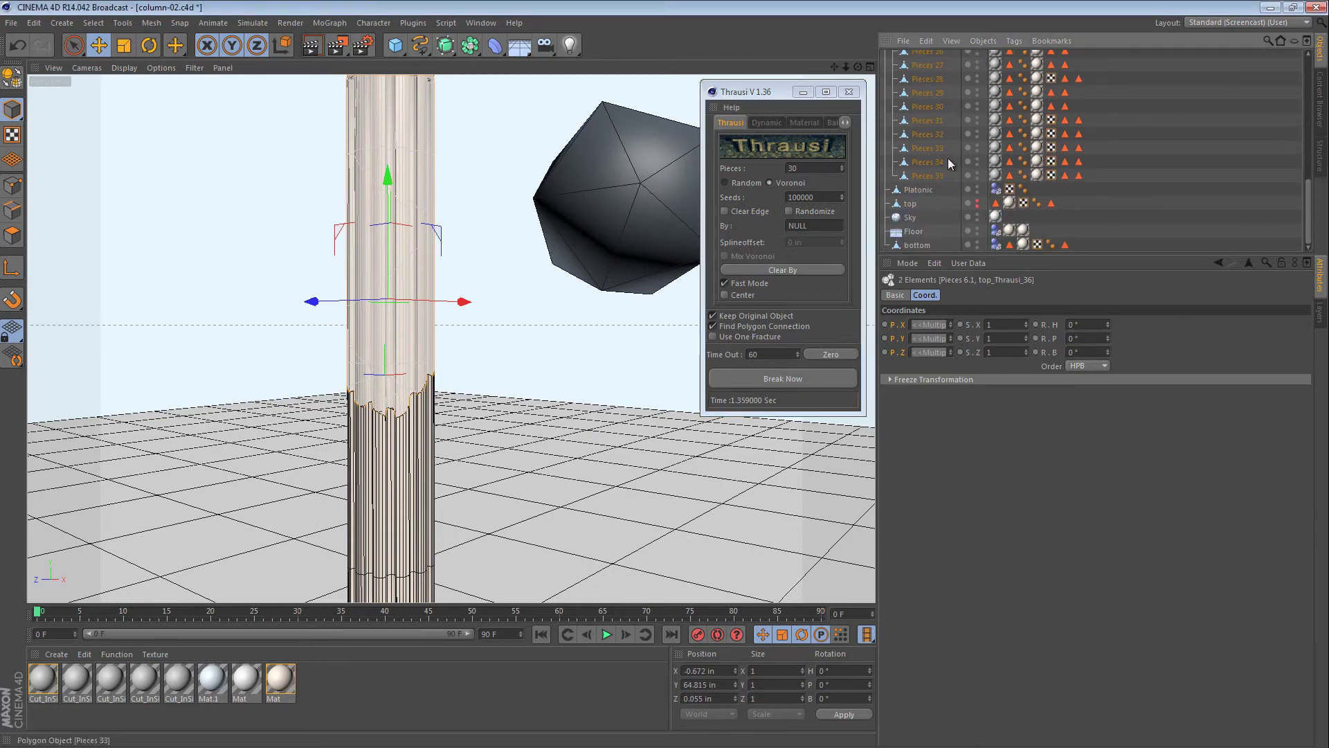
pyautogui.scroll(6, 946, 181)
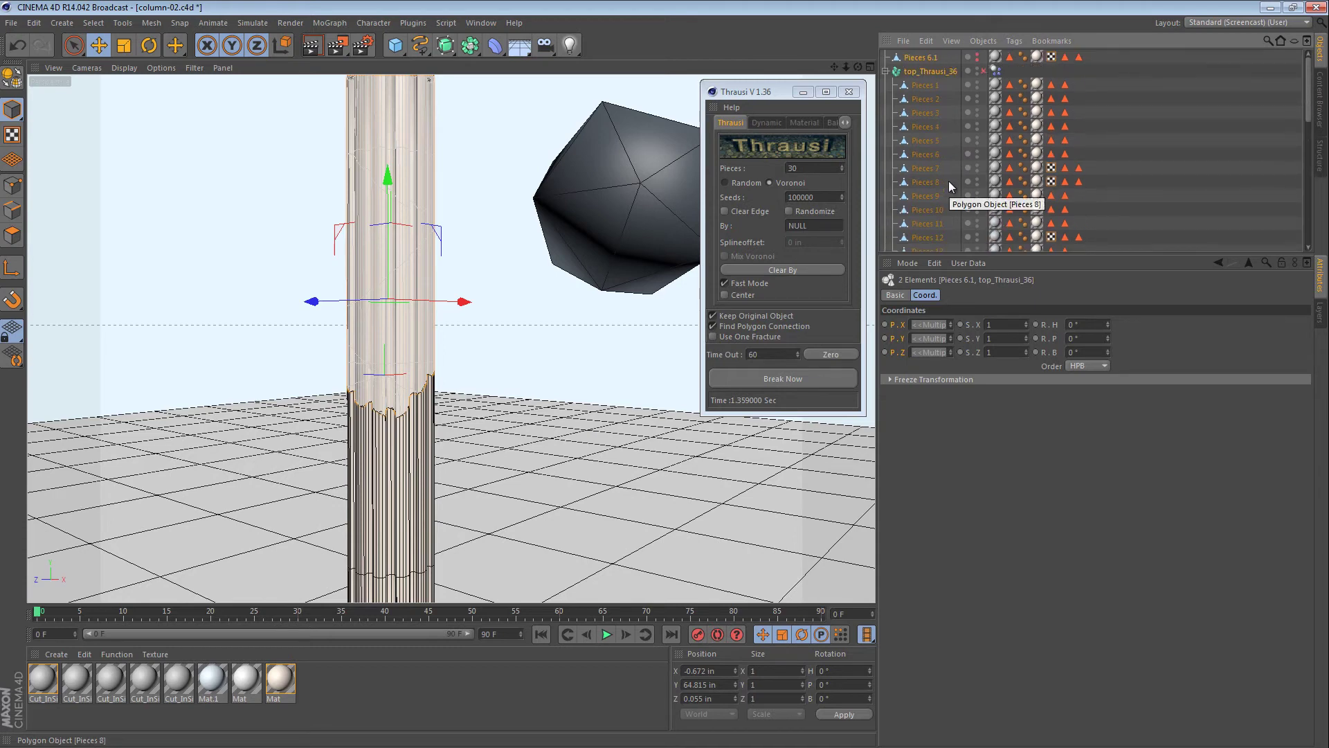
# Step: Frame the whole column and run a quick test playback
pyautogui.click(529, 343)
pyautogui.press('h')
pyautogui.scroll(4, 465, 418)
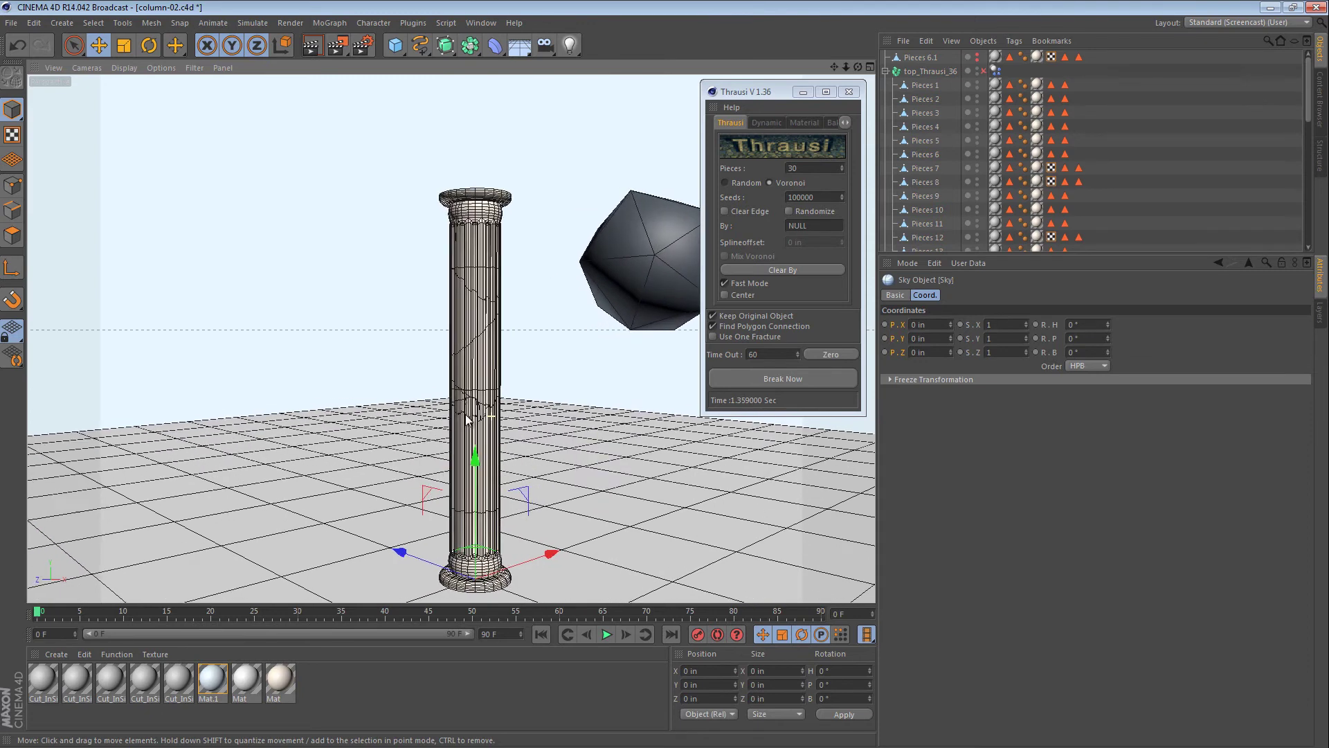
pyautogui.click(606, 634)
pyautogui.click(607, 633)
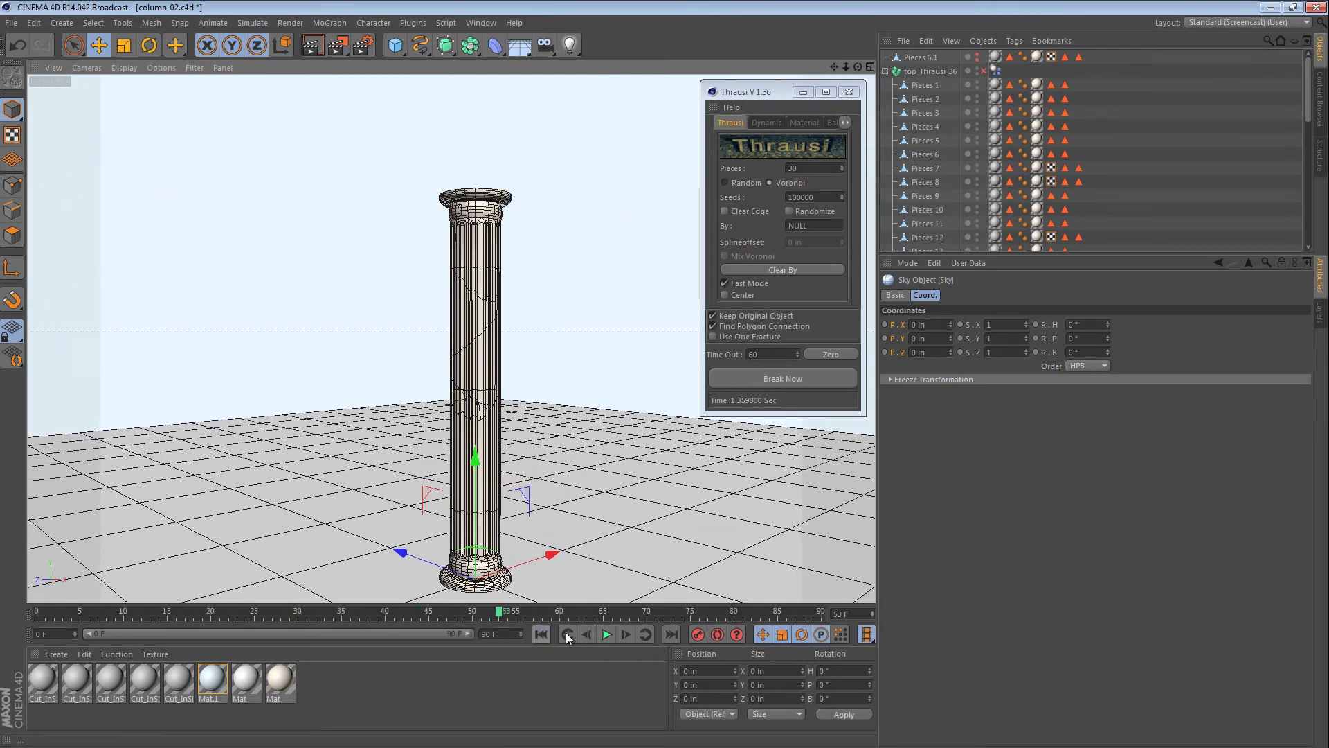
pyautogui.keyDown('alt'); pyautogui.moveTo(521, 342); pyautogui.dragTo(464, 322, button='middle'); pyautogui.keyUp('alt')
pyautogui.keyDown('alt'); pyautogui.moveTo(463, 324); pyautogui.dragTo(484, 305); pyautogui.keyUp('alt')
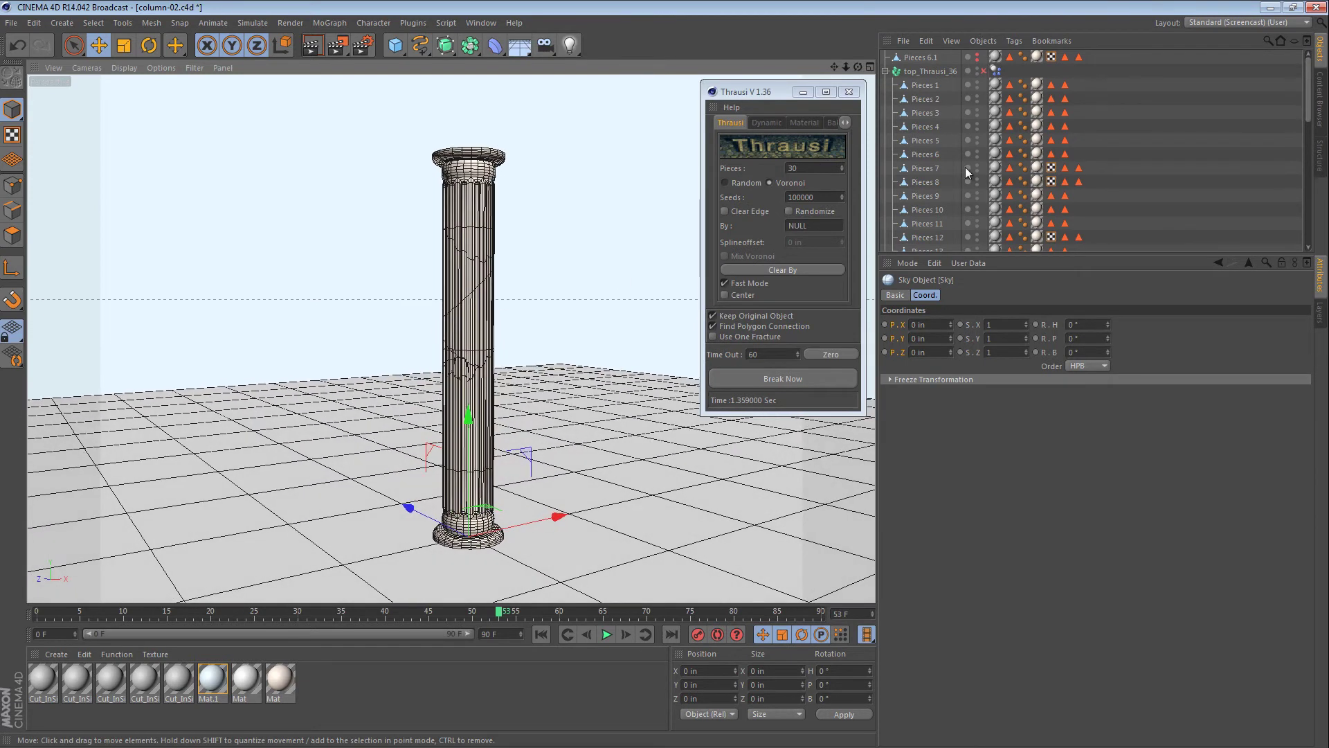
# Step: Enable top_Thrausi_36 and replay from frame 0 to see the column shatter into debris
pyautogui.click(984, 70)
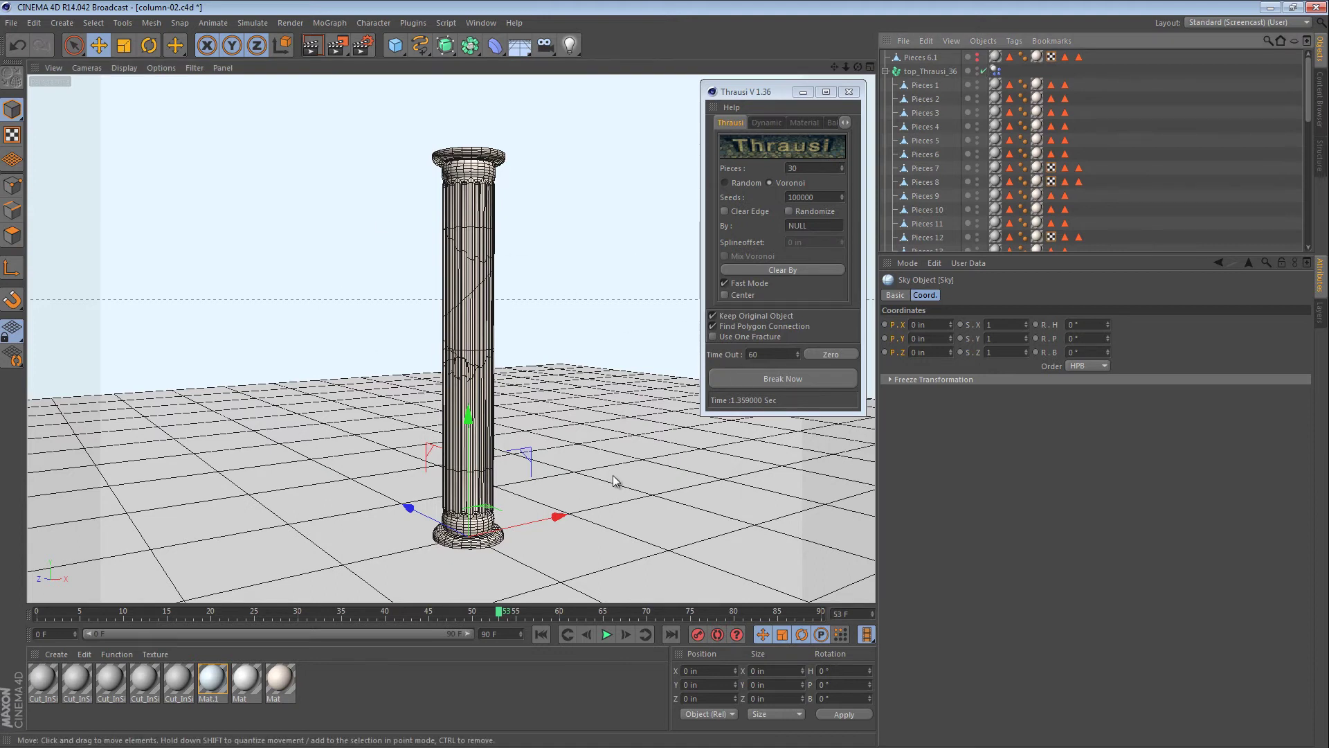
pyautogui.click(541, 634)
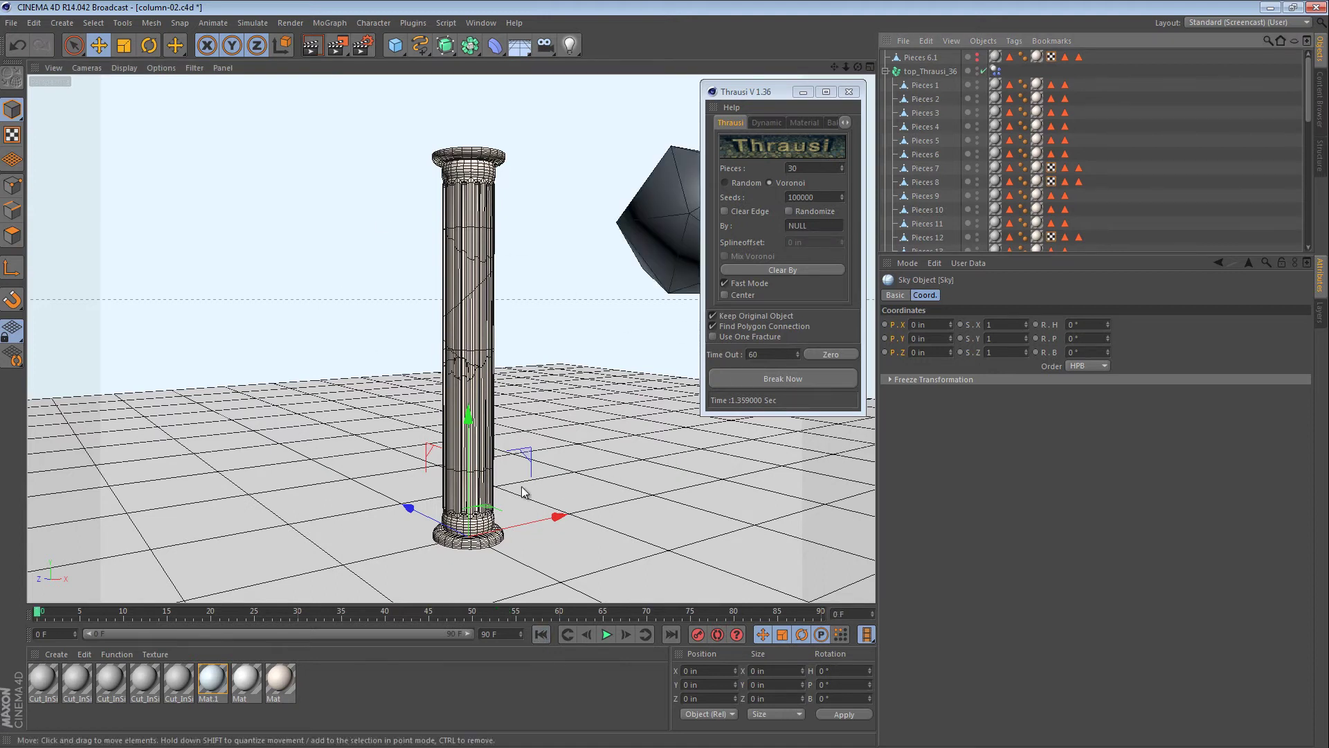
pyautogui.click(612, 634)
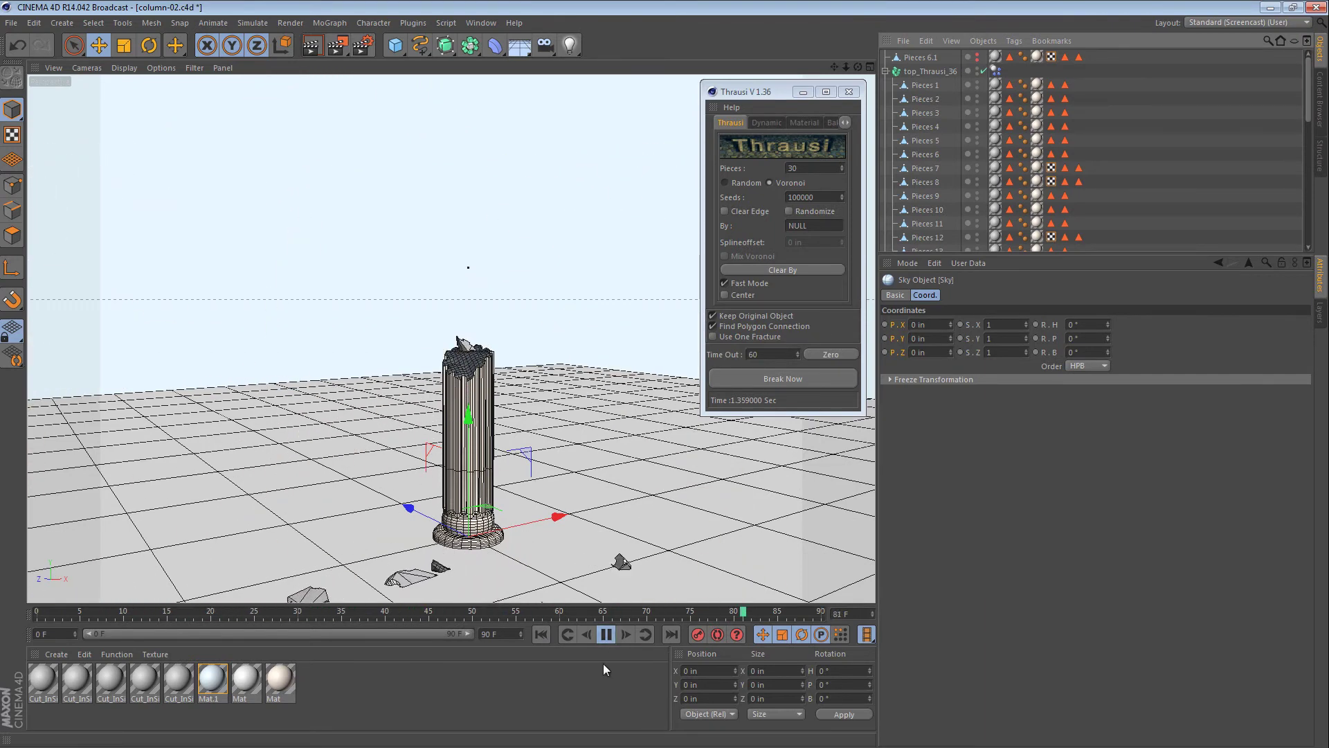
# Step: Stop playback, rewind to frame 0, and disable the top_Thrausi_36 fracture group
pyautogui.click(606, 634)
pyautogui.click(542, 634)
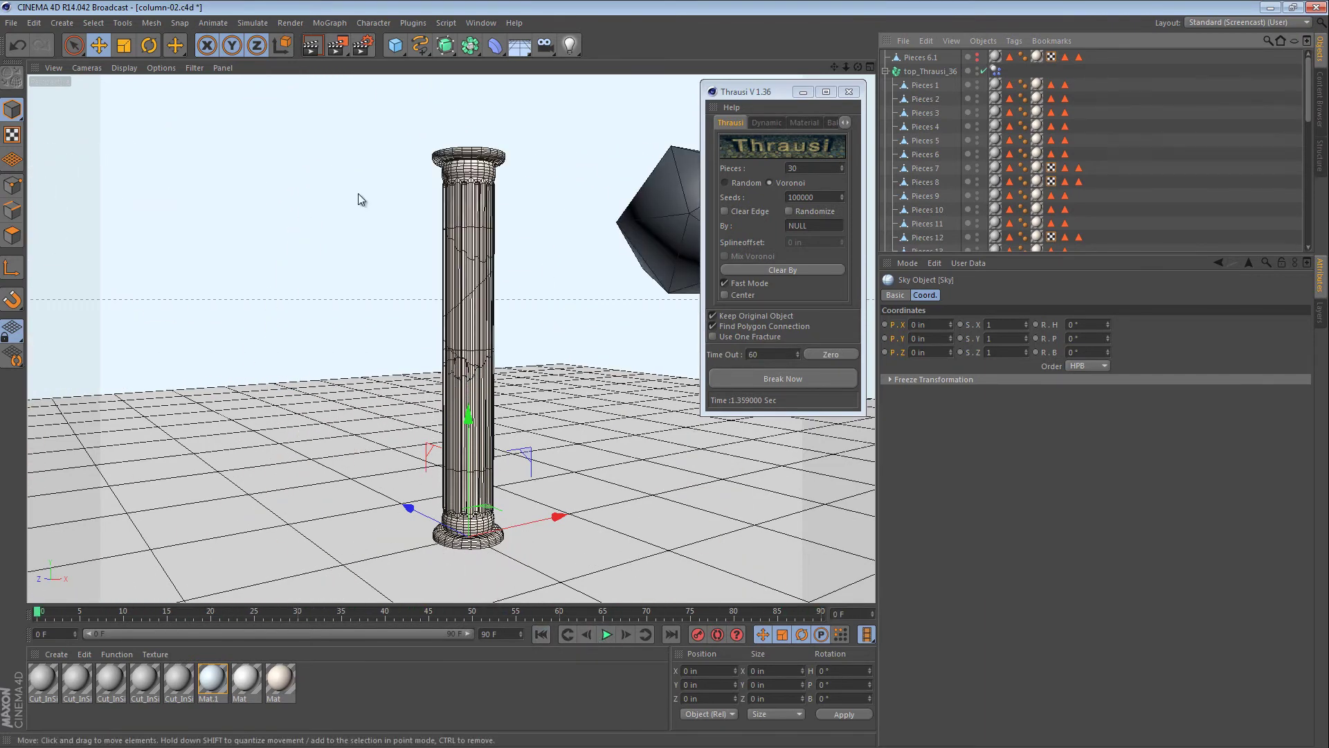
pyautogui.keyDown('alt'); pyautogui.moveTo(429, 356); pyautogui.dragTo(638, 350, button='right'); pyautogui.keyUp('alt')
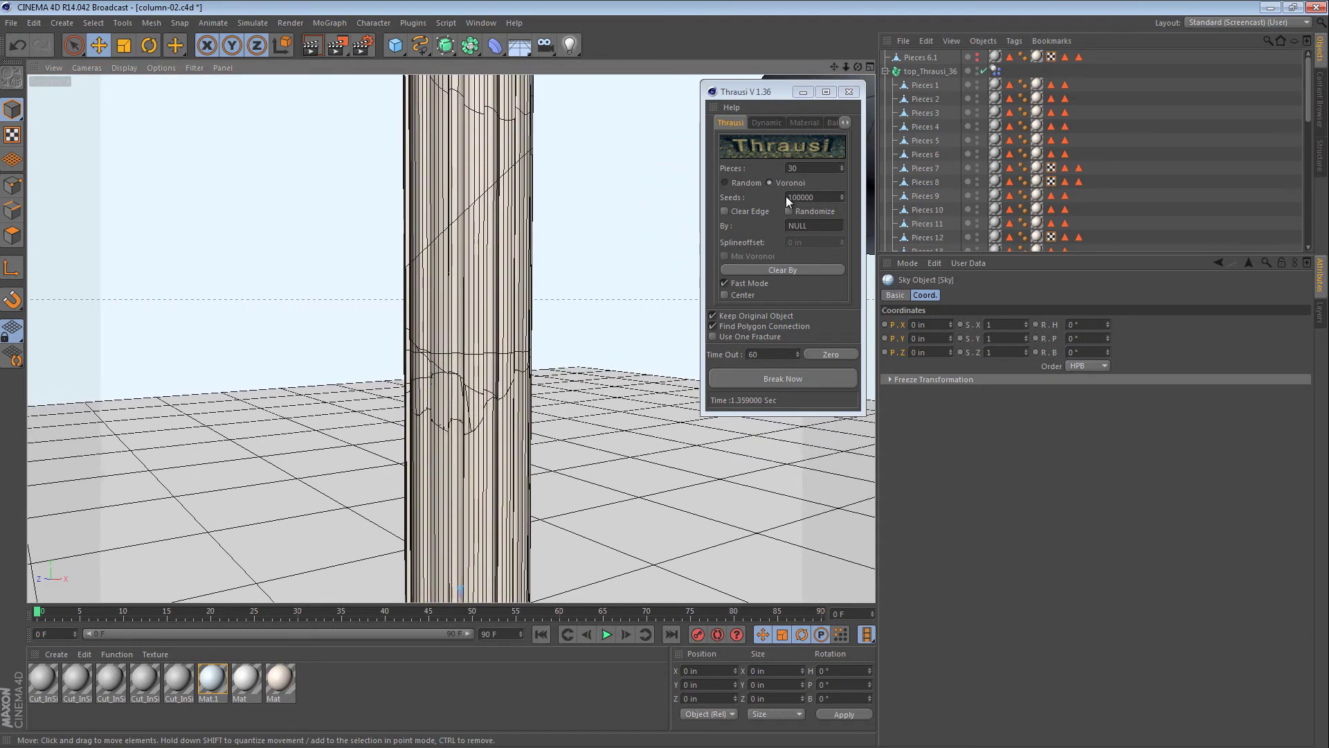
pyautogui.click(983, 70)
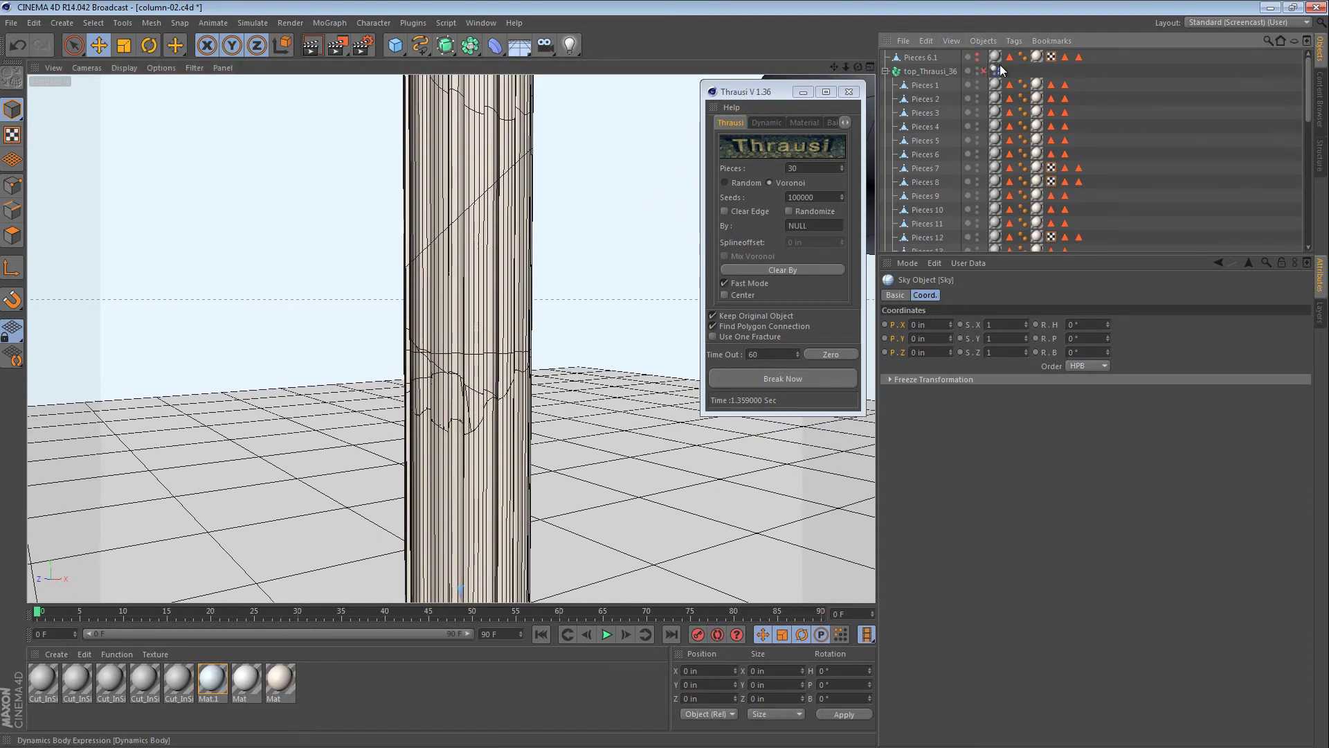
# Step: Break column fragments Pieces 32 and Pieces 22 into smaller Voronoi pieces with Thrausi
pyautogui.click(484, 374)
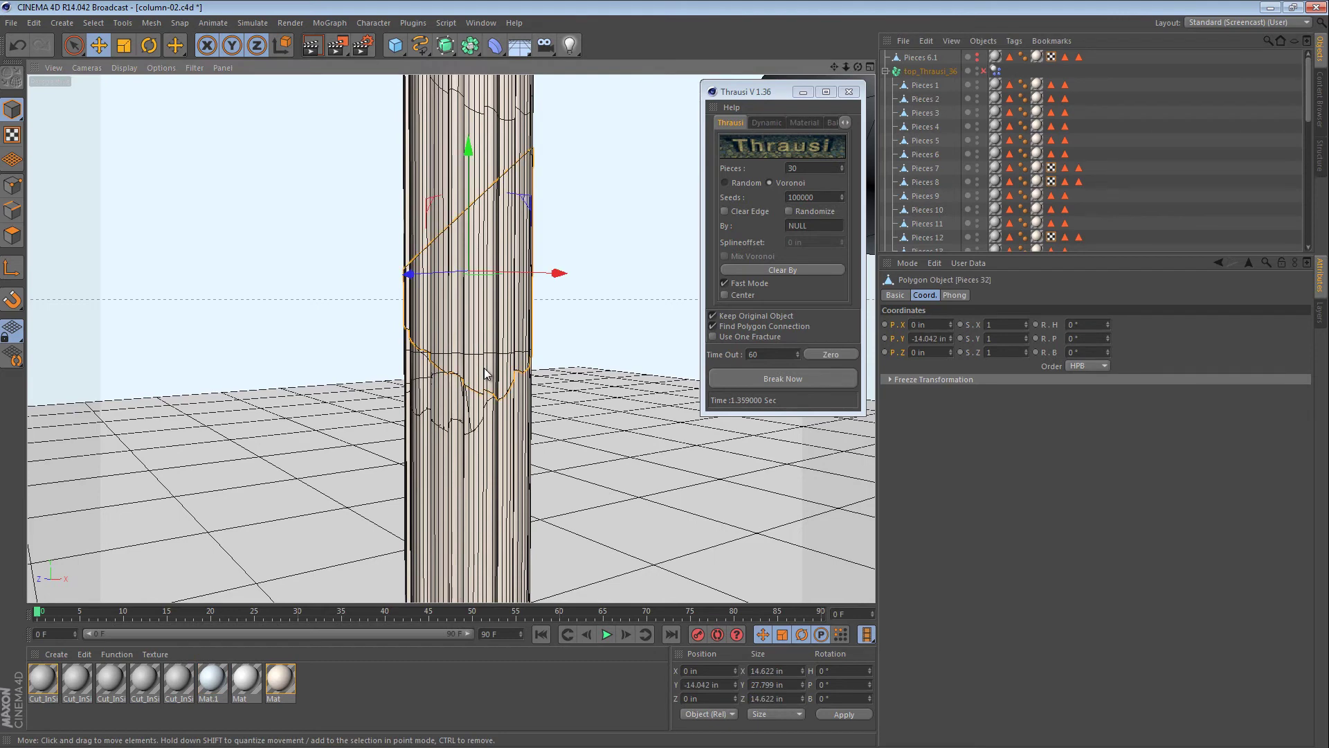
pyautogui.click(796, 379)
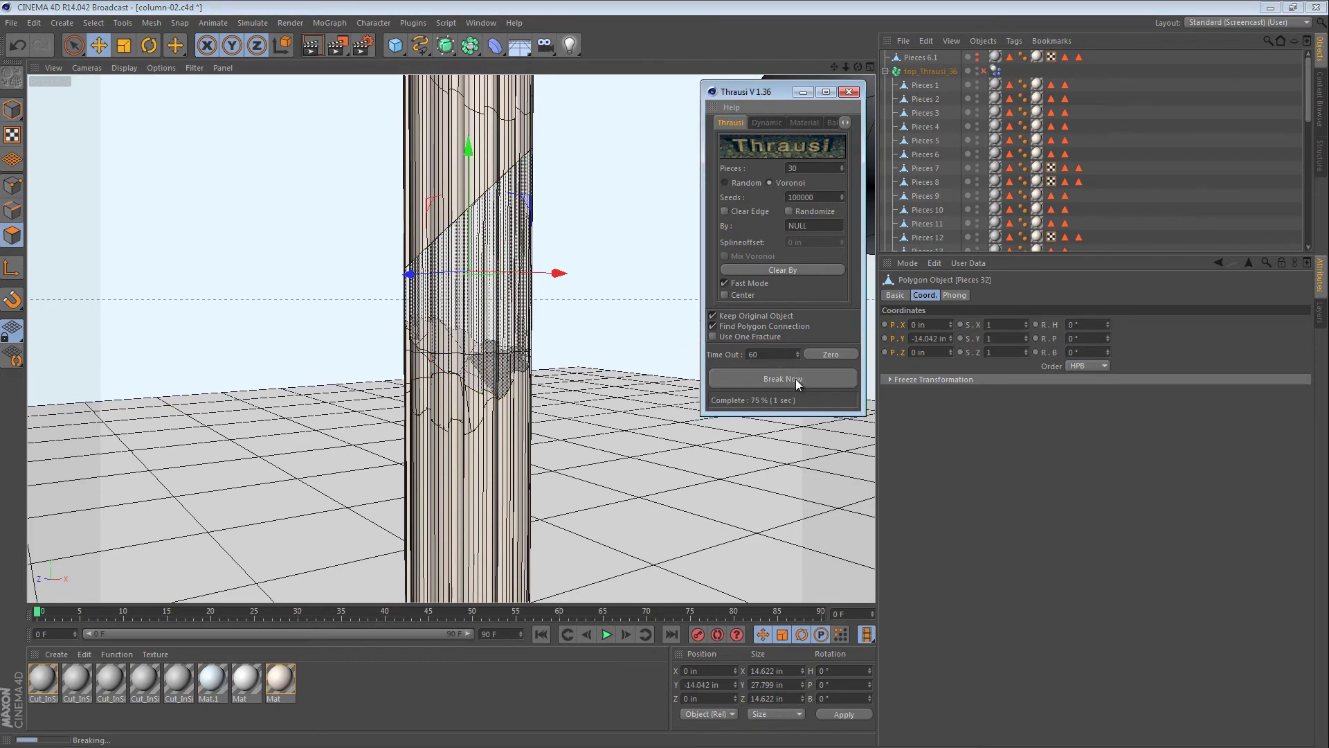
pyautogui.click(458, 357)
pyautogui.keyDown('alt'); pyautogui.moveTo(458, 357); pyautogui.dragTo(396, 299); pyautogui.keyUp('alt')
pyautogui.click(395, 302)
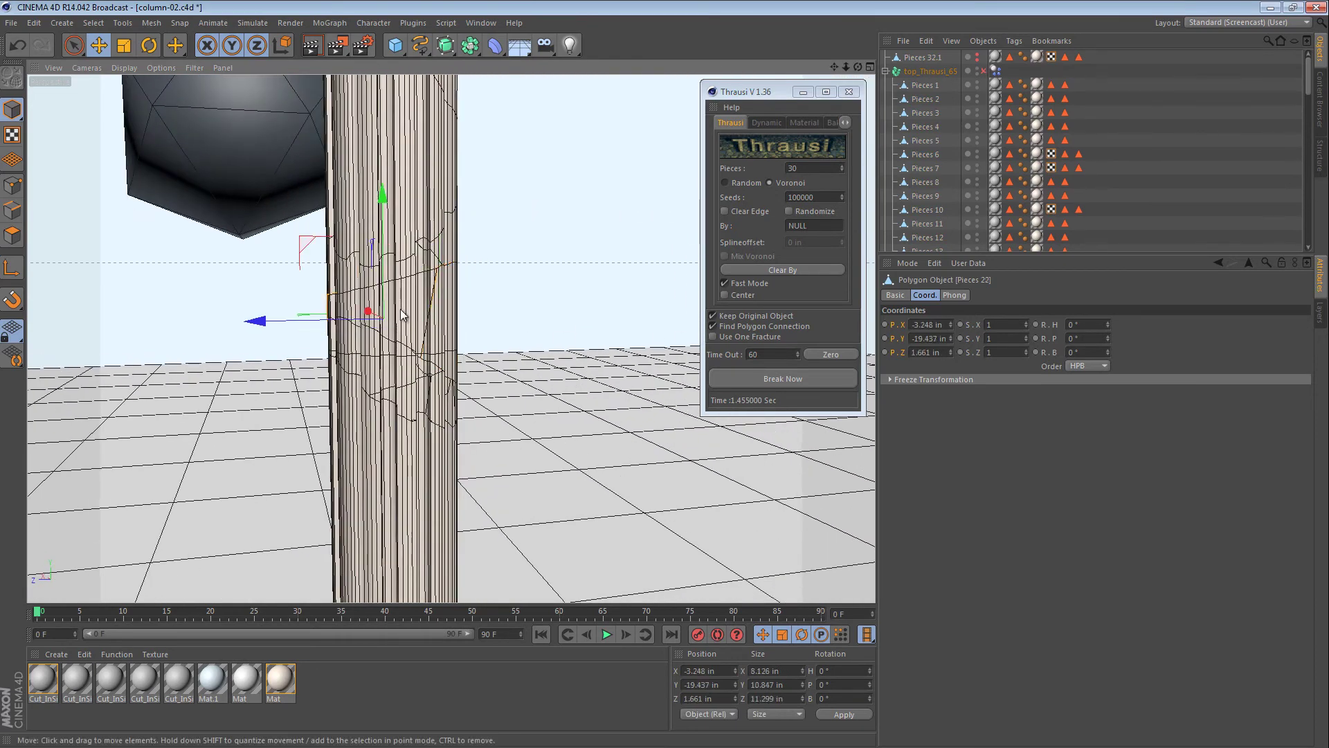
pyautogui.click(790, 377)
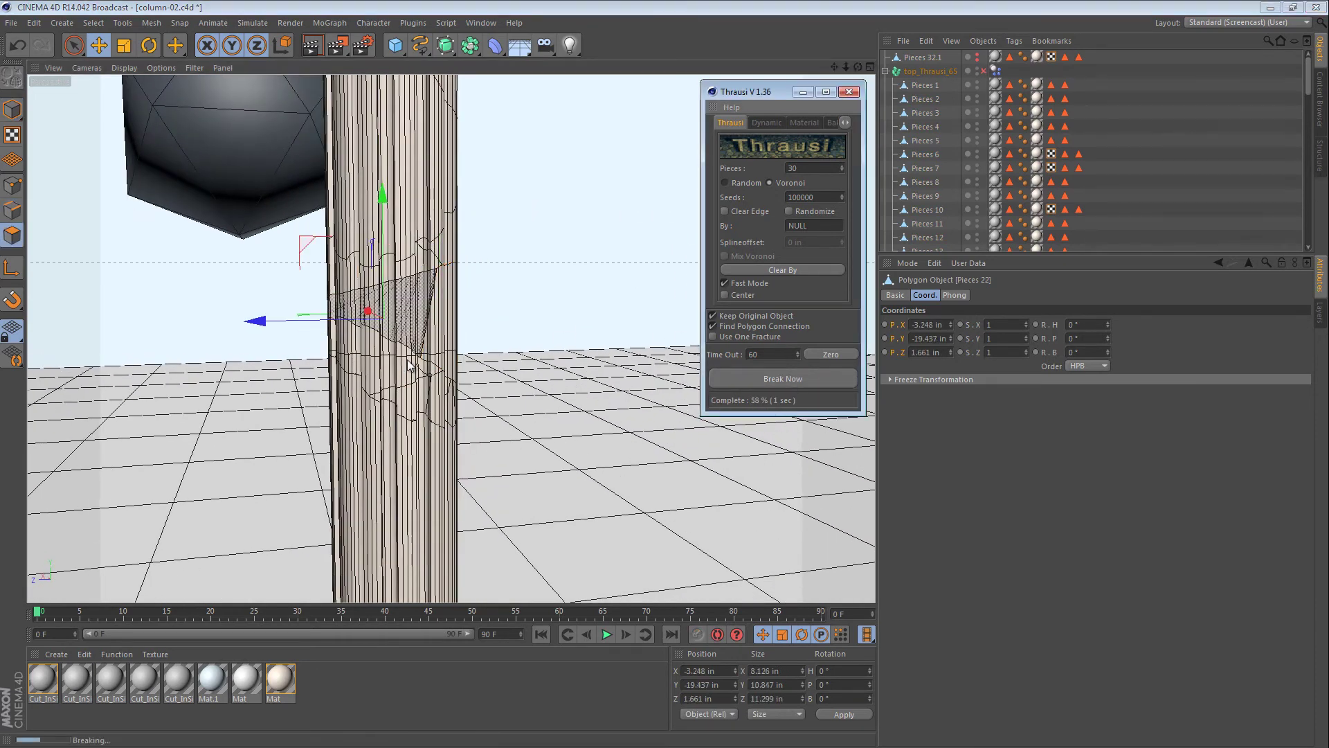
# Step: Fracture Pieces 45 and then the new fragment Pieces 80 into smaller pieces
pyautogui.keyDown('alt'); pyautogui.moveTo(438, 317); pyautogui.dragTo(505, 310); pyautogui.keyUp('alt')
pyautogui.click(483, 300)
pyautogui.click(459, 337)
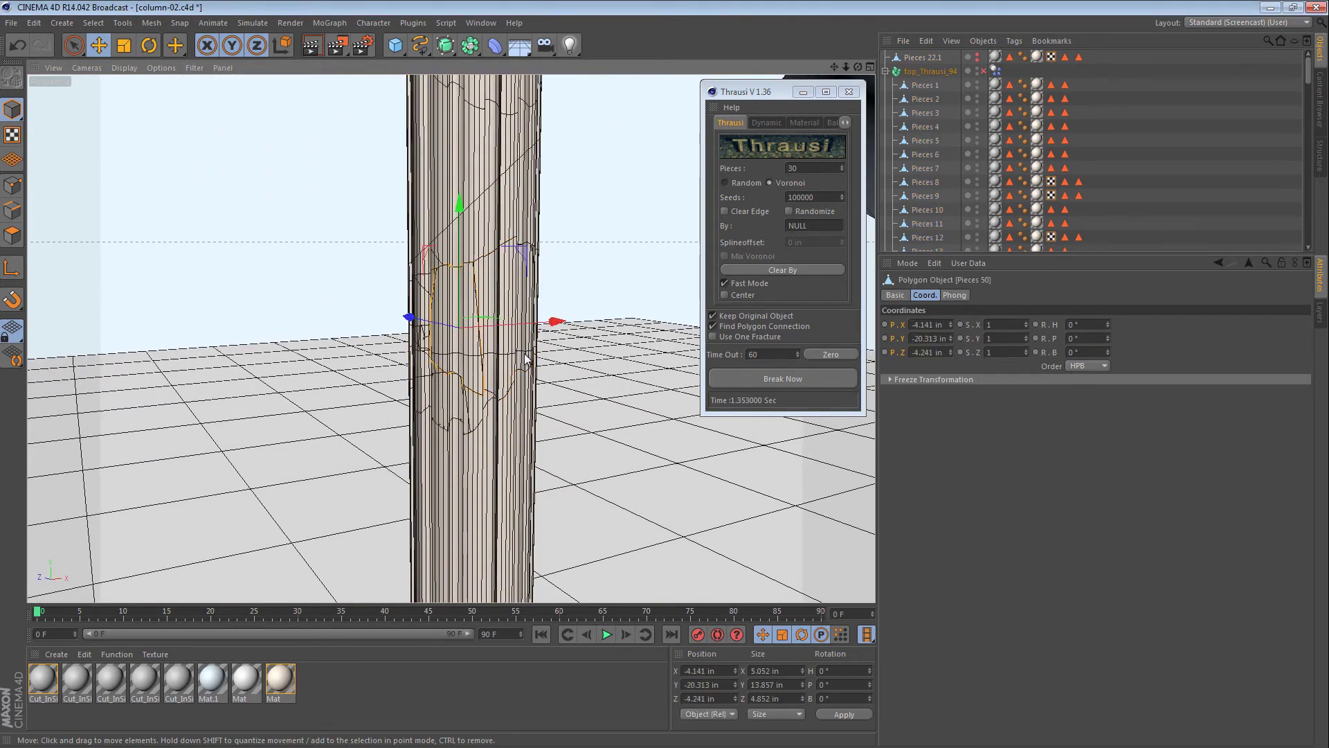
pyautogui.click(514, 314)
pyautogui.click(758, 378)
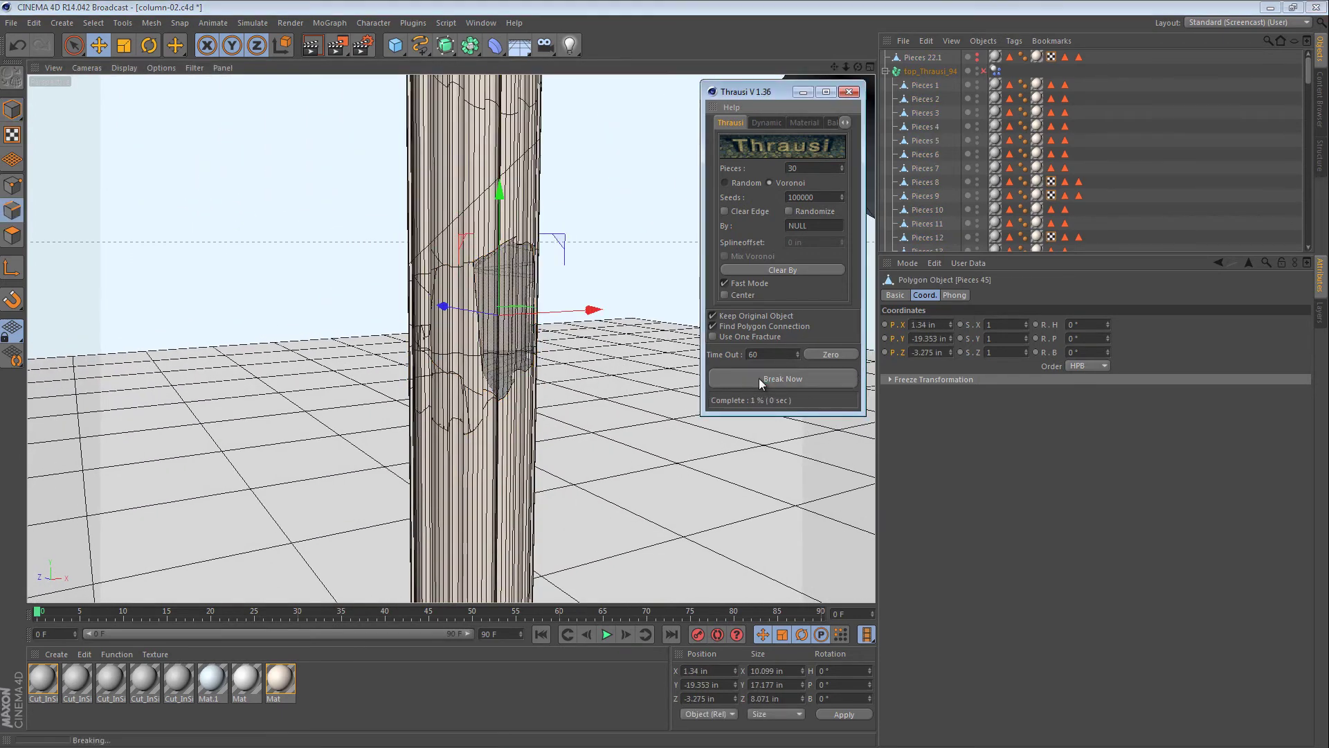
pyautogui.click(447, 335)
pyautogui.click(798, 385)
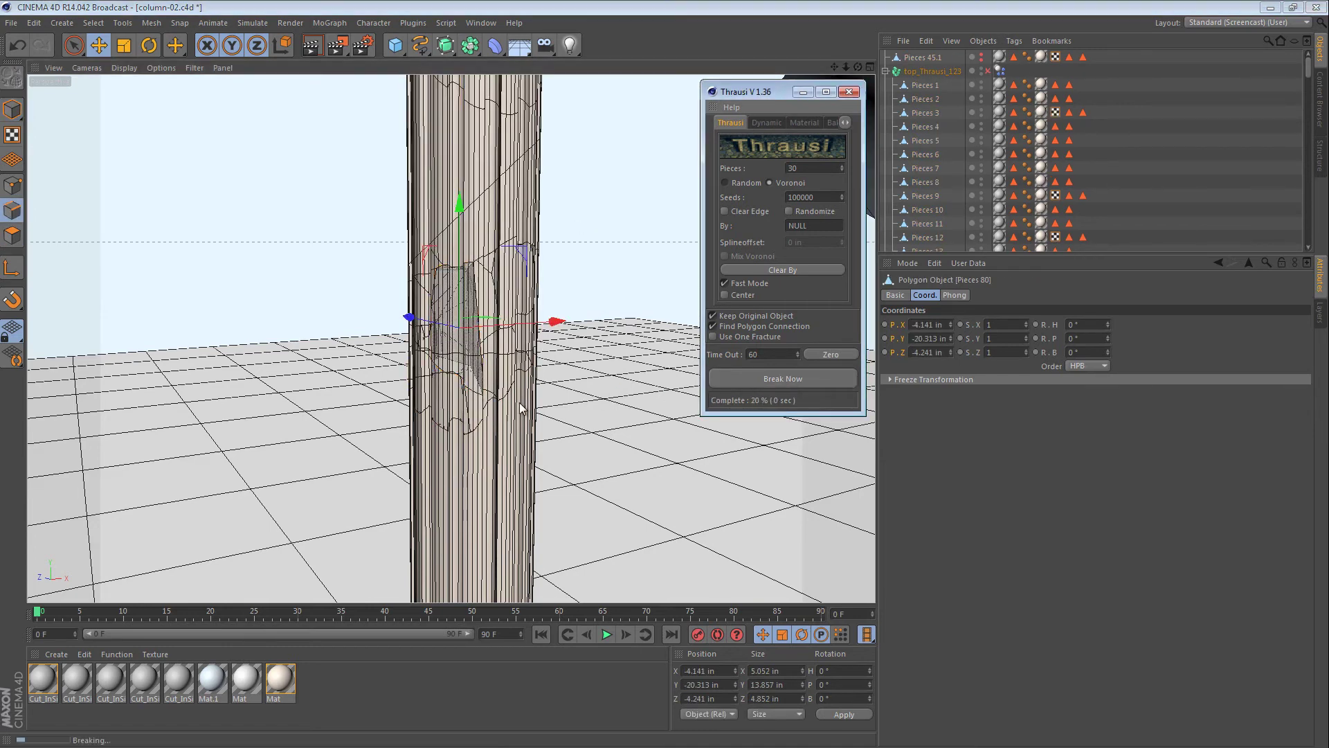
# Step: Fracture Pieces 137 and another fractured column piece into smaller fragments
pyautogui.click(446, 367)
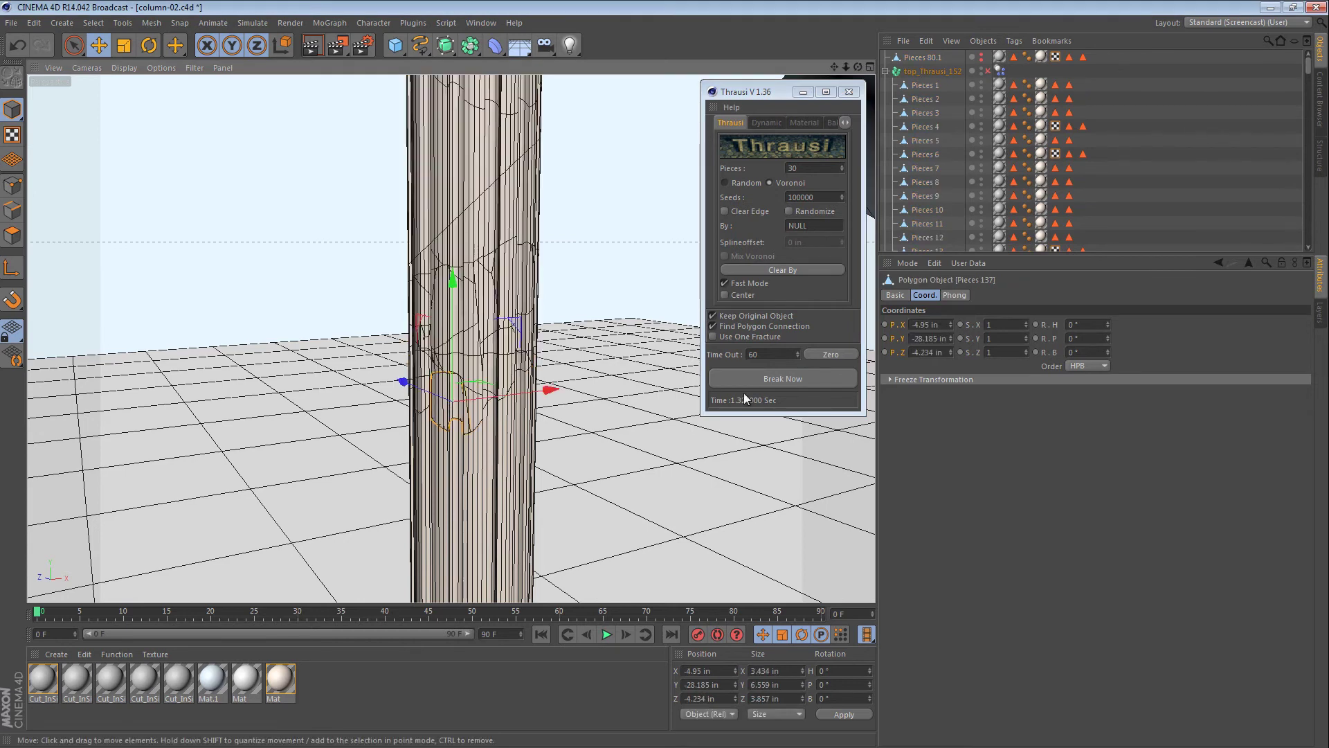
pyautogui.click(773, 378)
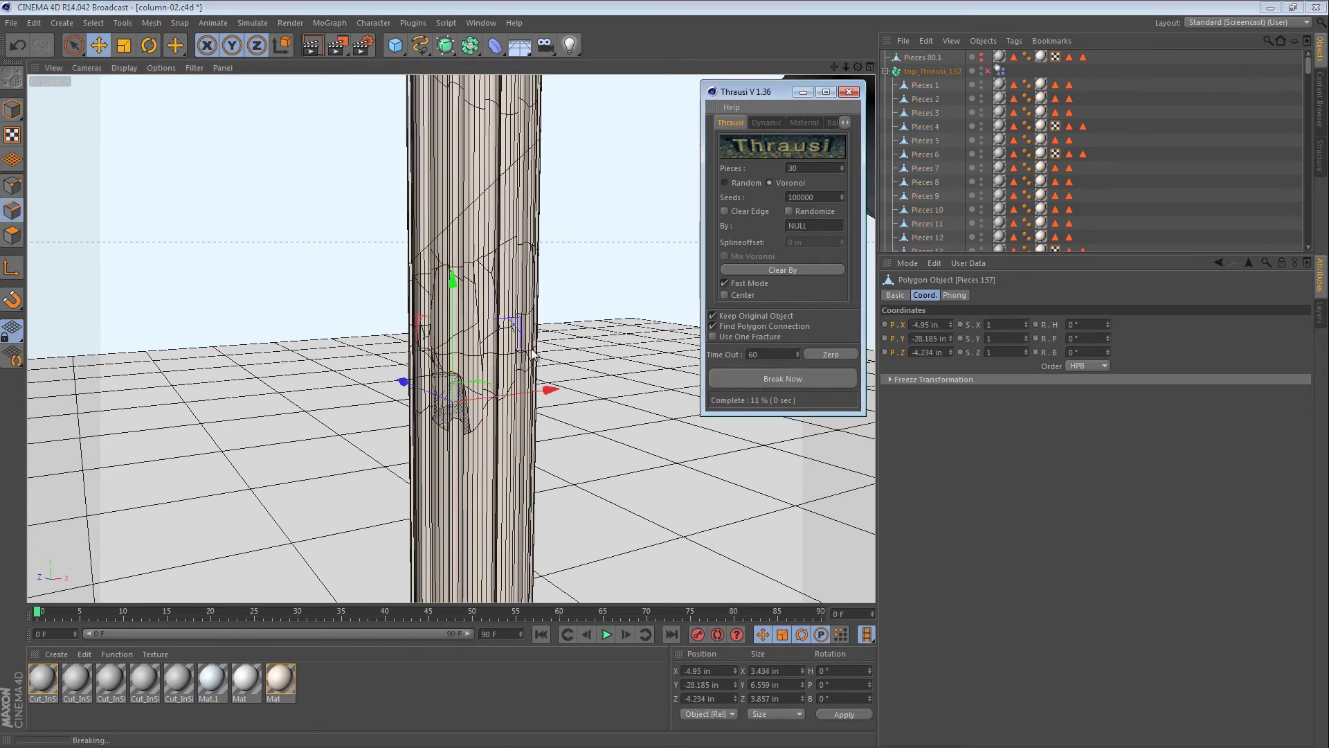
pyautogui.click(470, 256)
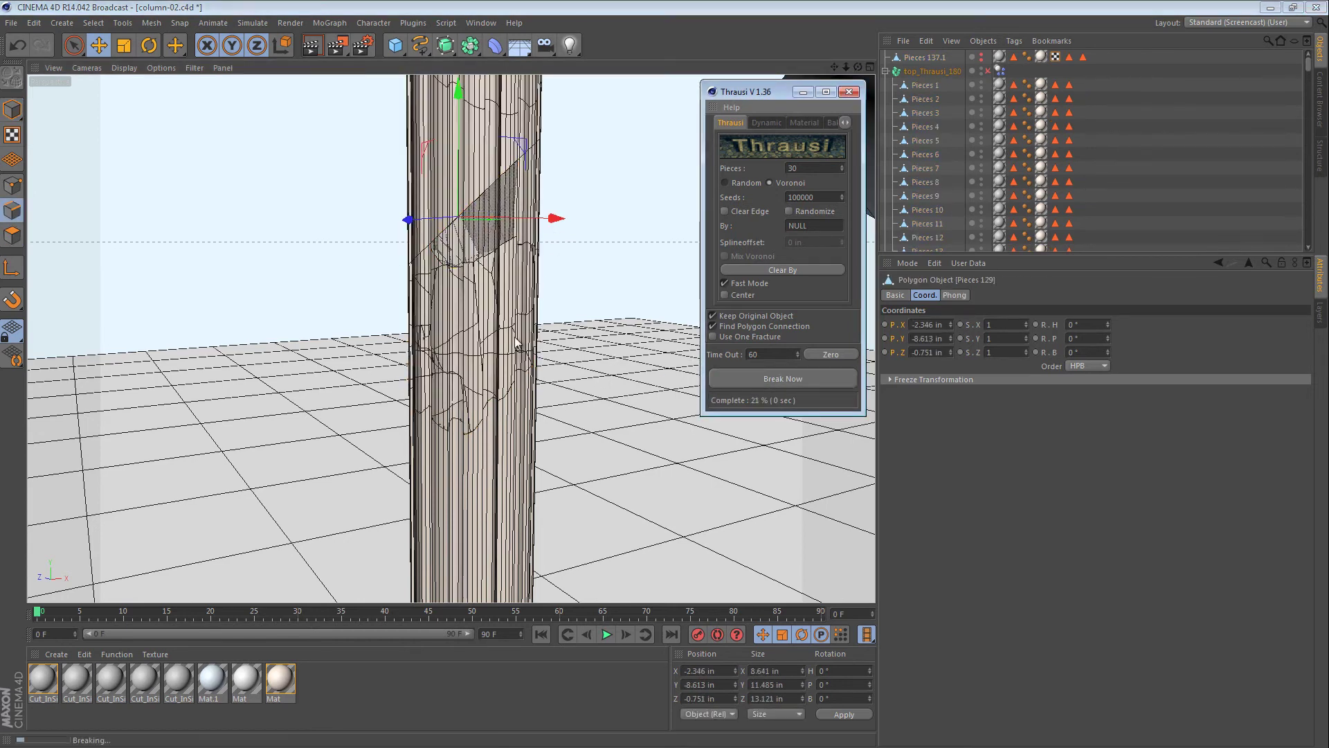
pyautogui.moveTo(430, 311)
pyautogui.keyDown('alt'); pyautogui.mouseDown()
pyautogui.moveTo(633, 314)
pyautogui.moveTo(416, 317)
pyautogui.mouseUp(); pyautogui.keyUp('alt')
pyautogui.click(390, 310)
pyautogui.click(740, 379)
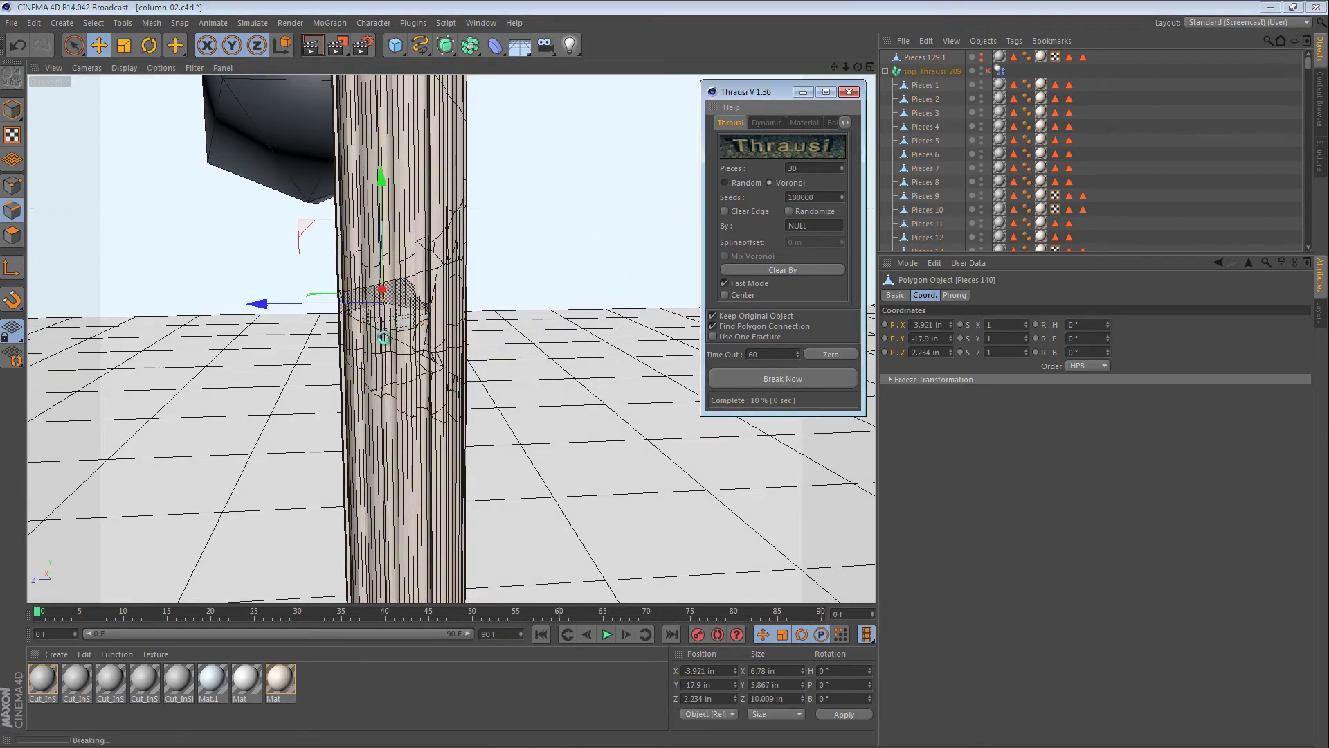
# Step: Fracture one more column fragment, then deselect everything and bring the view closer
pyautogui.click(372, 348)
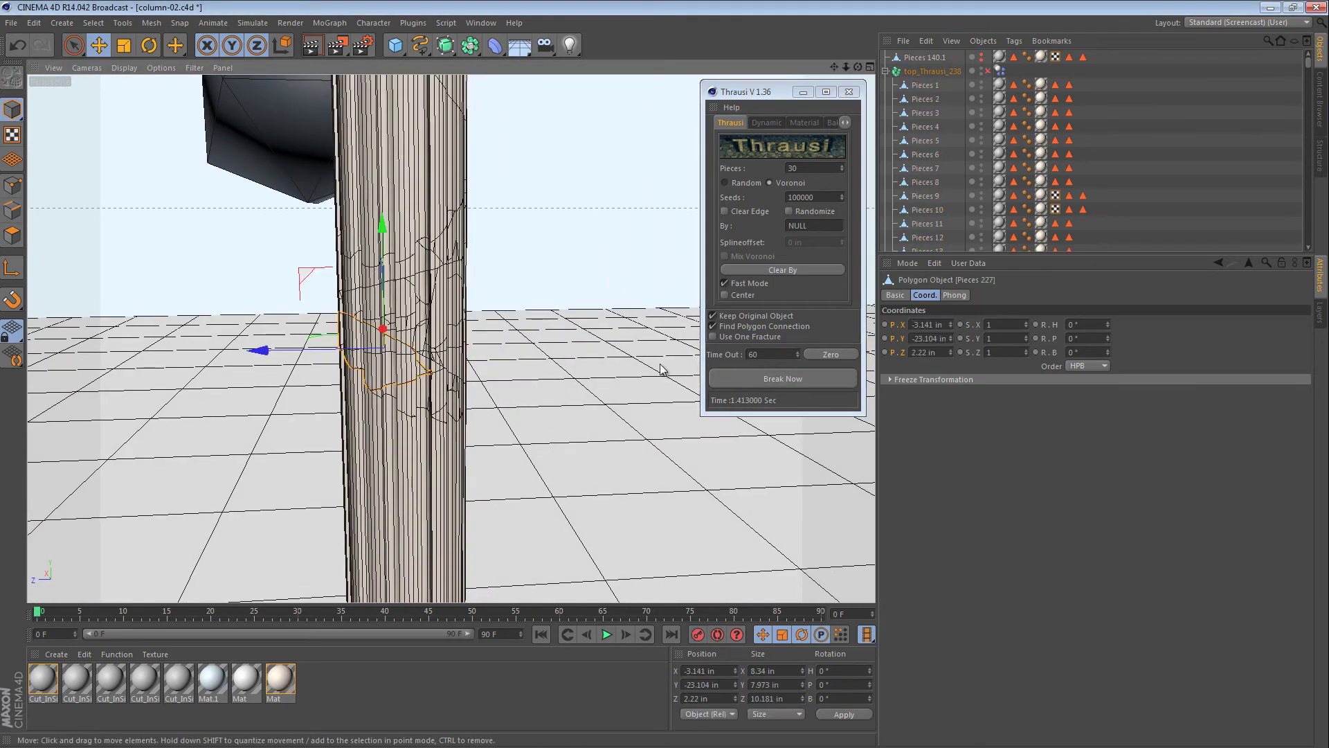
pyautogui.click(750, 377)
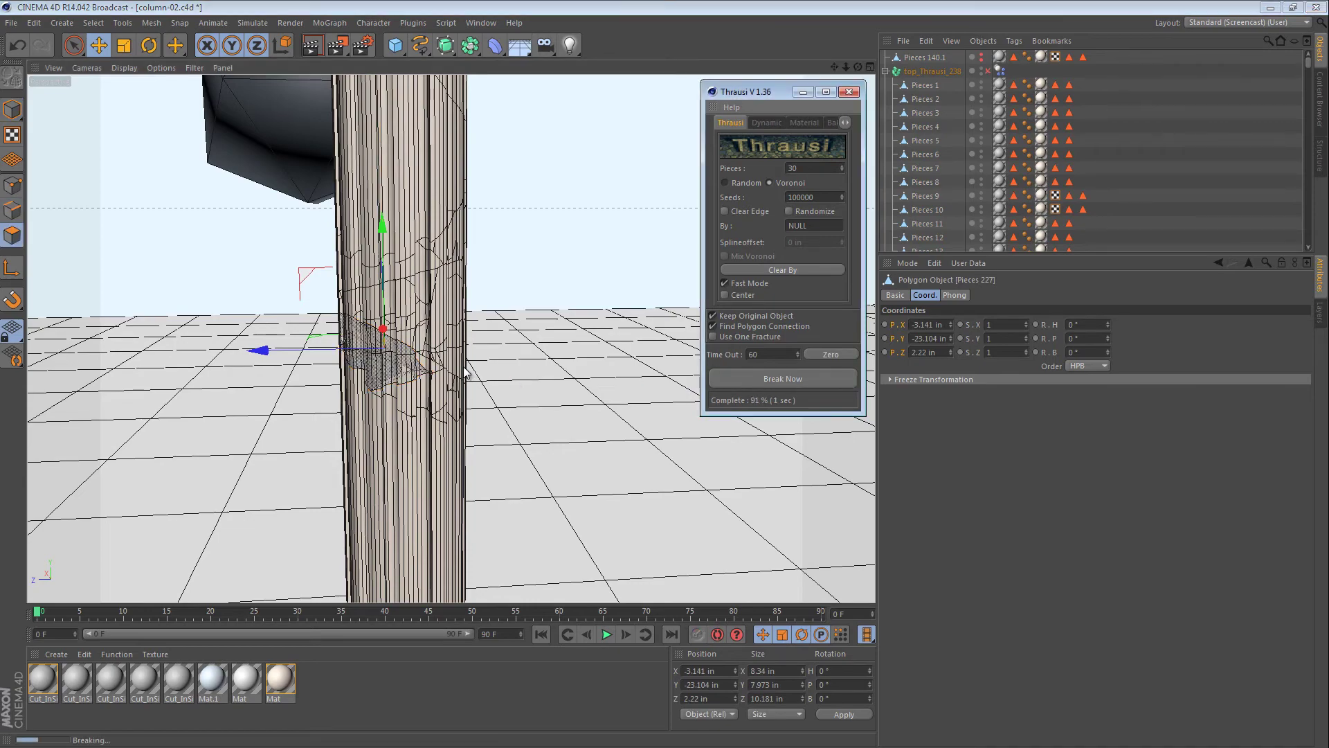
pyautogui.click(526, 291)
pyautogui.scroll(-5, 492, 364)
pyautogui.keyDown('alt'); pyautogui.moveTo(526, 366); pyautogui.dragTo(434, 358); pyautogui.keyUp('alt')
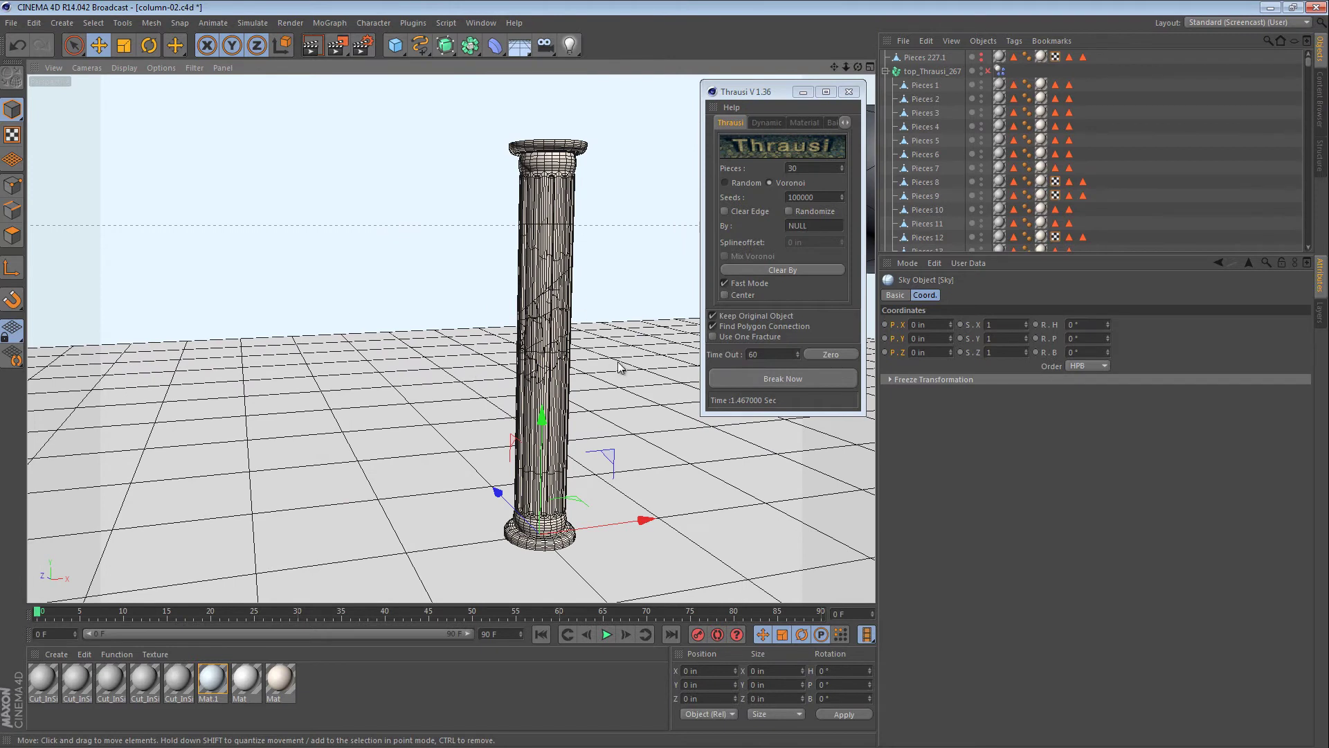
# Step: Frame both the column and the platonic boulder, then play the impact simulation
pyautogui.moveTo(632, 372)
pyautogui.keyDown('alt'); pyautogui.mouseDown()
pyautogui.moveTo(558, 388)
pyautogui.moveTo(787, 360)
pyautogui.moveTo(636, 359)
pyautogui.mouseUp(); pyautogui.keyUp('alt')
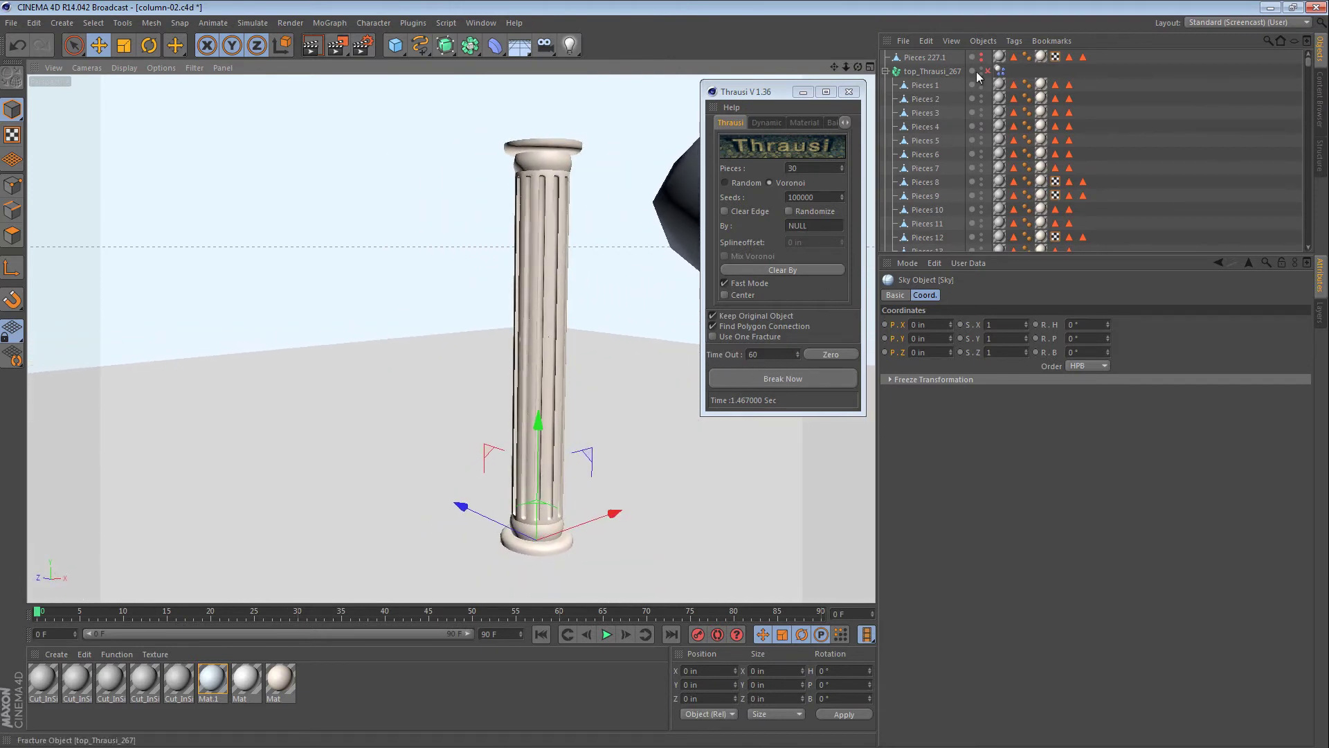
pyautogui.keyDown('alt'); pyautogui.moveTo(584, 330); pyautogui.dragTo(584, 453); pyautogui.keyUp('alt')
pyautogui.click(607, 634)
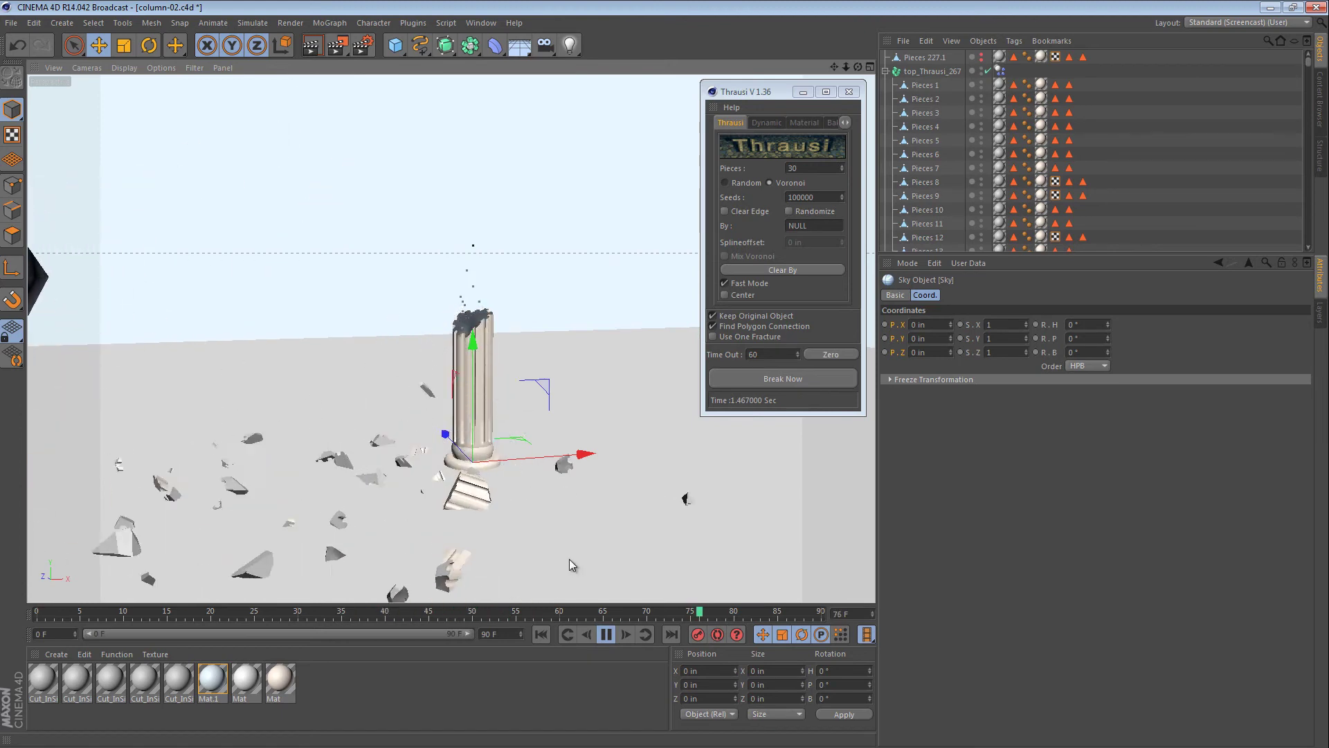
# Step: Select the Platonic, Floor and bottom Dynamics Body tags and set their collision Bounce to 2%
pyautogui.click(886, 70)
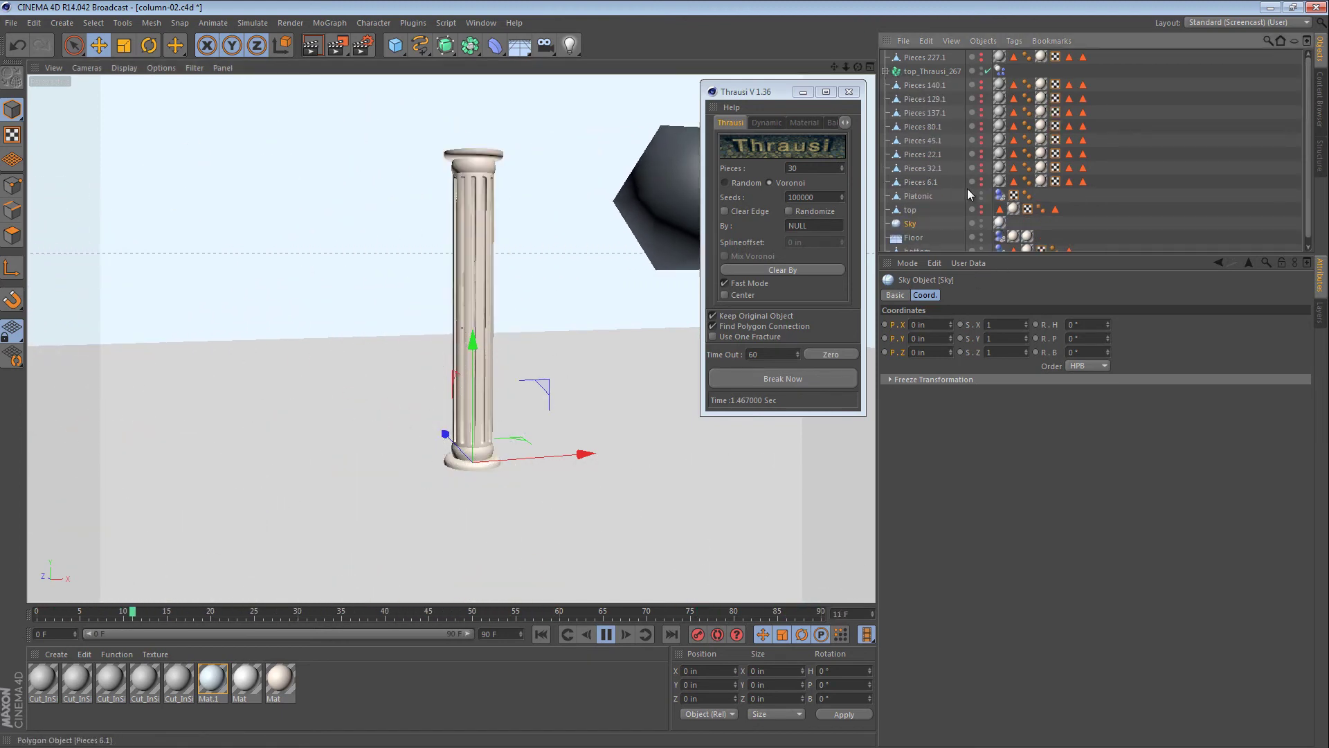
pyautogui.scroll(-1, 955, 186)
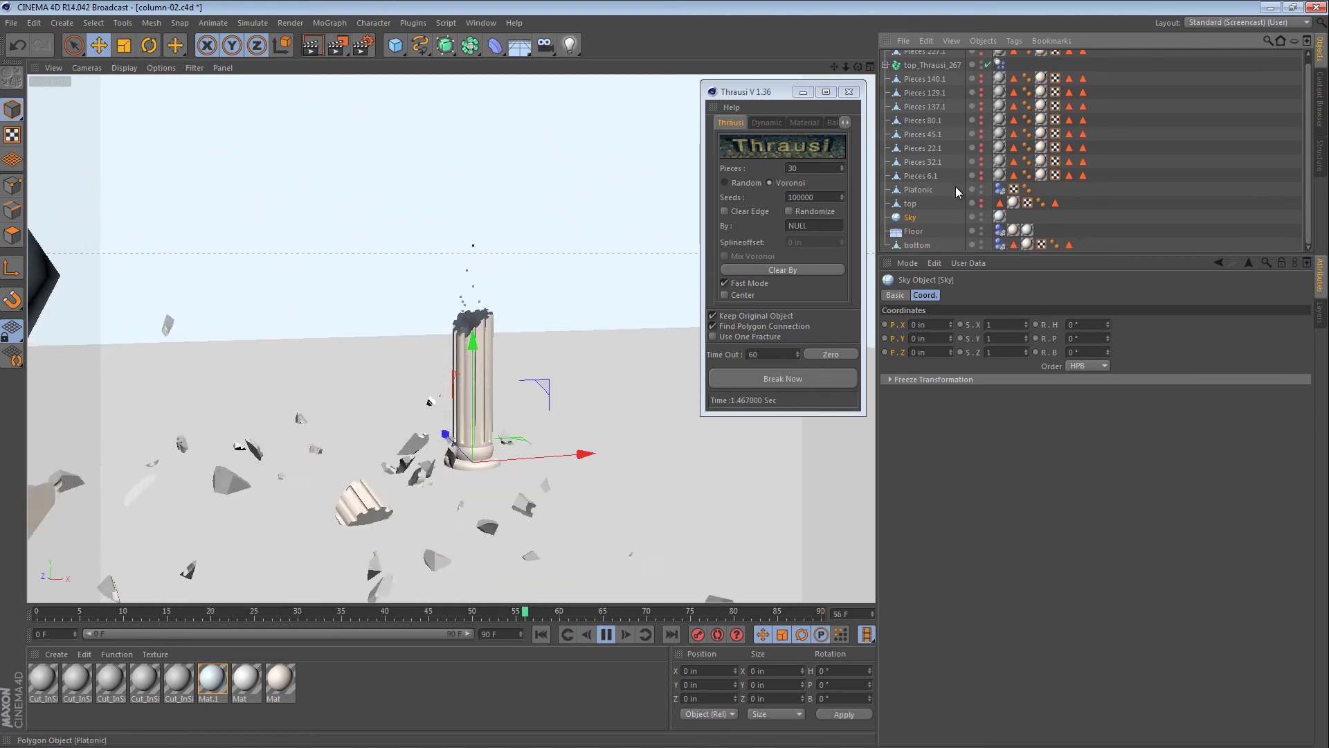
pyautogui.click(1000, 191)
pyautogui.keyDown('ctrl'); pyautogui.click(1000, 230); pyautogui.keyUp('ctrl')
pyautogui.keyDown('ctrl'); pyautogui.click(1001, 245); pyautogui.keyUp('ctrl')
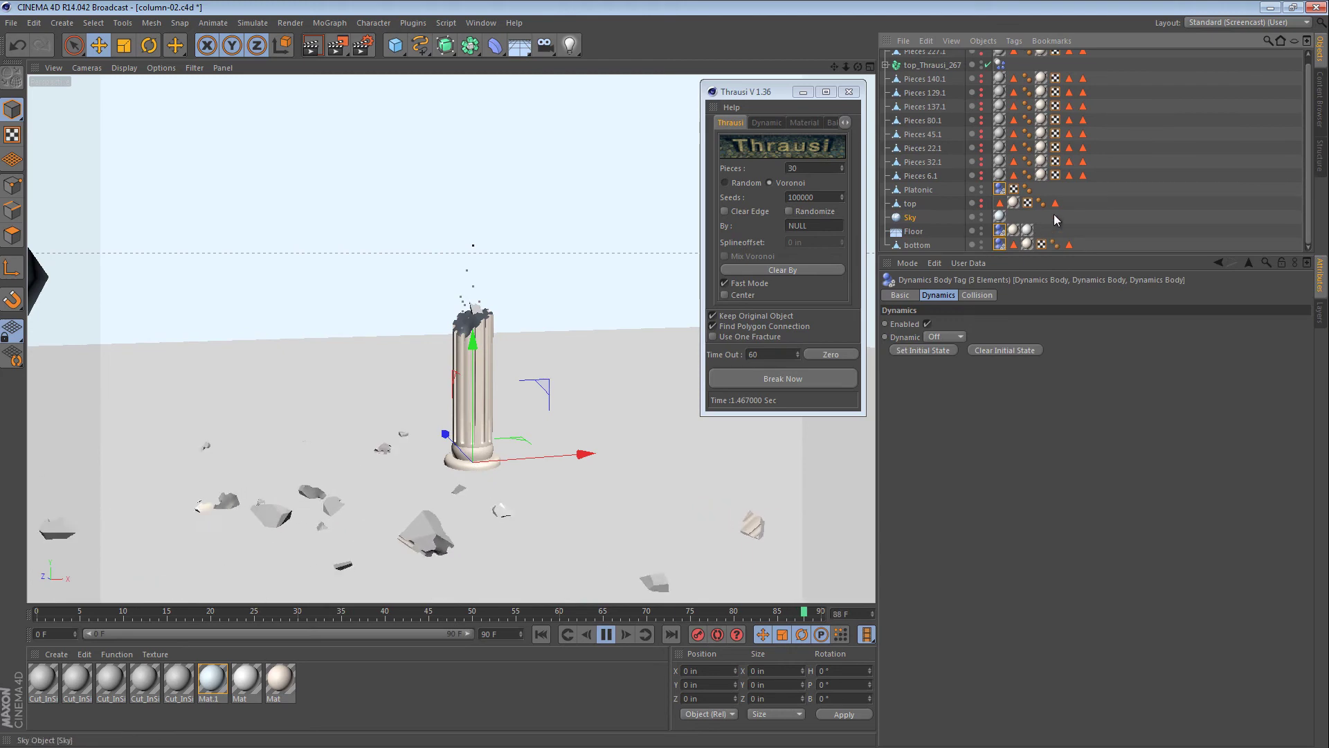
pyautogui.scroll(1, 1053, 228)
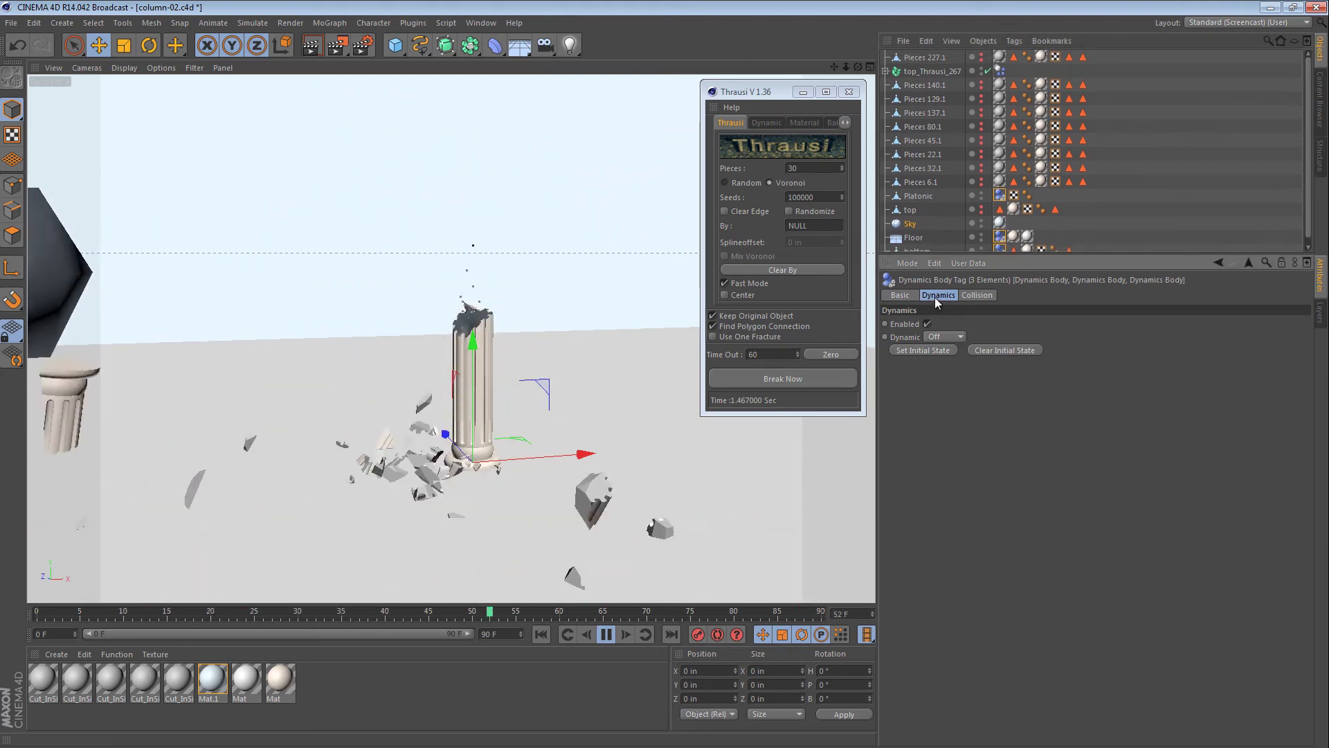
pyautogui.click(975, 296)
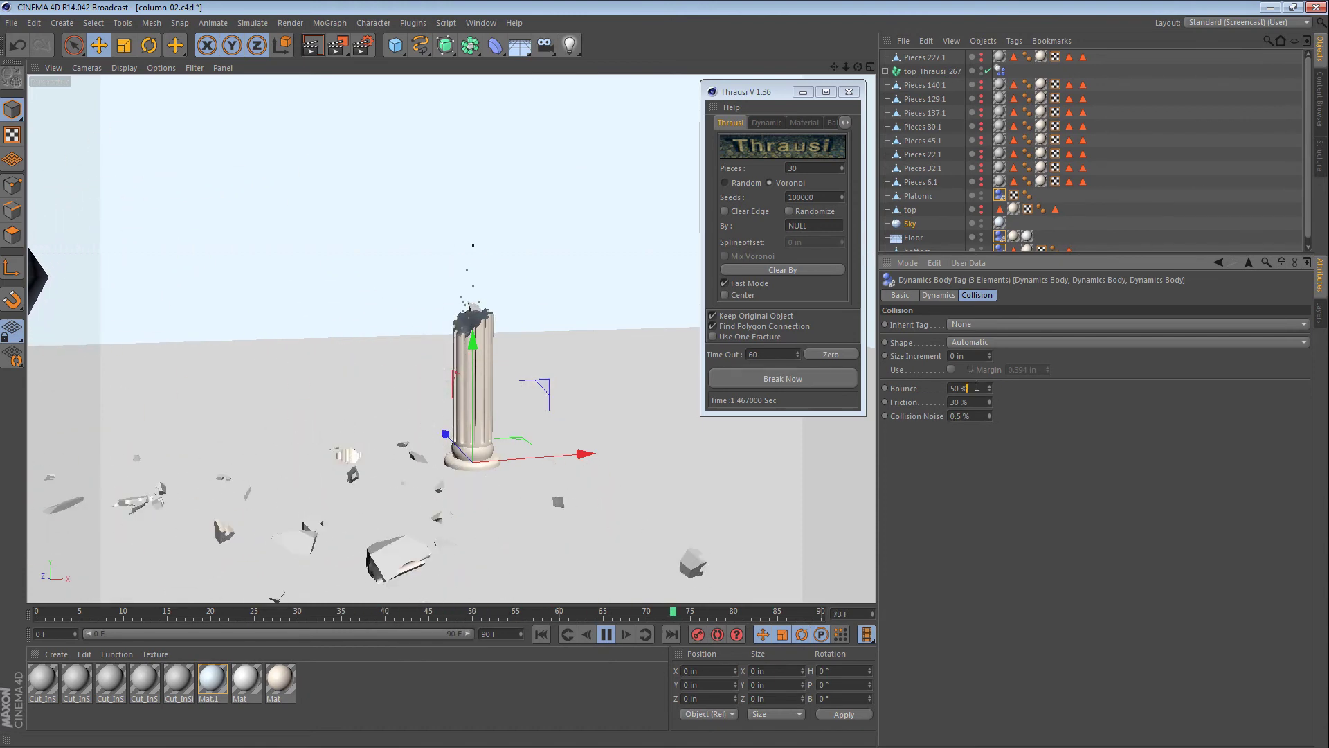
pyautogui.write('2')
pyautogui.press('Tab')
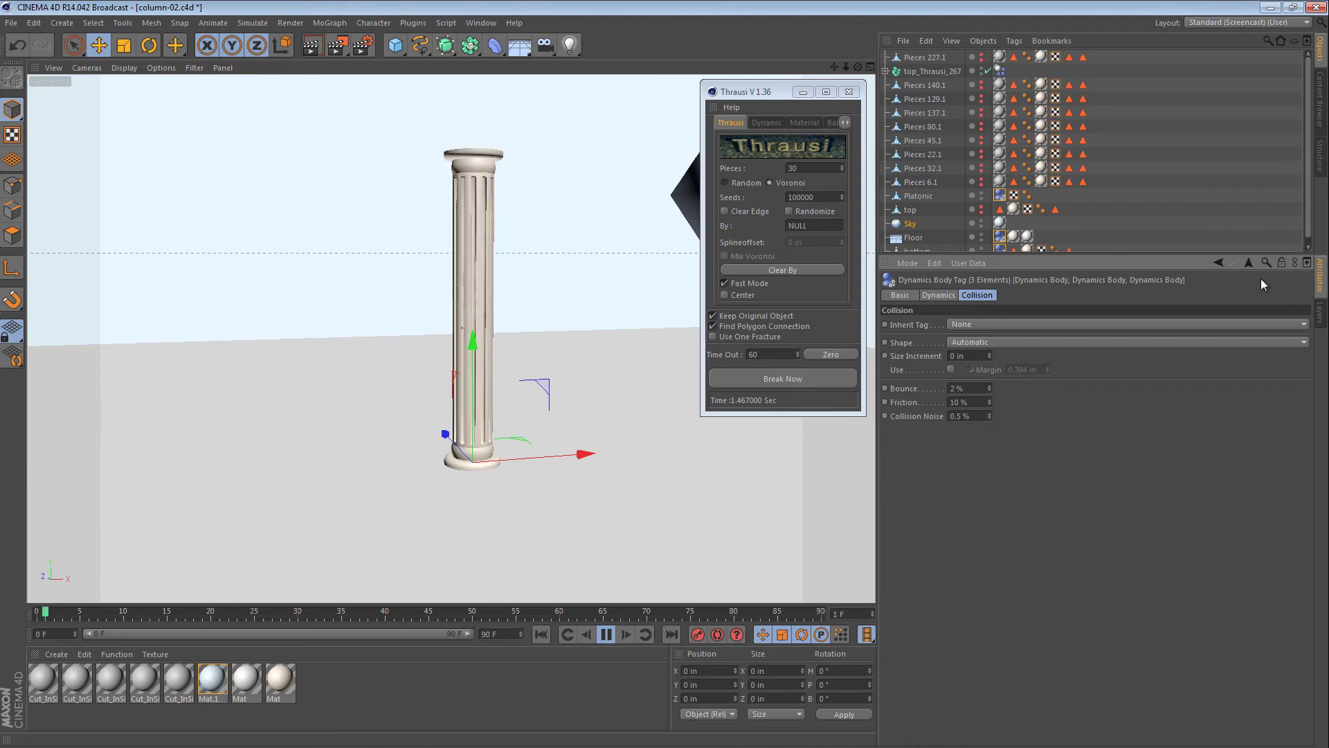
# Step: Set the top_Thrausi_267 fragments' Dynamics Body friction to 80%
pyautogui.click(1000, 71)
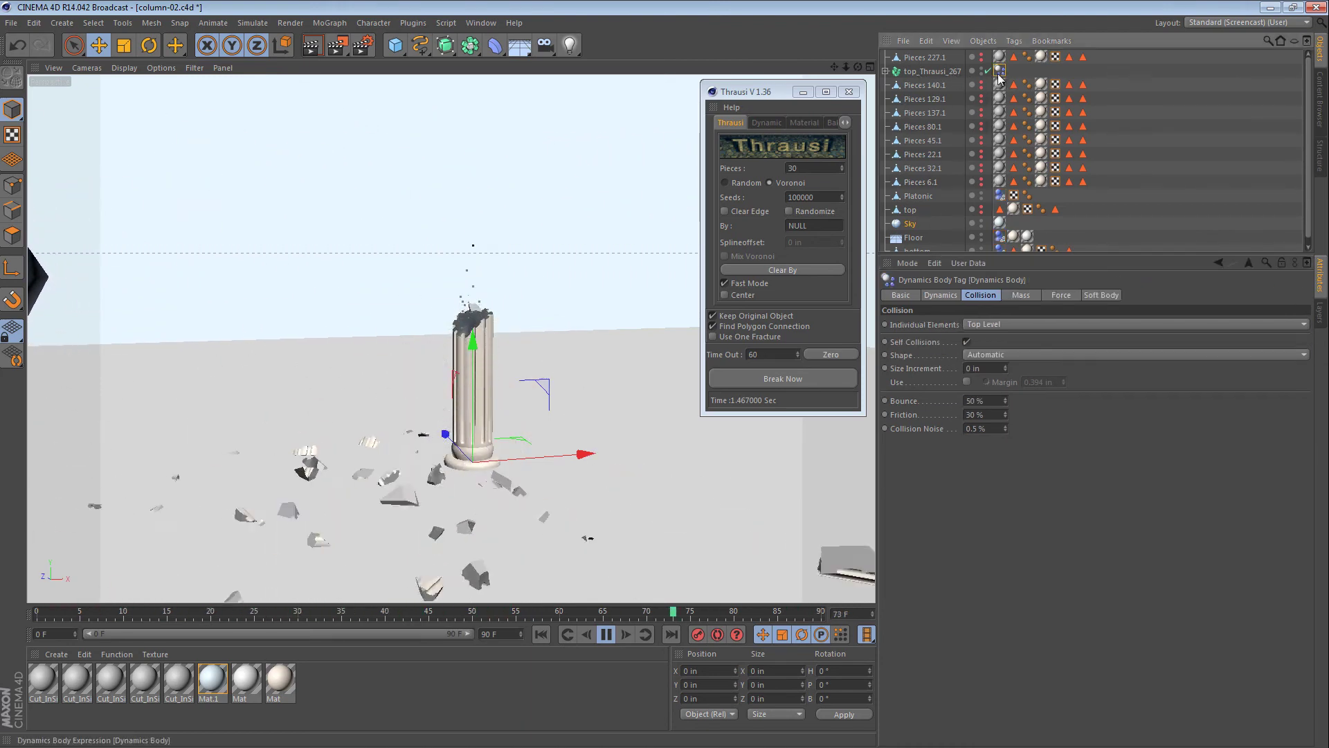
pyautogui.click(995, 402)
pyautogui.doubleClick(995, 402)
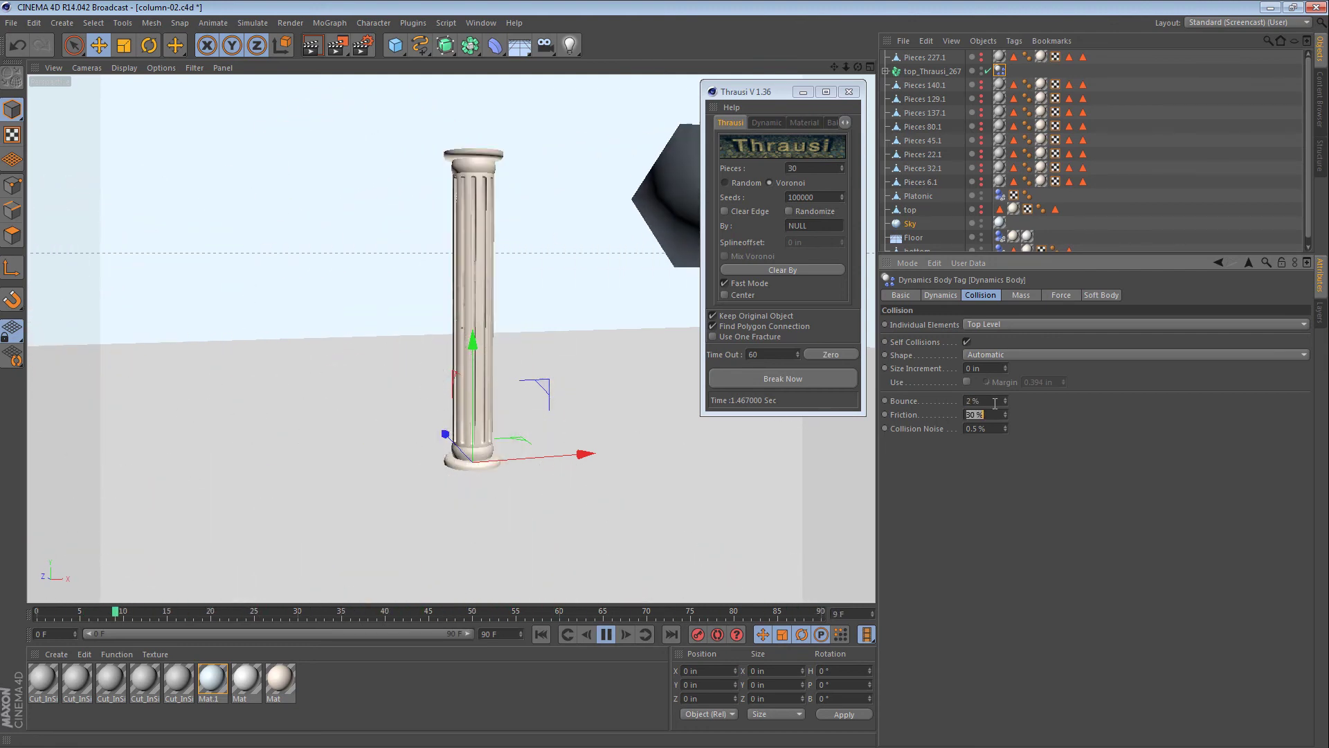
pyautogui.write('80')
pyautogui.press('Return')
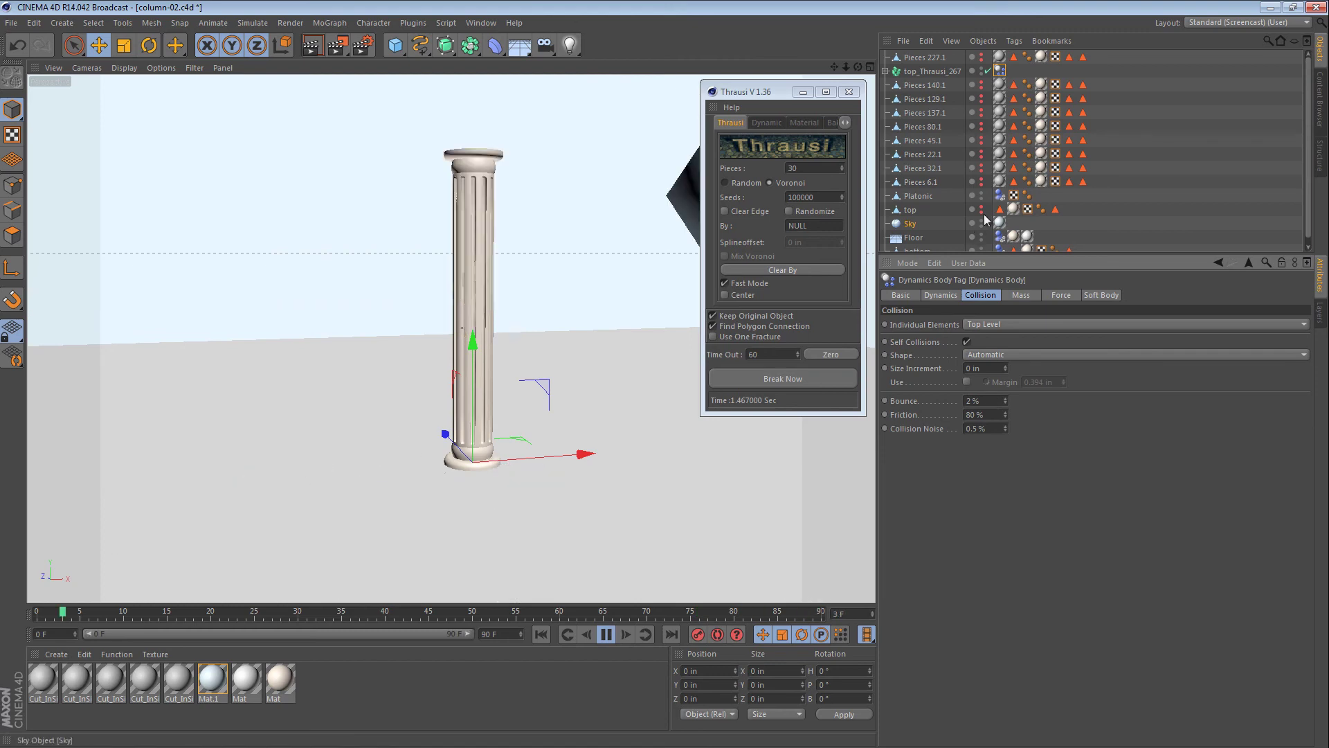
# Step: Raise the Platonic, Floor and bottom tags' friction to 90%
pyautogui.scroll(-1, 999, 206)
pyautogui.keyDown('ctrl'); pyautogui.click(999, 245); pyautogui.keyUp('ctrl')
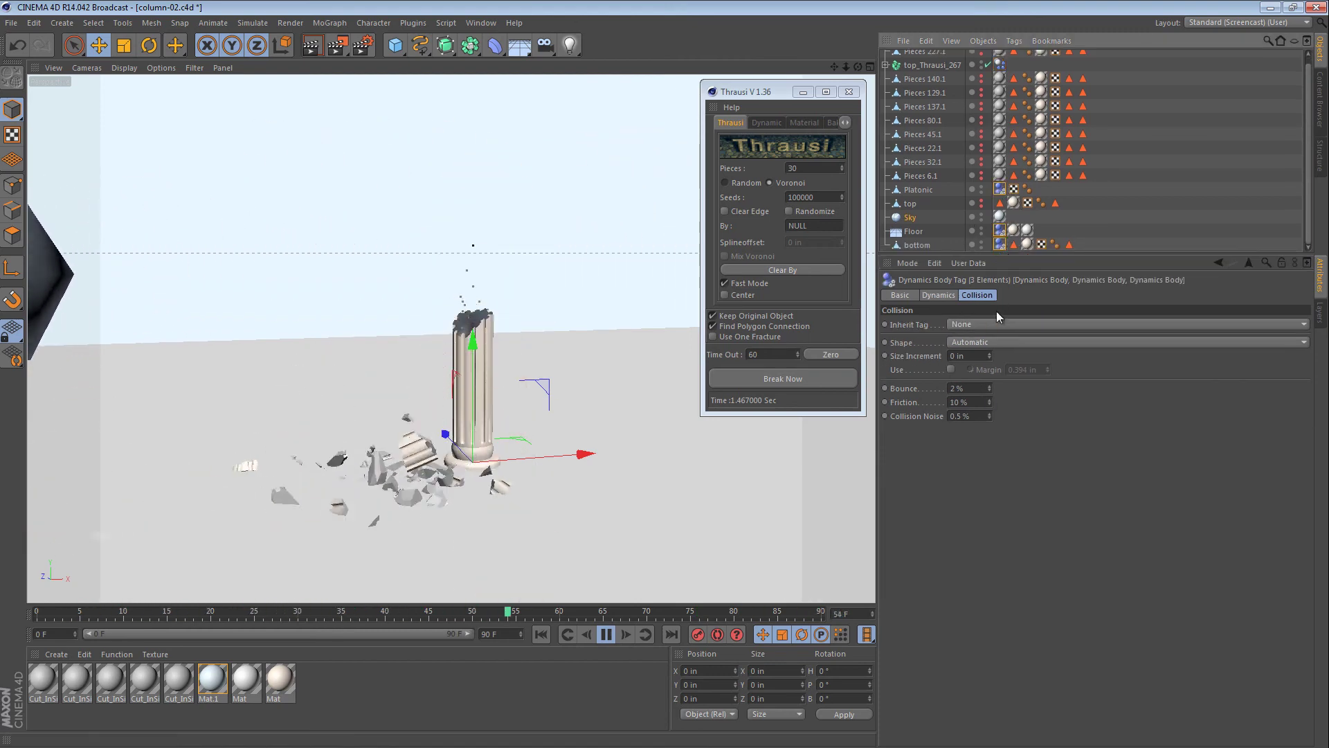
pyautogui.write('90')
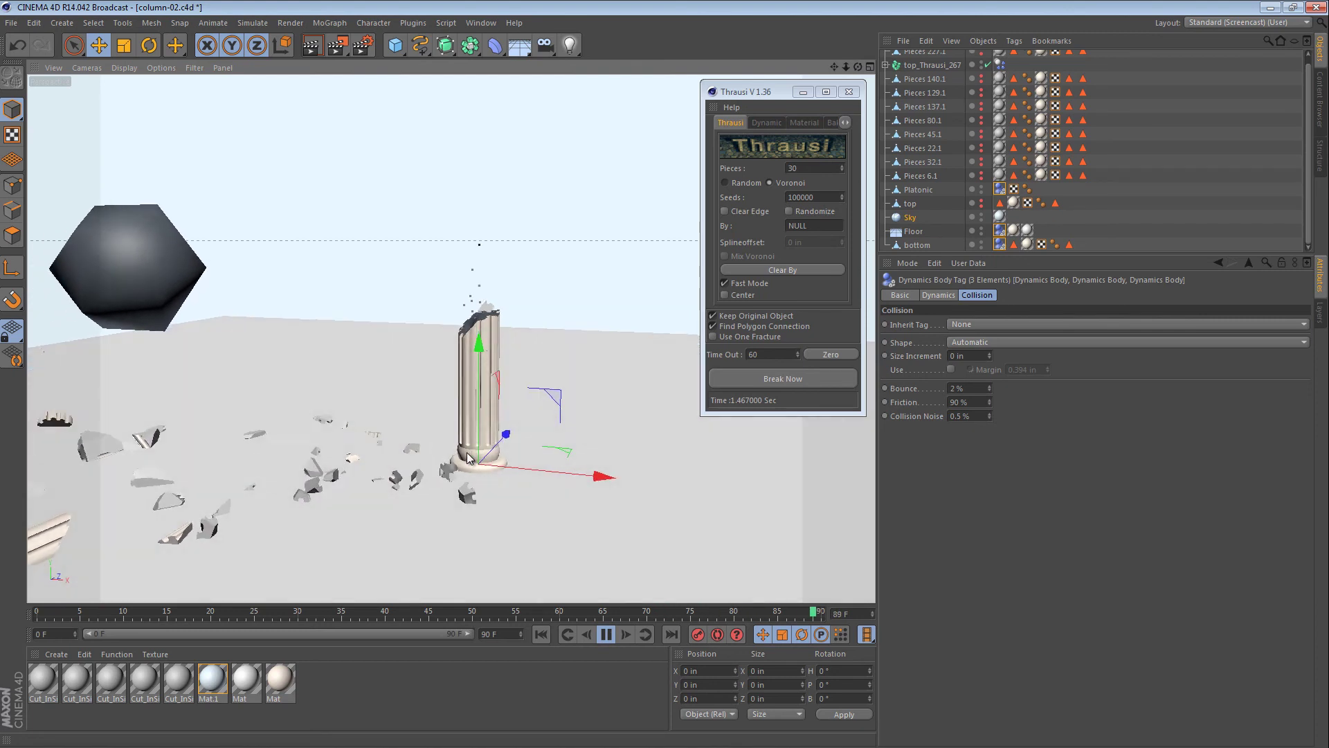
# Step: Watch the looping shatter from several angles and close the Thrausi V1.36 window
pyautogui.keyDown('alt'); pyautogui.moveTo(504, 425); pyautogui.dragTo(659, 385); pyautogui.keyUp('alt')
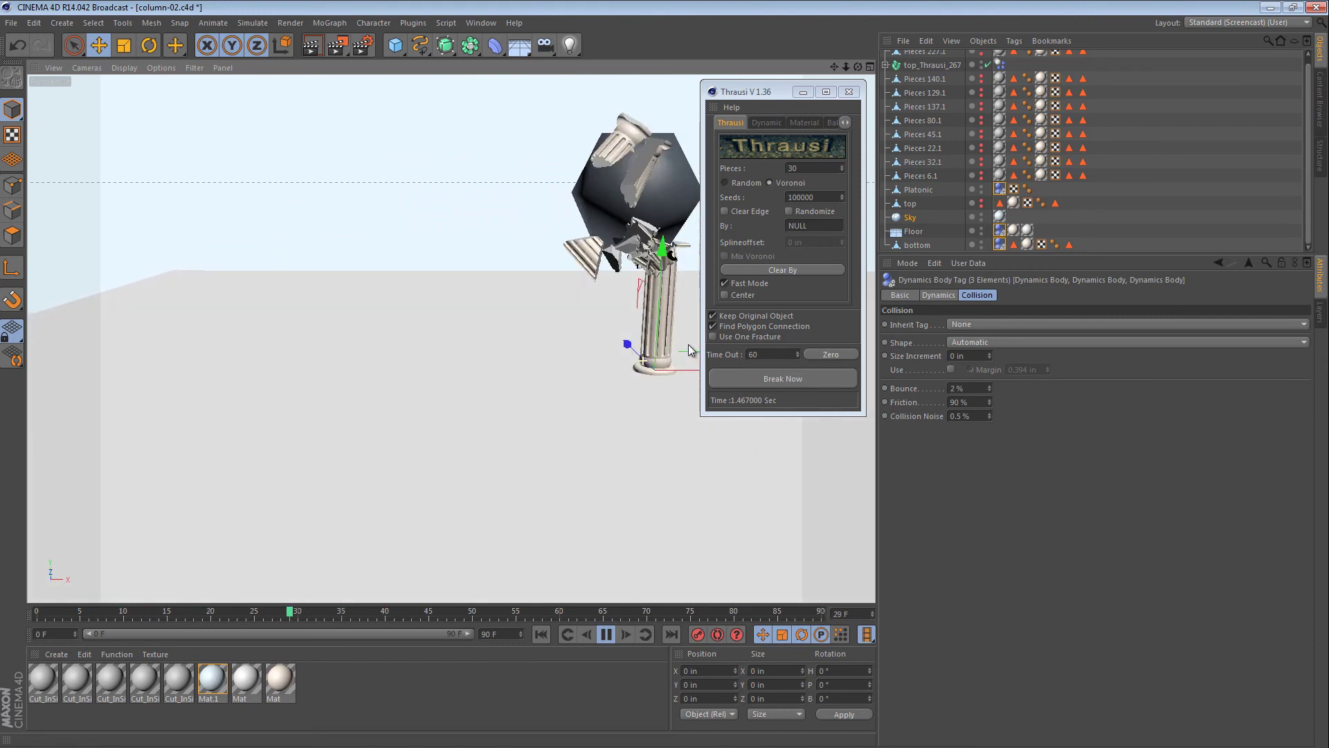
pyautogui.keyDown('alt'); pyautogui.moveTo(688, 342); pyautogui.dragTo(645, 362); pyautogui.keyUp('alt')
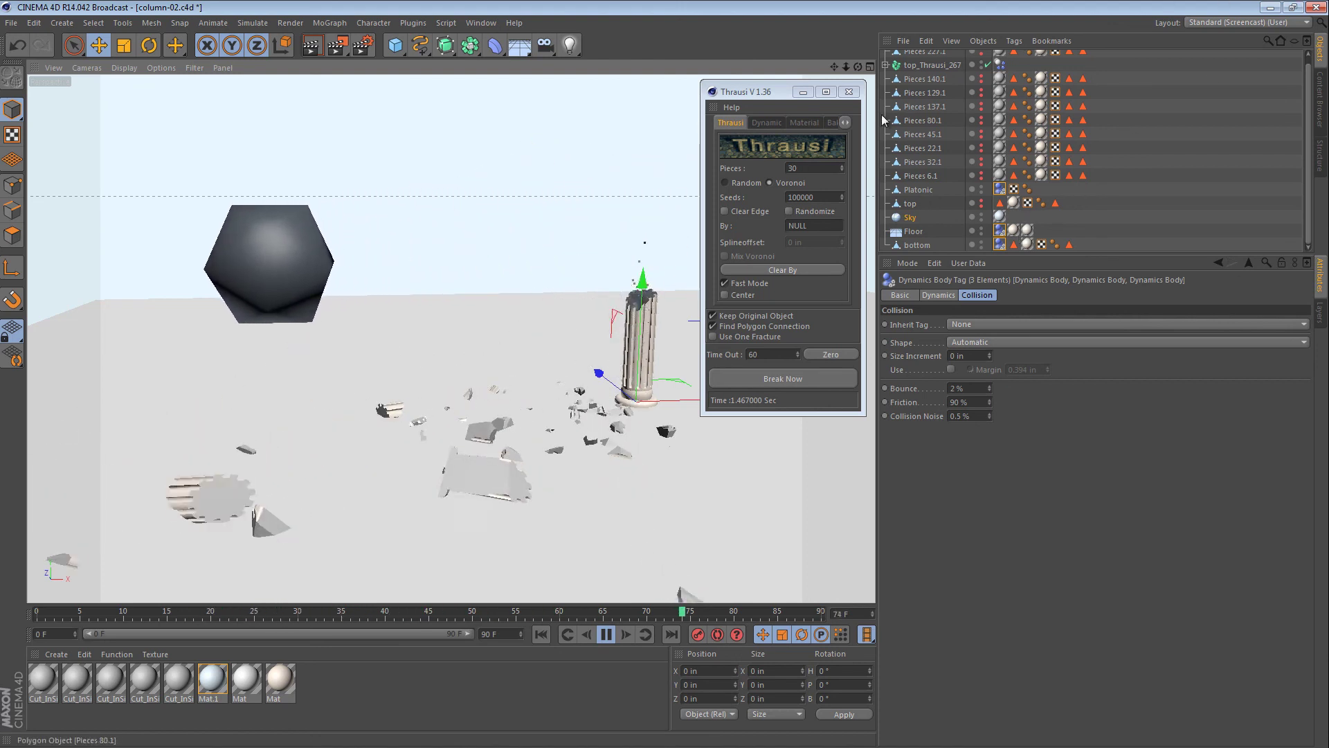
pyautogui.click(849, 93)
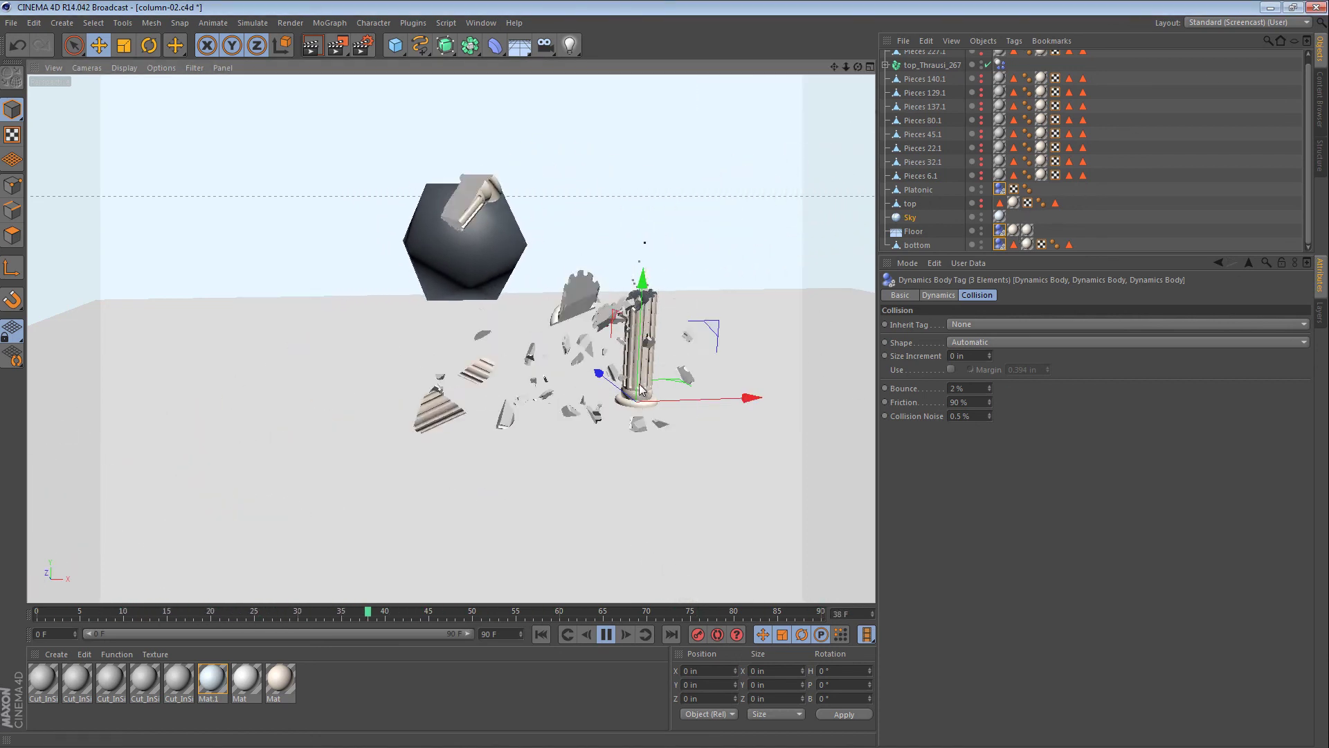
pyautogui.keyDown('alt'); pyautogui.moveTo(621, 386); pyautogui.dragTo(687, 386, button='middle'); pyautogui.keyUp('alt')
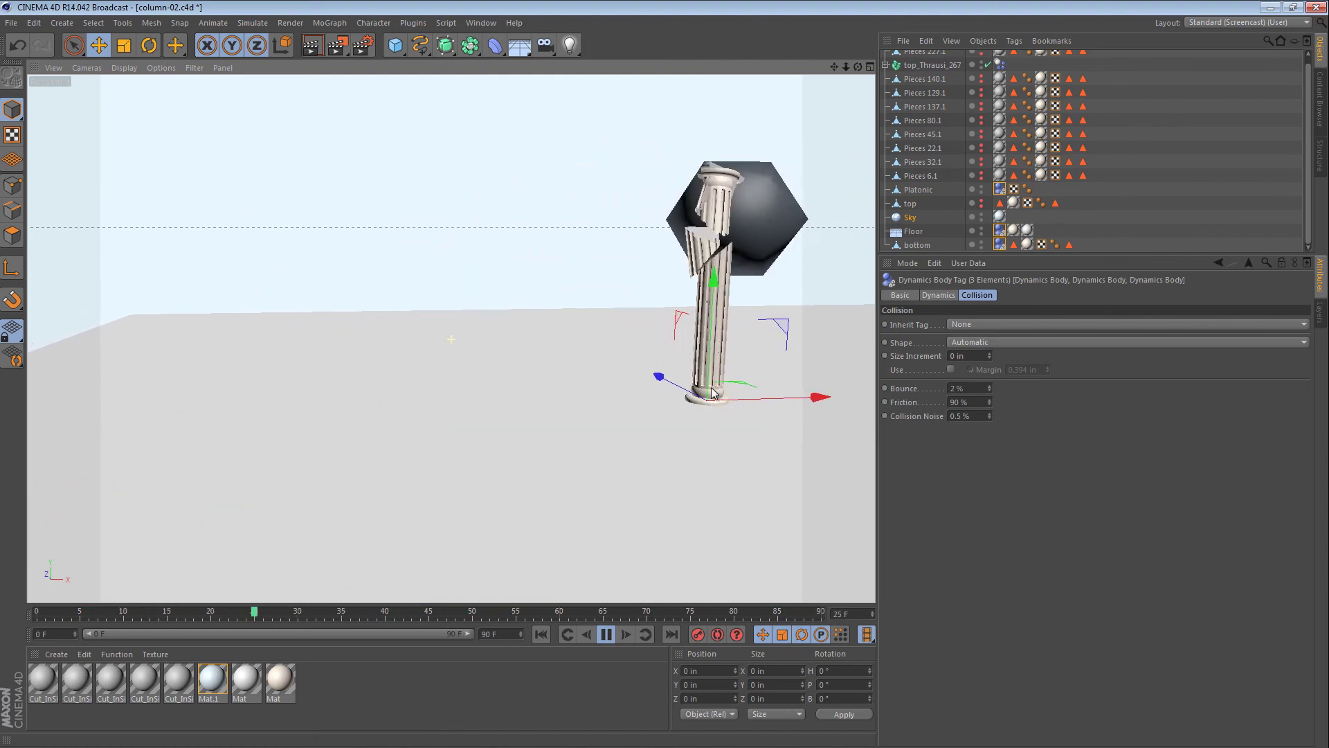
# Step: Inspect the fragments' Dynamics Body tag across its Force, Dynamics and Collision settings
pyautogui.keyDown('alt'); pyautogui.moveTo(687, 400); pyautogui.dragTo(557, 303); pyautogui.keyUp('alt')
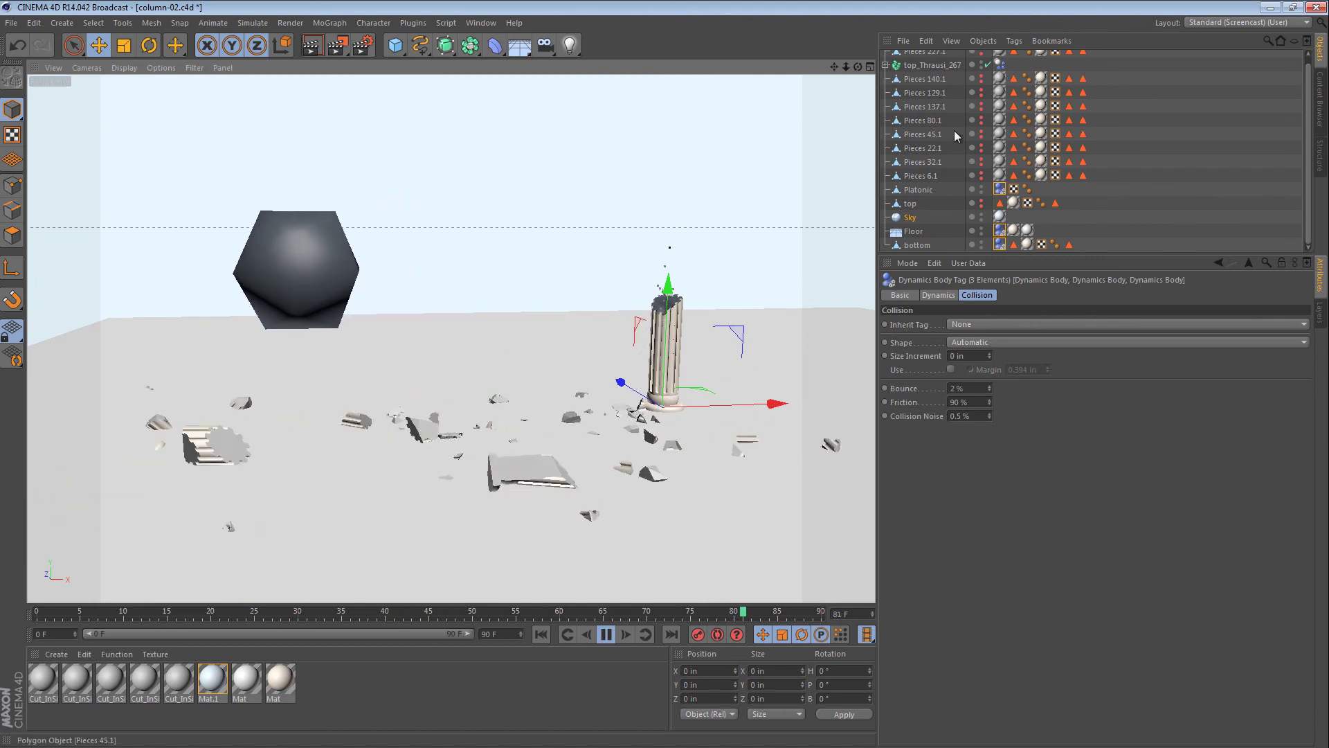
pyautogui.click(999, 64)
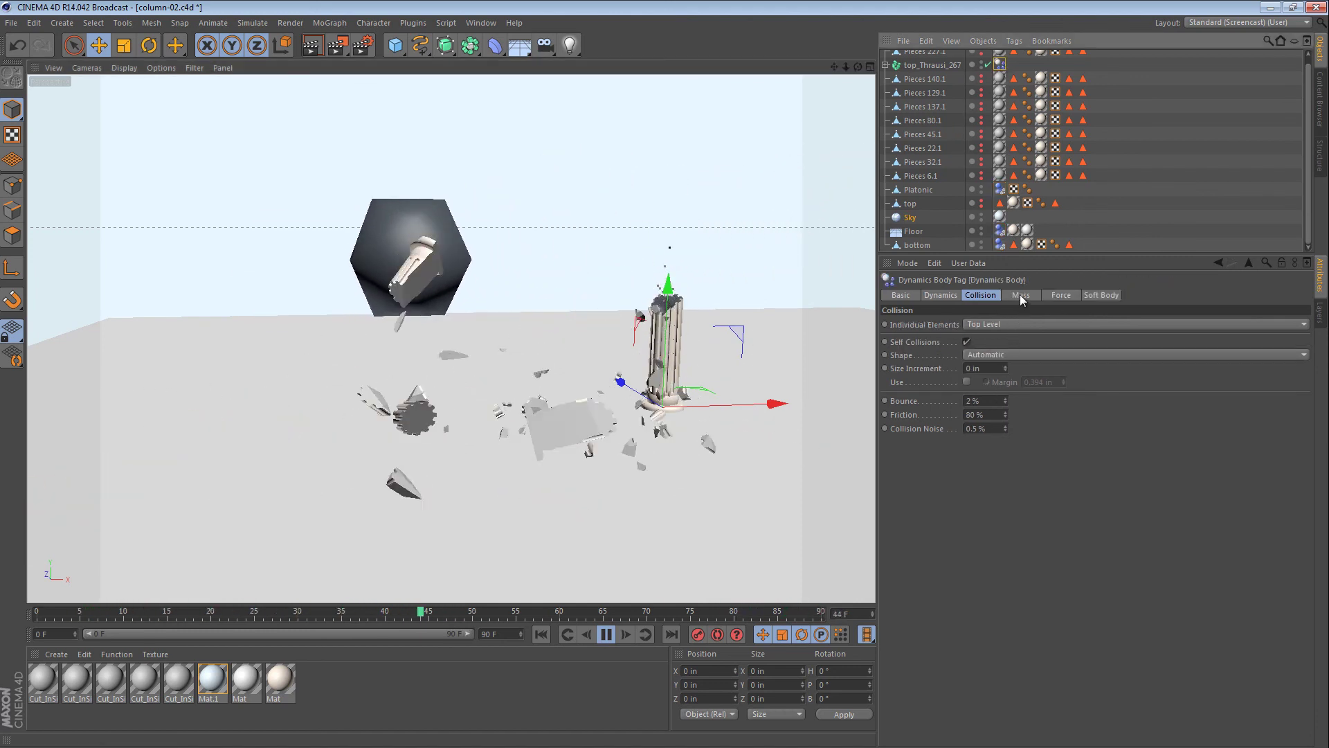
pyautogui.click(1053, 295)
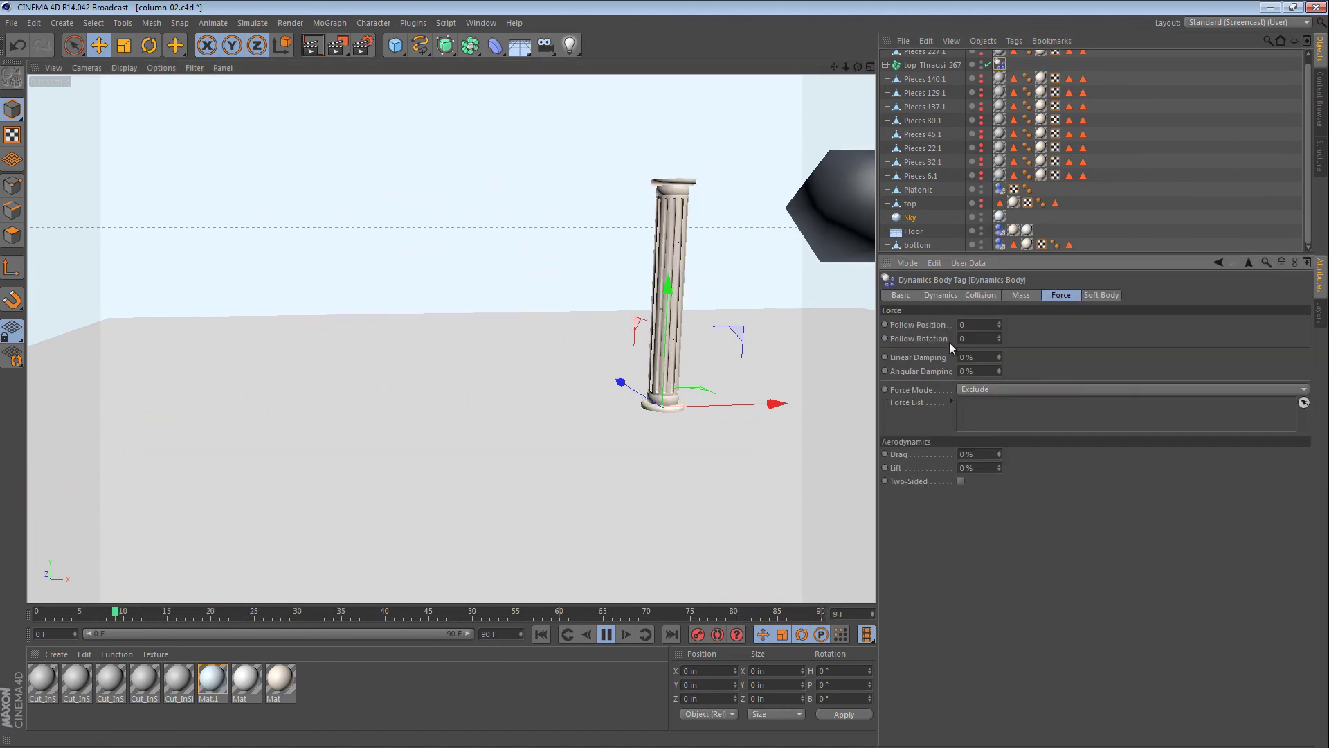
pyautogui.click(949, 295)
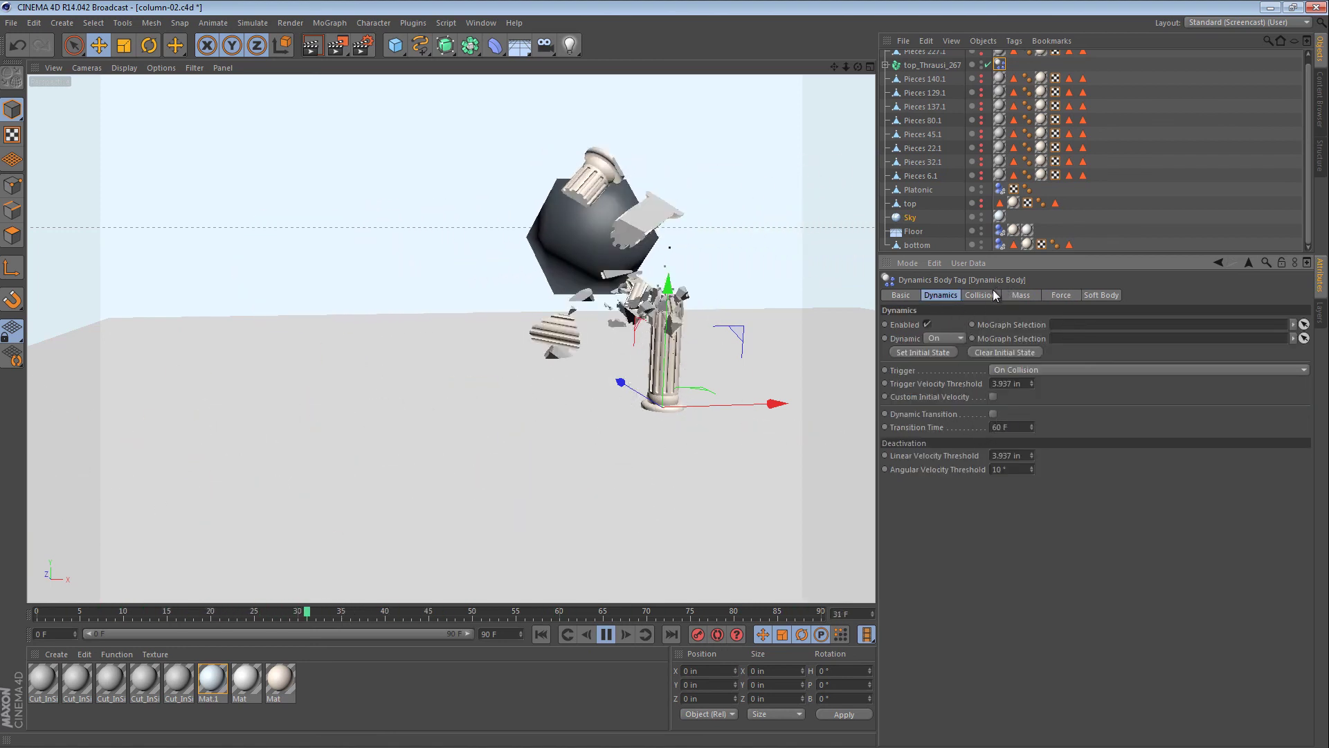
pyautogui.click(975, 291)
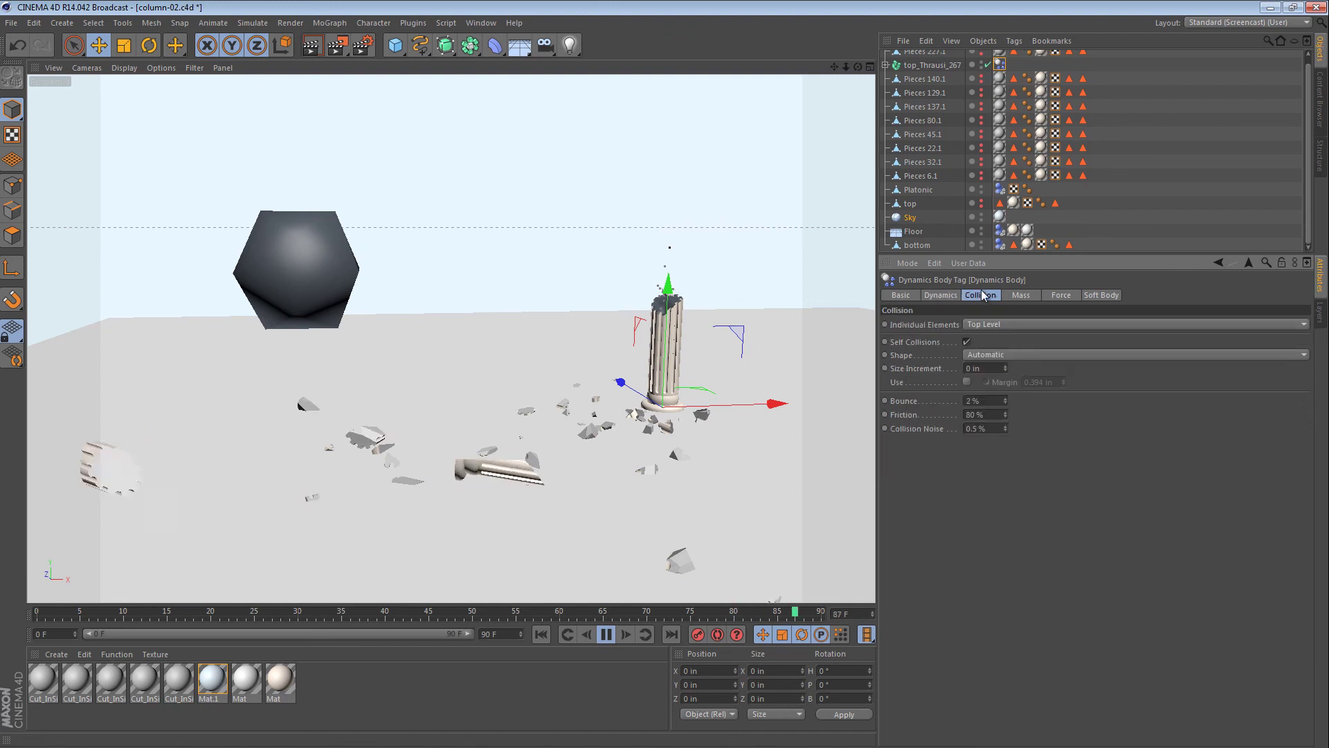
pyautogui.click(1059, 295)
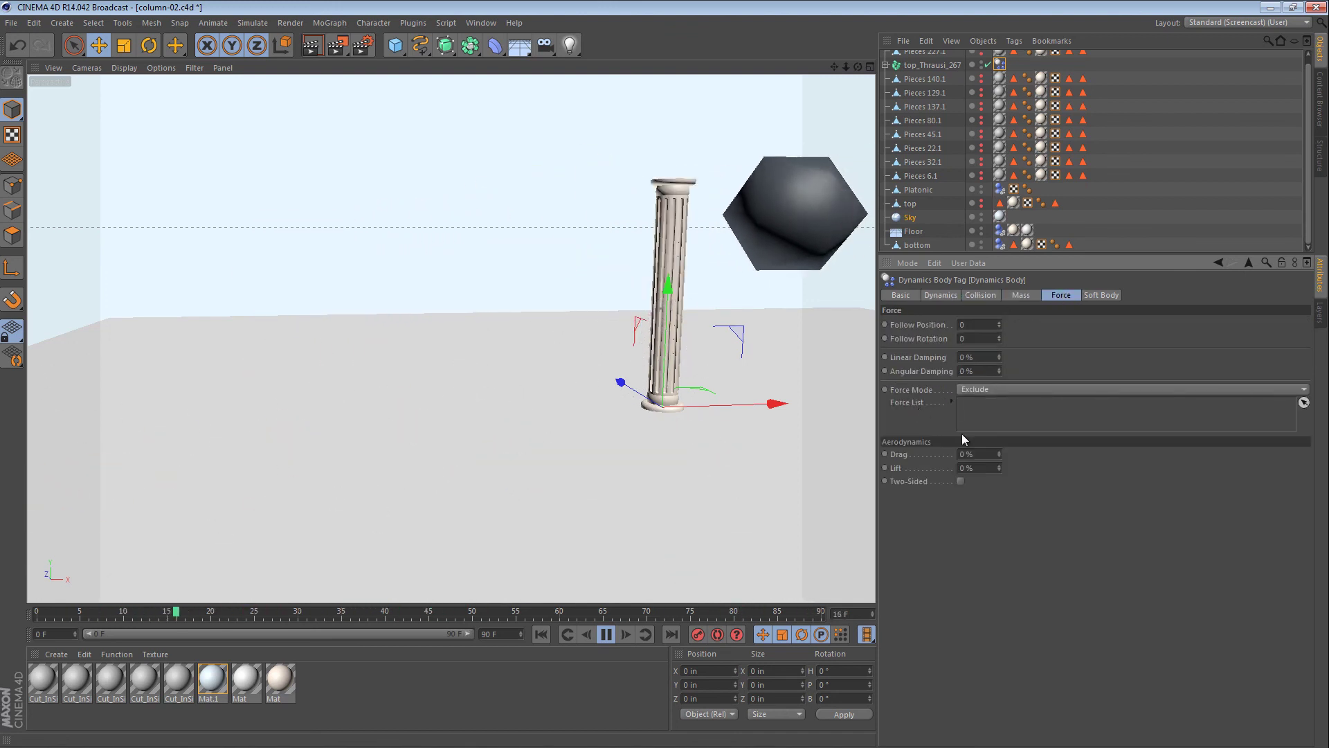
# Step: Set gravity to 0 in the Project Settings Dynamics page via Ctrl+D
pyautogui.hotkey('ctrl', 'd')
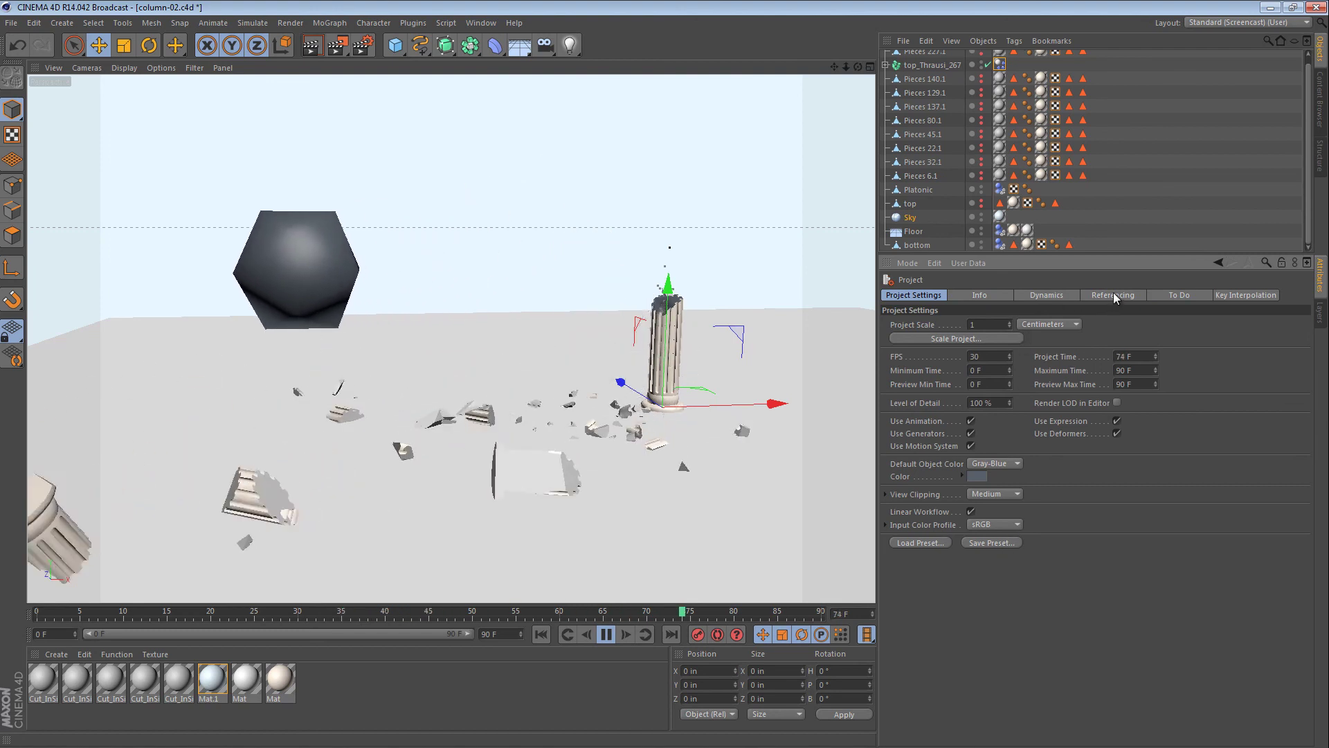
pyautogui.click(1066, 293)
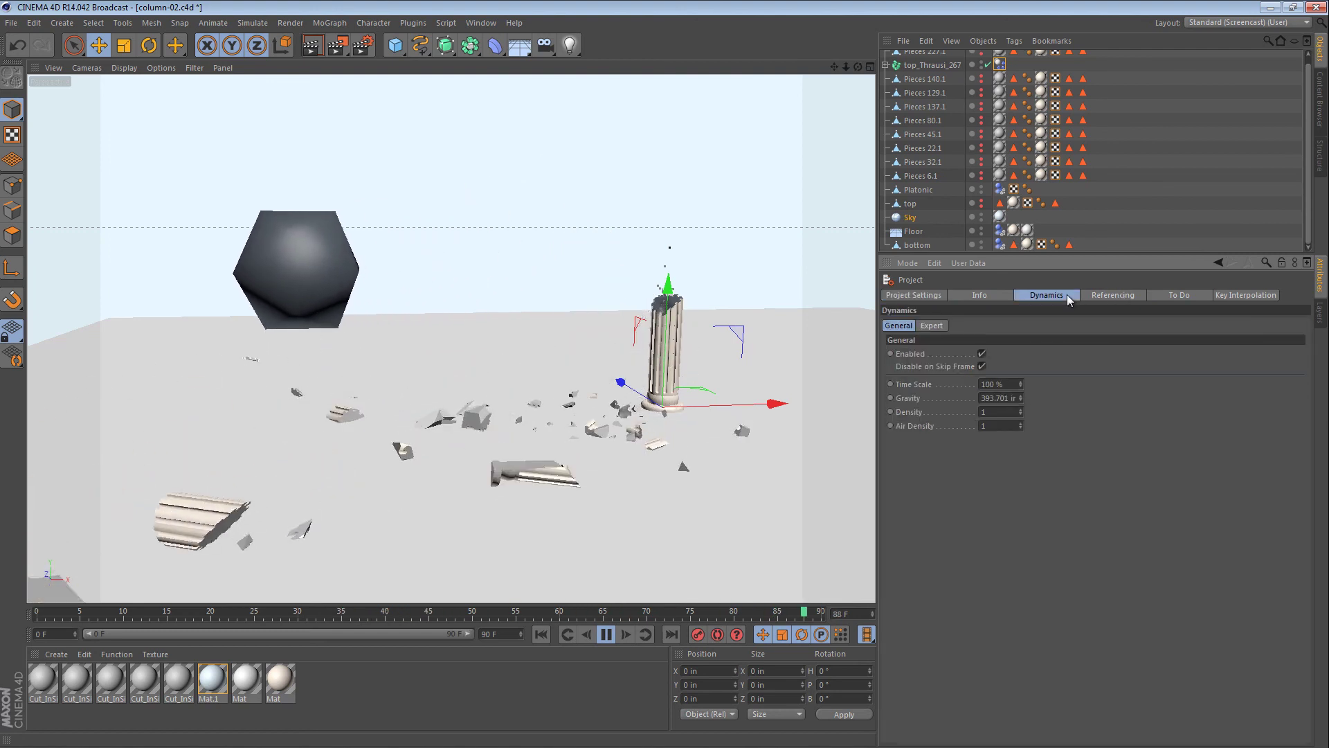
pyautogui.click(997, 398)
pyautogui.write('0')
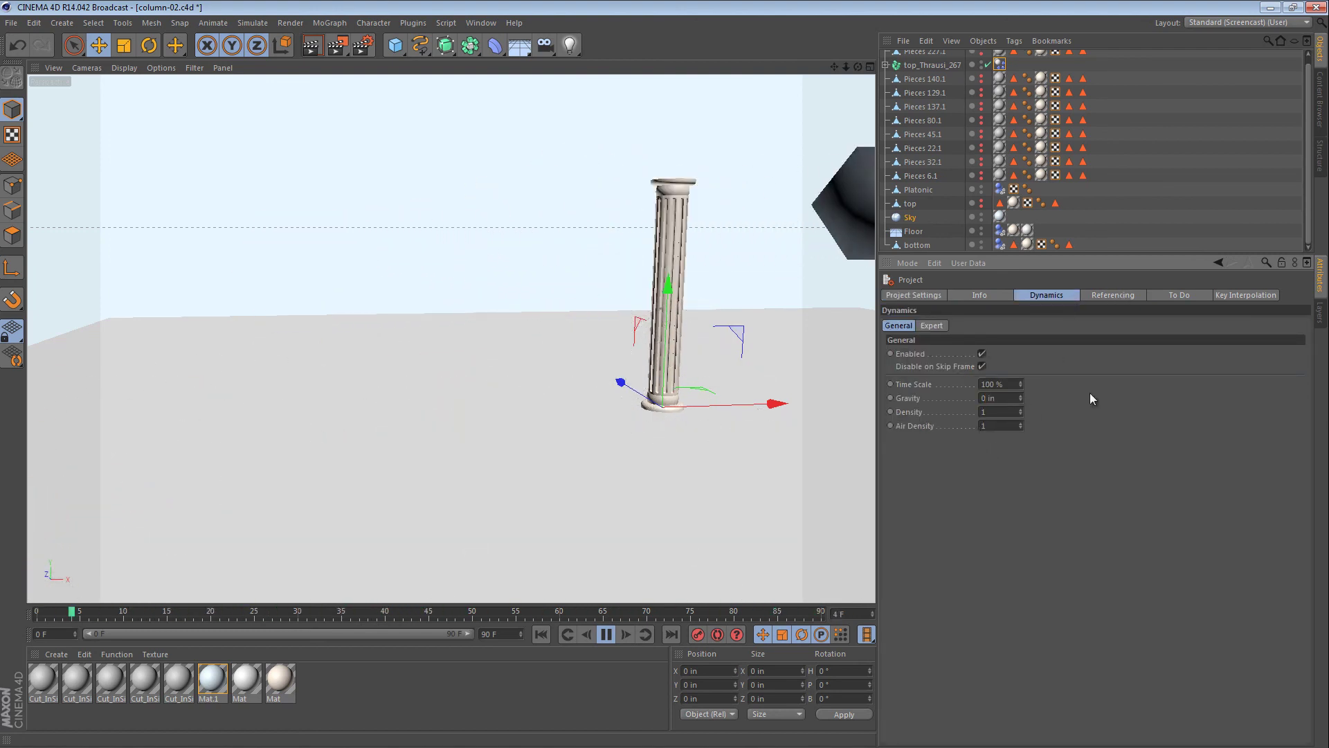